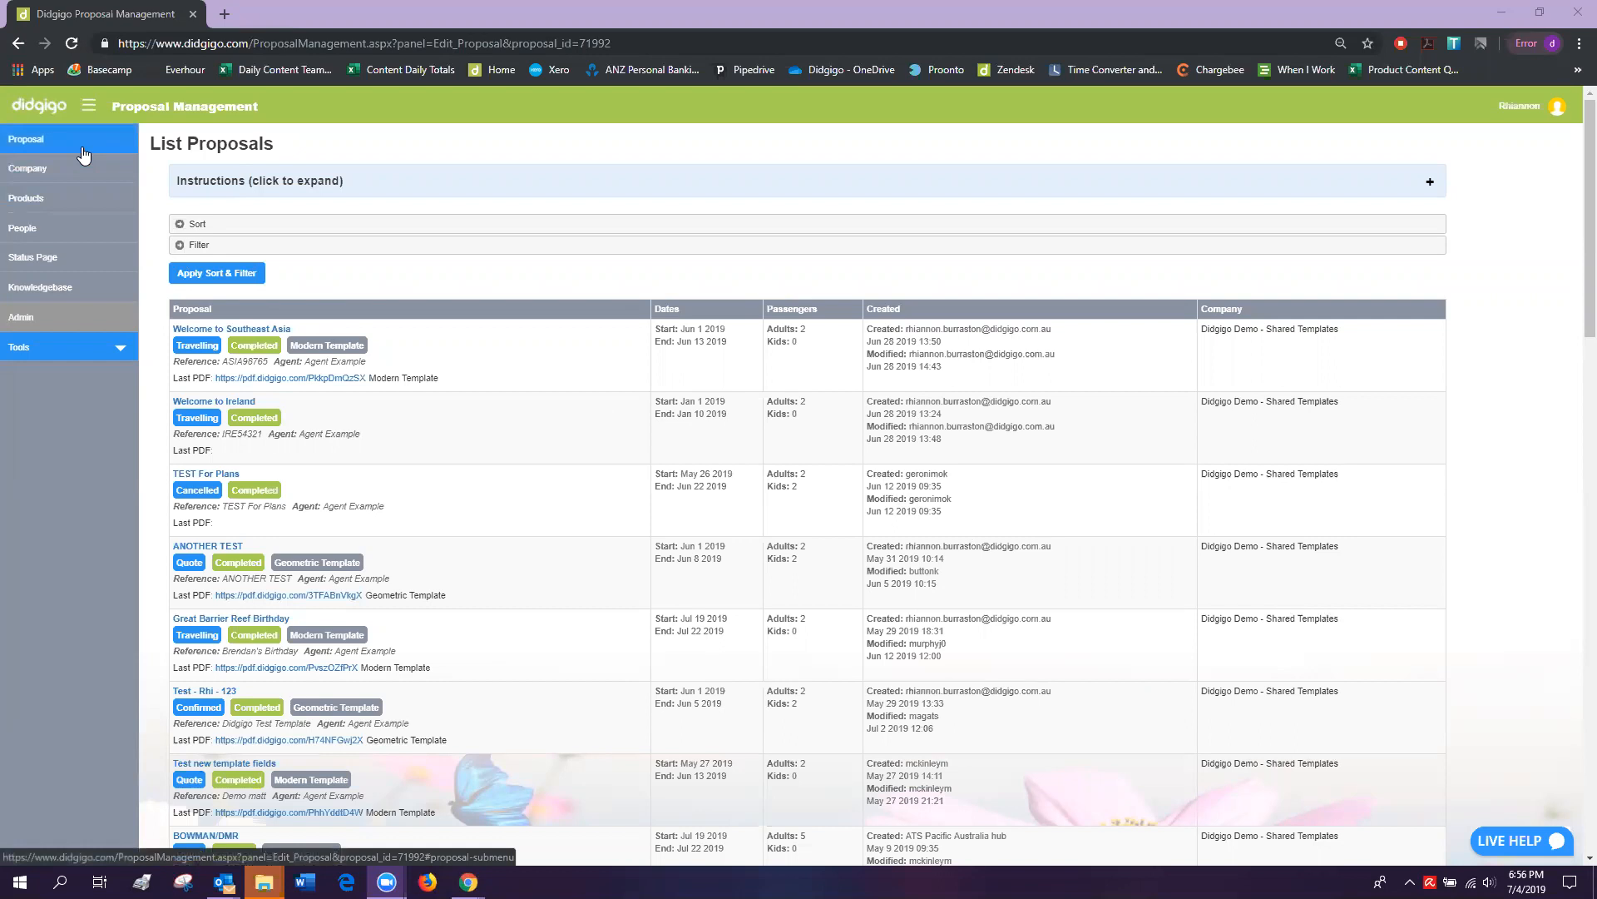
Start a new proposal with reference TEST123 and a title naming the couple's honeymoon.
click(82, 154)
click(73, 164)
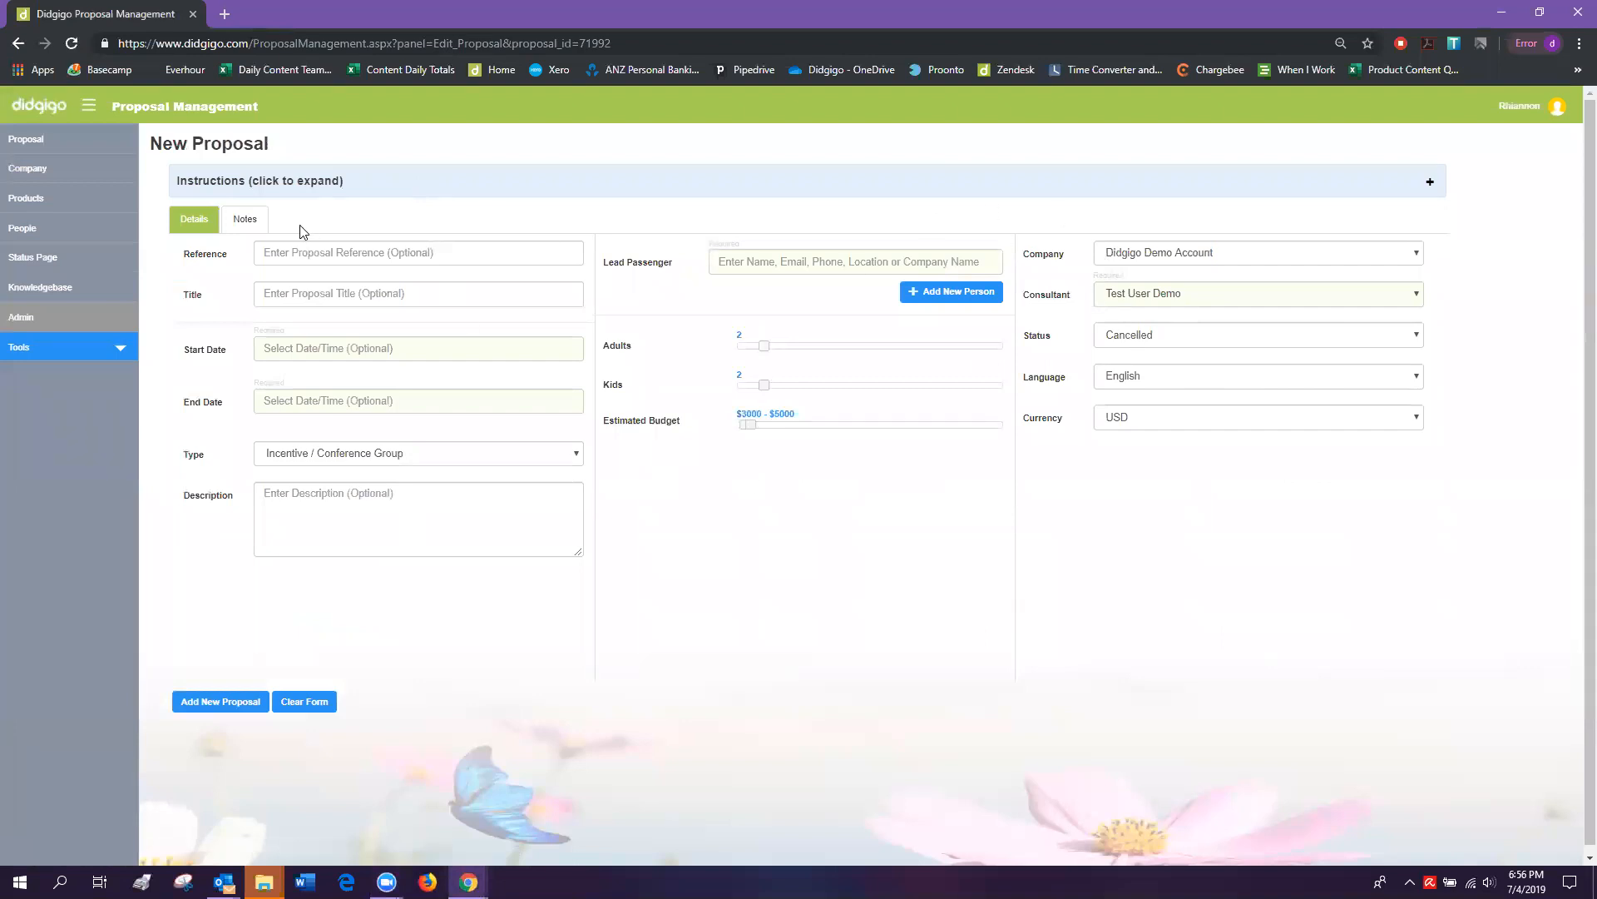
click(300, 252)
text(TEST123)
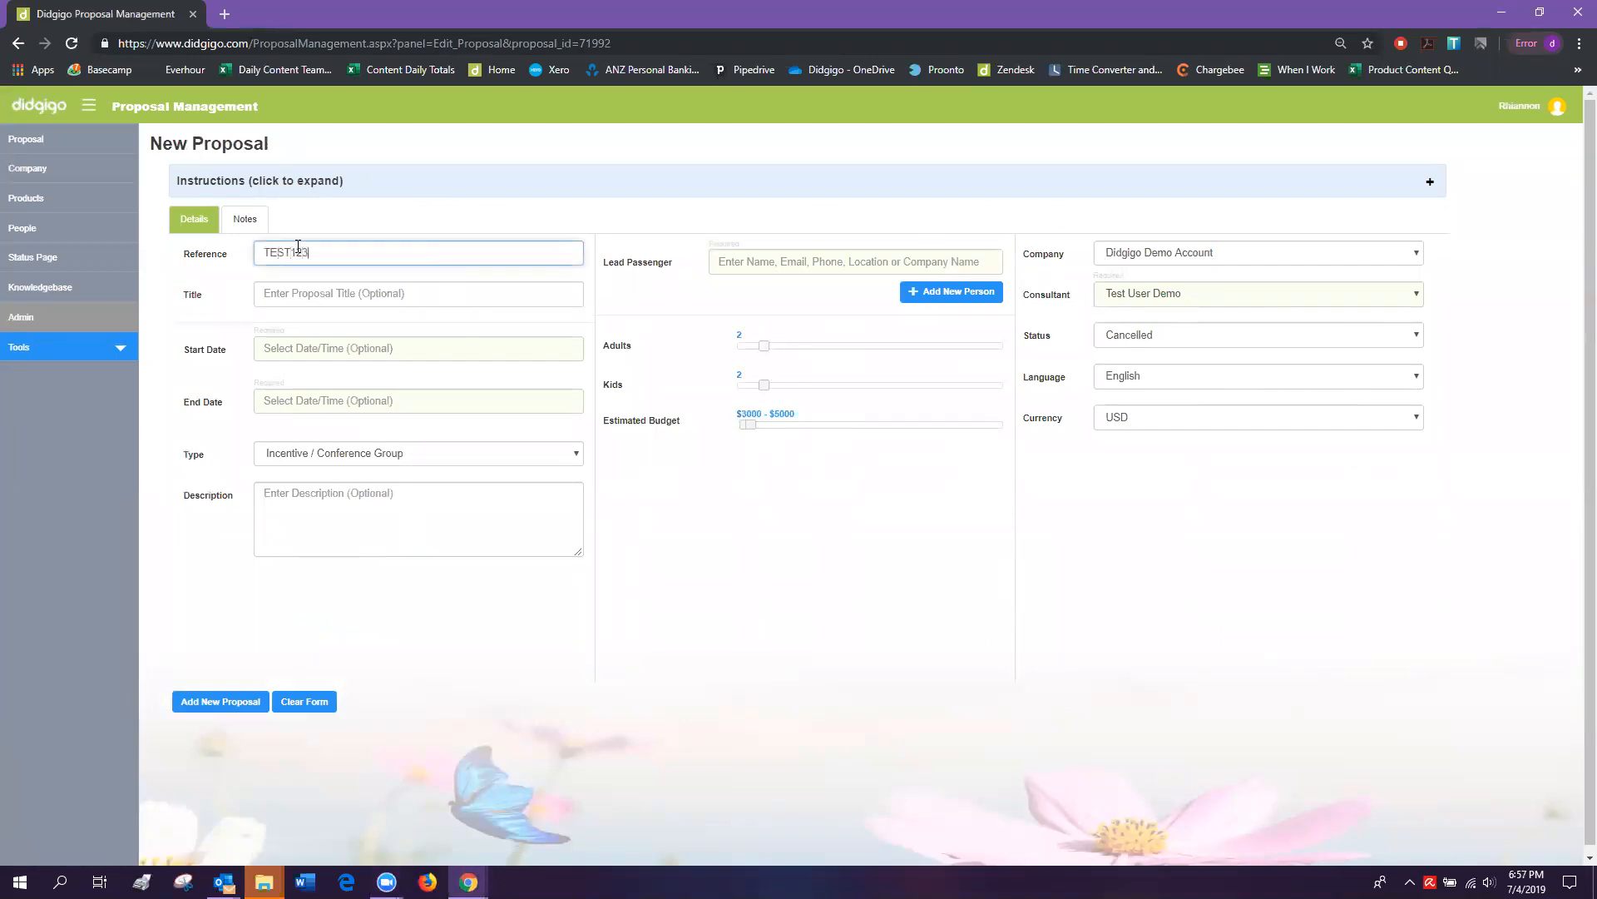
key(Tab)
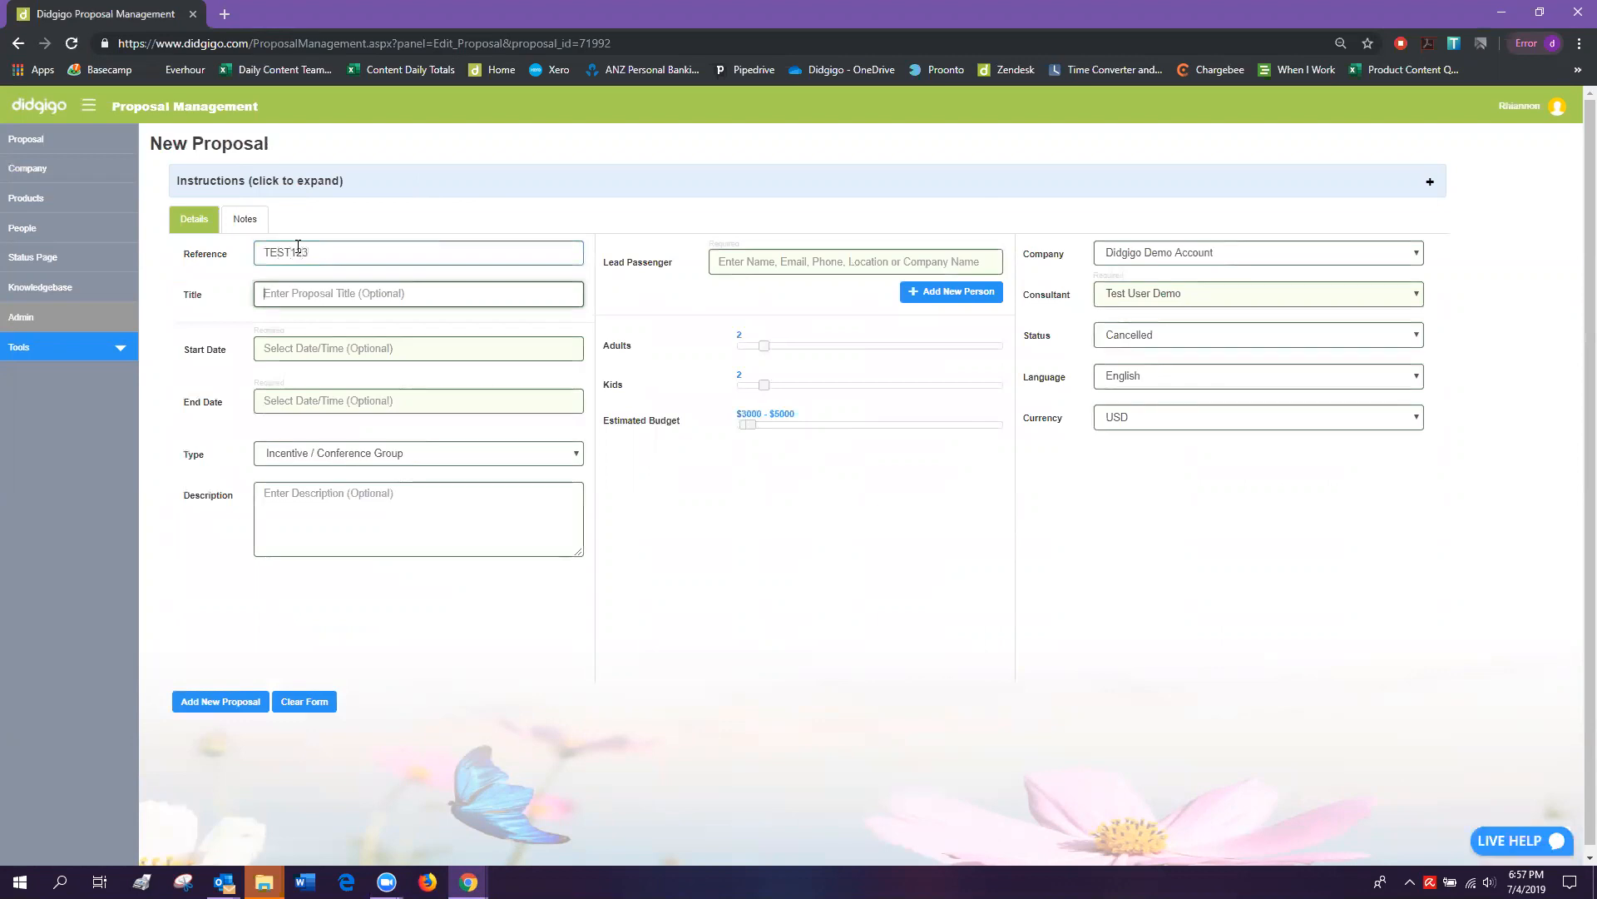
text(John and )
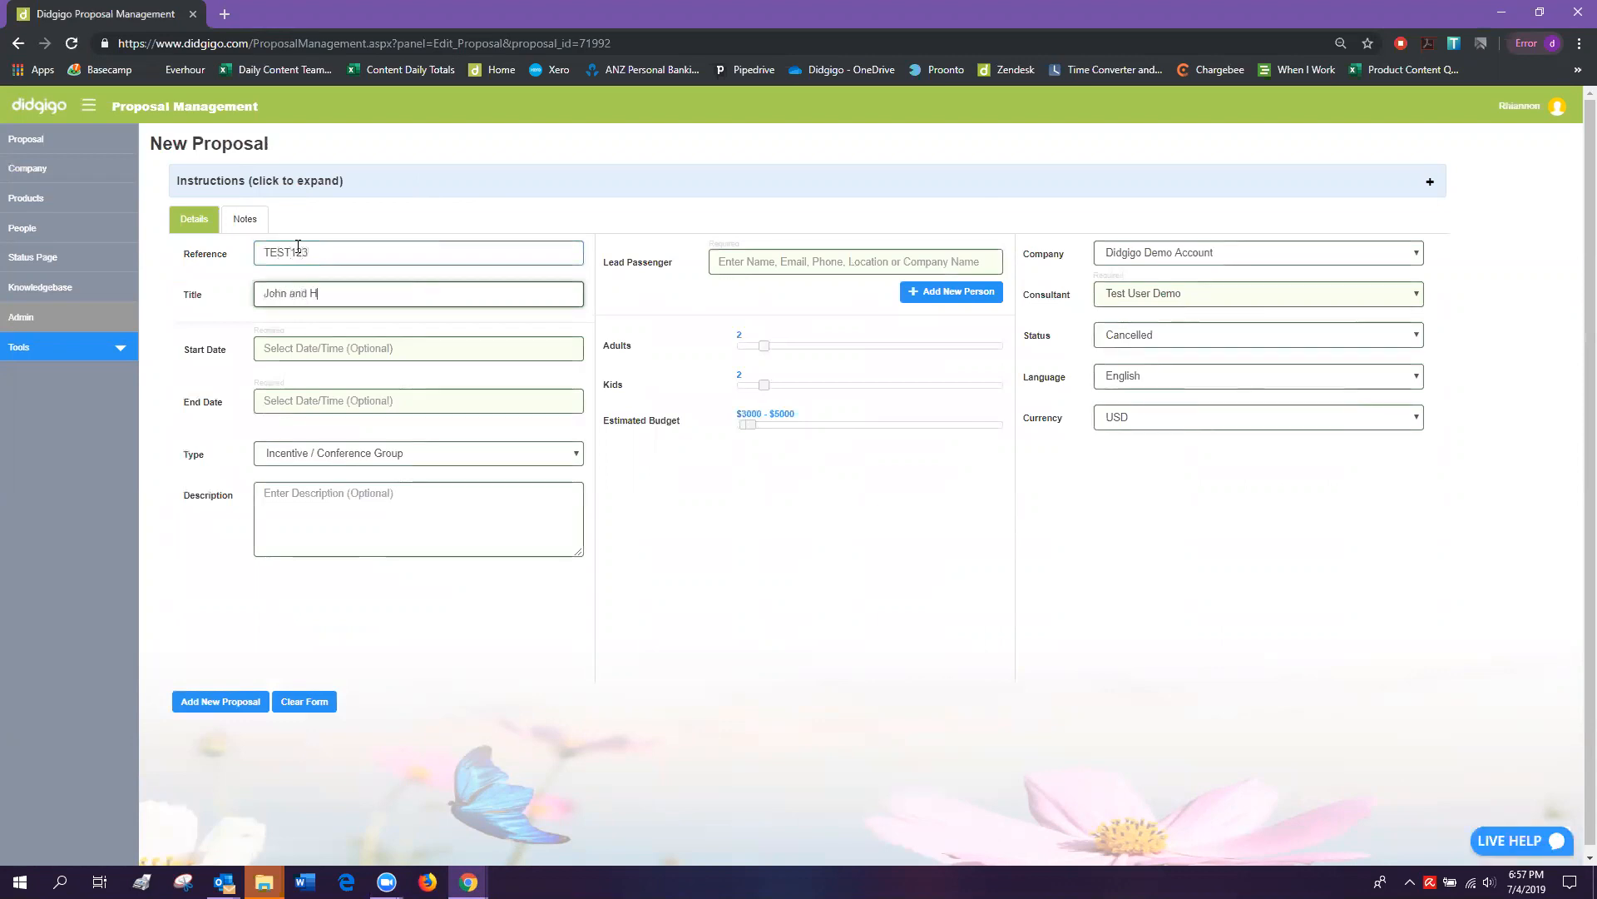
text(Jane's Honeymoon)
Set the proposal to run from Jul 01 2019 to Jul 08 2019 and the number of kids to 0.
click(315, 348)
click(299, 419)
click(463, 403)
click(300, 493)
click(520, 612)
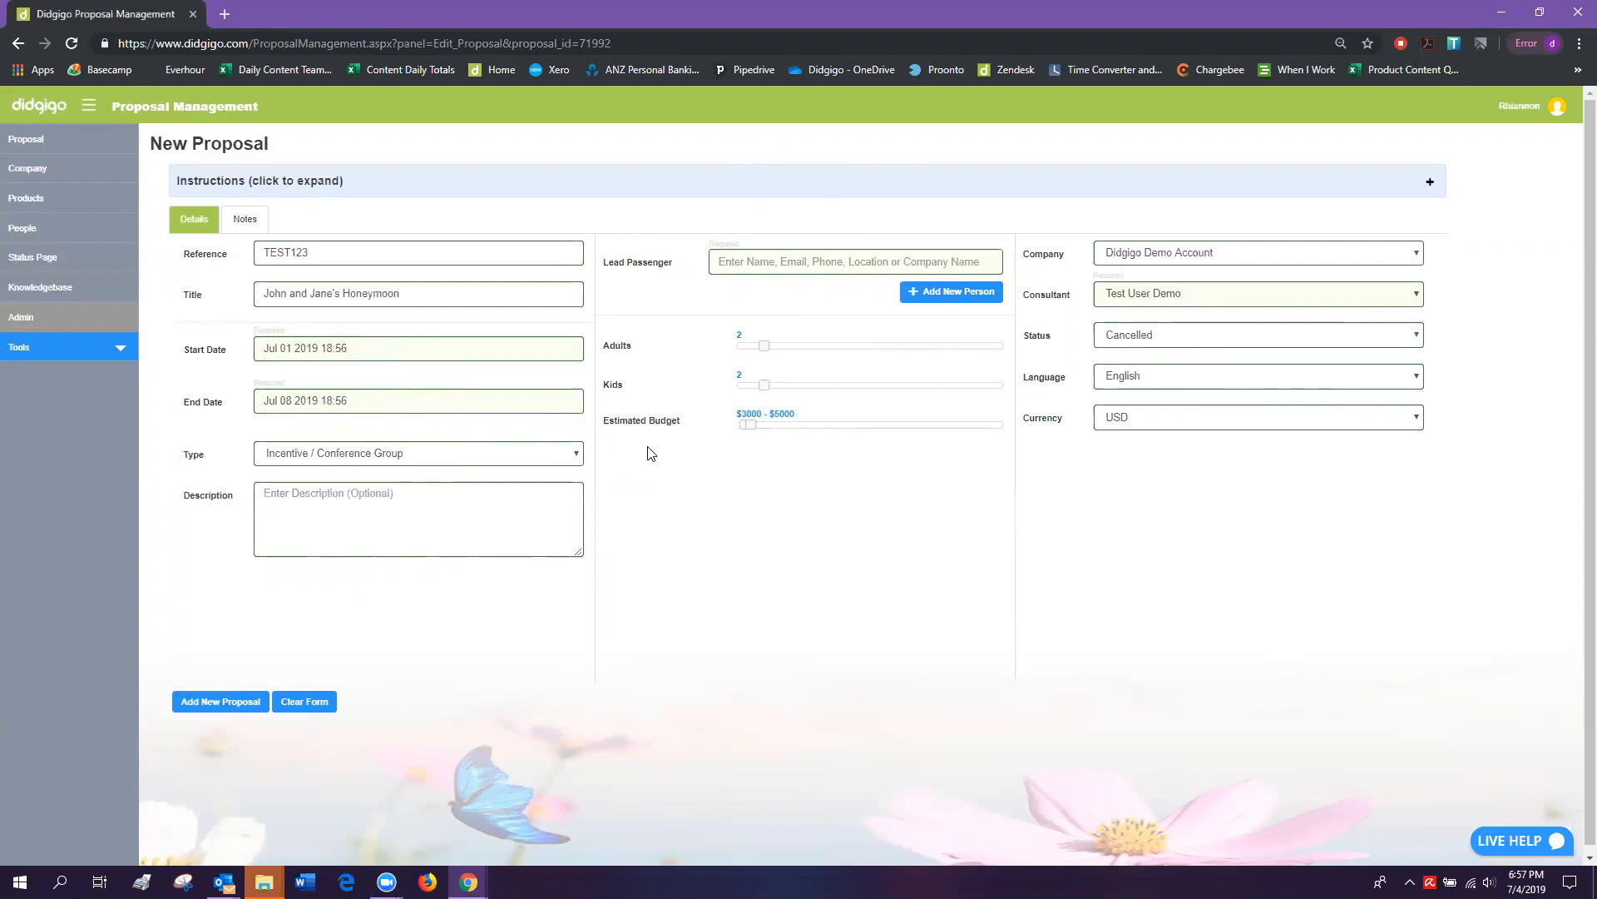
drag(764, 385, 737, 384)
Add a new person record with the passenger's first and last name.
click(929, 305)
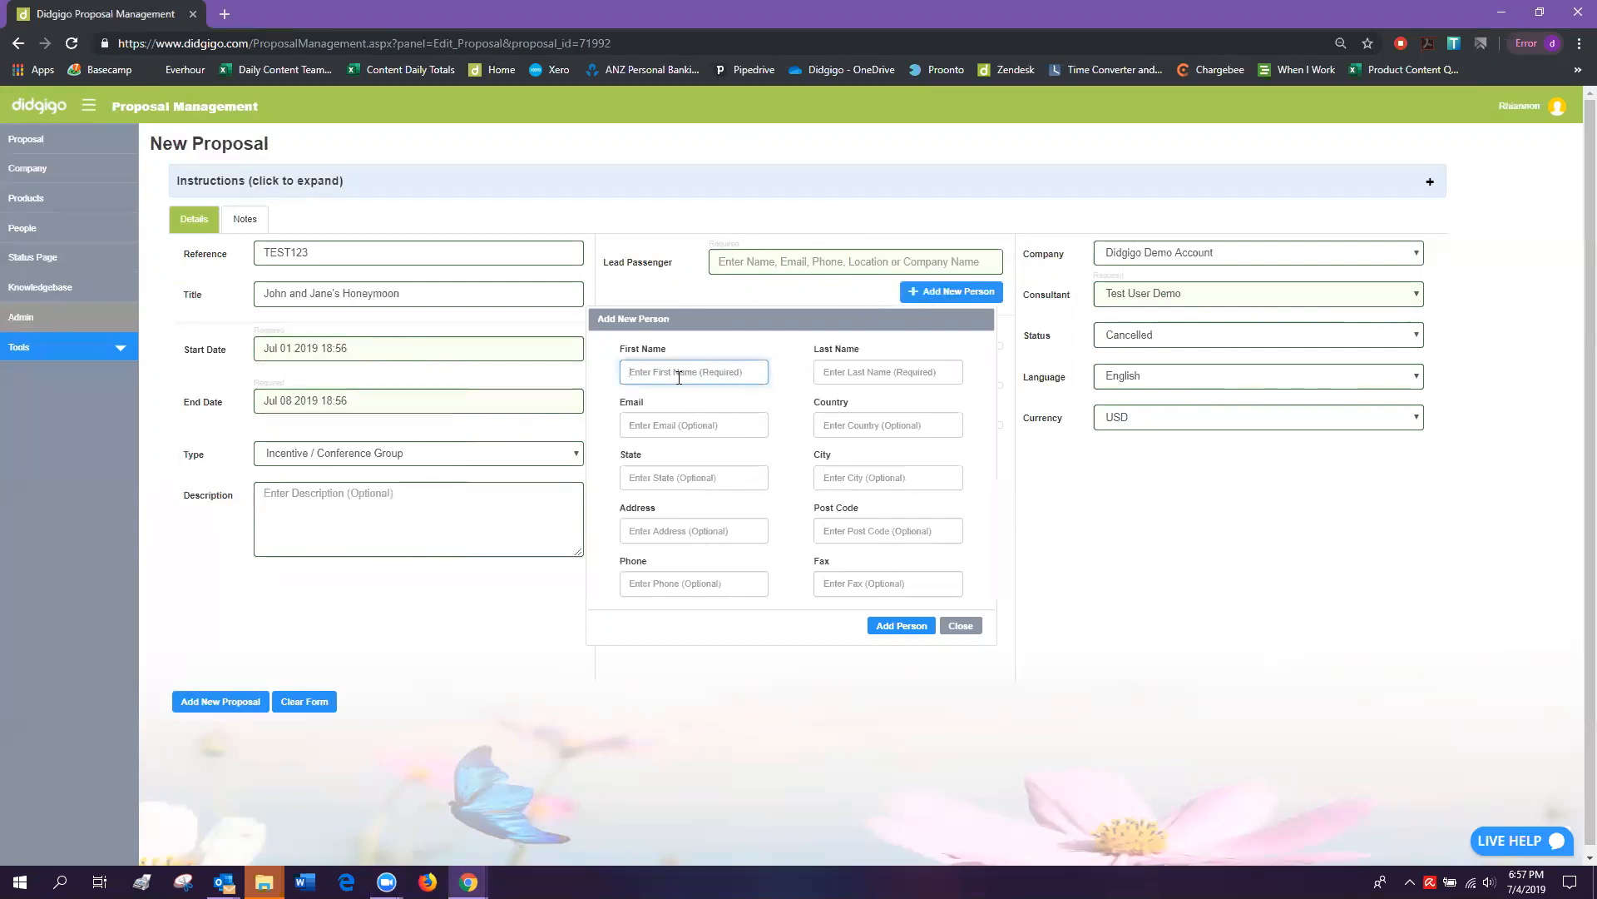
text(Jane)
key(Tab)
text(Smi)
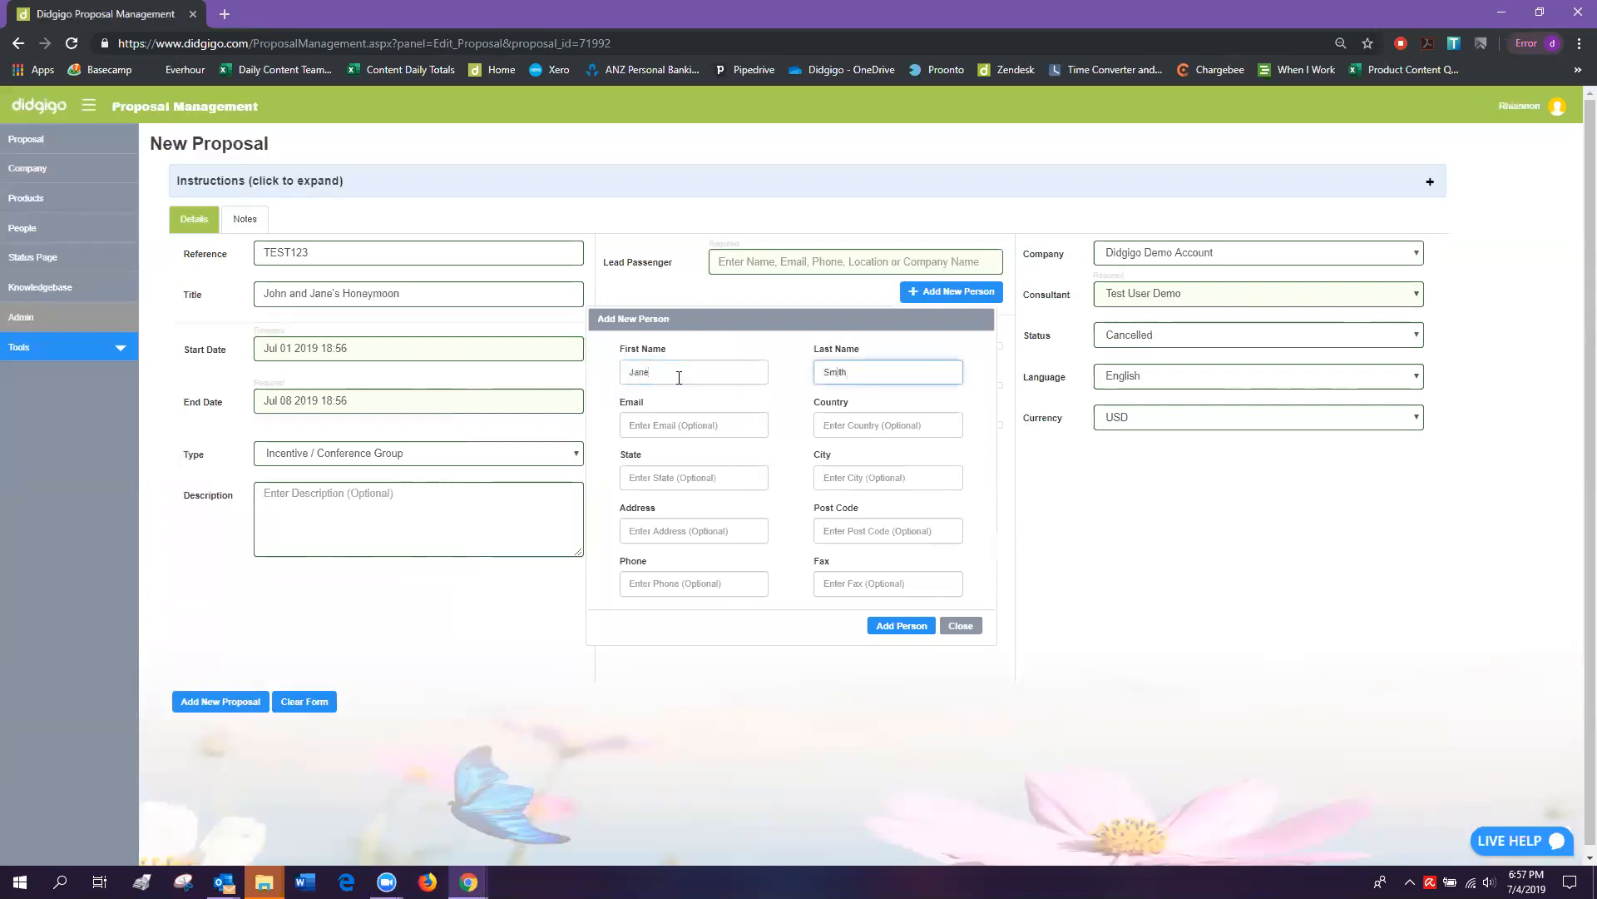
click(899, 632)
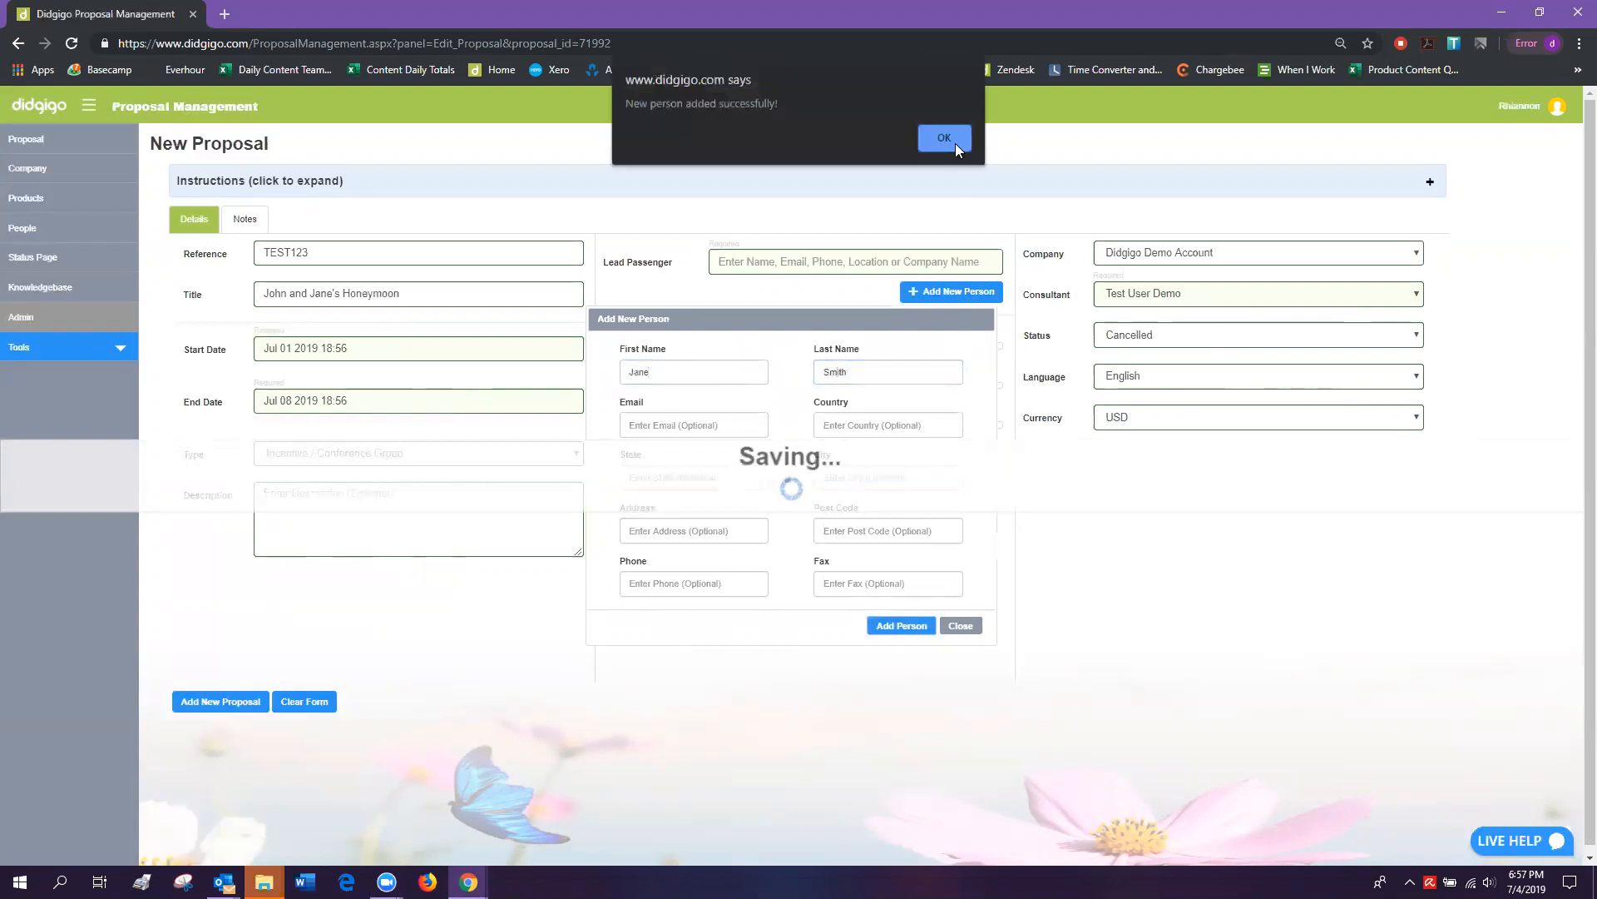
click(945, 138)
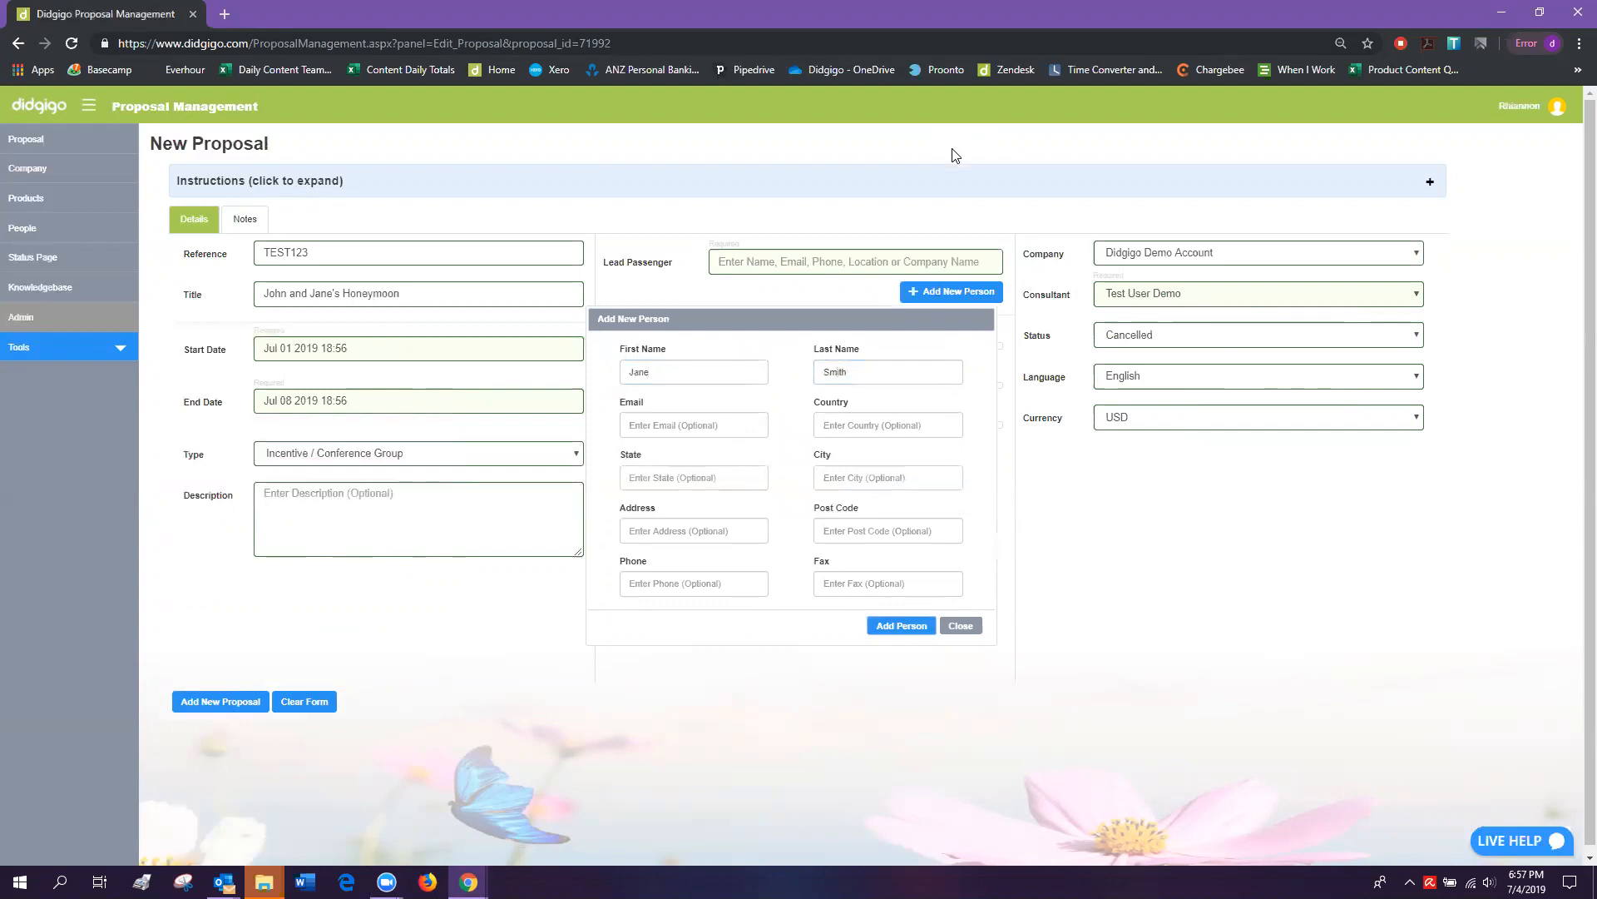
click(961, 626)
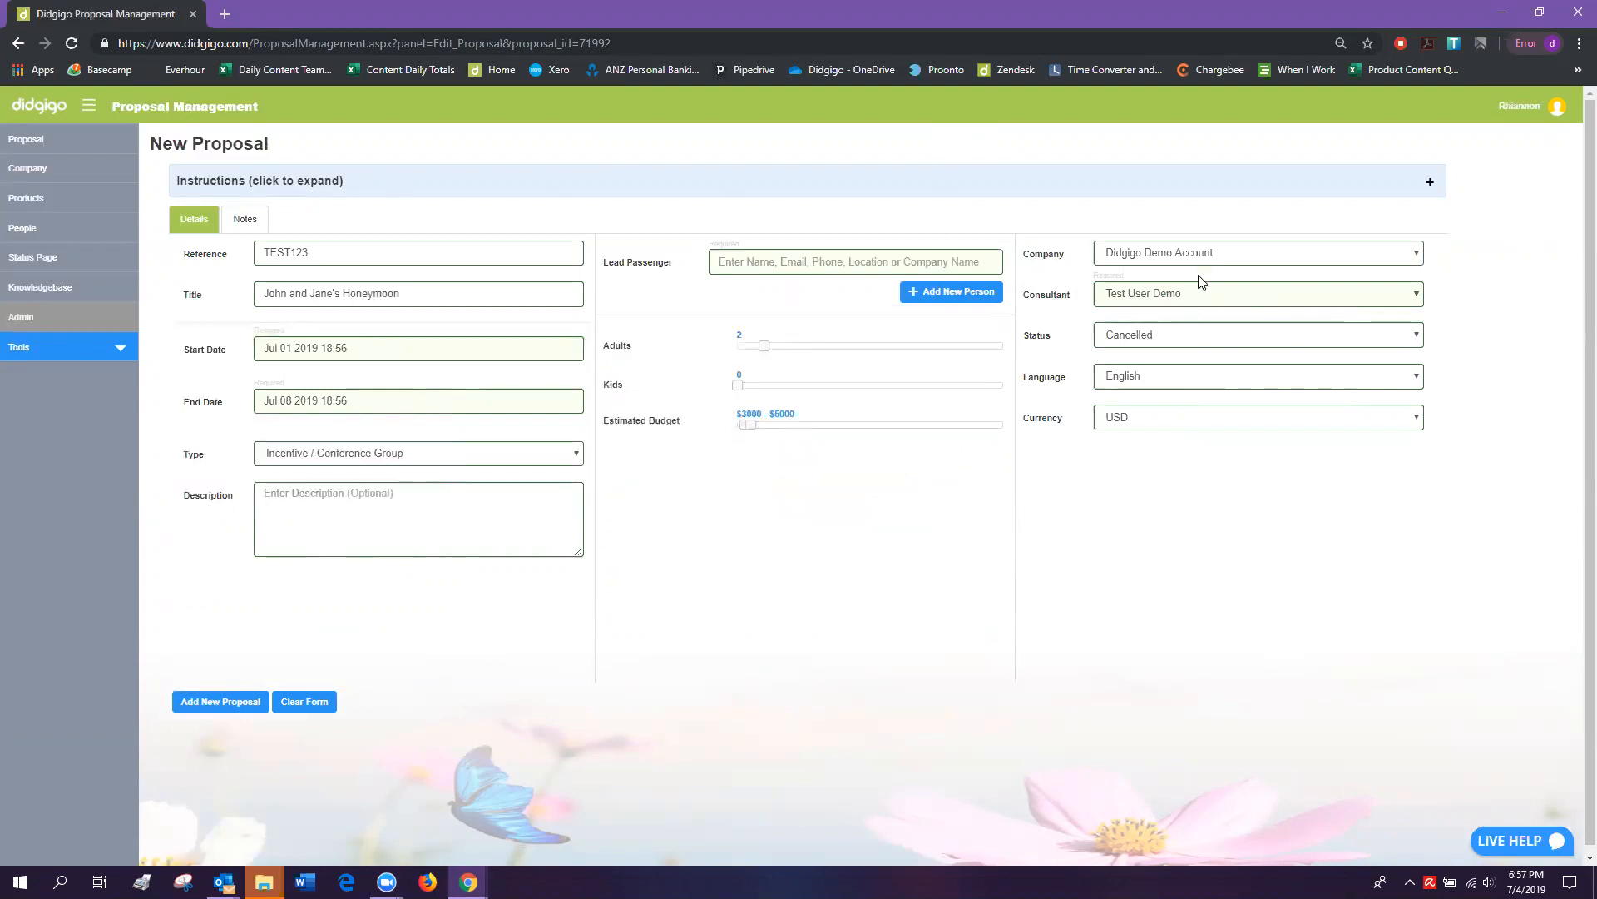
Search for the newly added person by full name and assign a matching record as lead passenger.
click(731, 264)
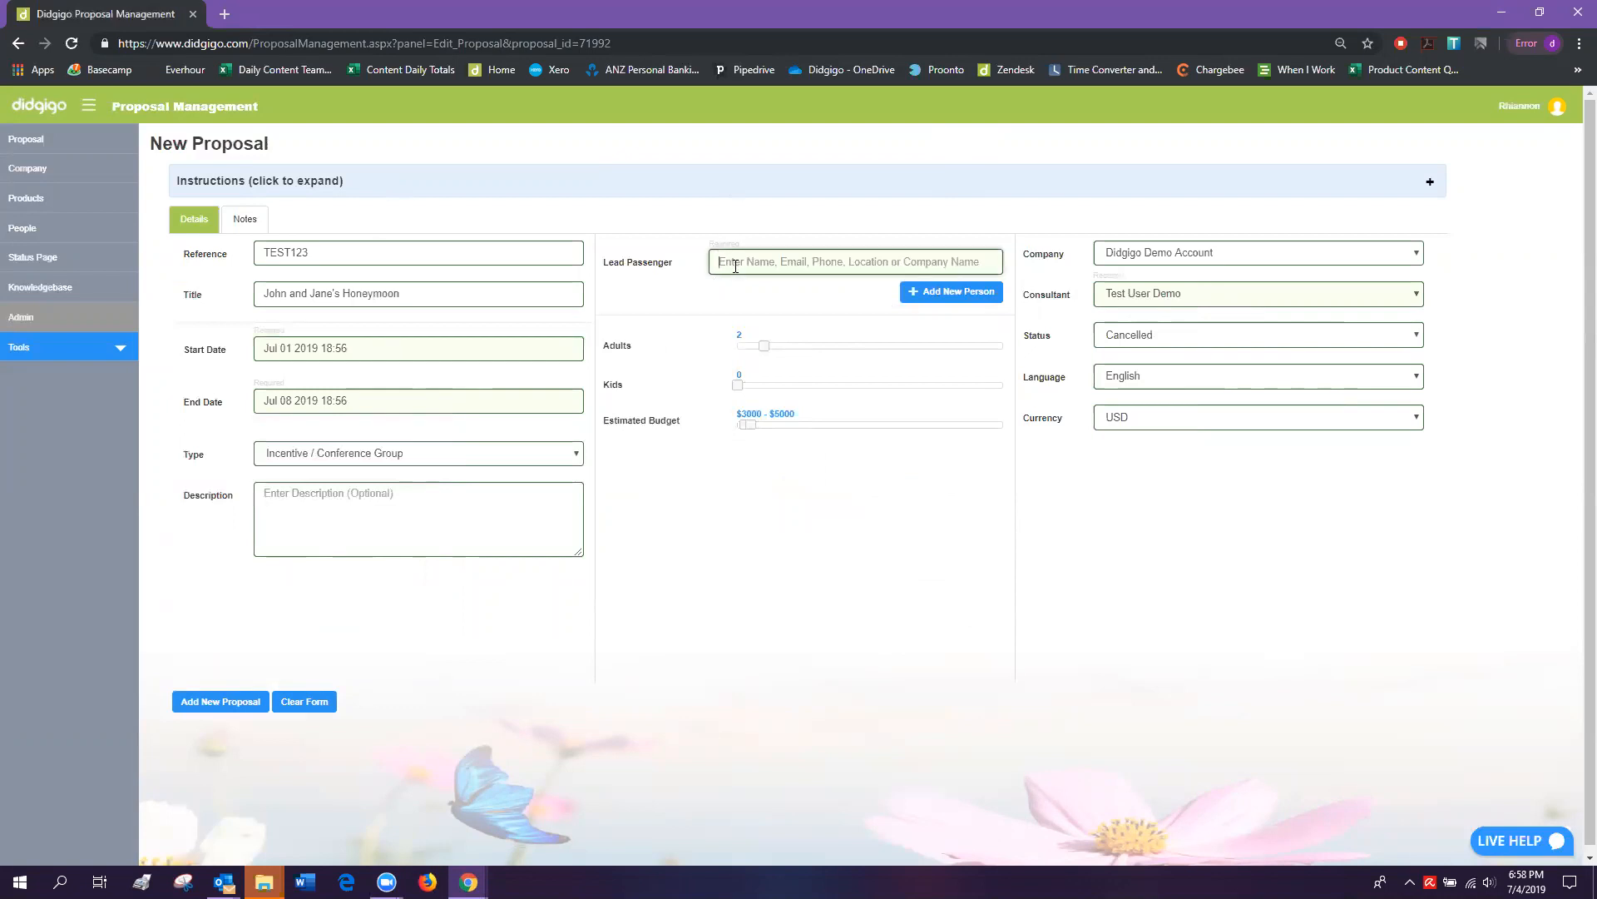
text(Jane smith)
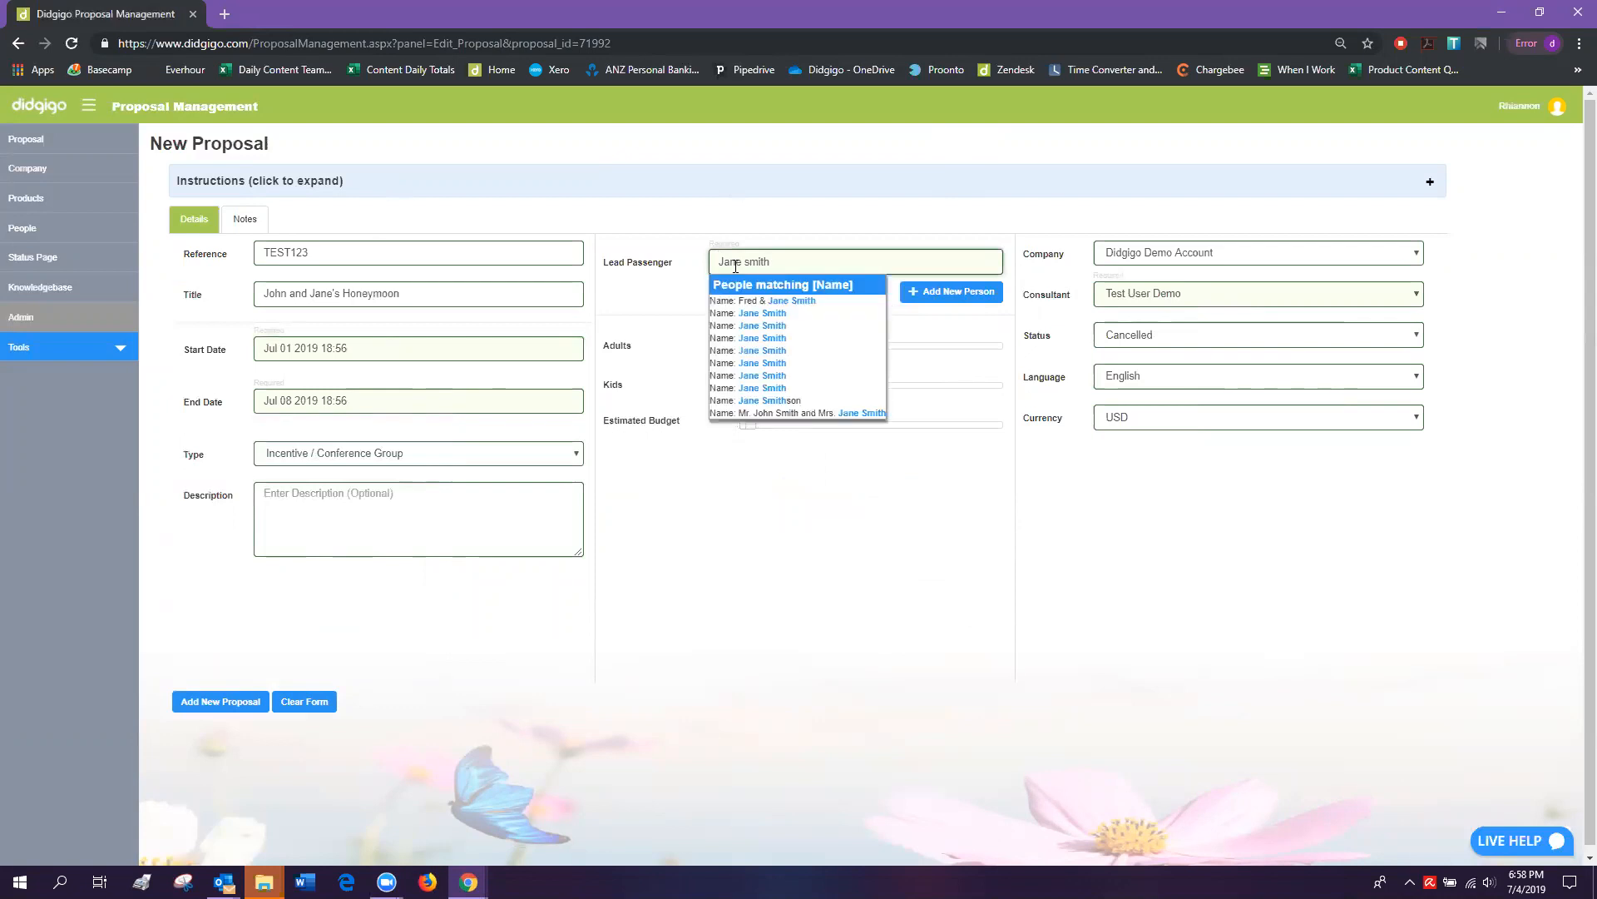
click(736, 322)
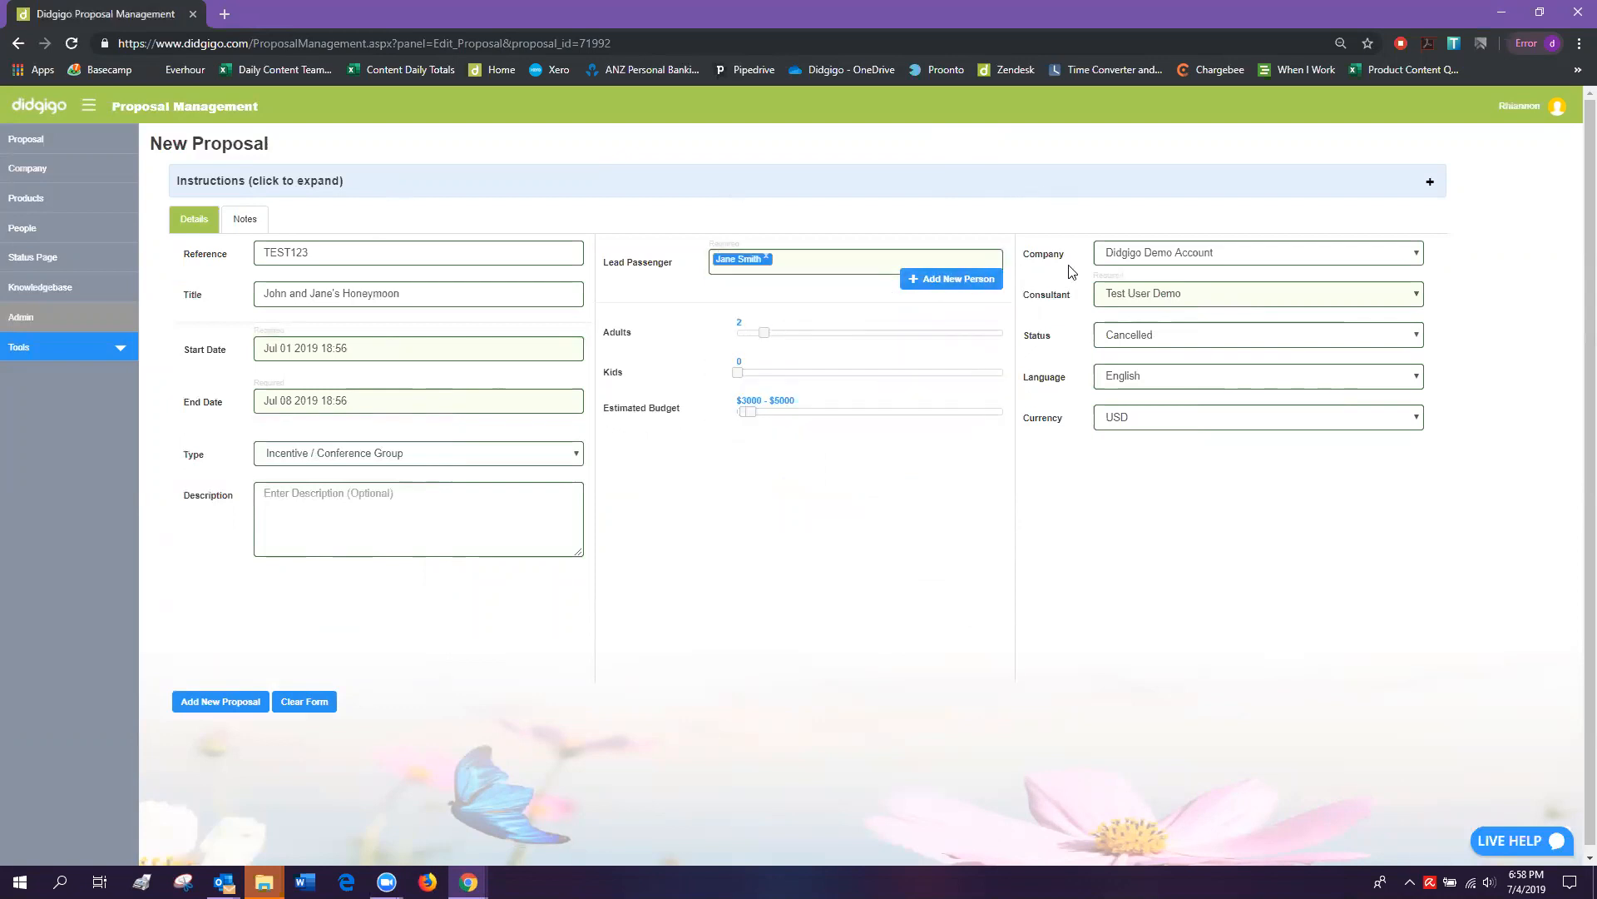
Assign the proposal to company Didgigo Demo - Shared Templates with consultant Agent Example and status Confirmed.
click(1195, 257)
click(1218, 518)
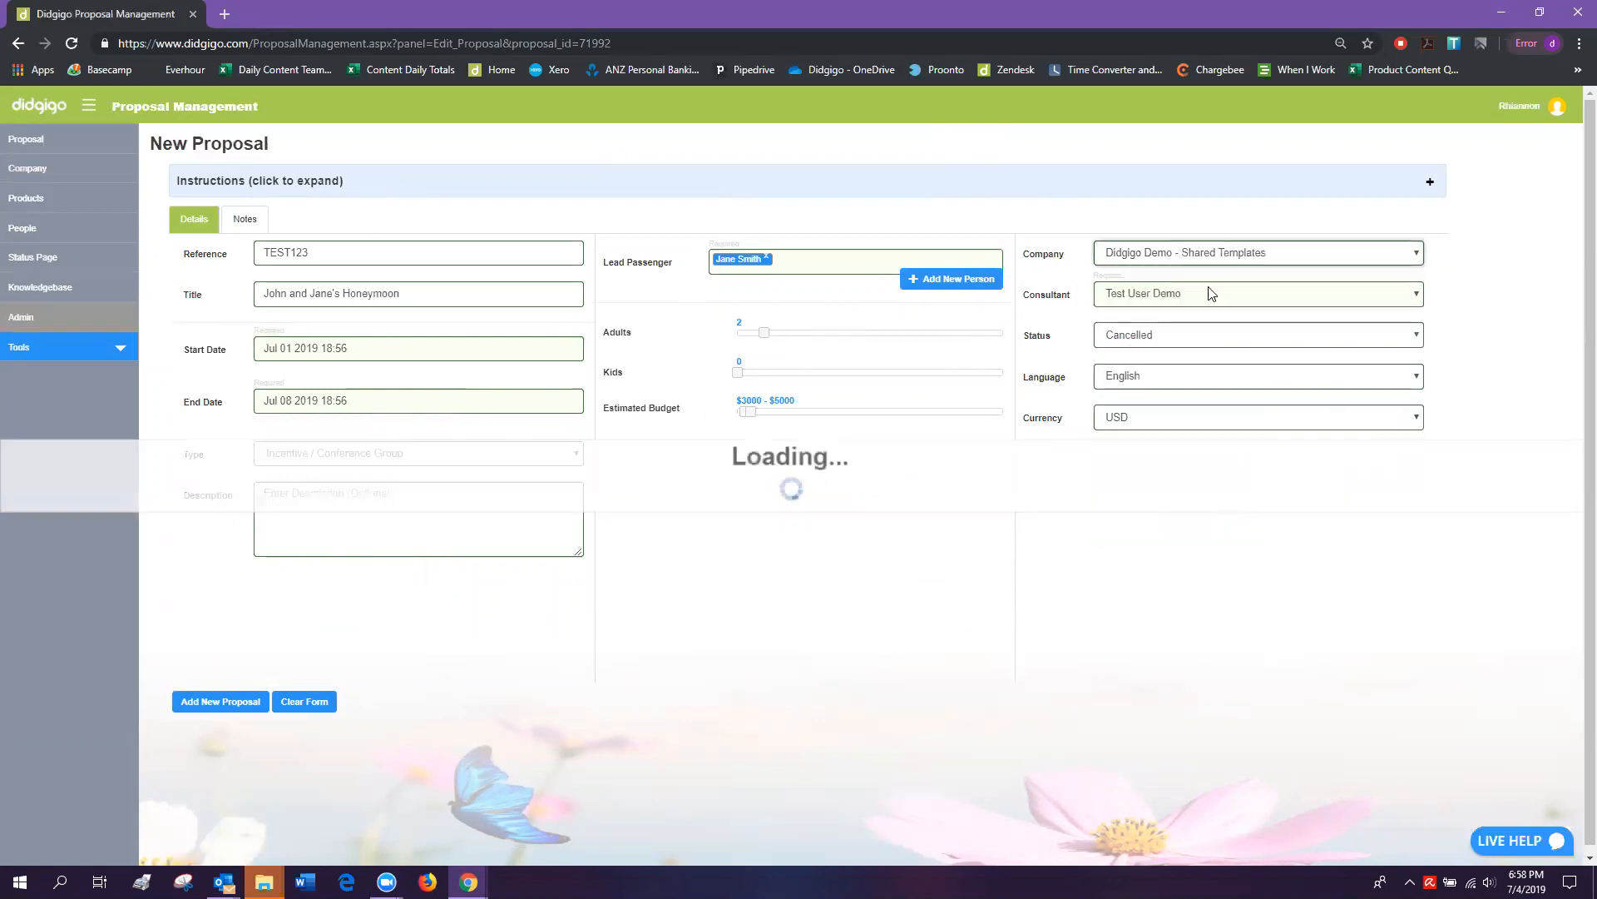
click(1130, 304)
click(1128, 294)
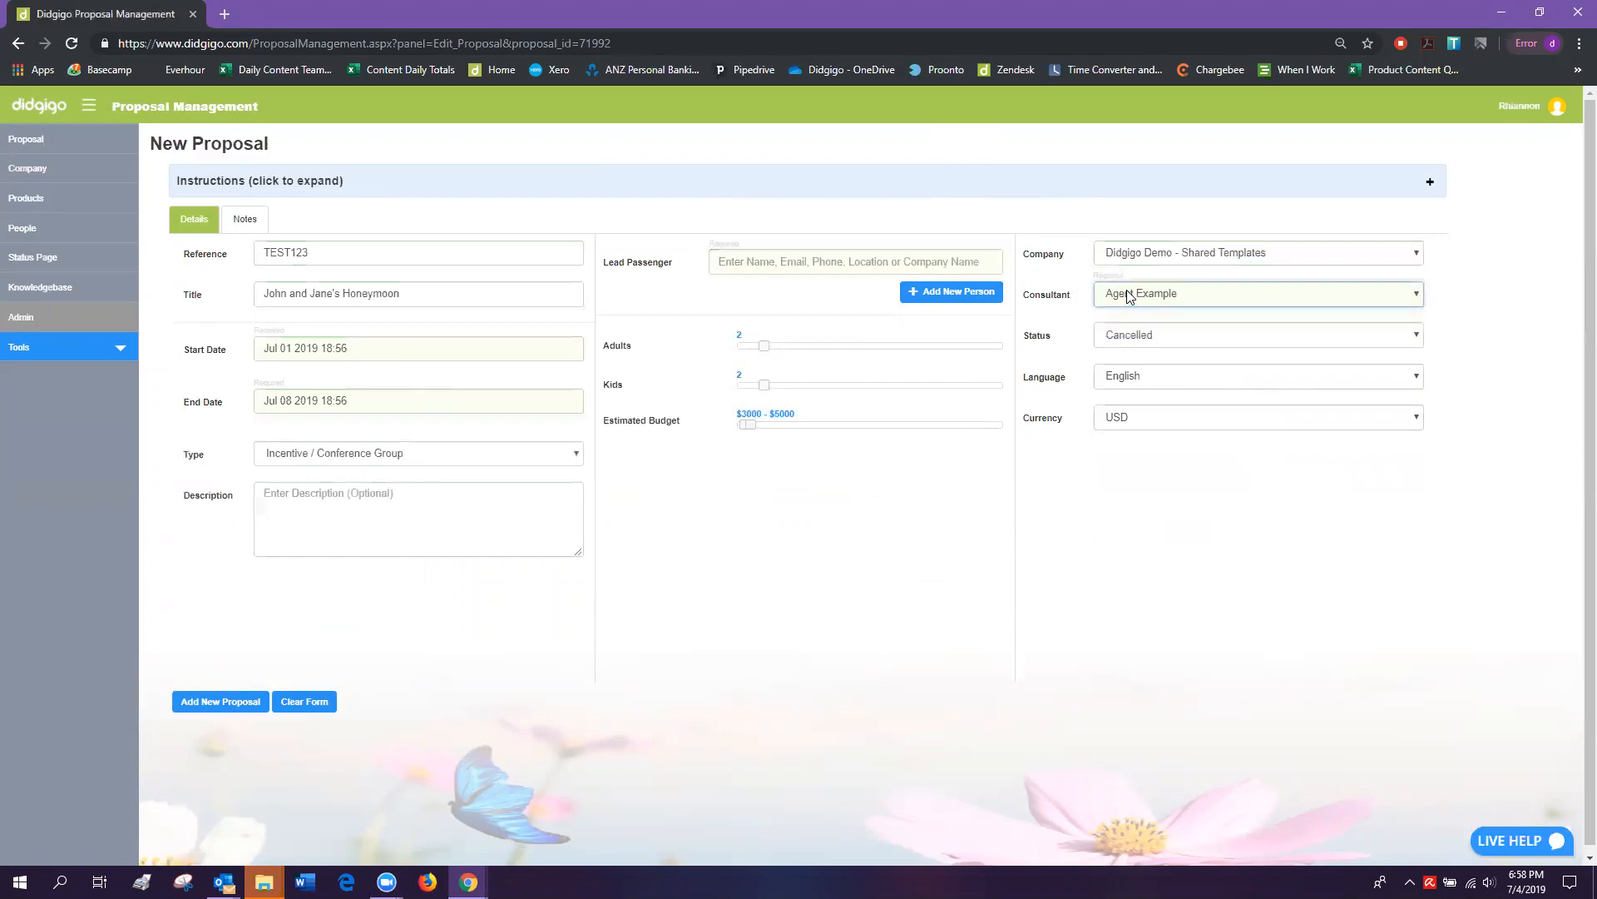
click(1131, 336)
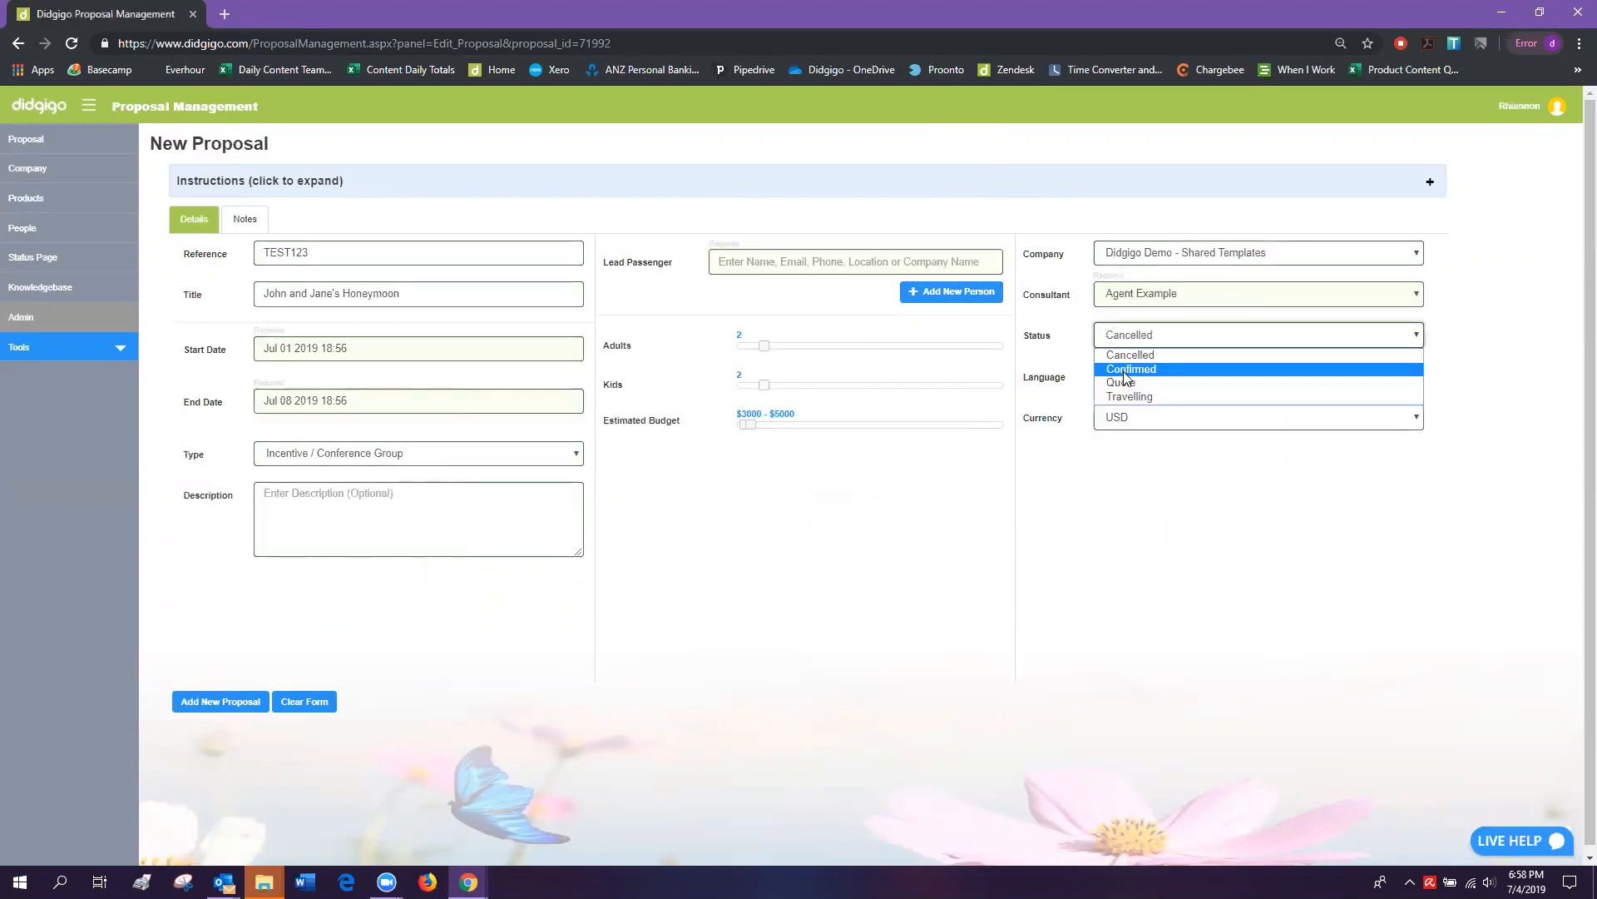
click(1132, 369)
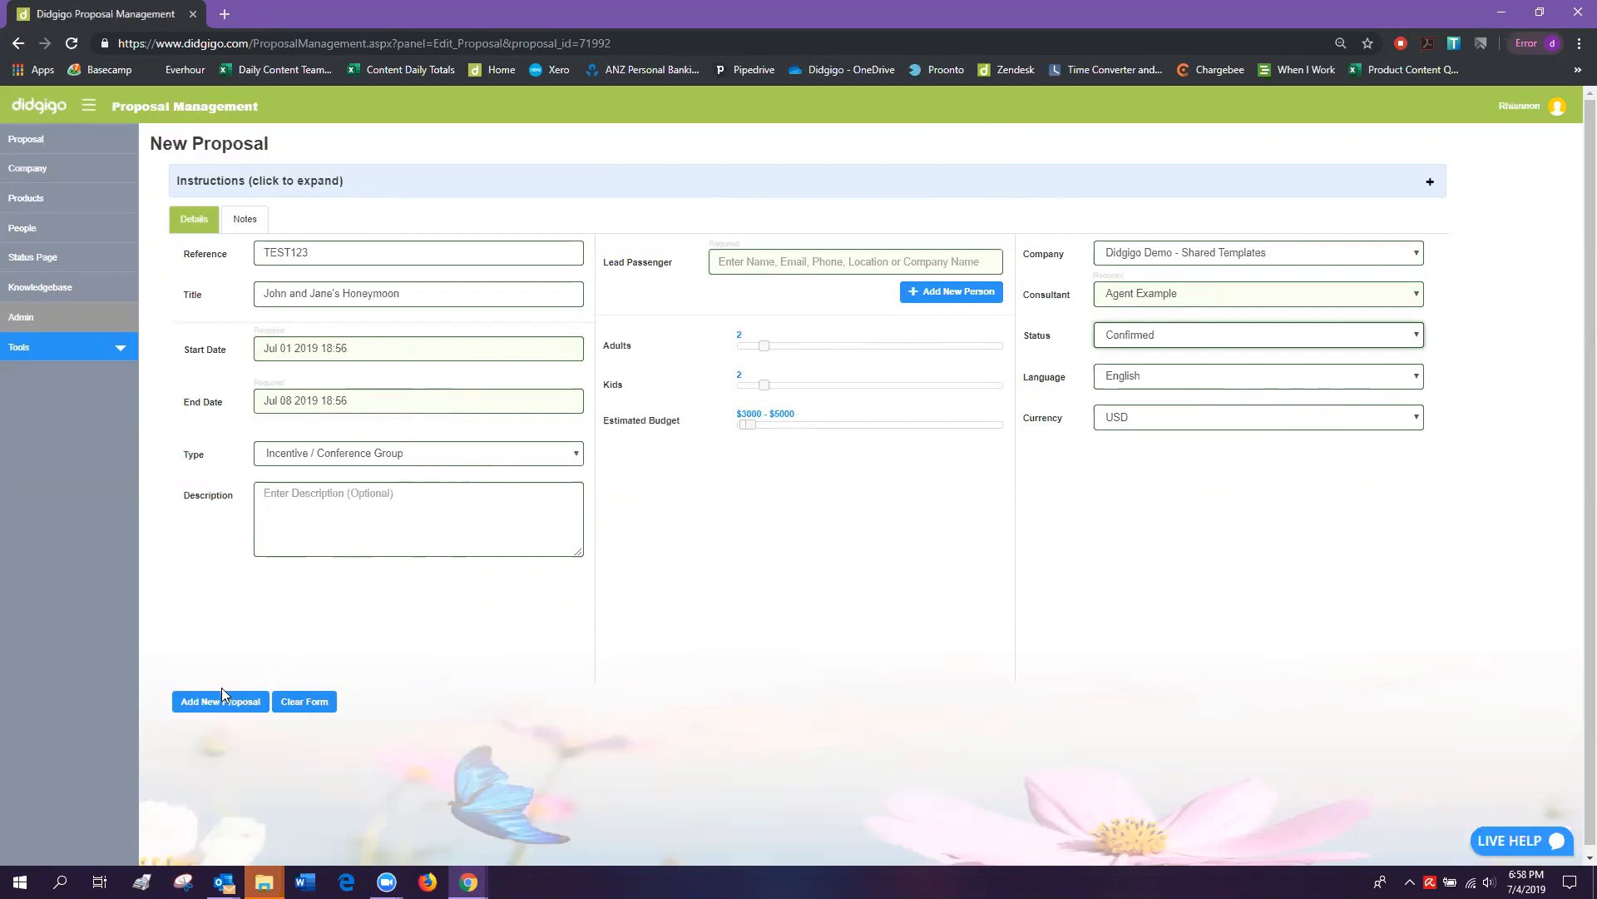
Create the new proposal and open it for editing.
click(210, 711)
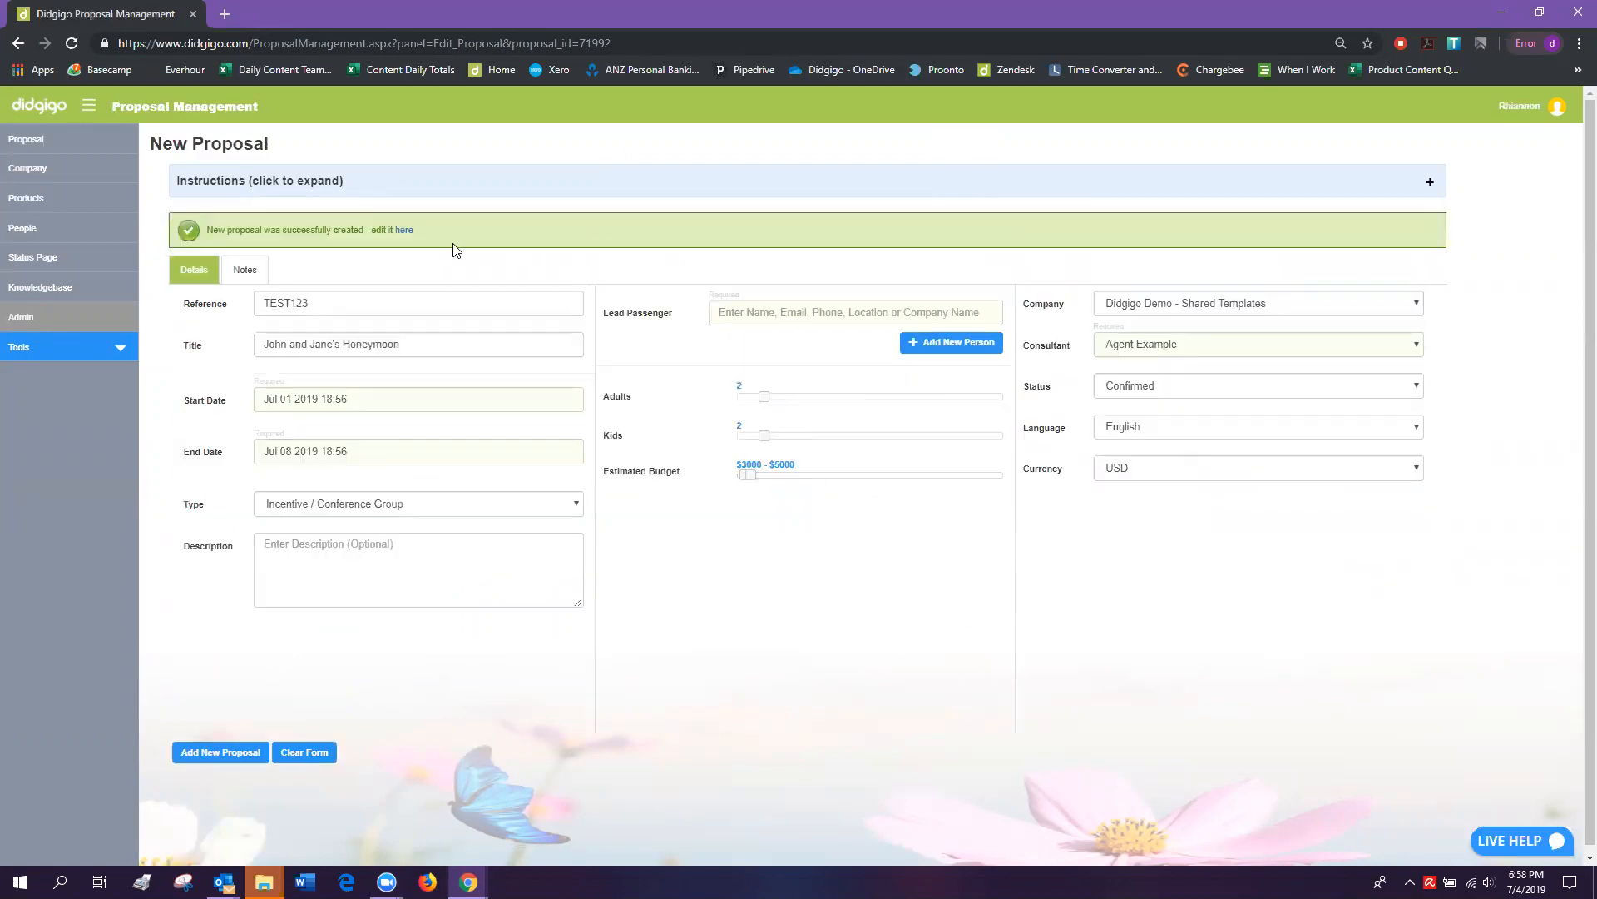
click(405, 232)
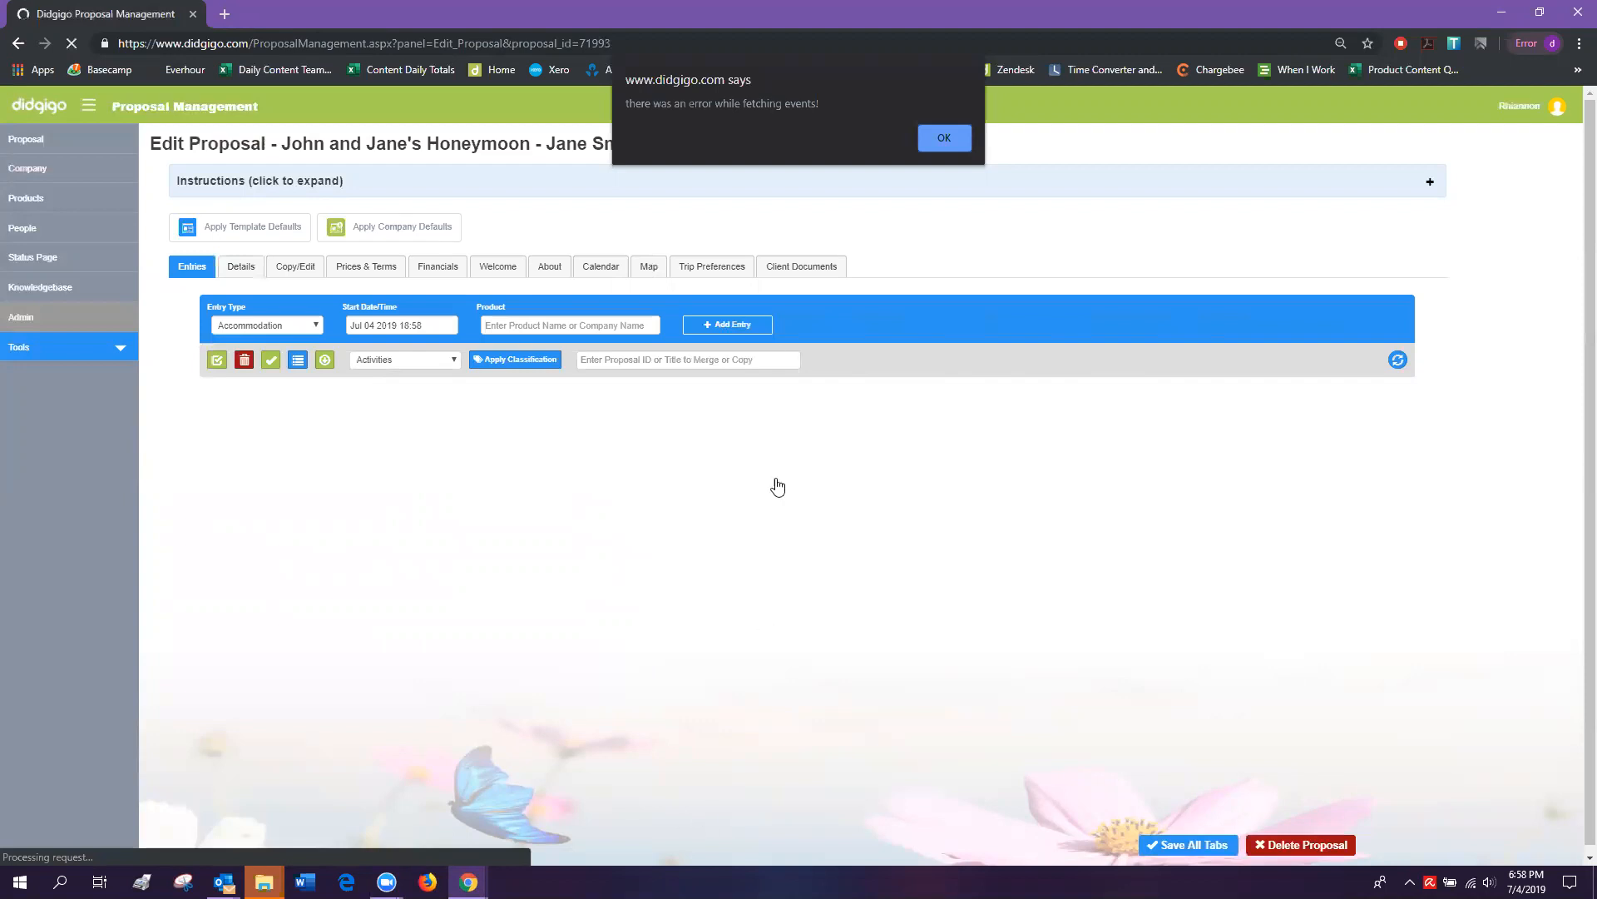
click(943, 139)
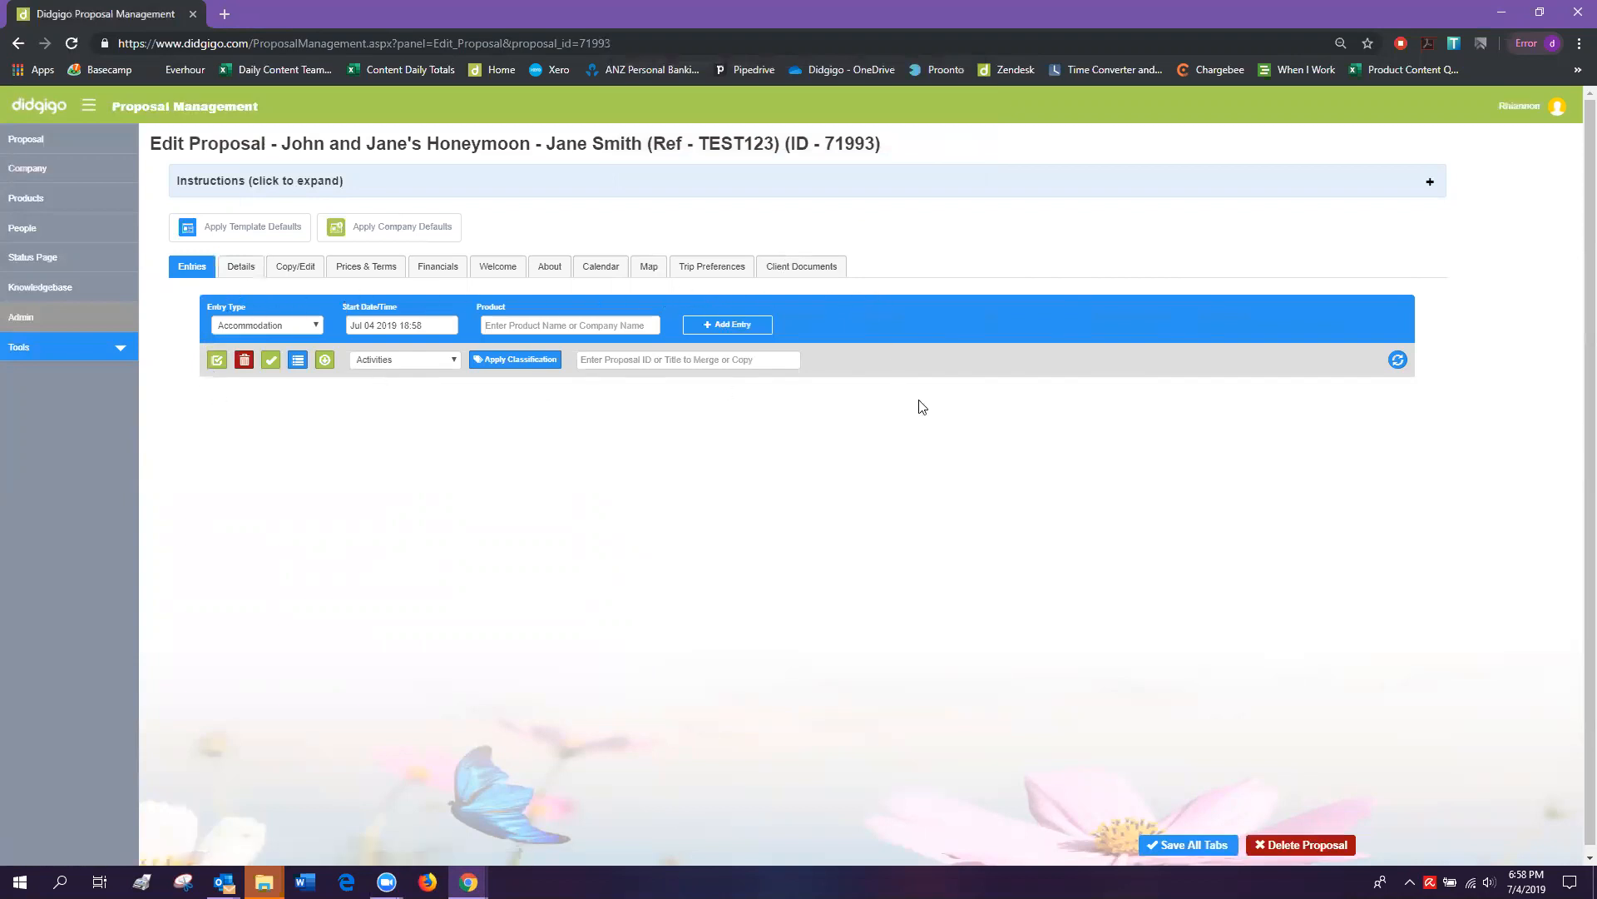
Prepare a Transport entry with its start set to Jul 01 2019 at 13:10.
click(268, 326)
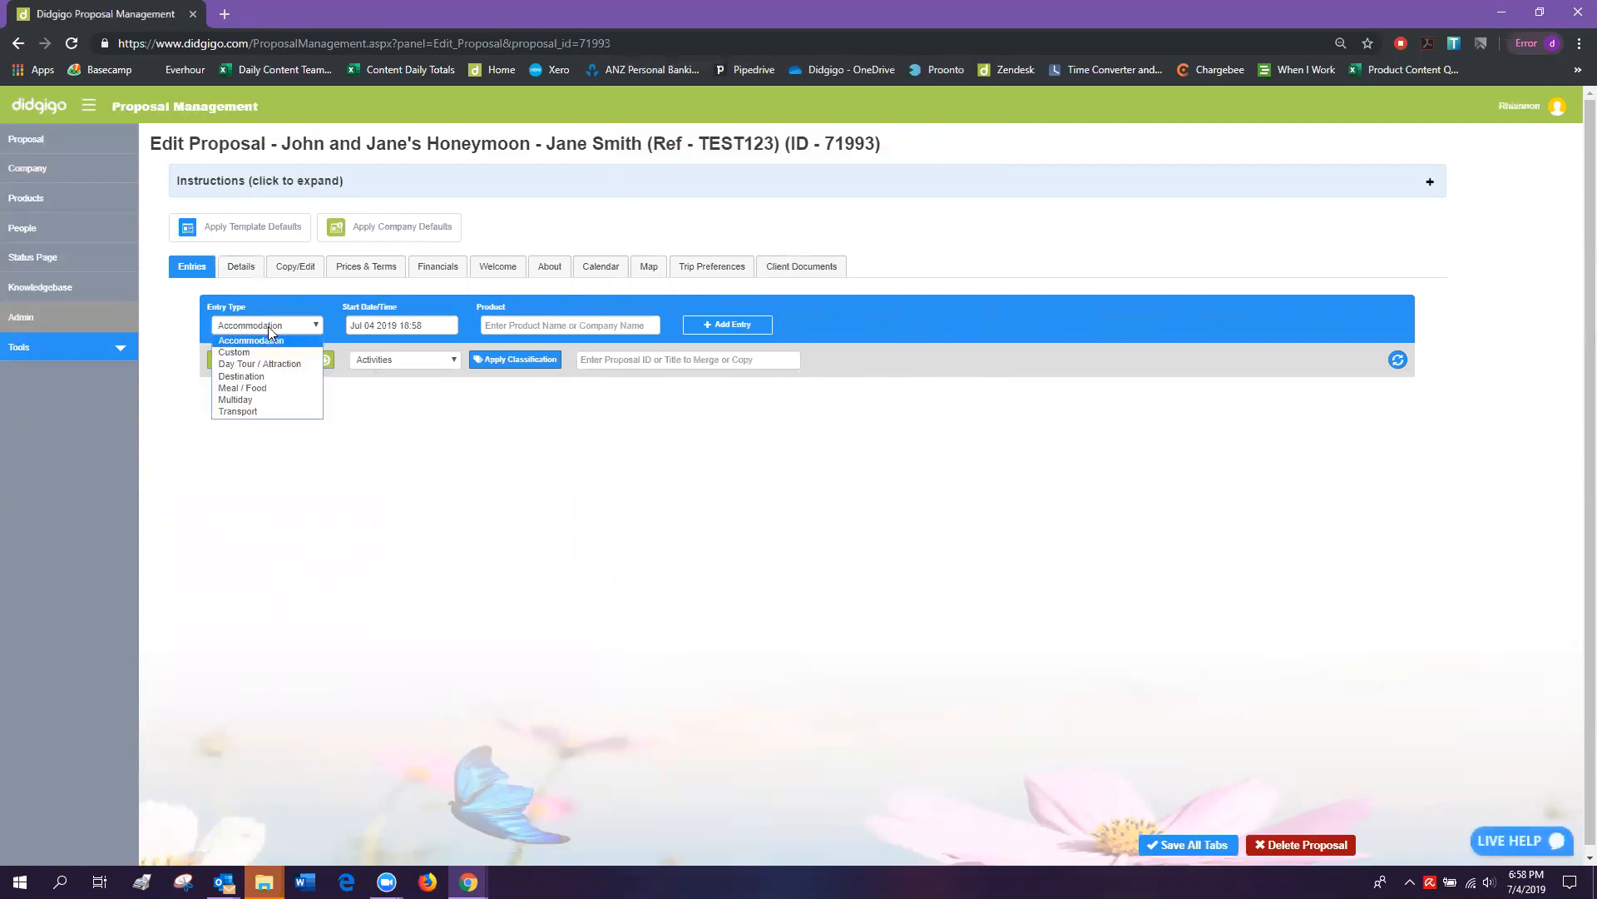
click(266, 412)
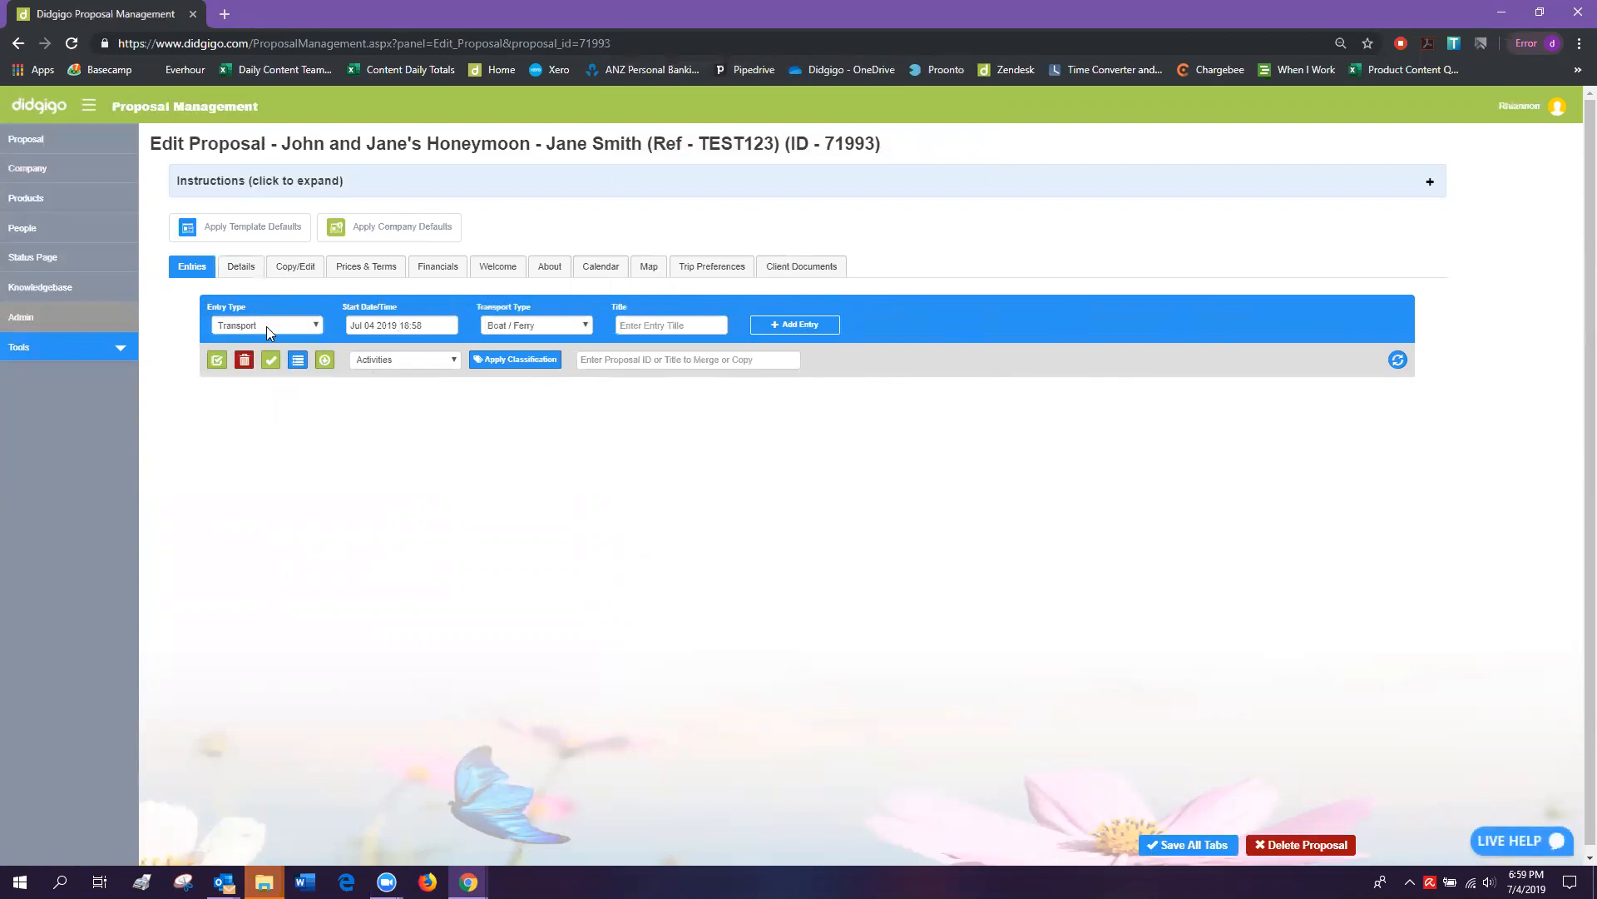
click(425, 325)
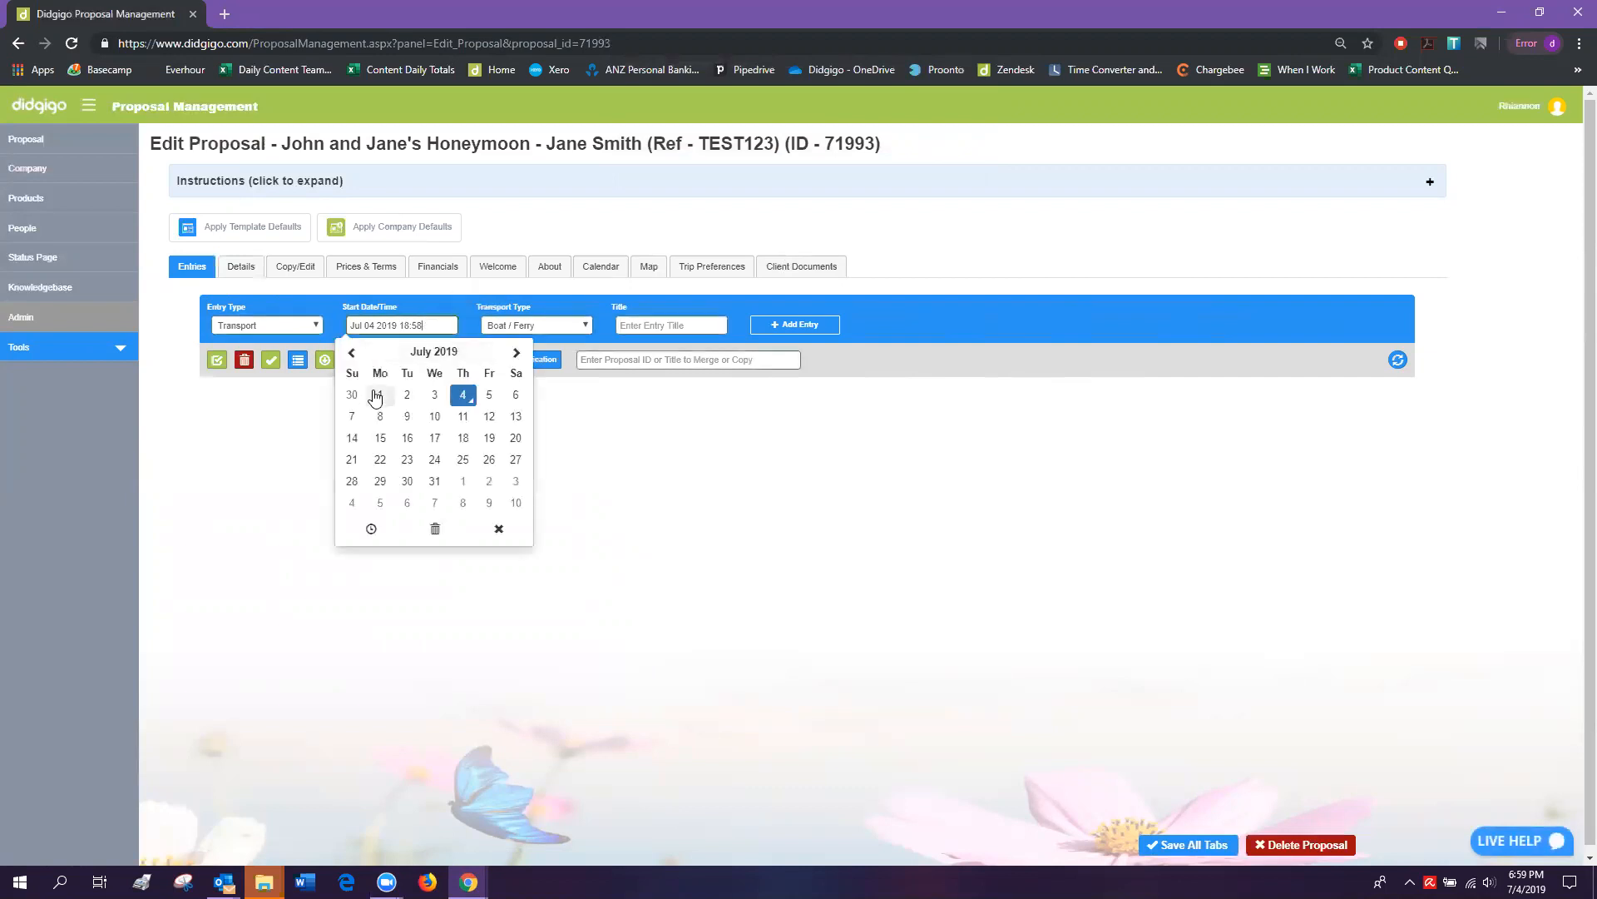
click(379, 395)
click(368, 533)
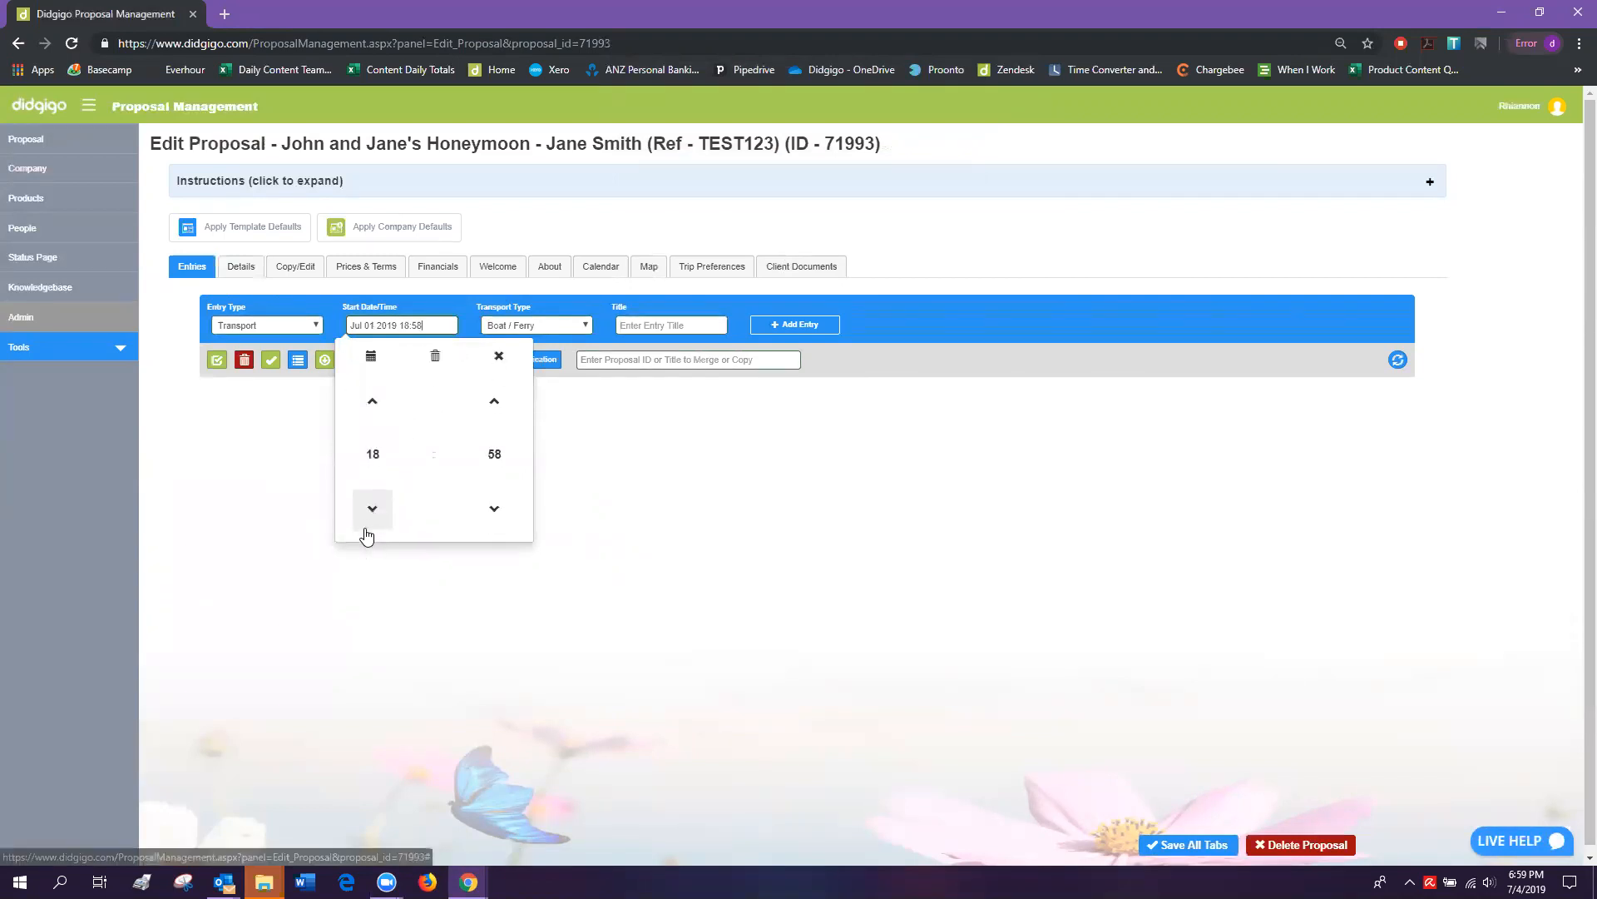
double_click(372, 401)
click(376, 521)
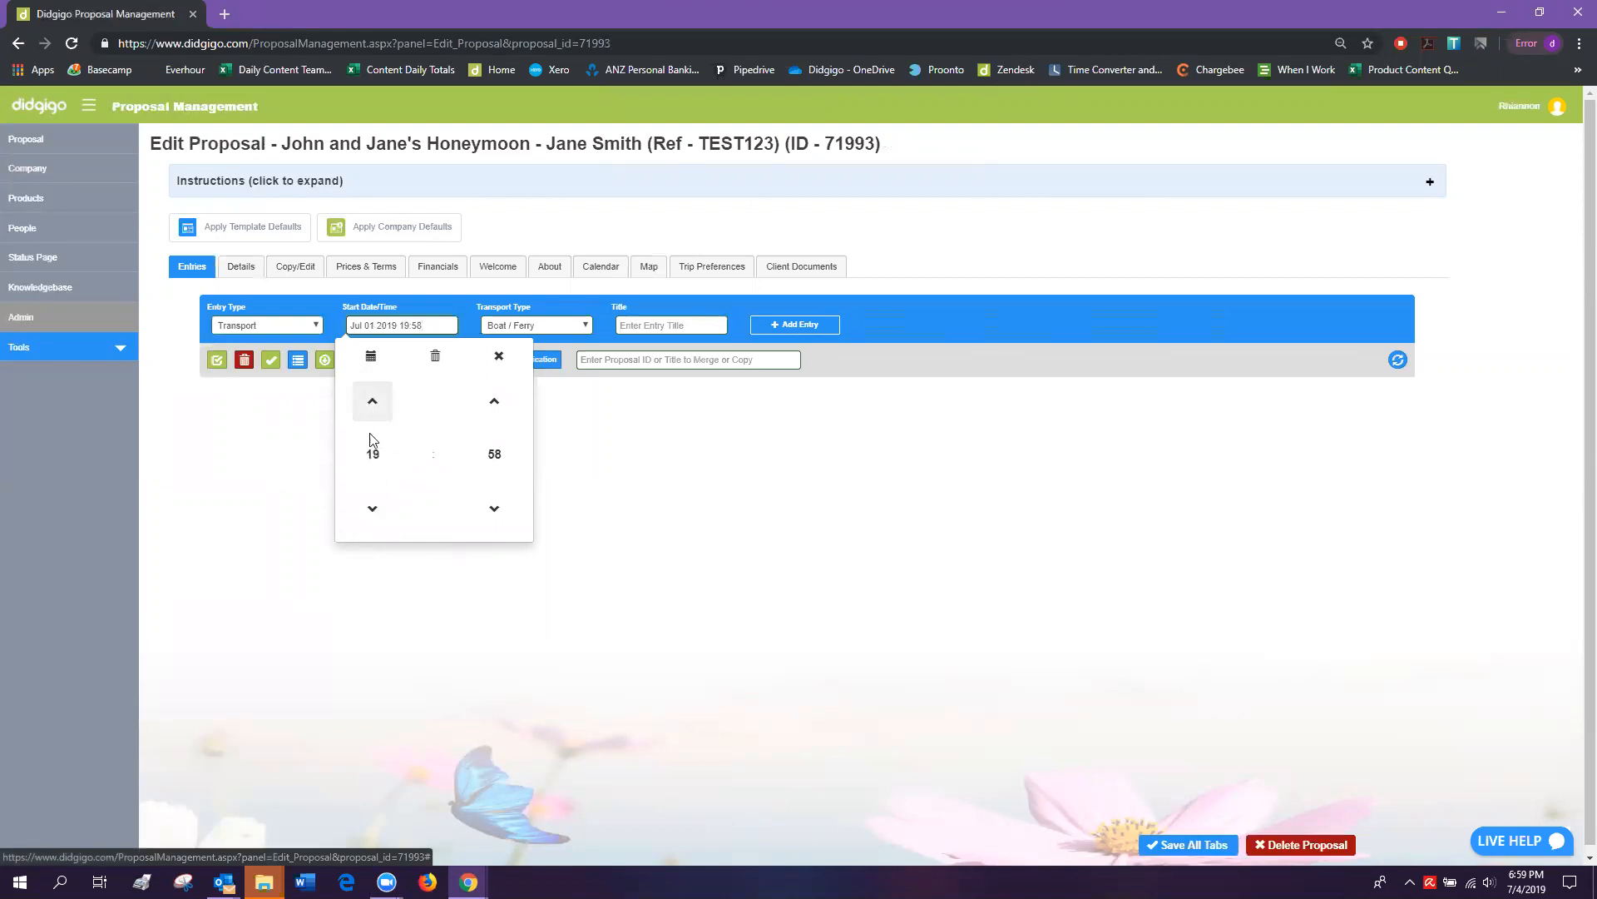
click(372, 456)
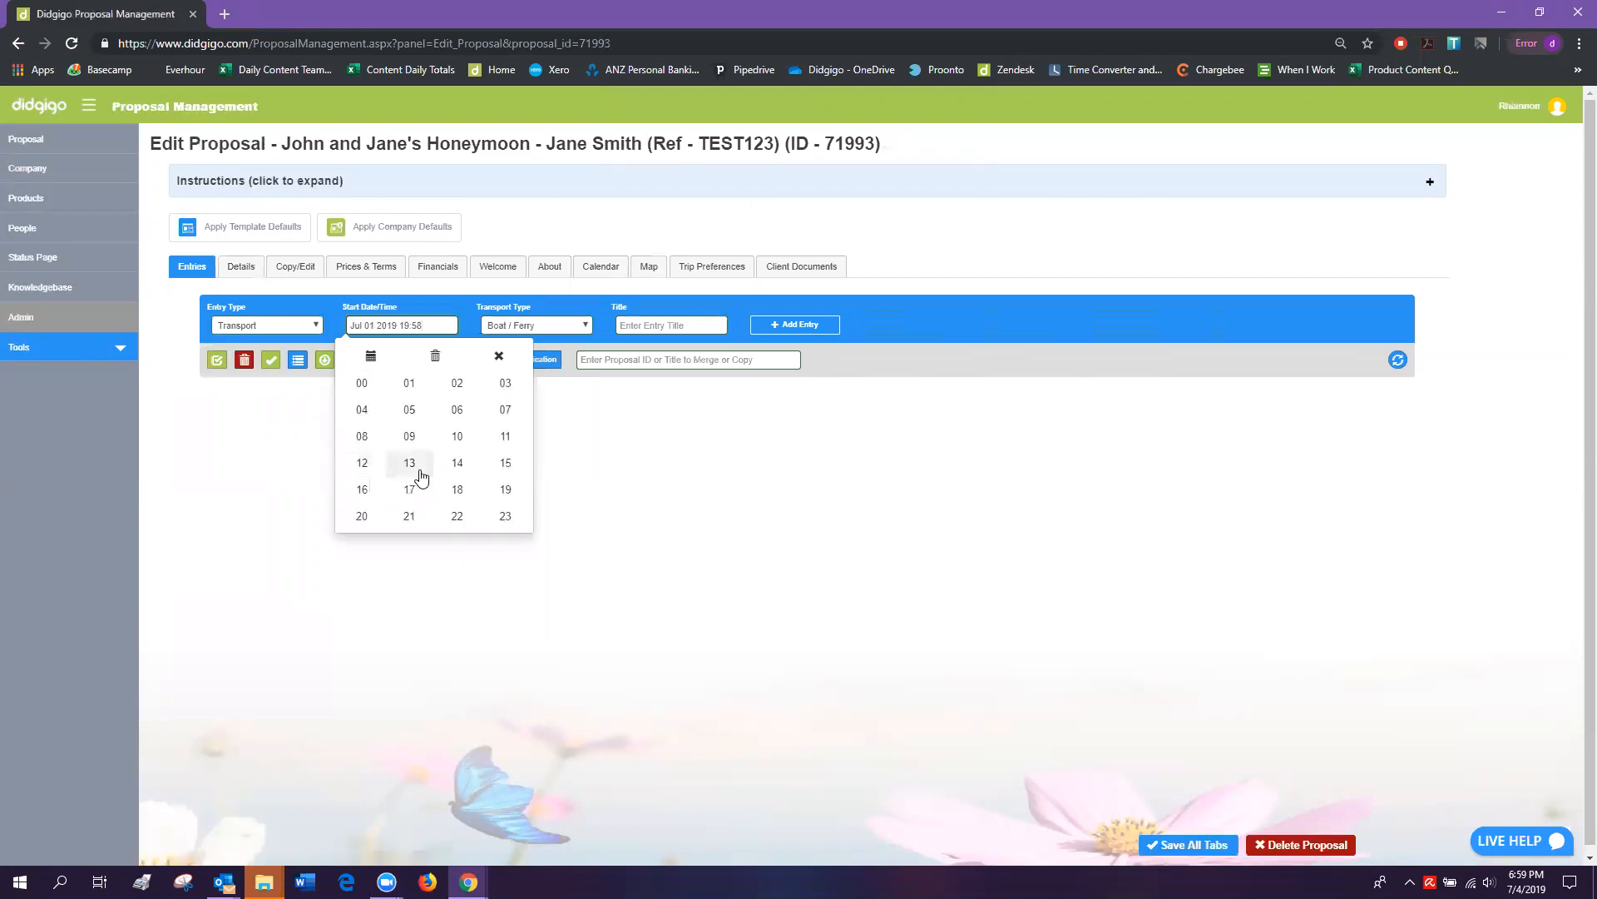
click(410, 463)
click(484, 459)
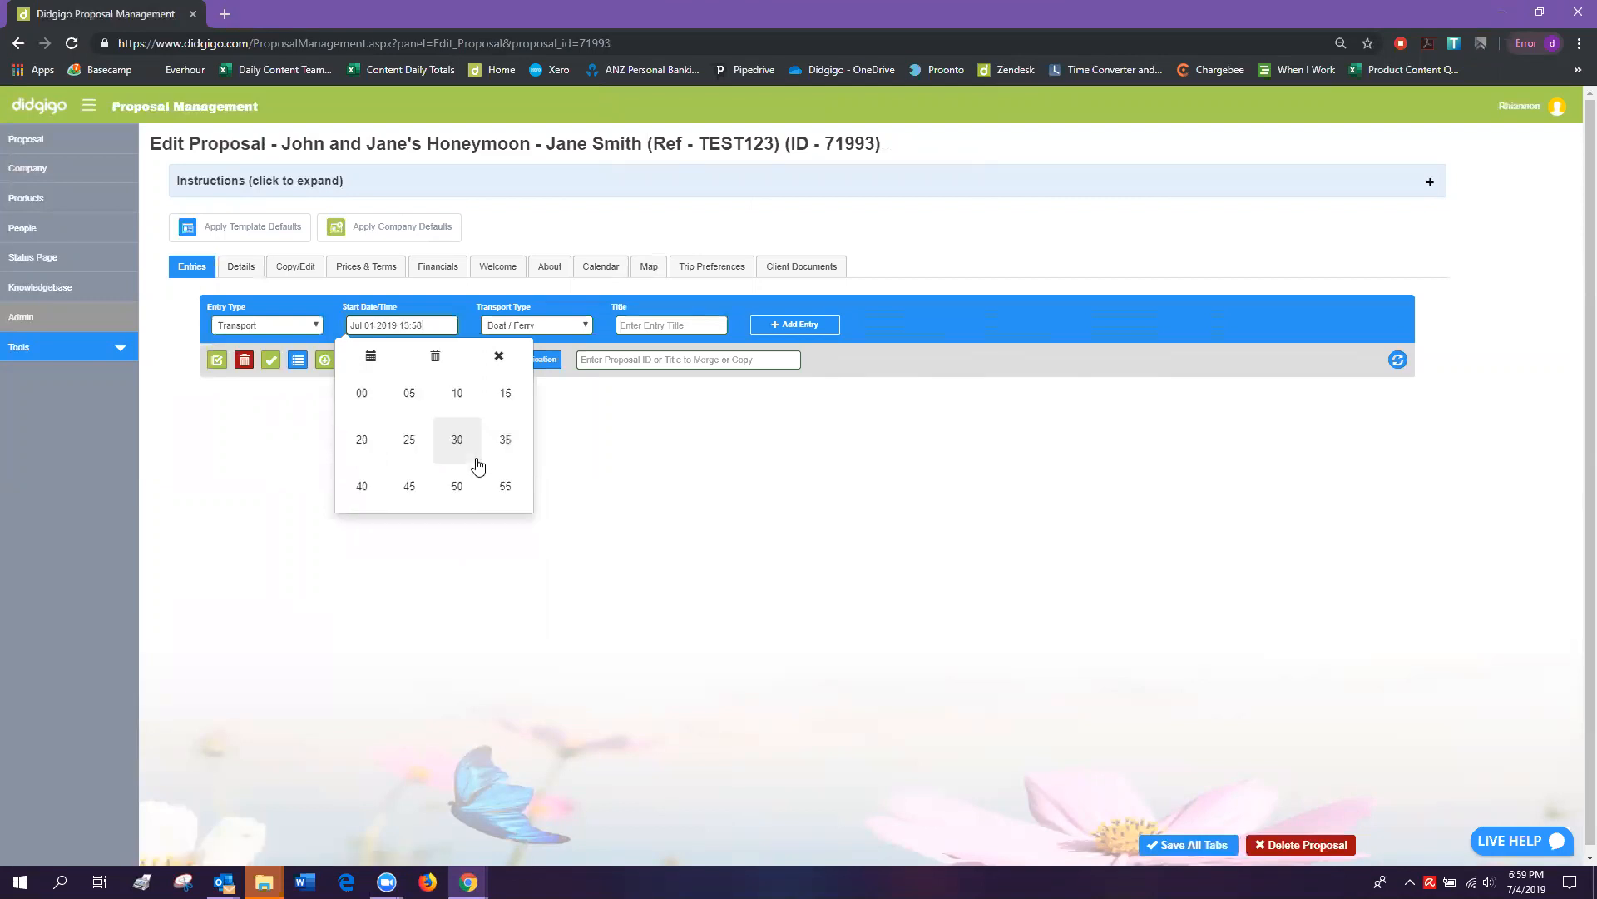
click(458, 397)
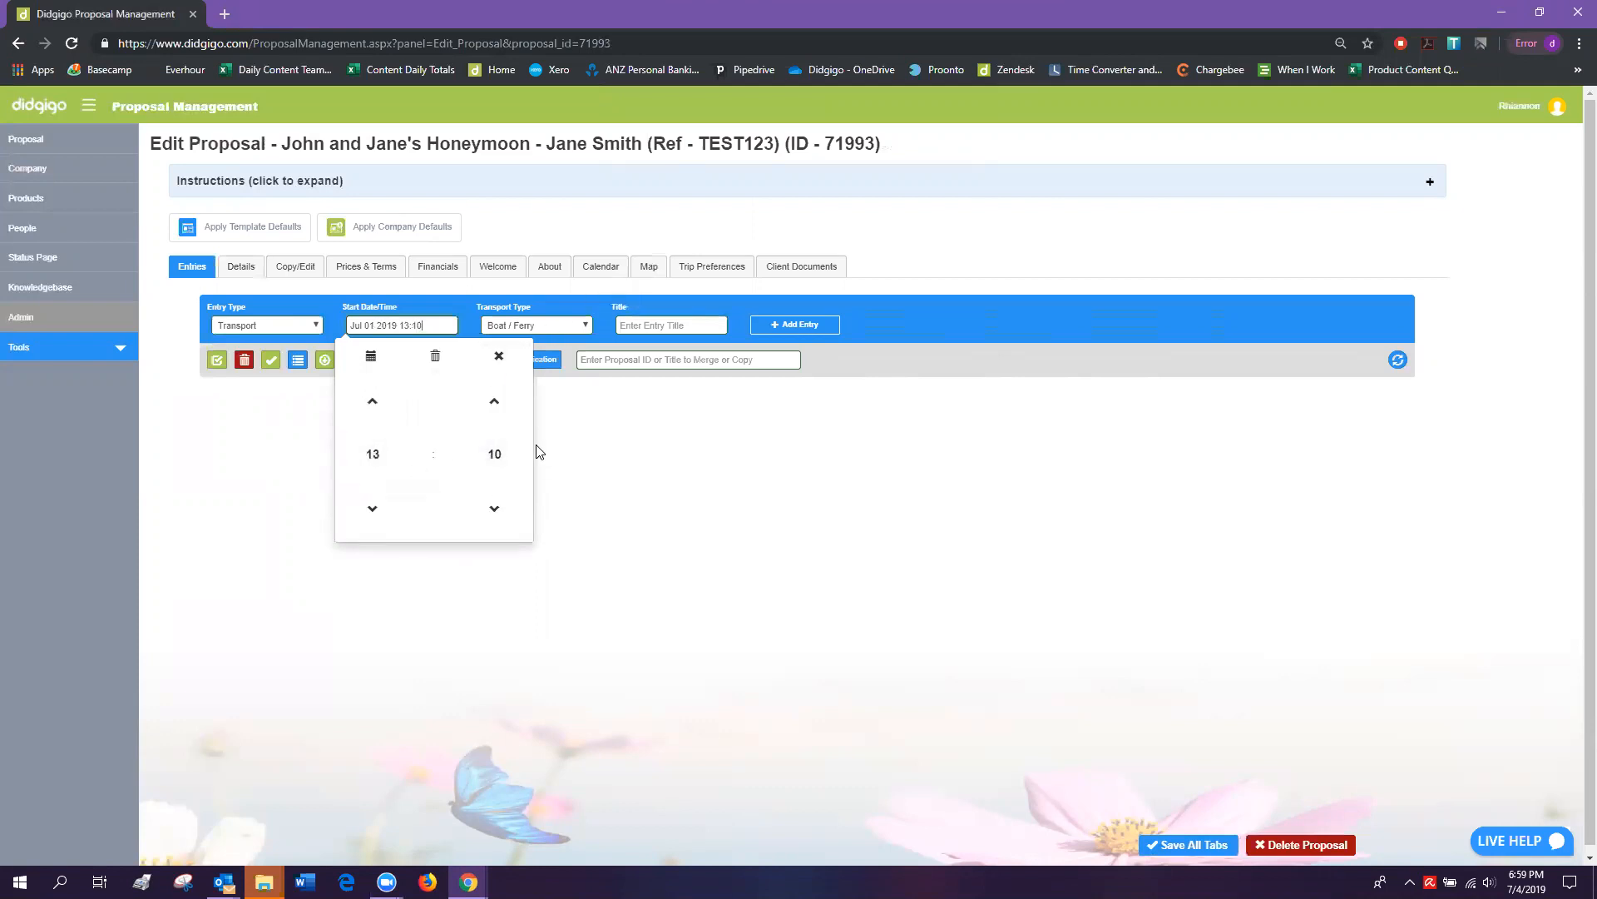
Set the transport type to Flight - International, title the entry "Sydney to Brisbane - JQ985" and add it to the proposal.
click(555, 324)
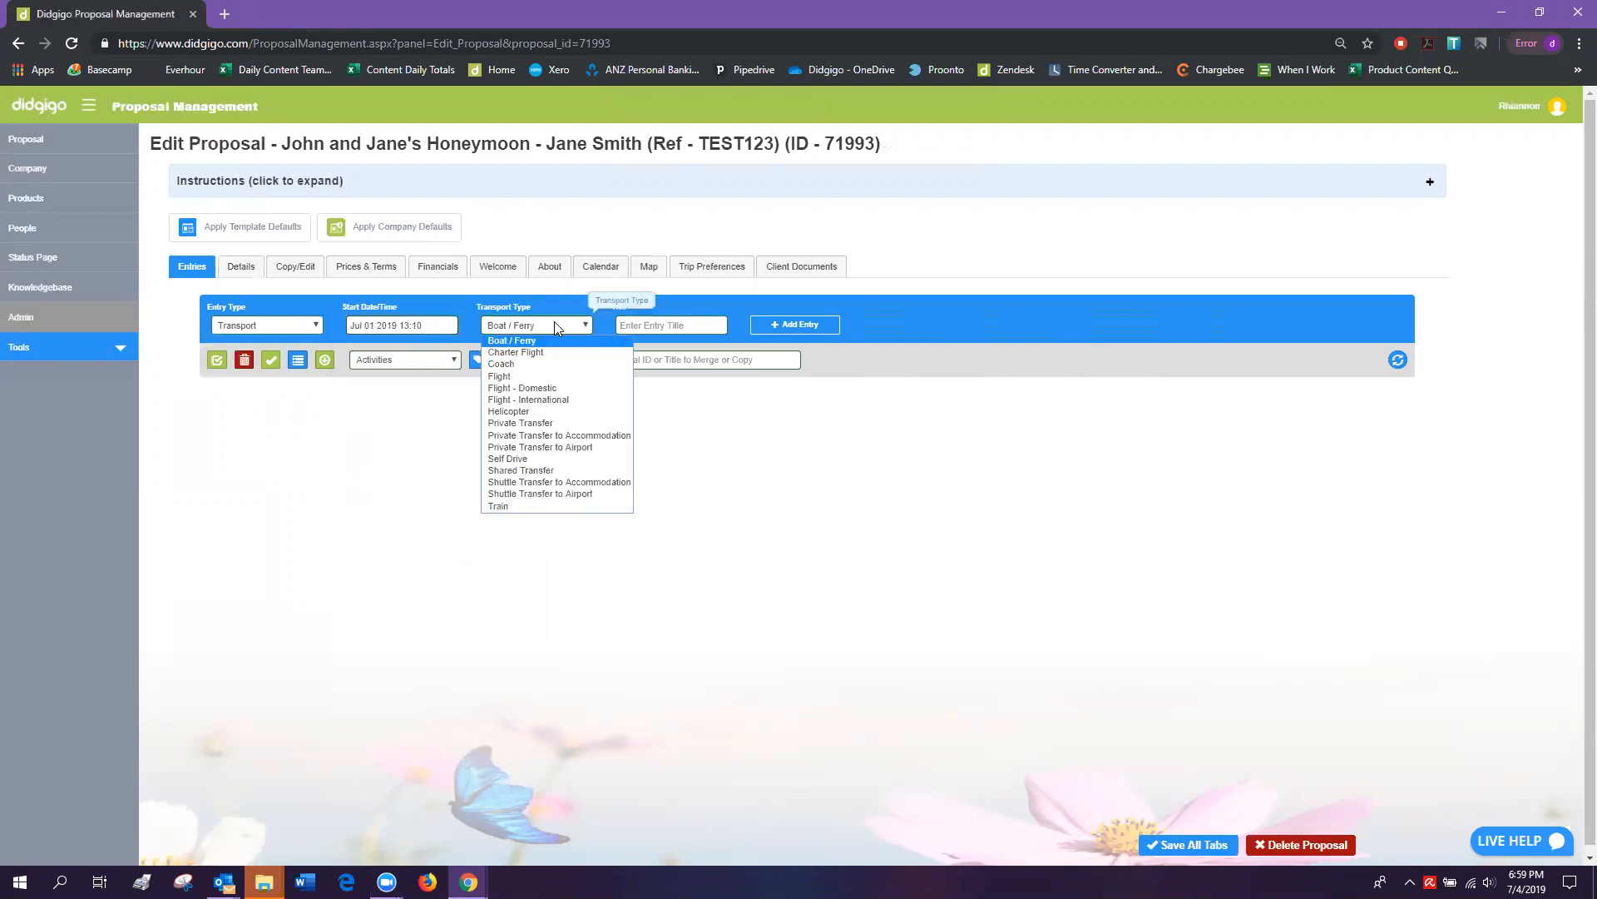
click(532, 400)
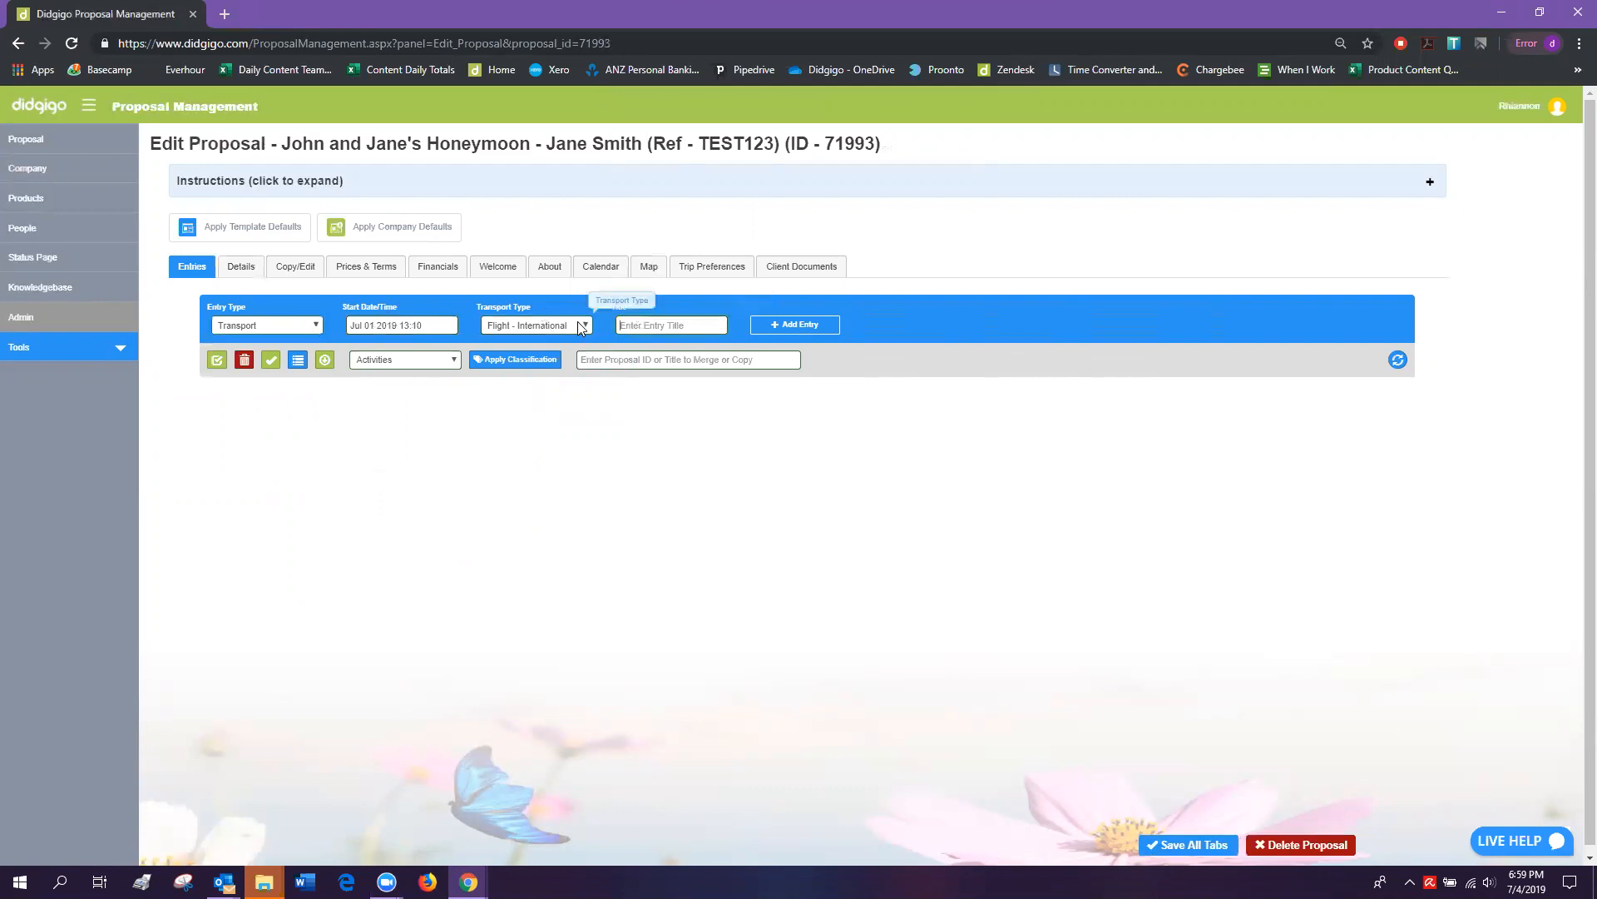
click(619, 321)
text(Sydney to Brisbane -)
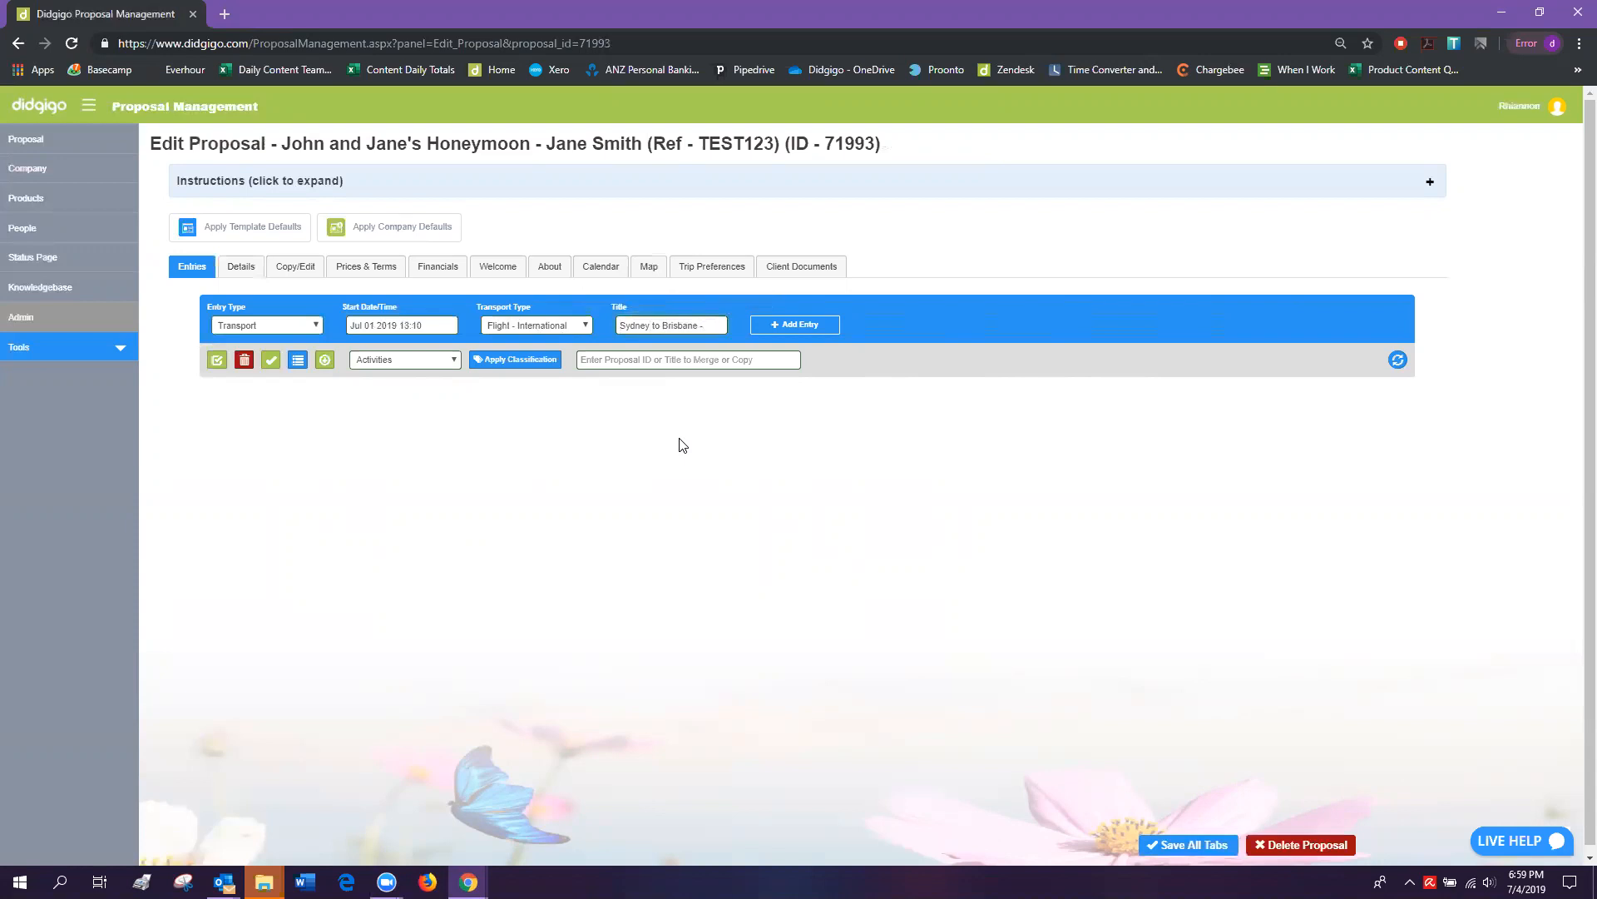
text( JQ985)
key(Tab)
click(793, 325)
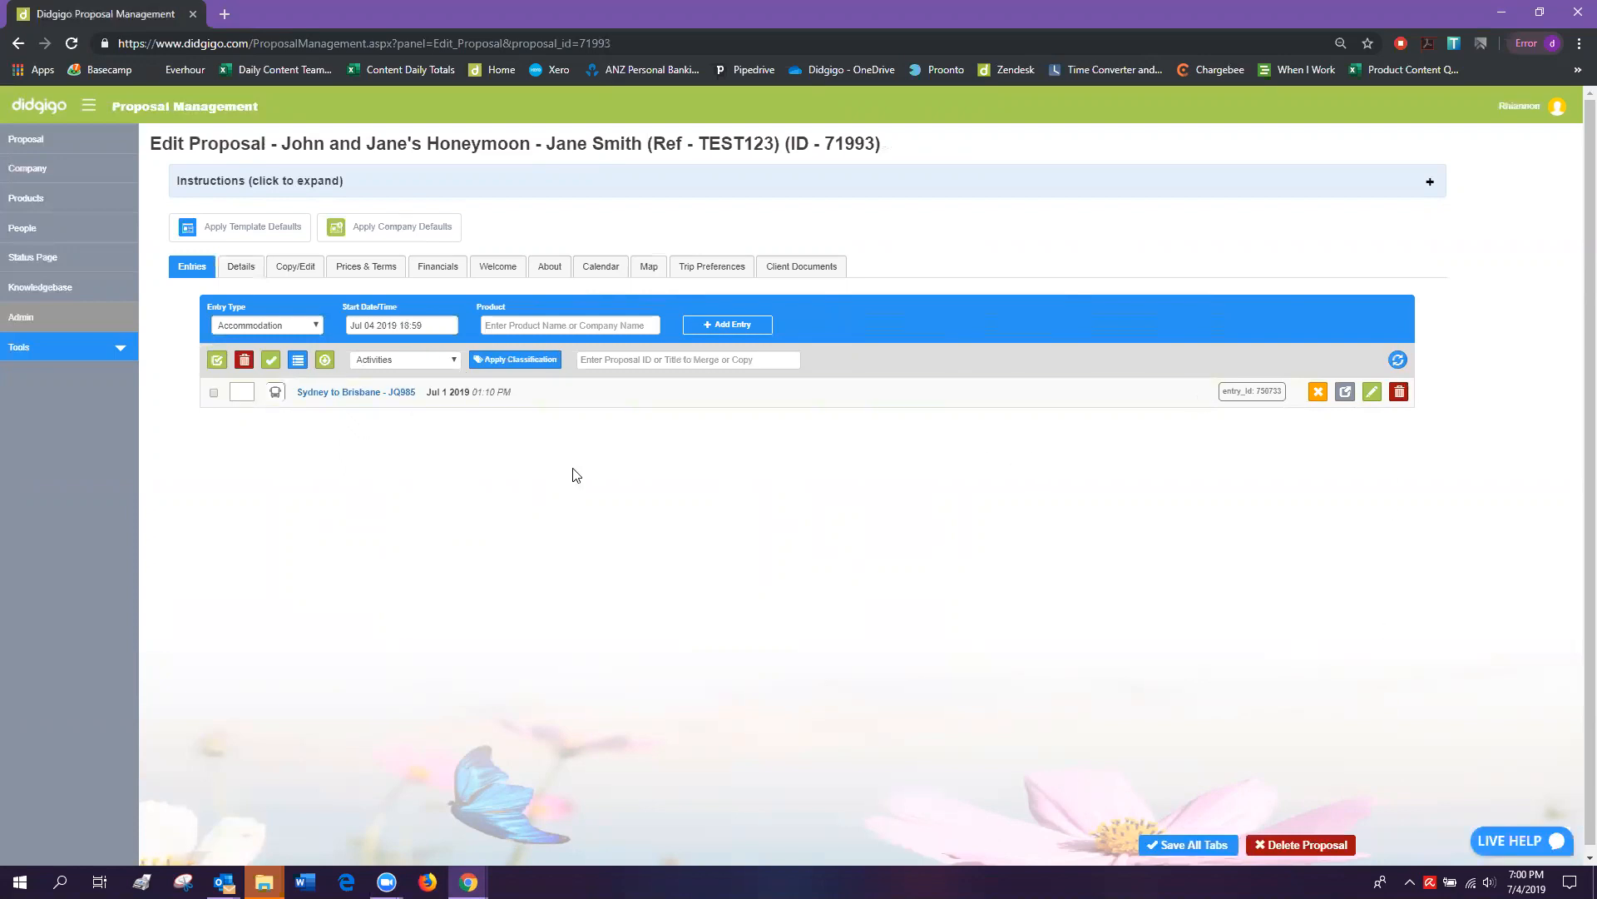
Prepare a Destination entry with its start set to Jul 01 2019 at 14:00.
click(271, 322)
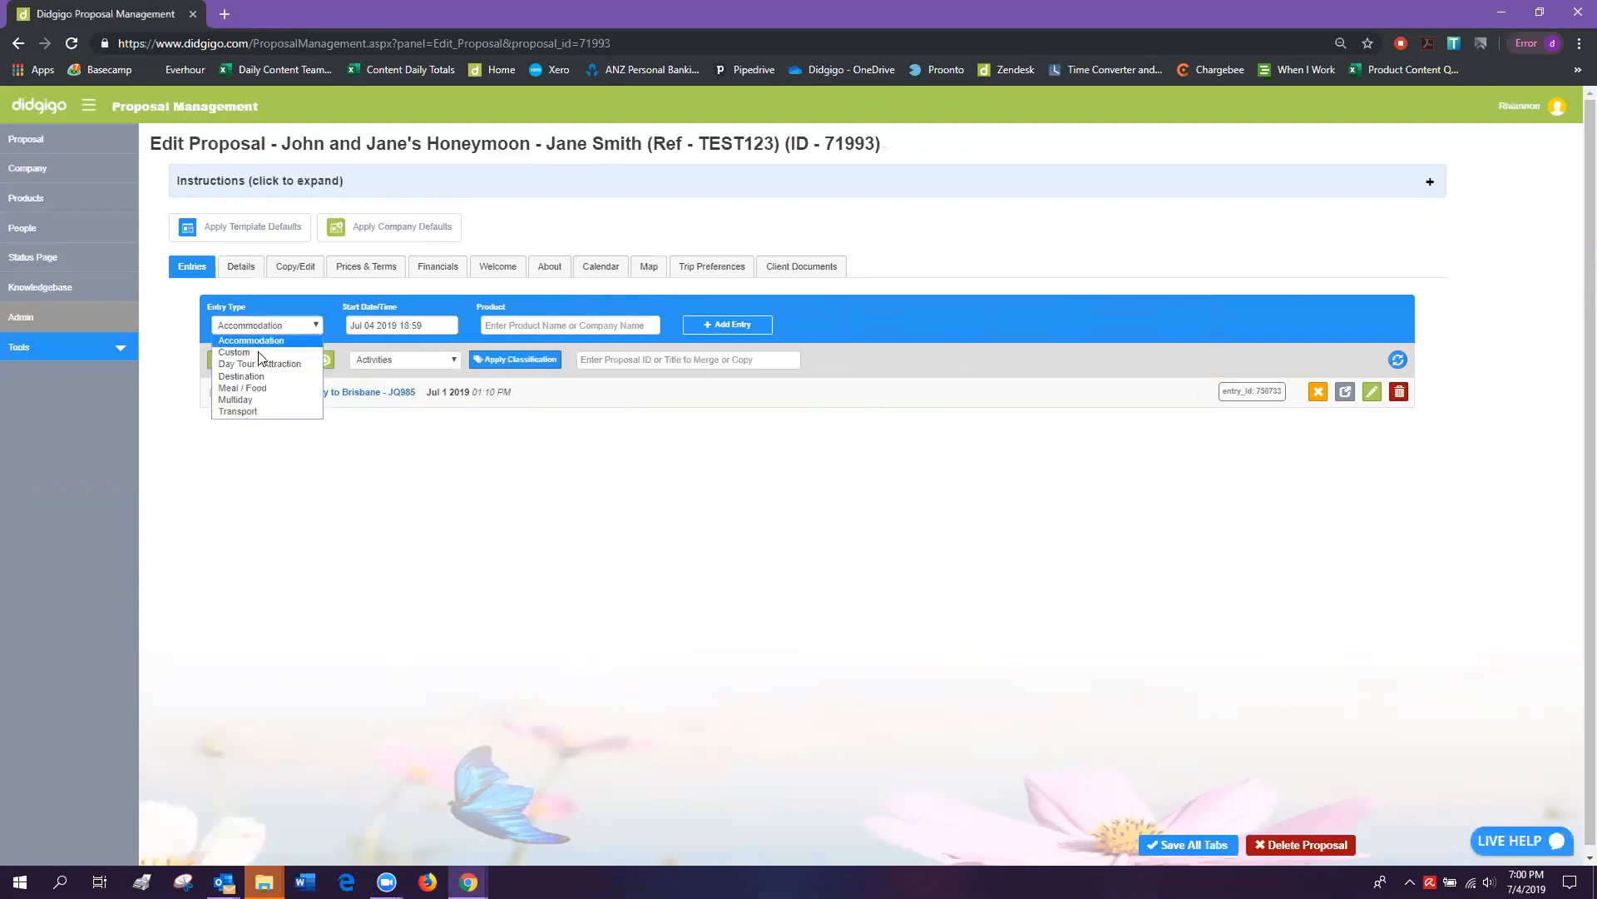
click(247, 377)
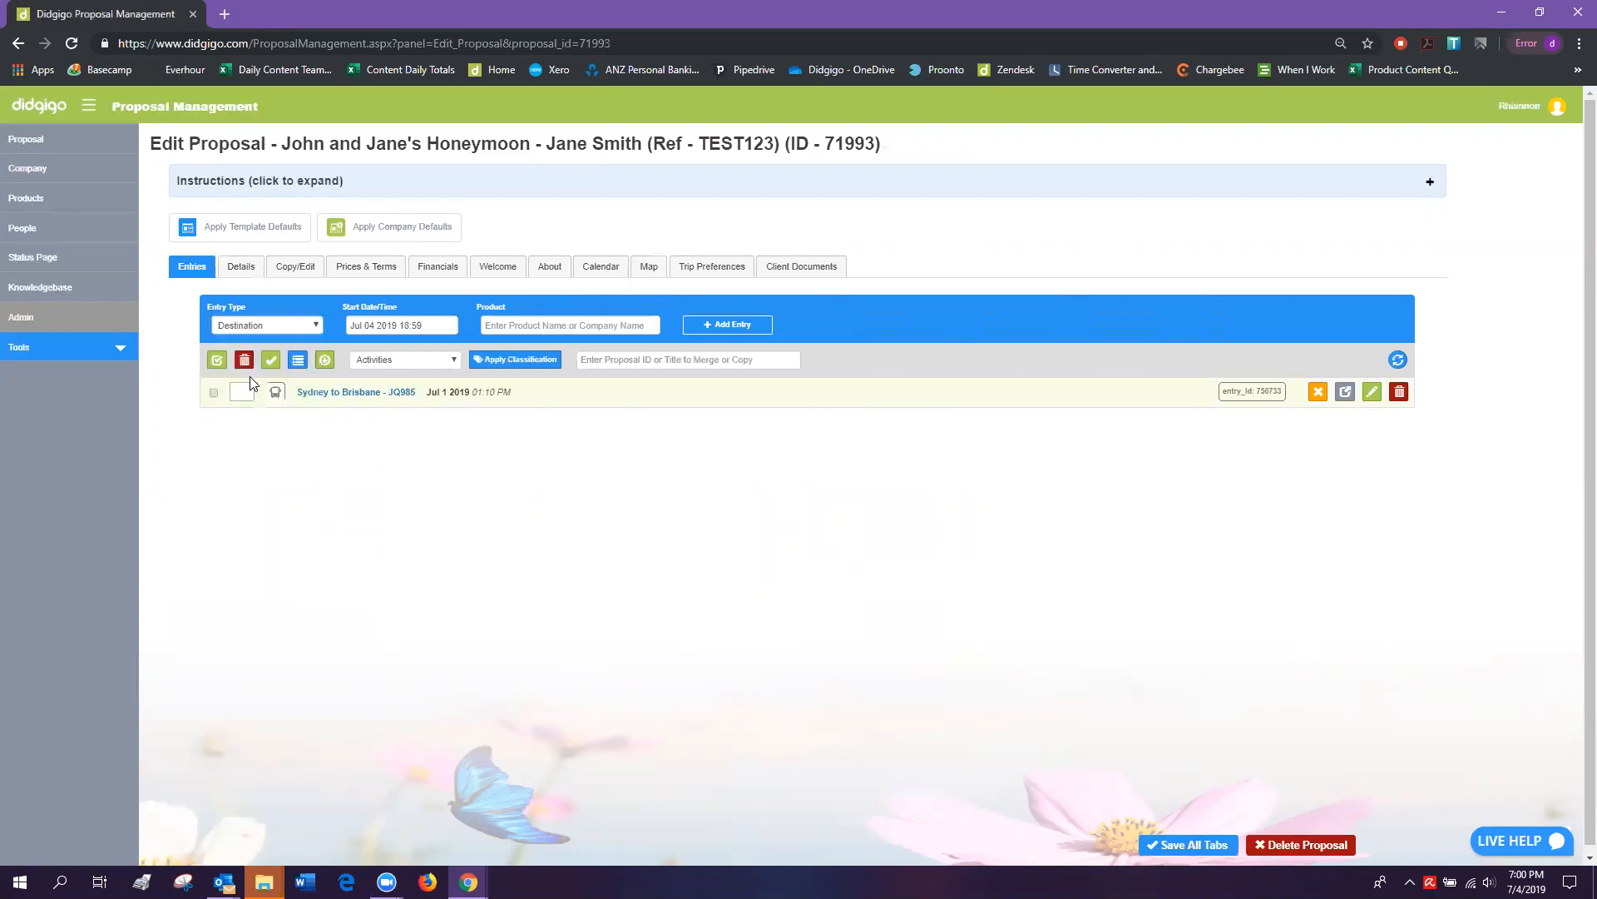
click(455, 325)
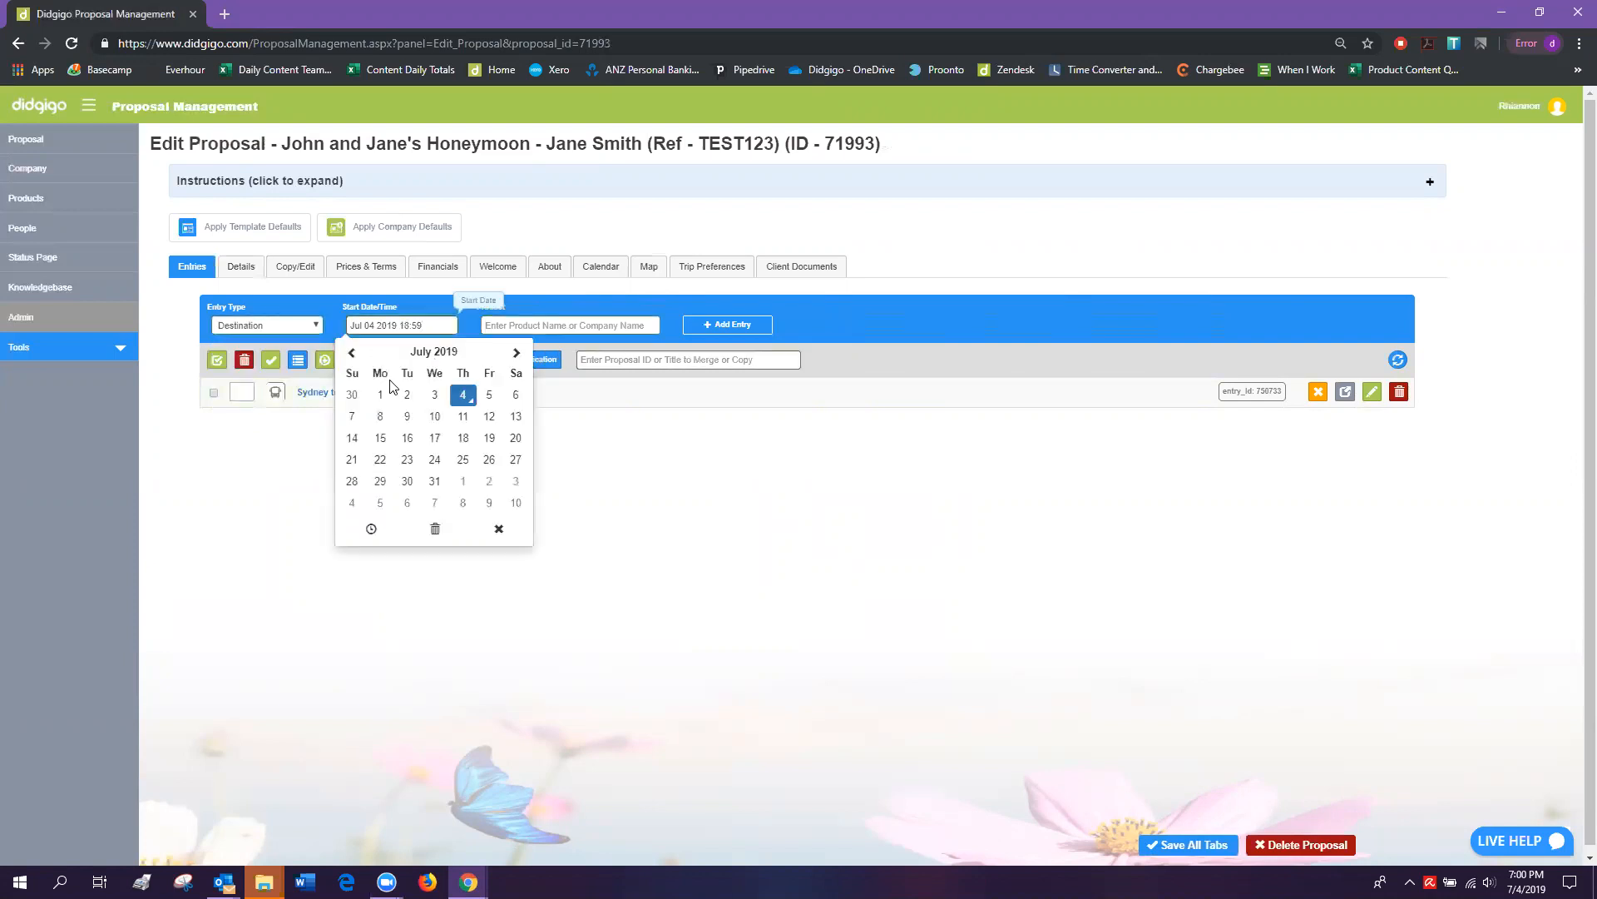
click(379, 395)
click(372, 530)
click(373, 454)
click(461, 467)
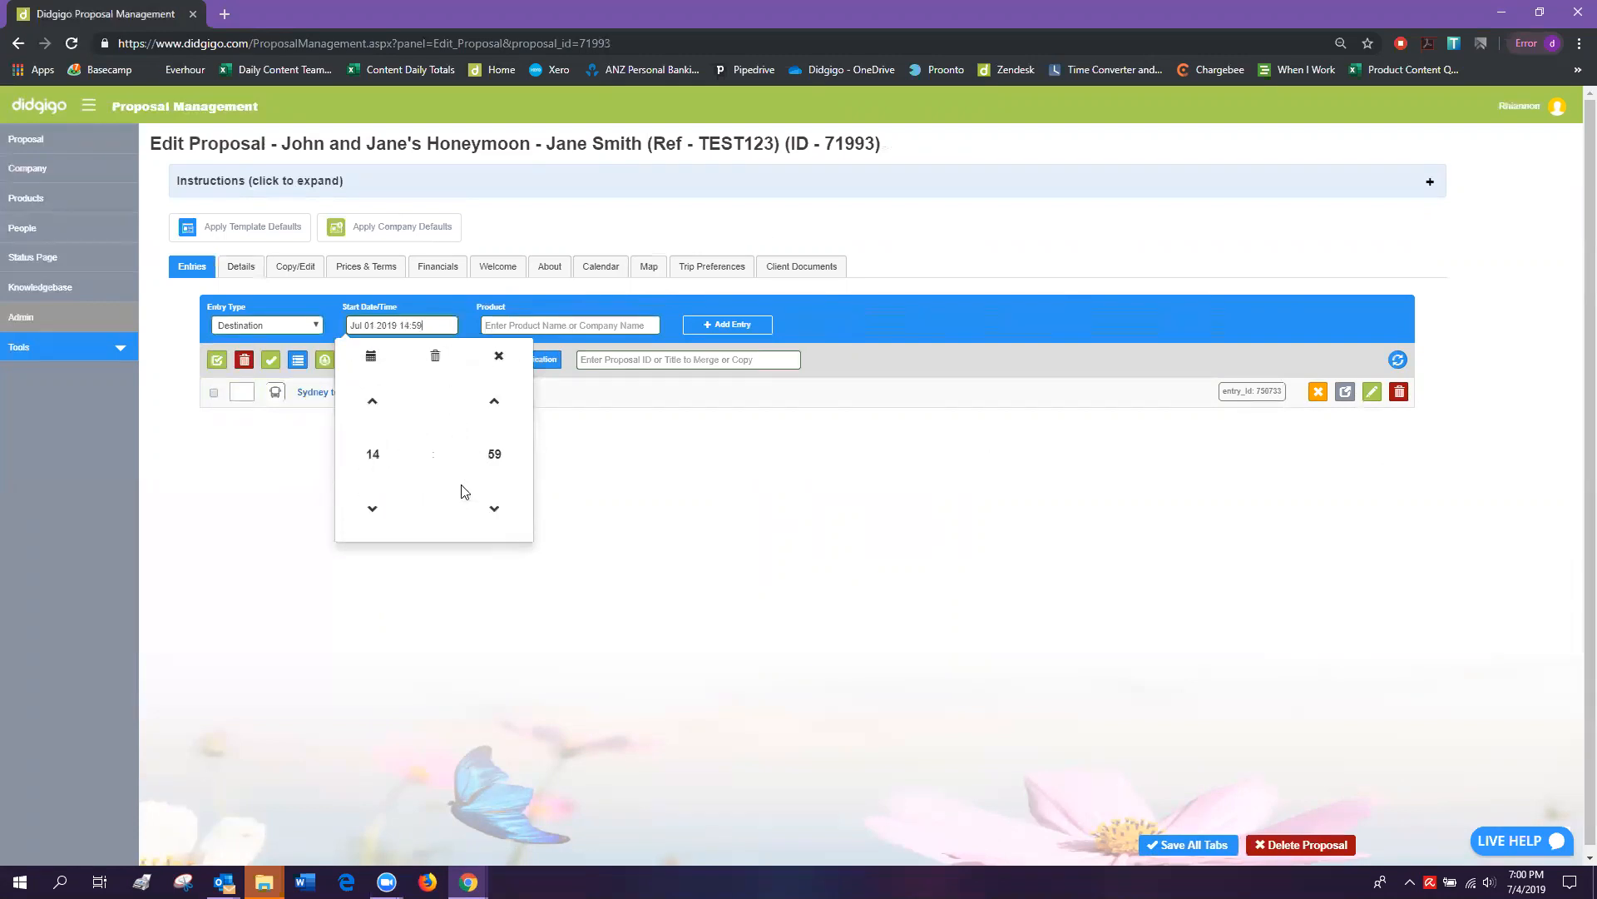
click(494, 454)
click(365, 404)
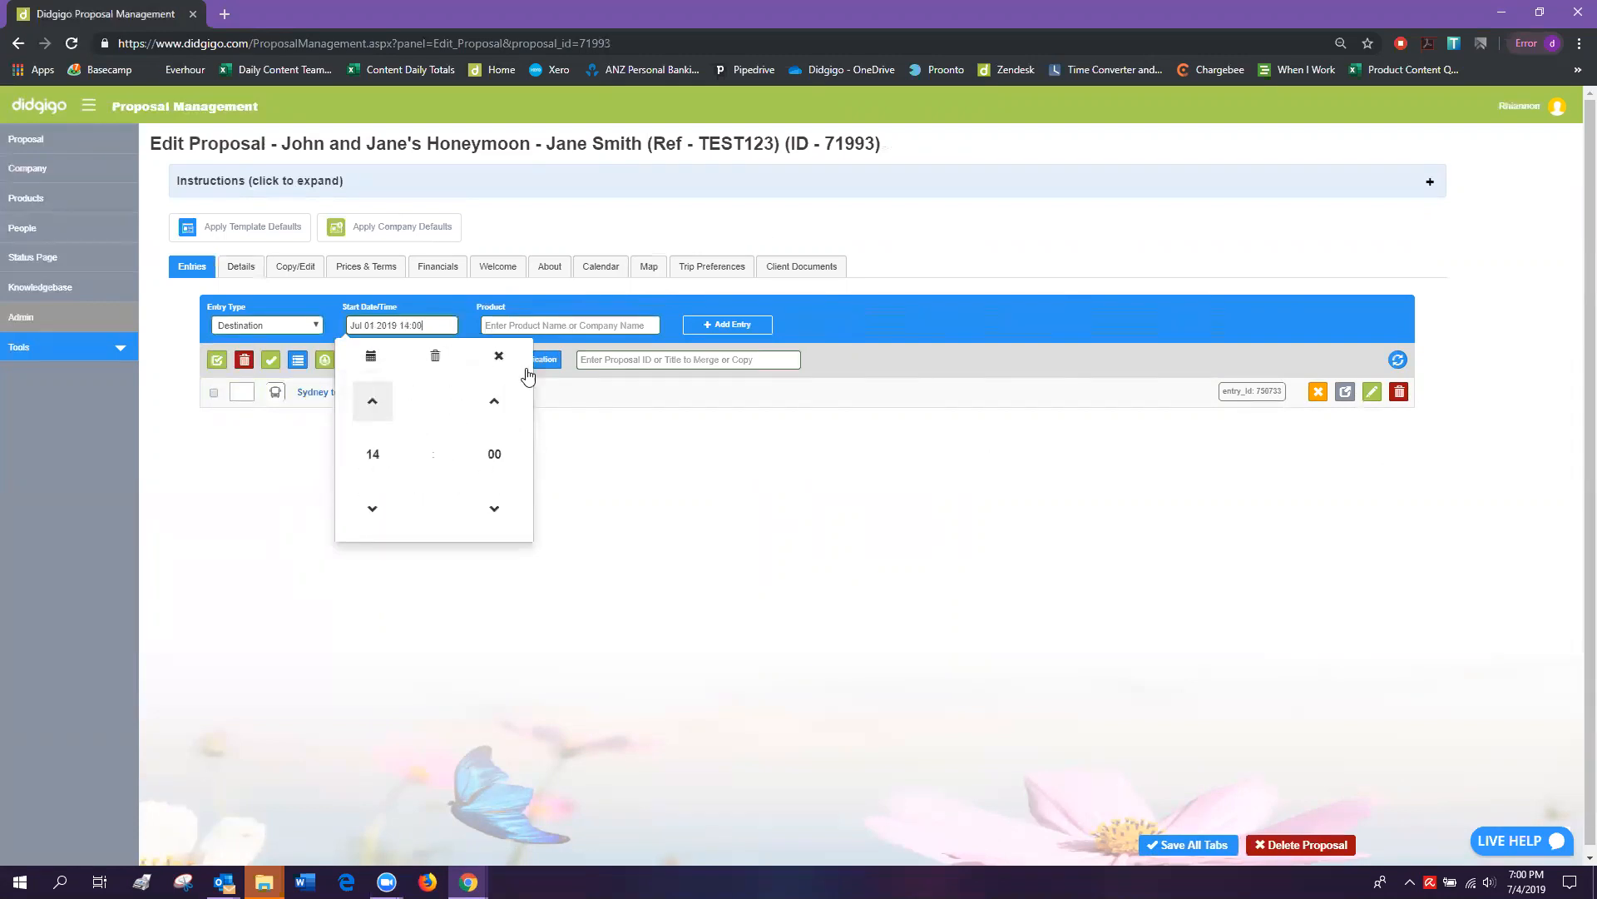
Choose the Sydney product owned by Didgigo Destinations and add the destination entry to the proposal.
click(606, 326)
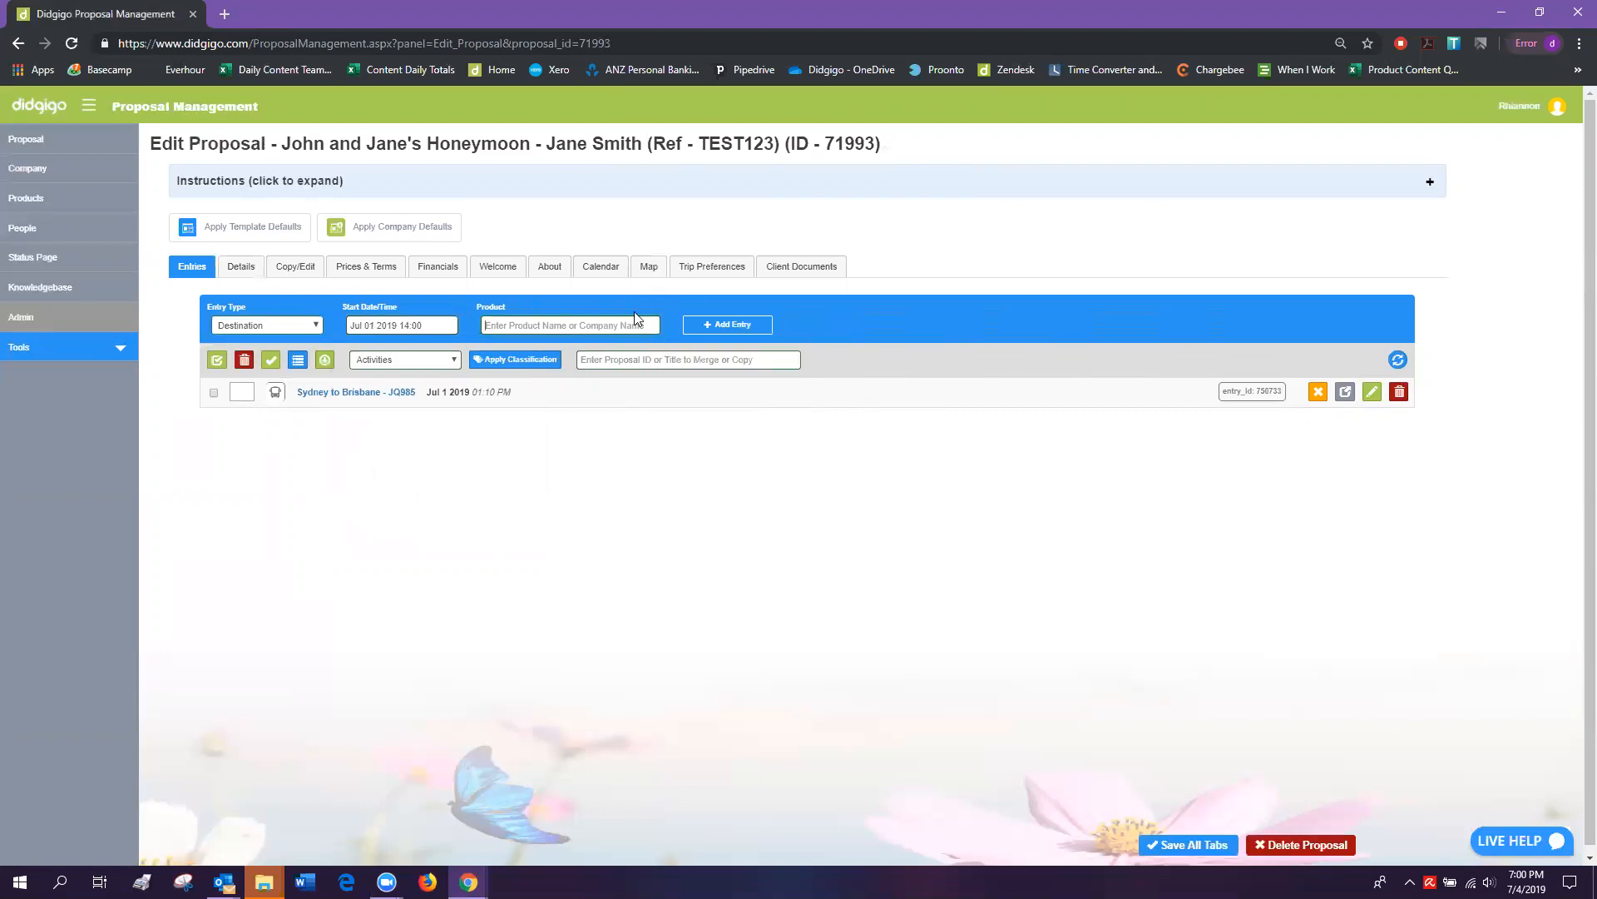
click(529, 326)
text(Sydney)
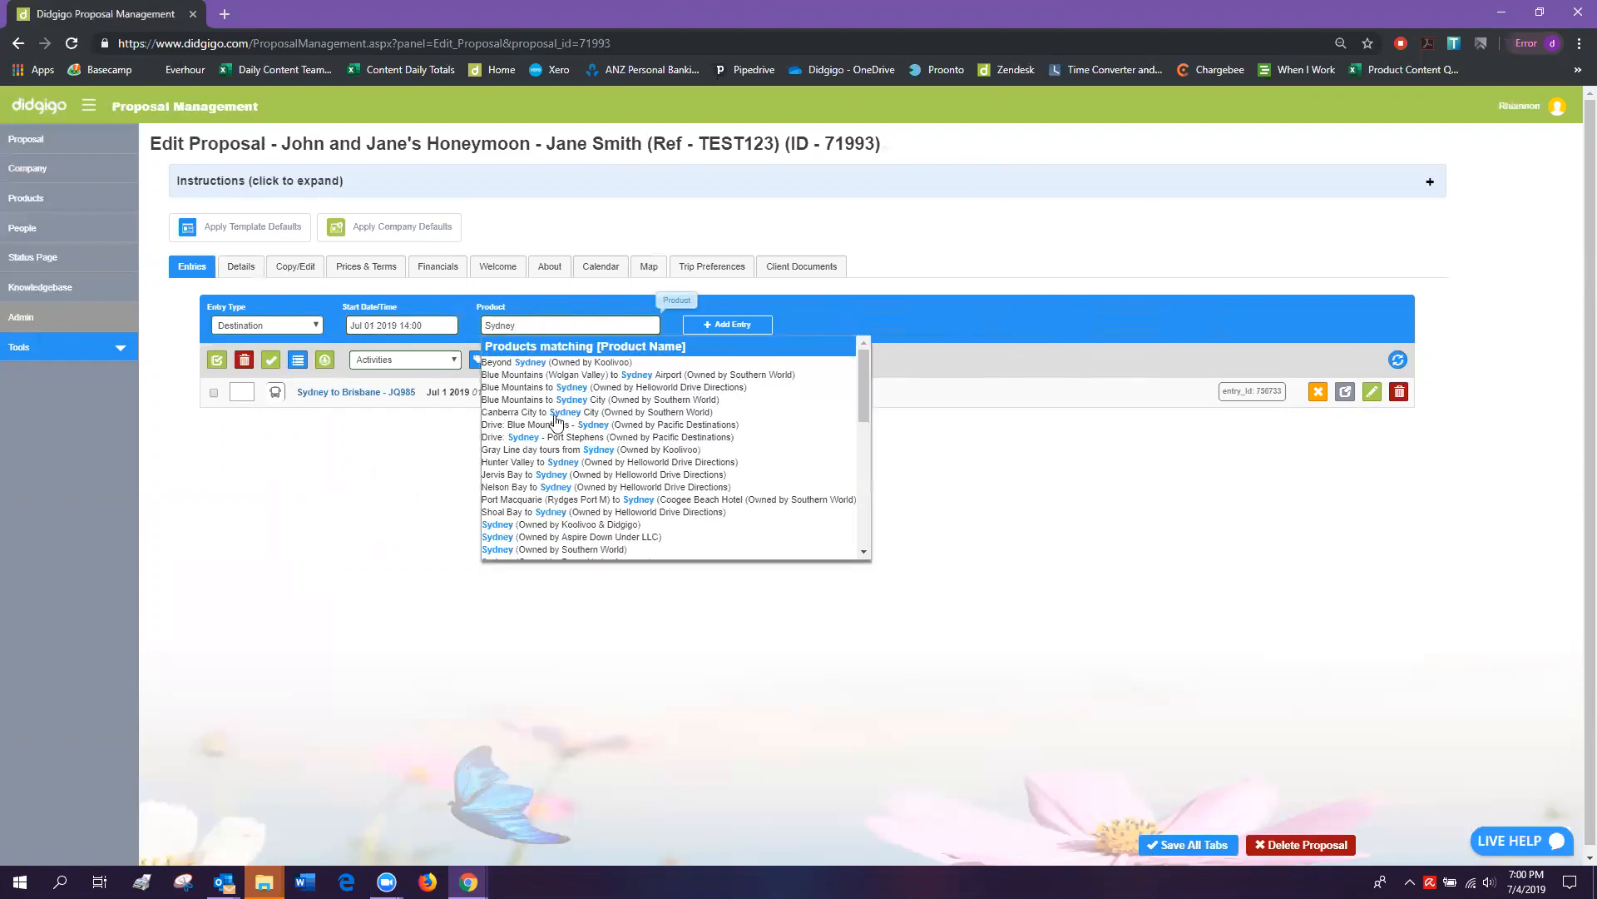
scroll(564, 435, down, 2)
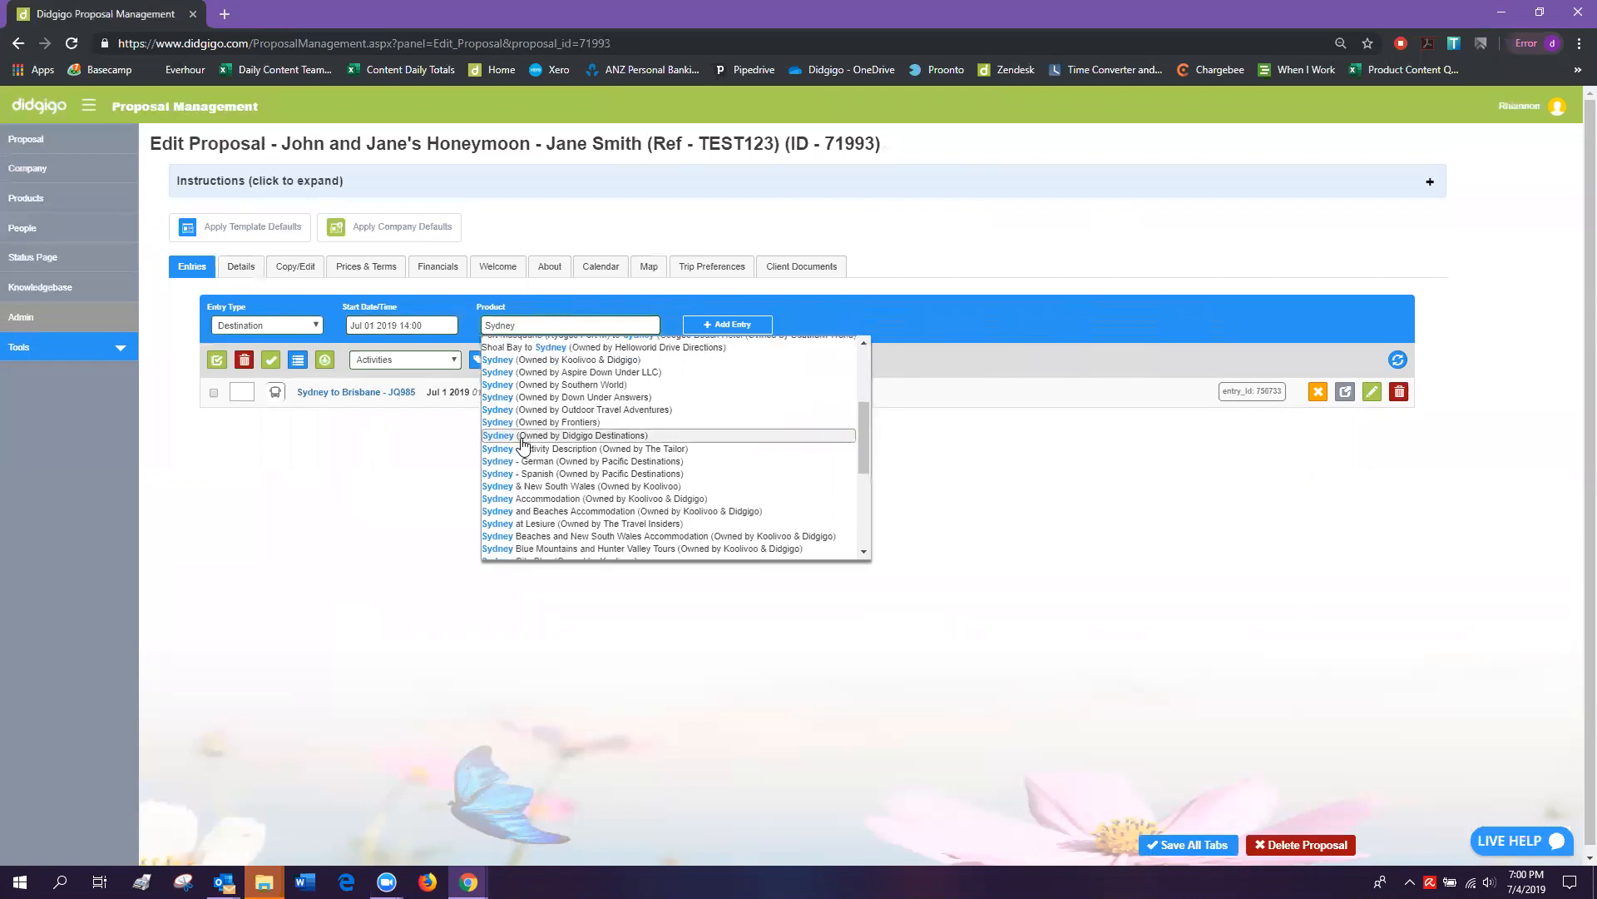
click(625, 438)
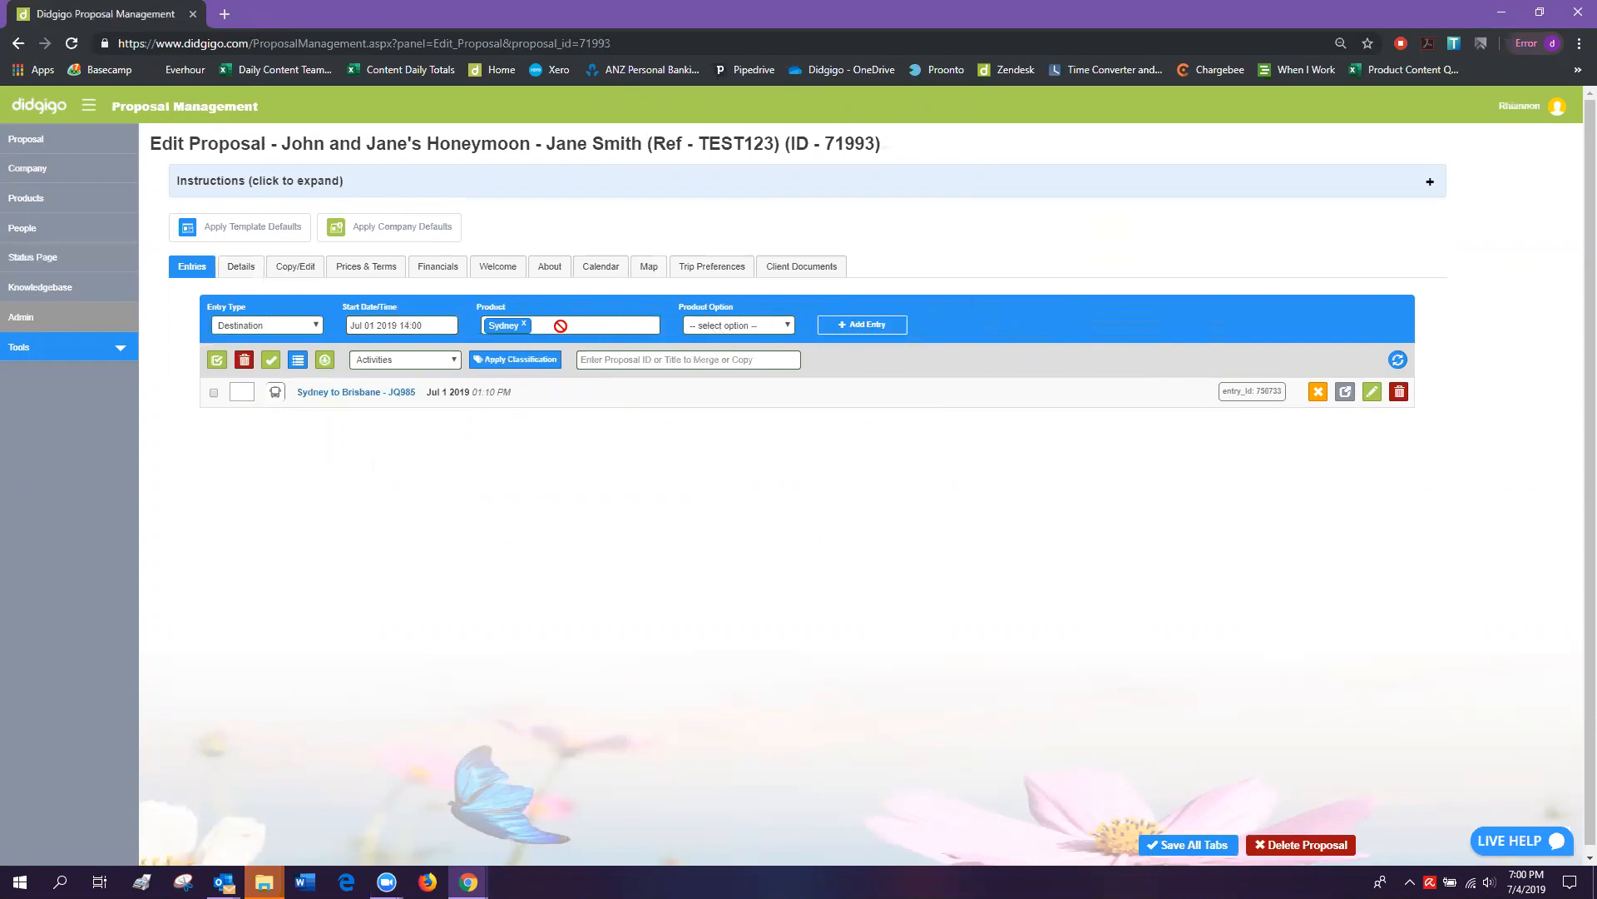
click(871, 333)
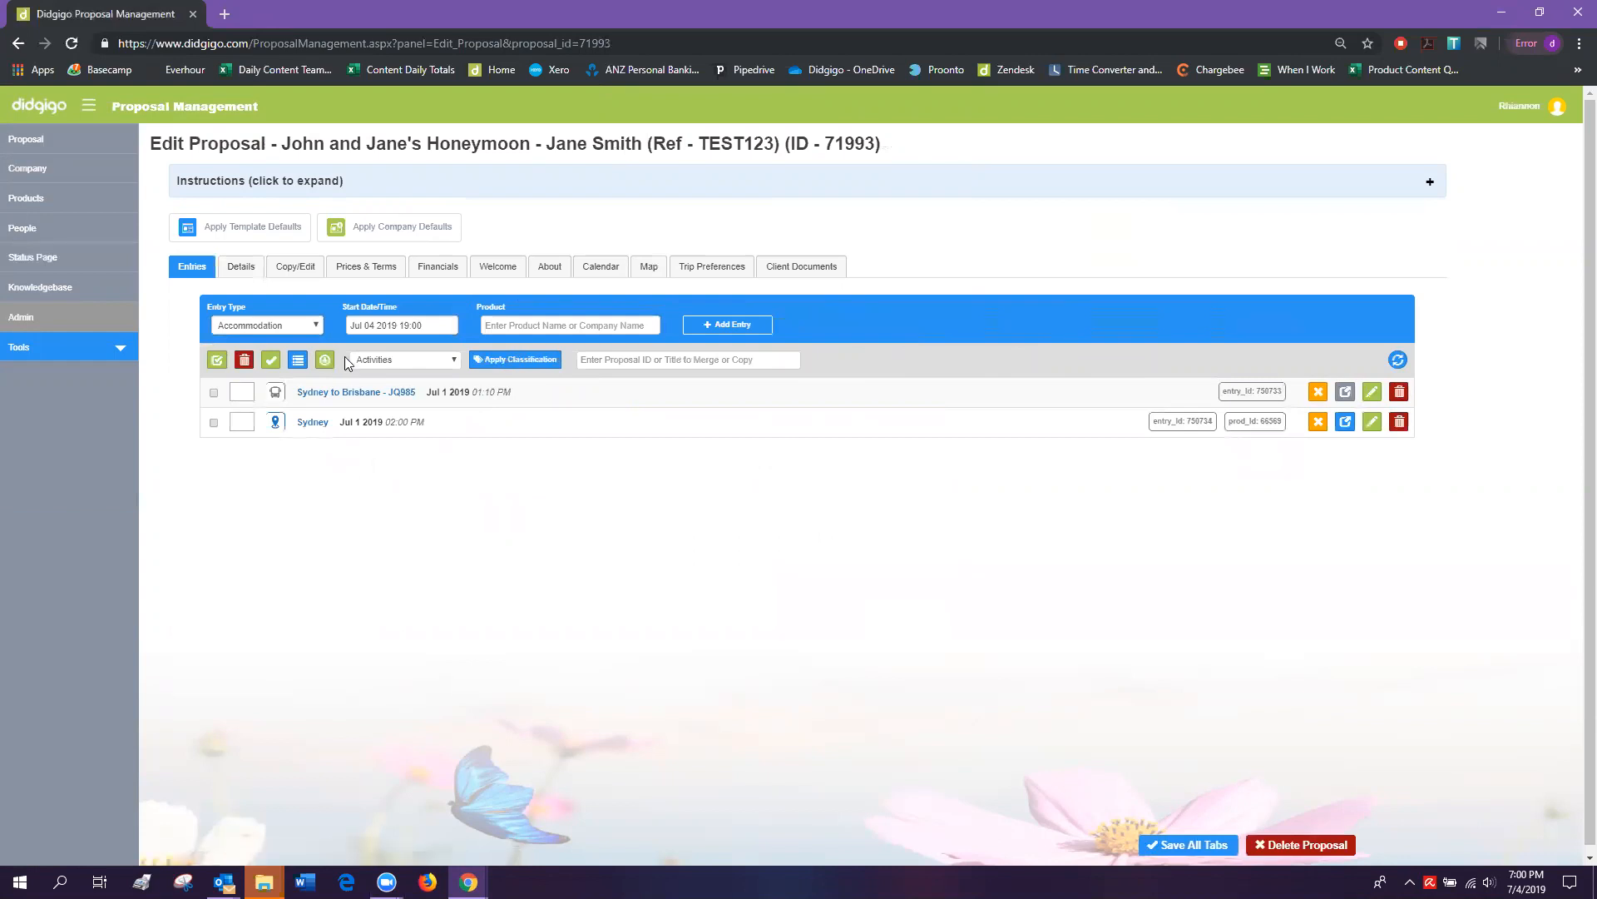
Prepare an Accommodation entry with its start date set to Jul 01 2019.
click(309, 326)
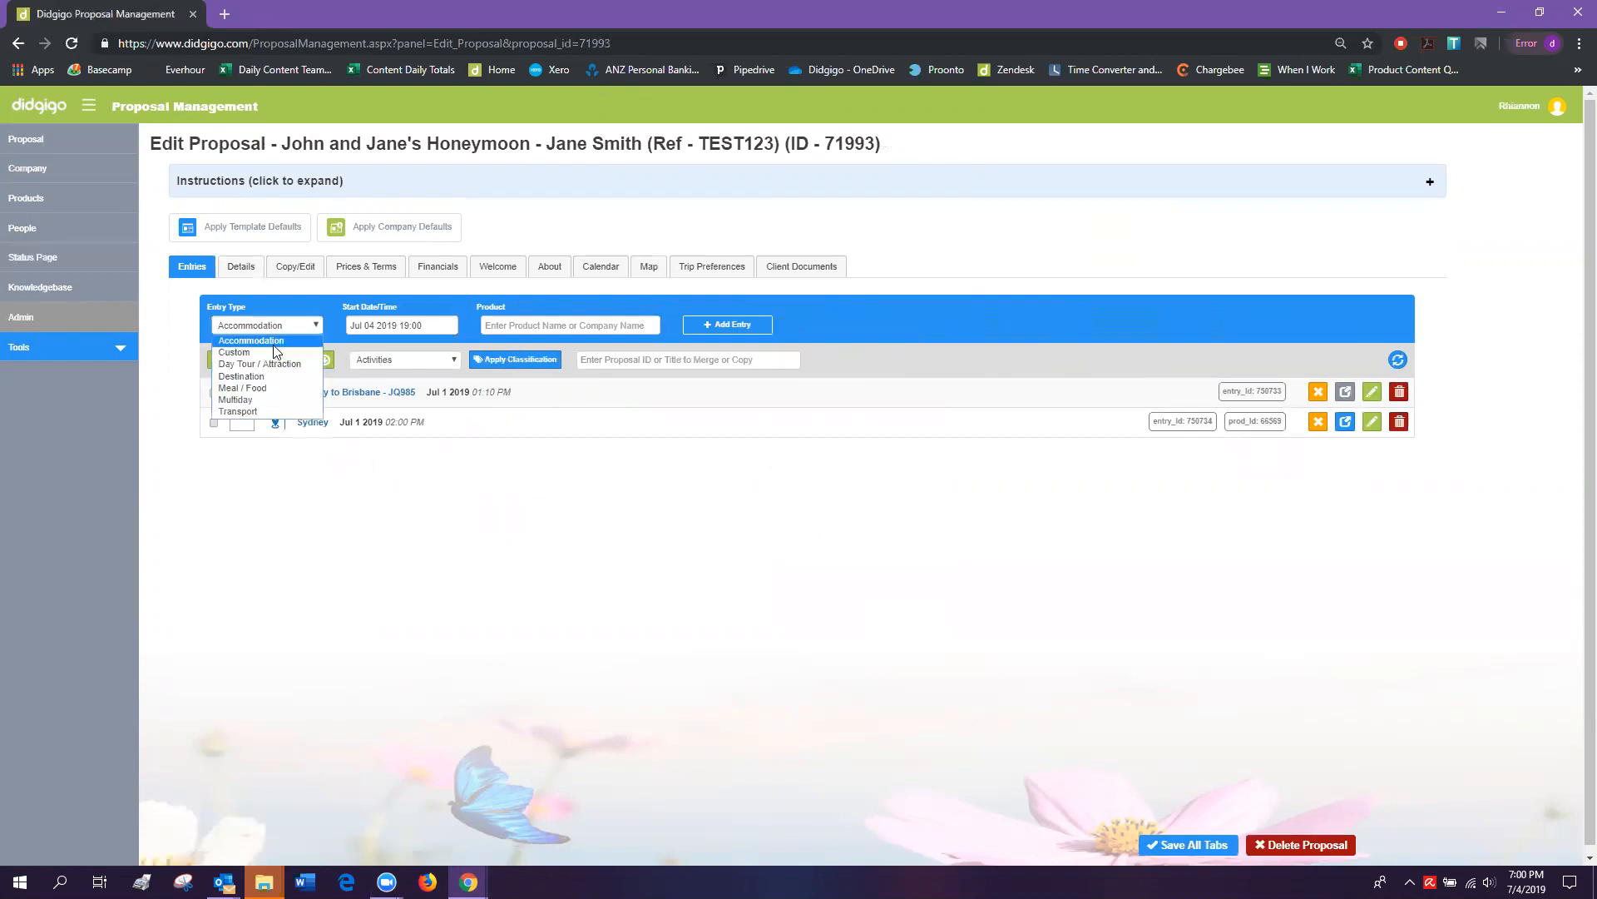
click(272, 341)
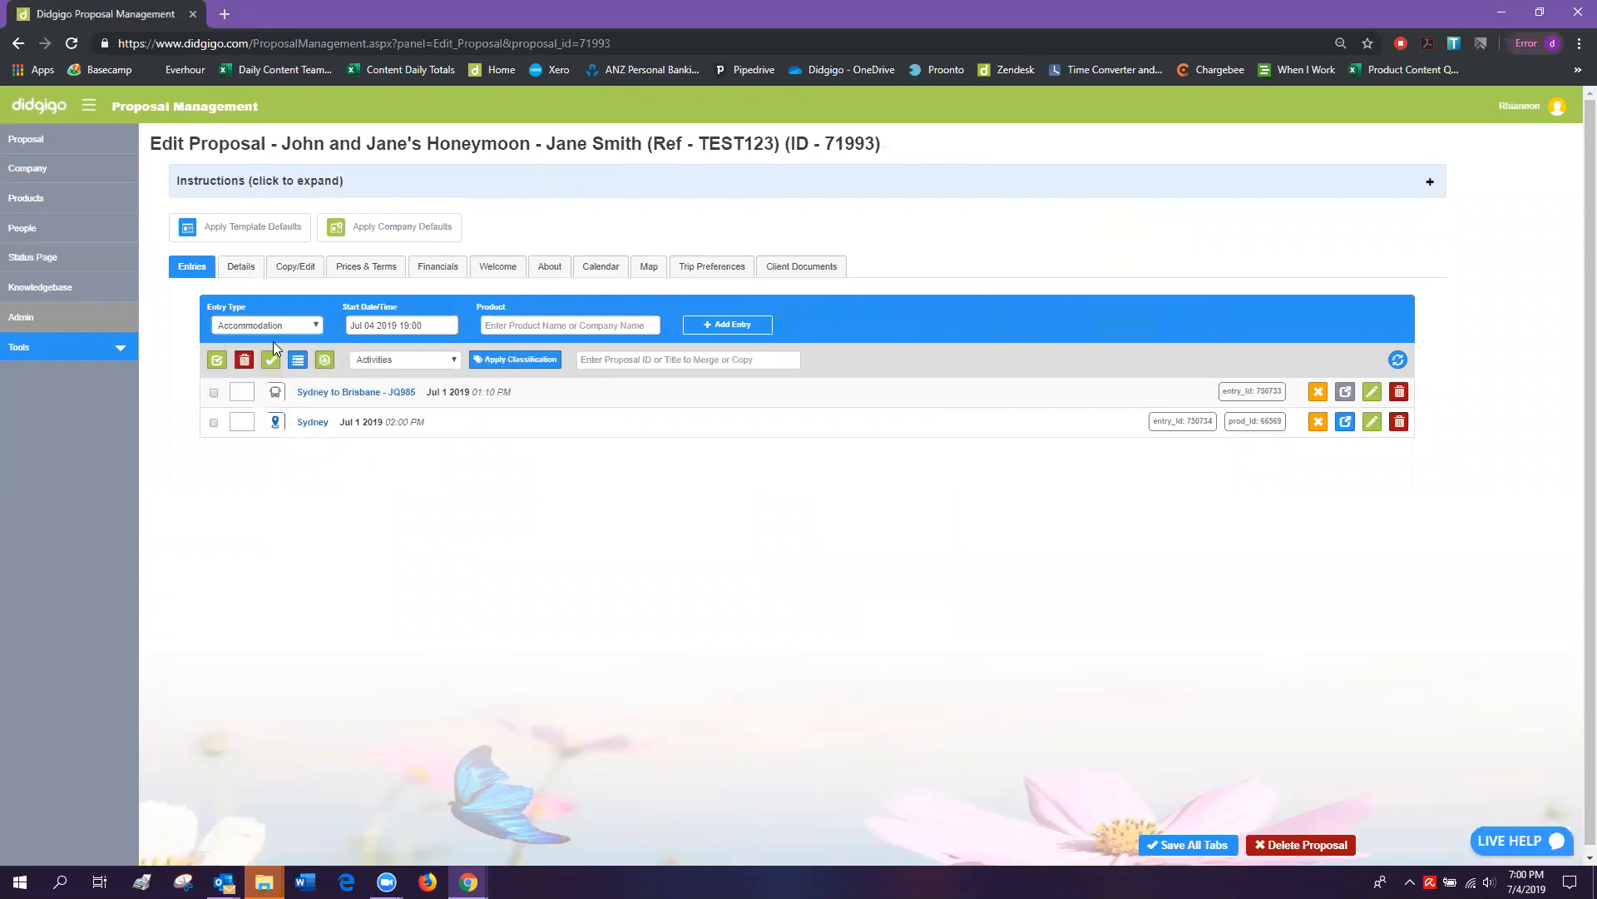
click(451, 324)
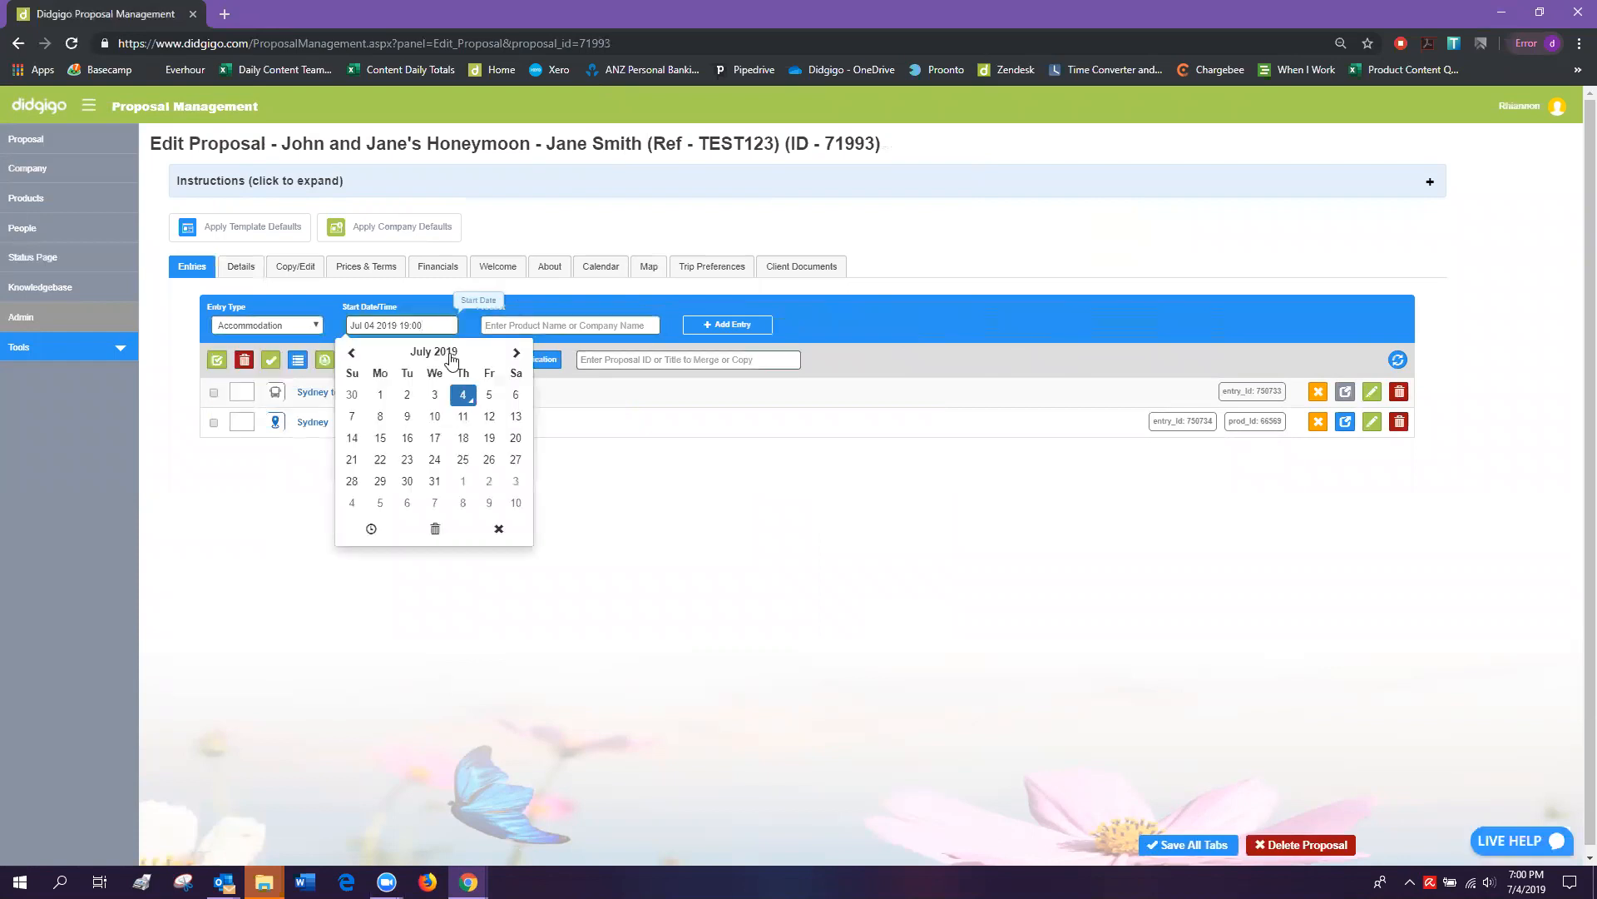
click(379, 395)
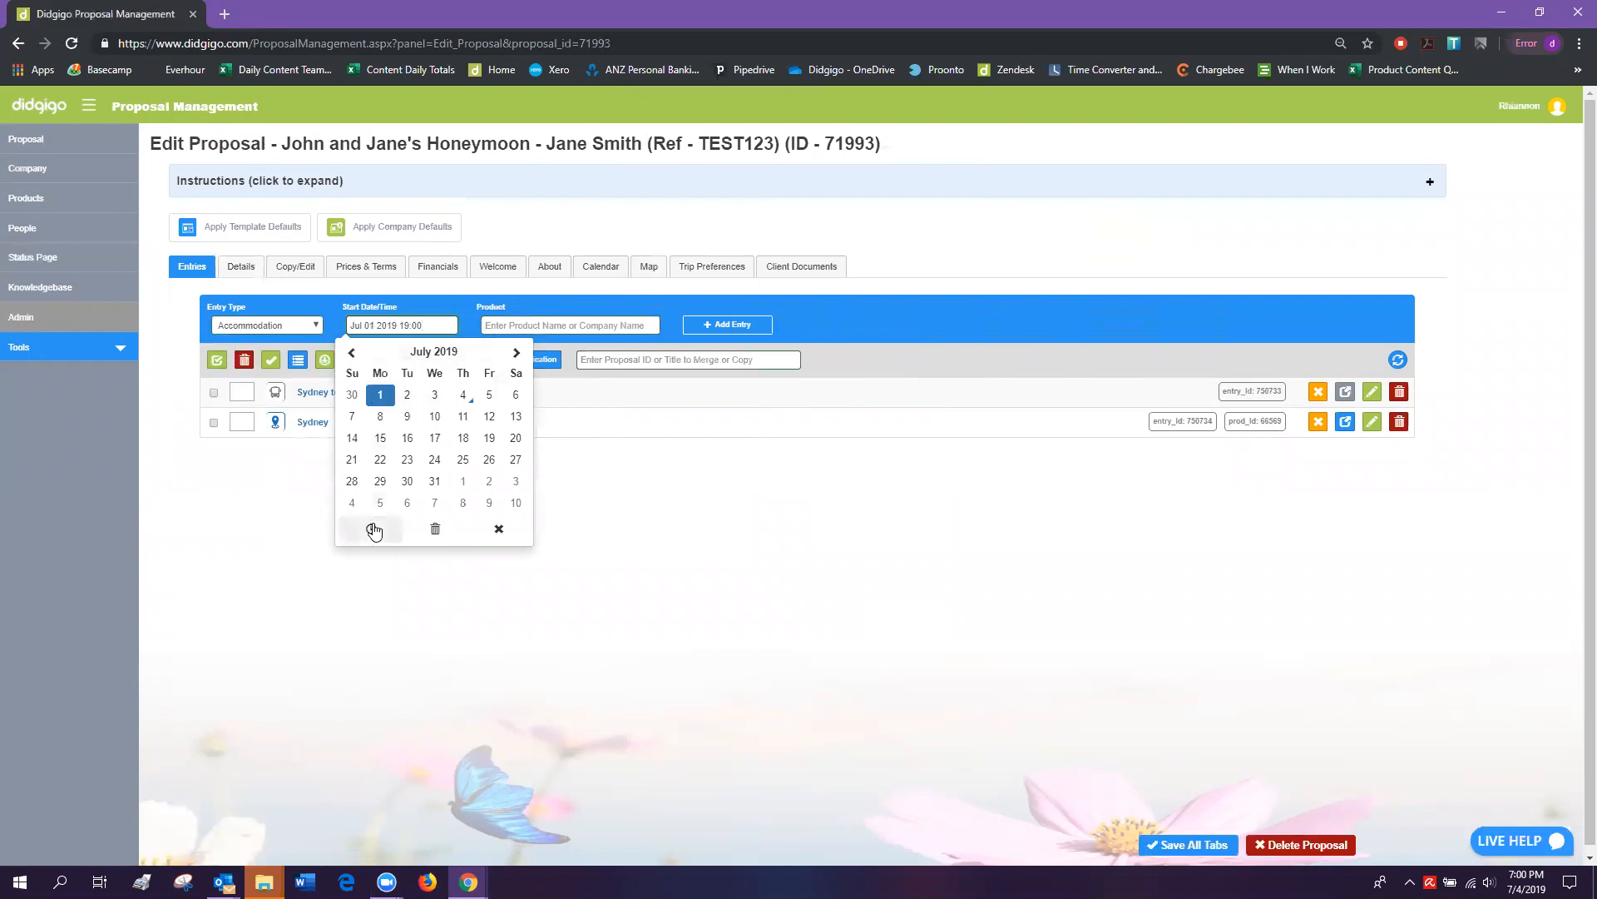
Search the products for Novotel Sydney and choose Novotel Sydney Darling Square Hotel for the accommodation entry.
click(529, 325)
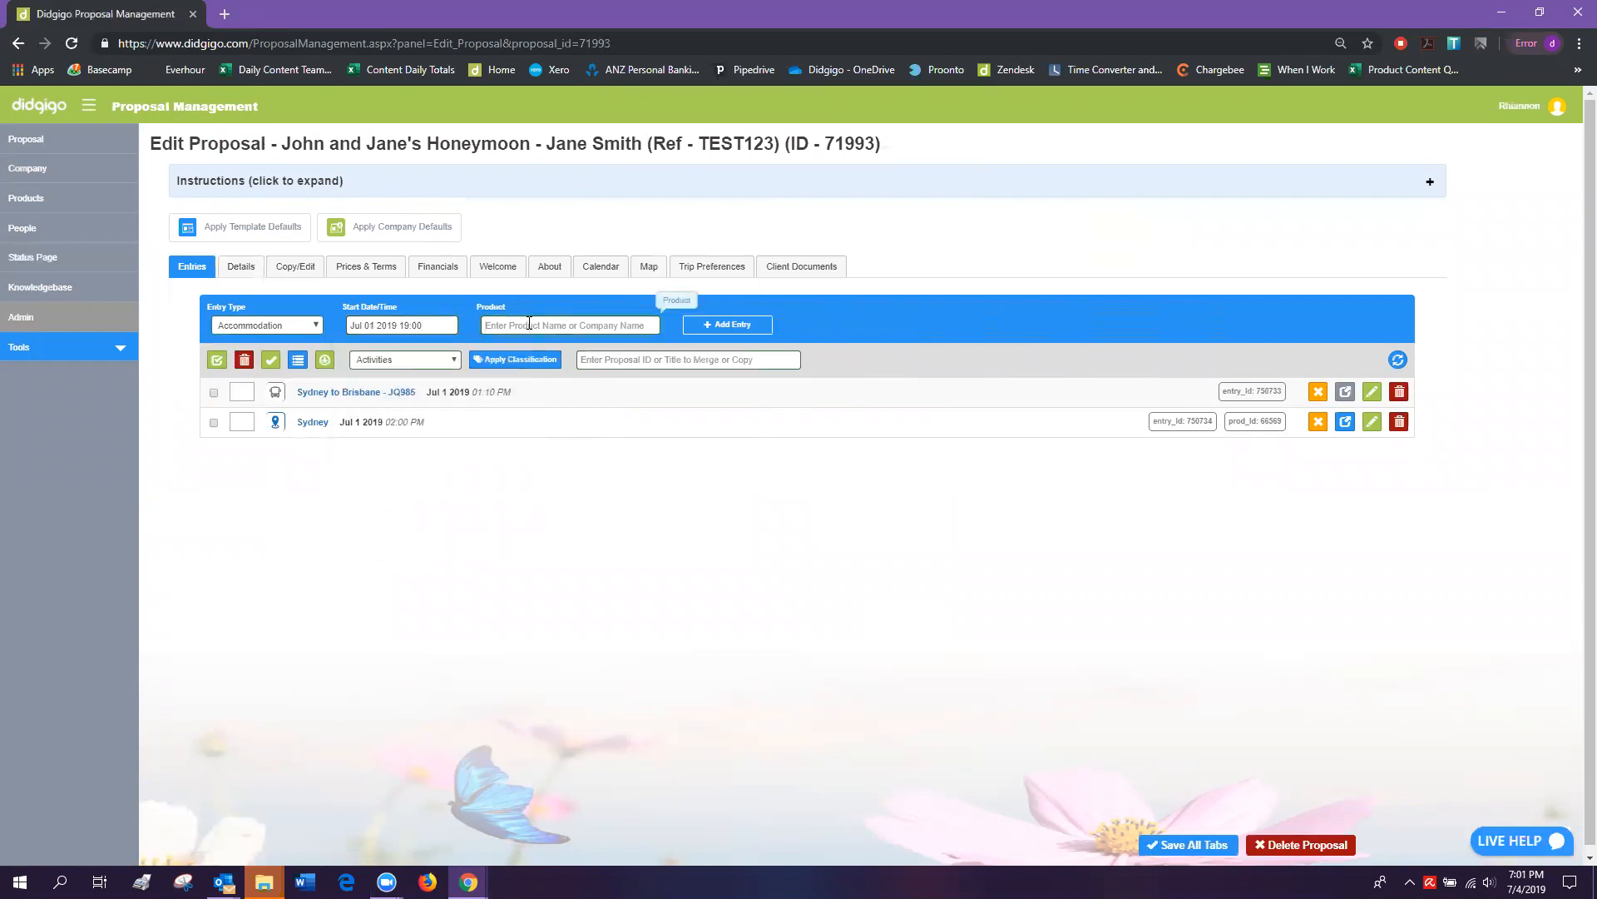
text(Novotel)
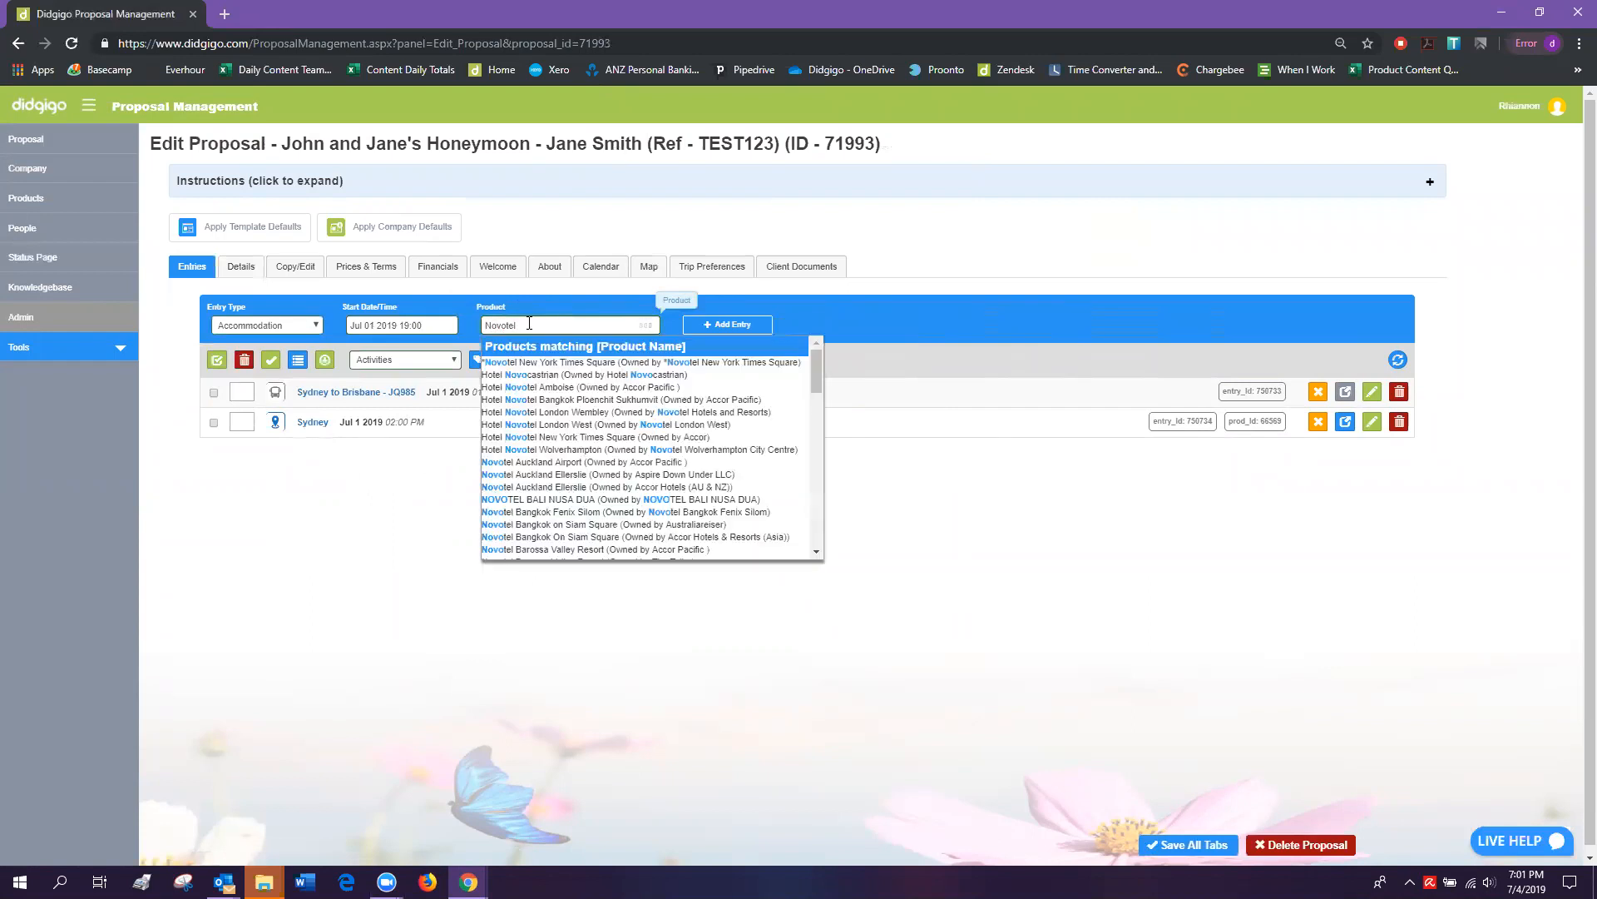
text( sydney)
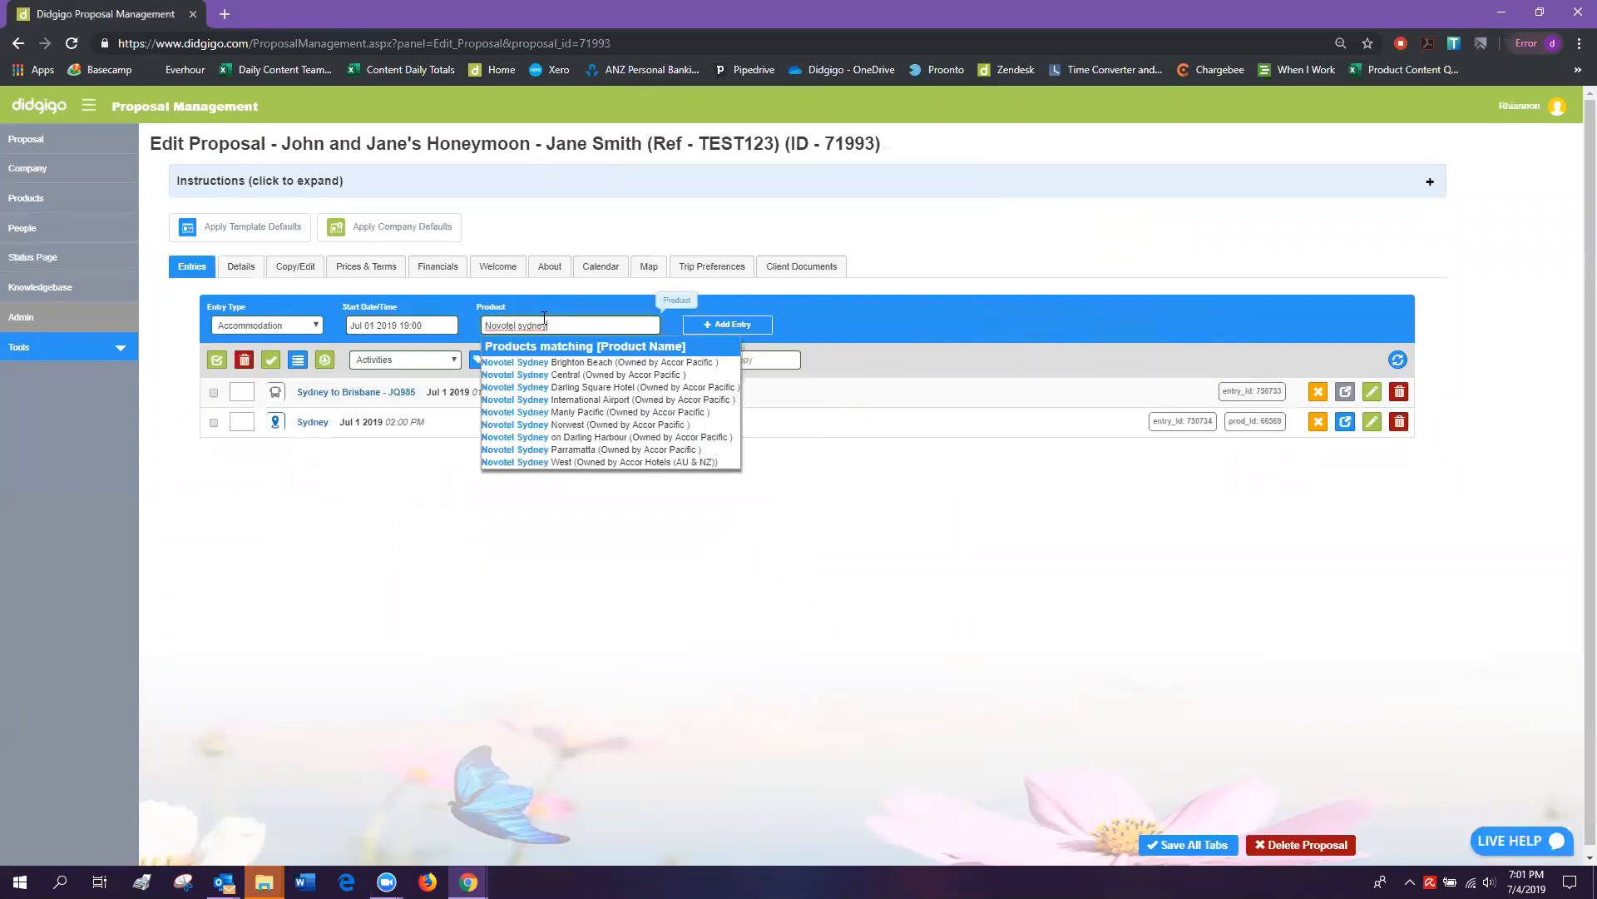
key(BackSpace)
key(BackSpace)
key(BackSpace)
scroll(571, 439, down, 10)
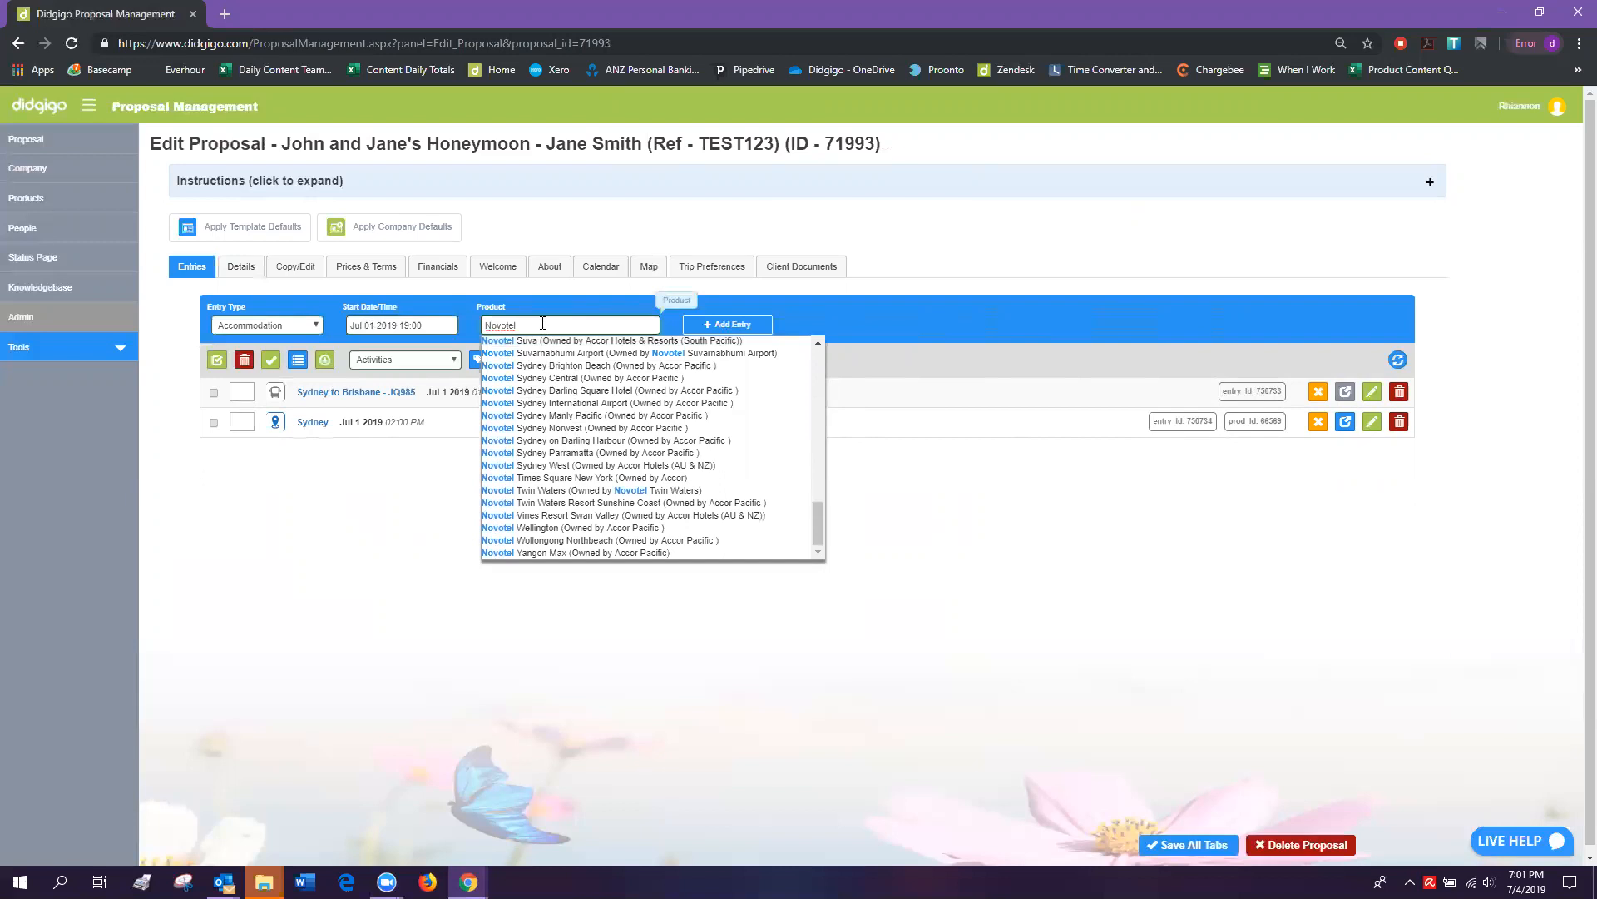
text(ydney)
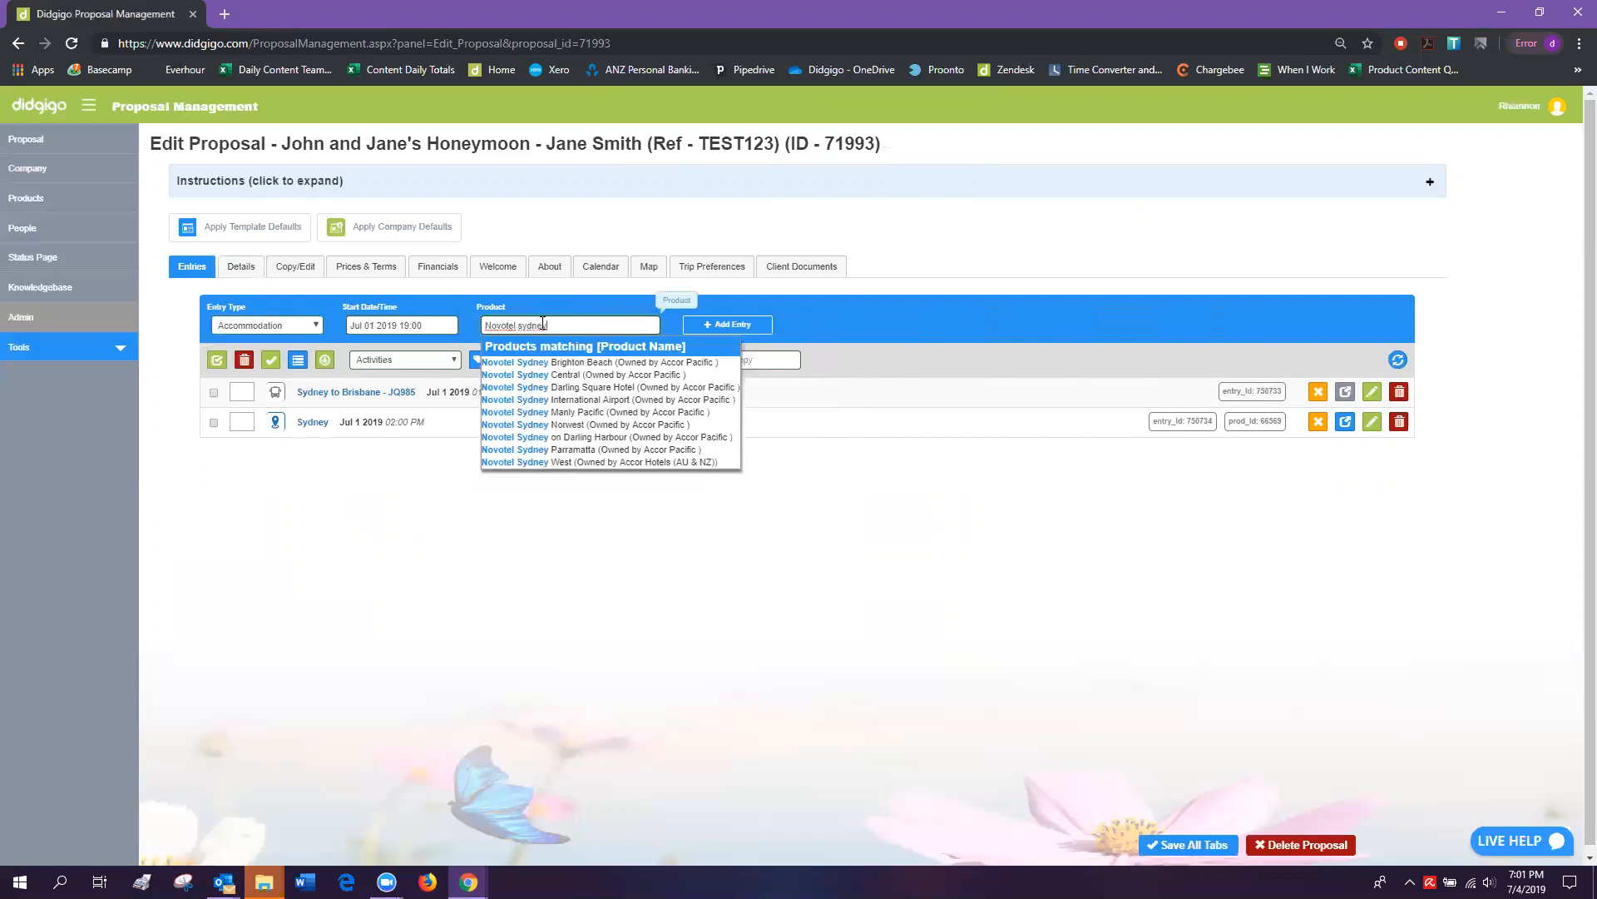
click(555, 390)
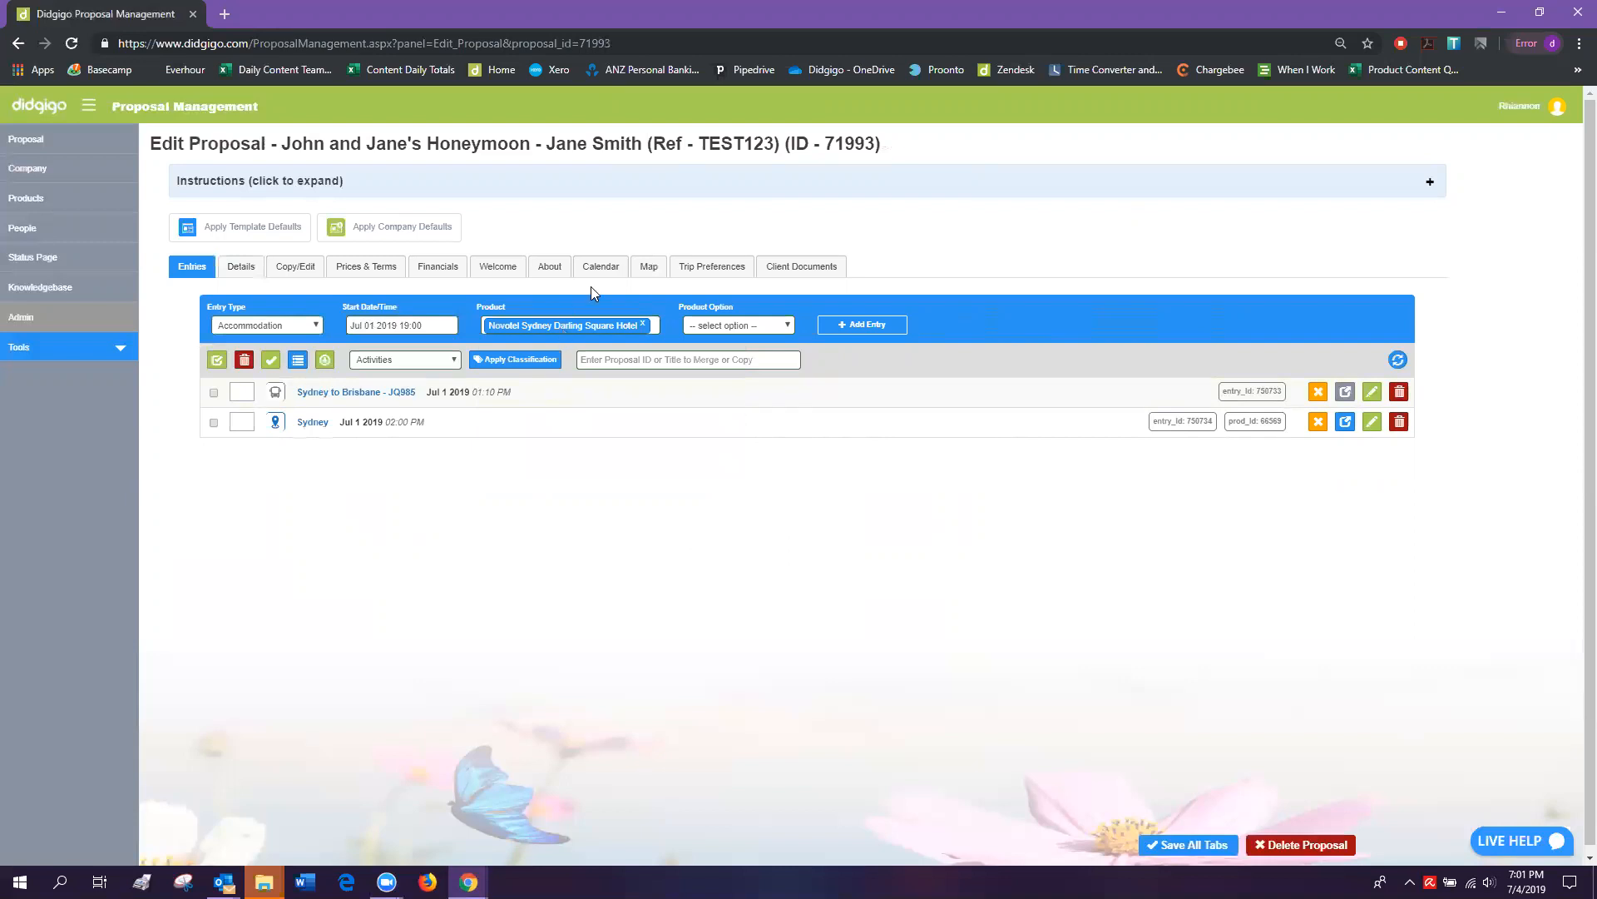
Set the hotel's product option to Standard King Room and add the accommodation entry to the proposal.
click(703, 326)
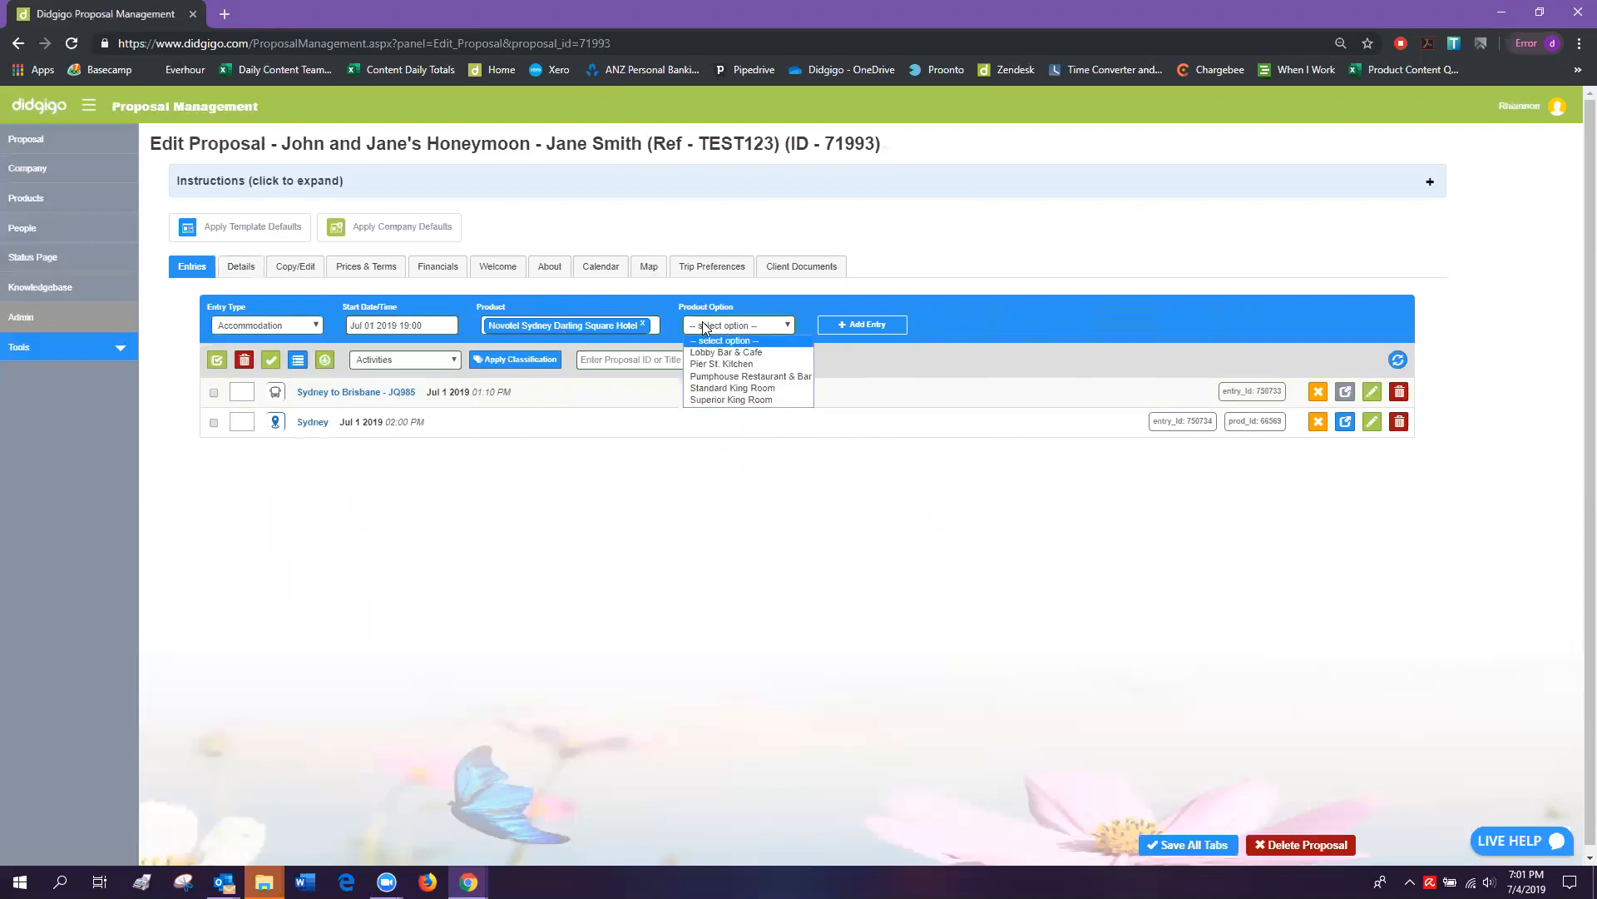
click(720, 388)
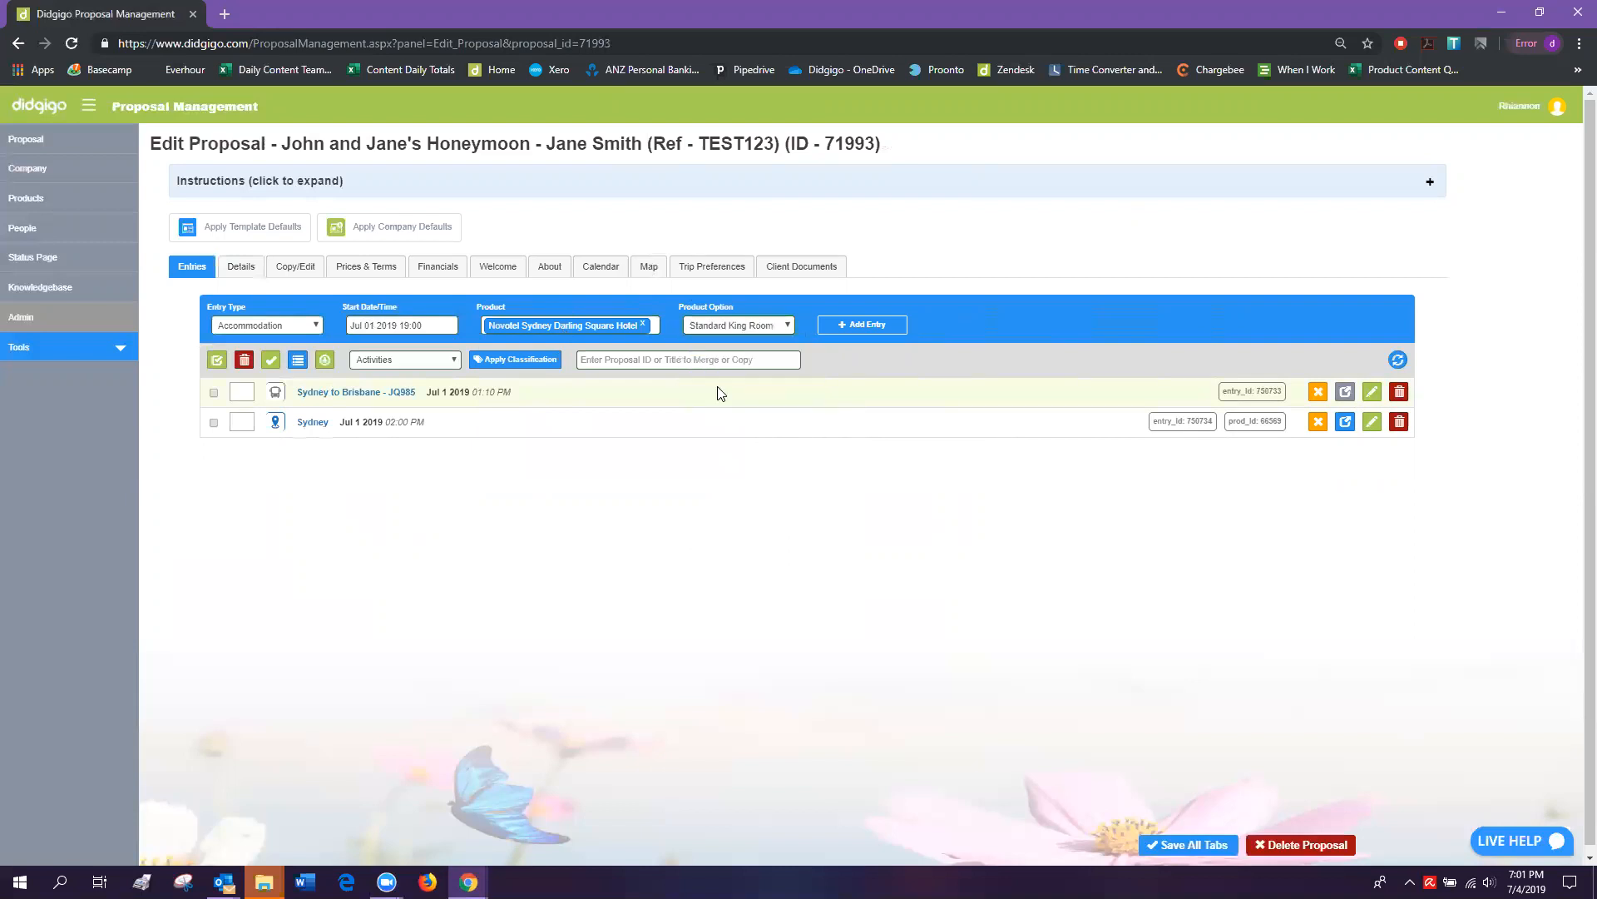
click(862, 328)
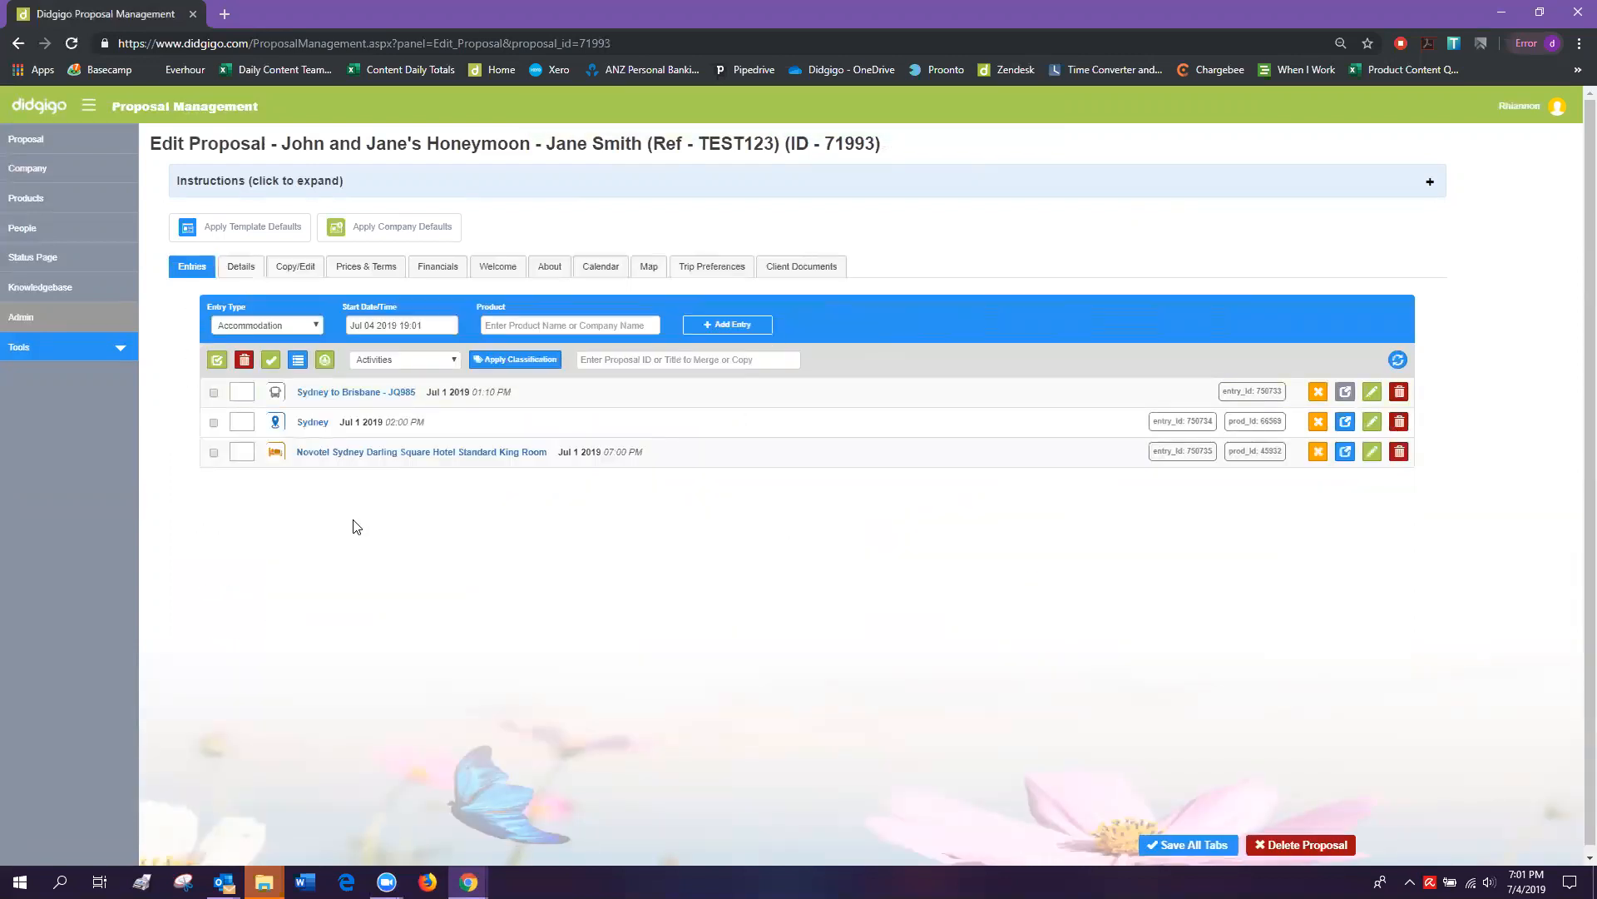
Add a Day Tour / Attraction entry for the Sydney Opera House Essential Tour owned by Sydney Opera House Trust.
click(300, 325)
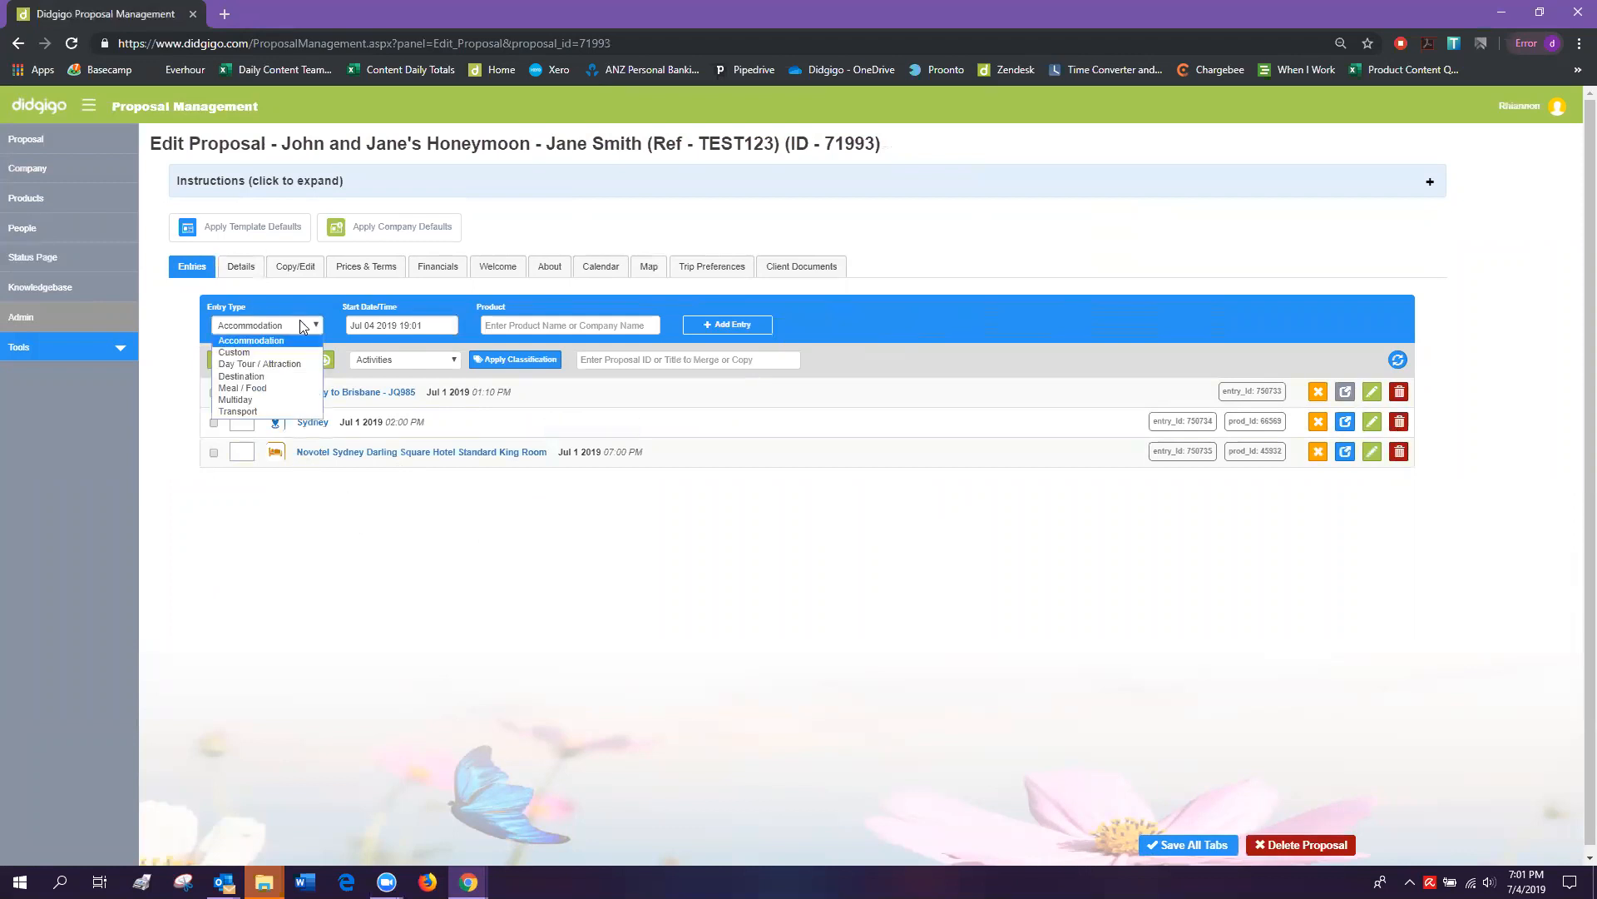
click(268, 364)
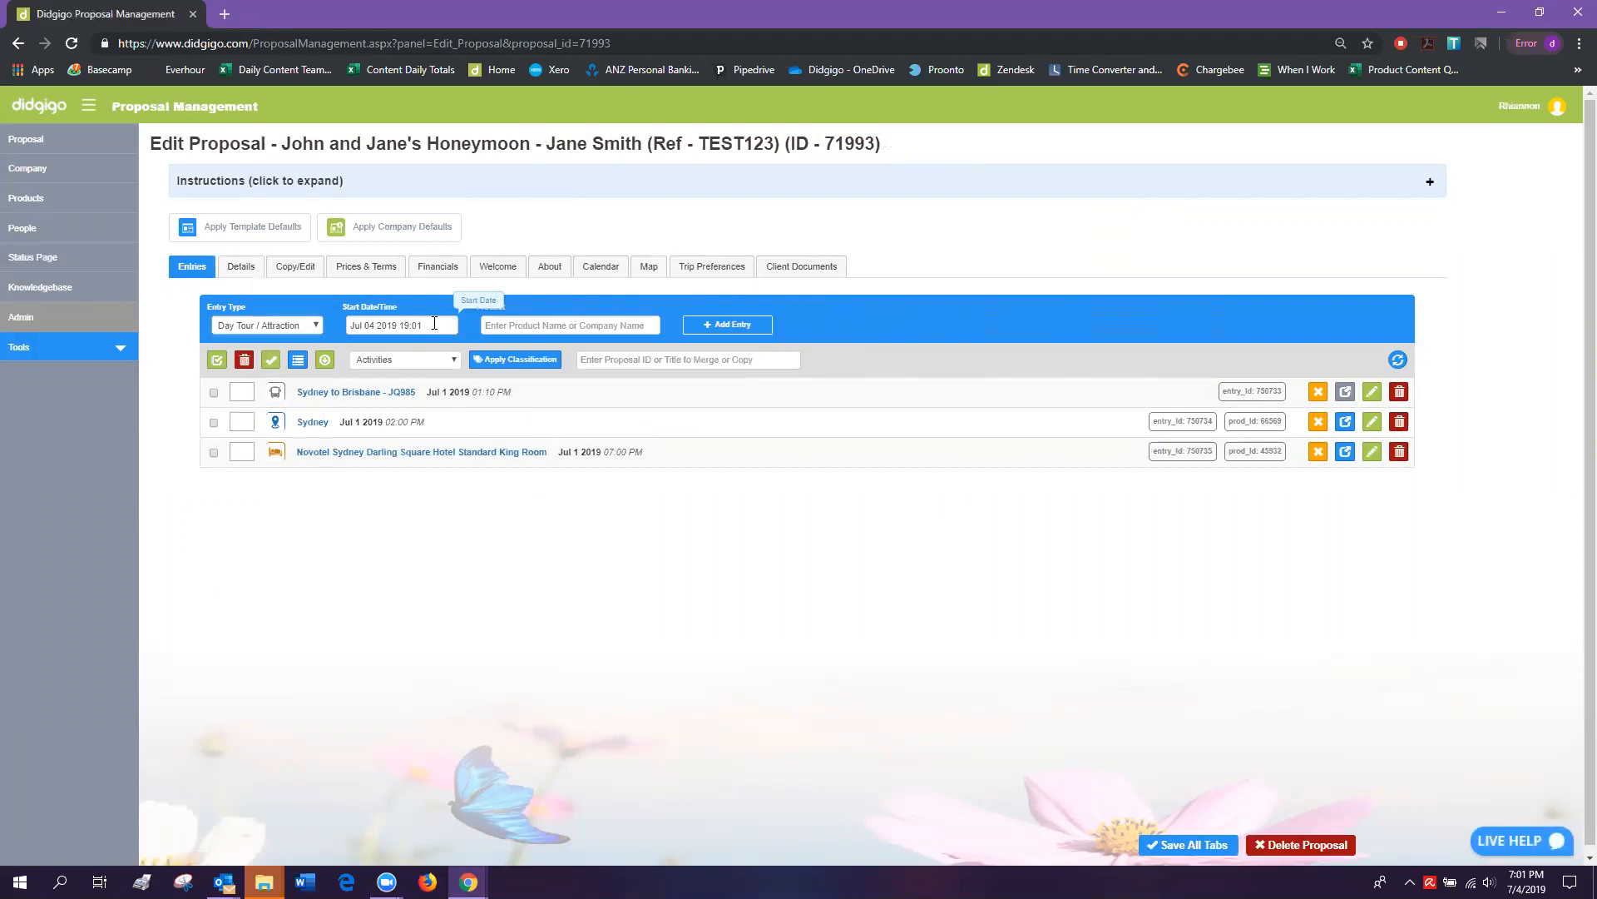
click(512, 325)
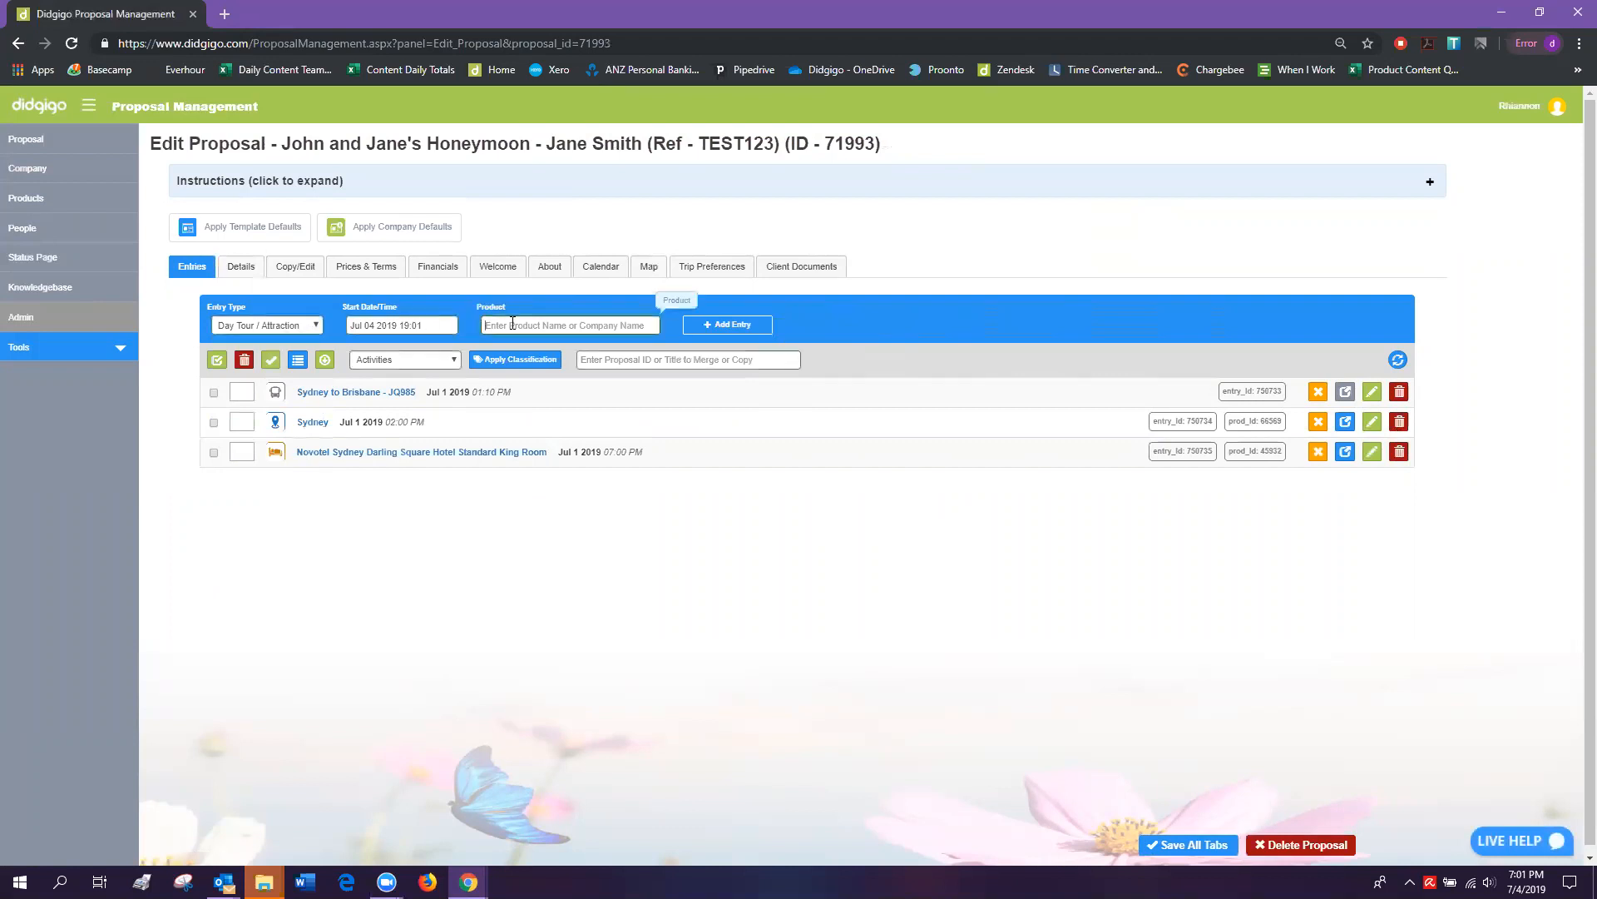
text(sydney opera house)
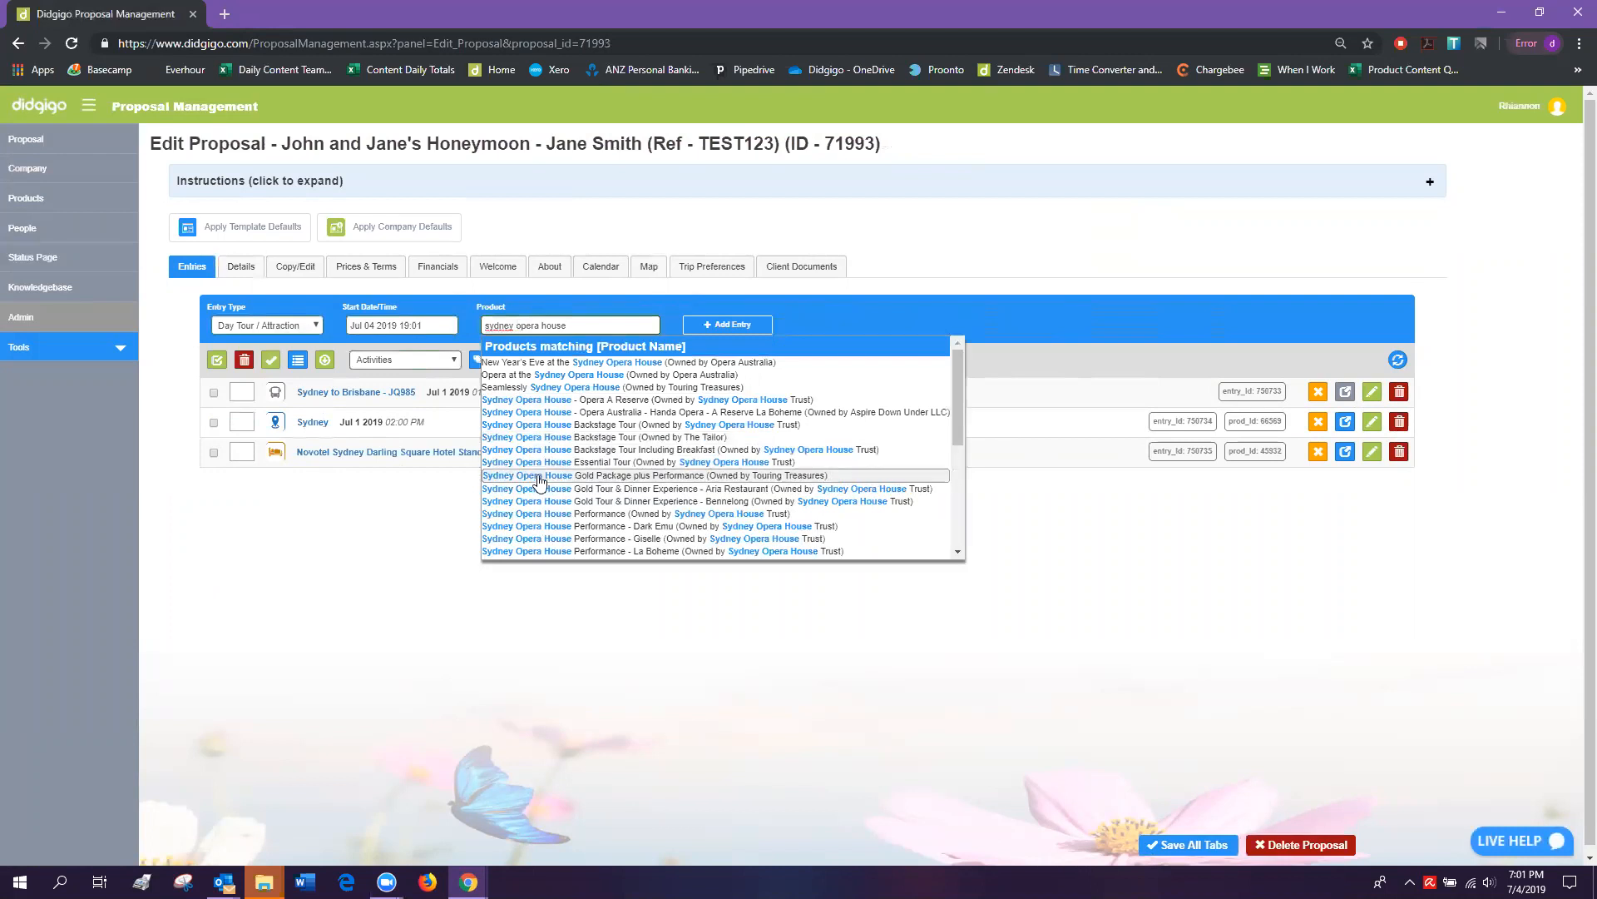
scroll(539, 494, down, 1)
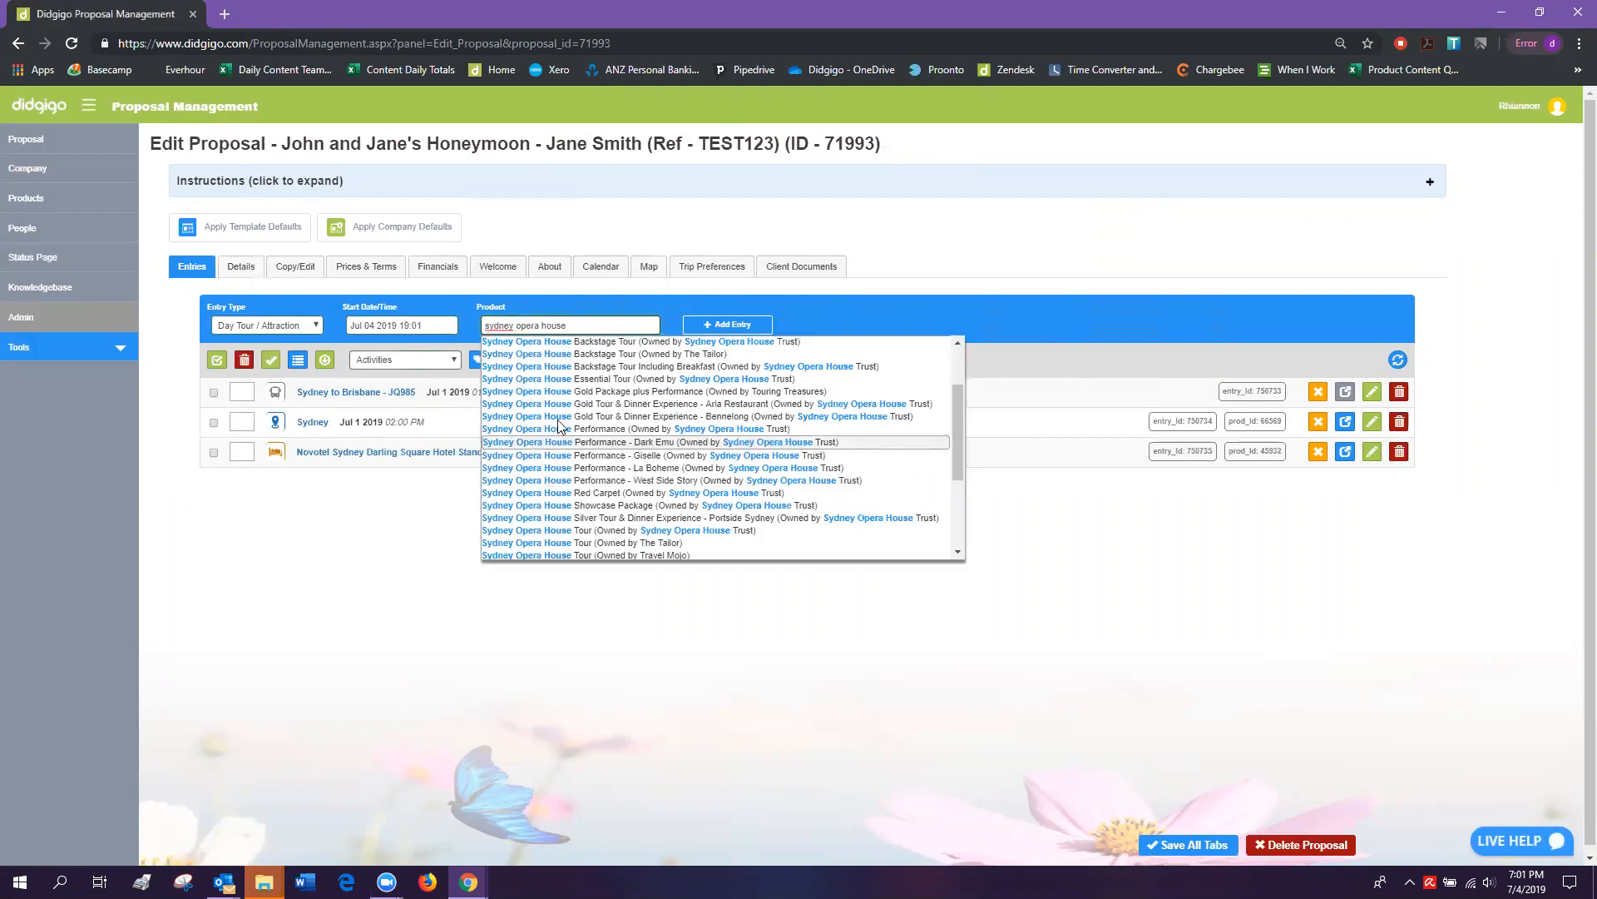
click(562, 382)
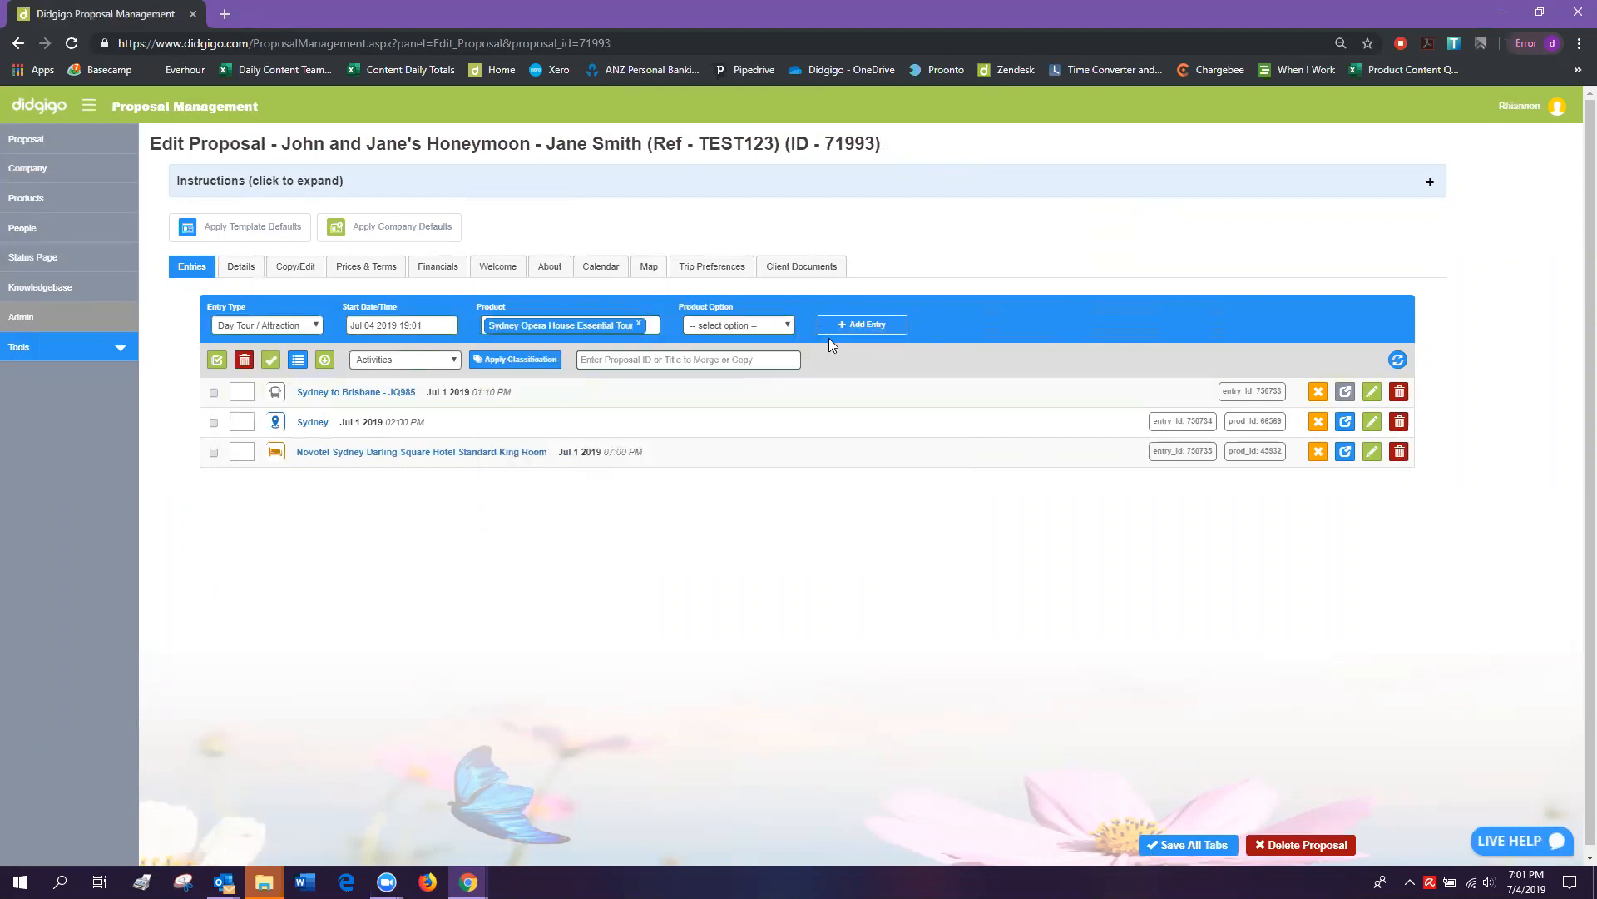
click(848, 325)
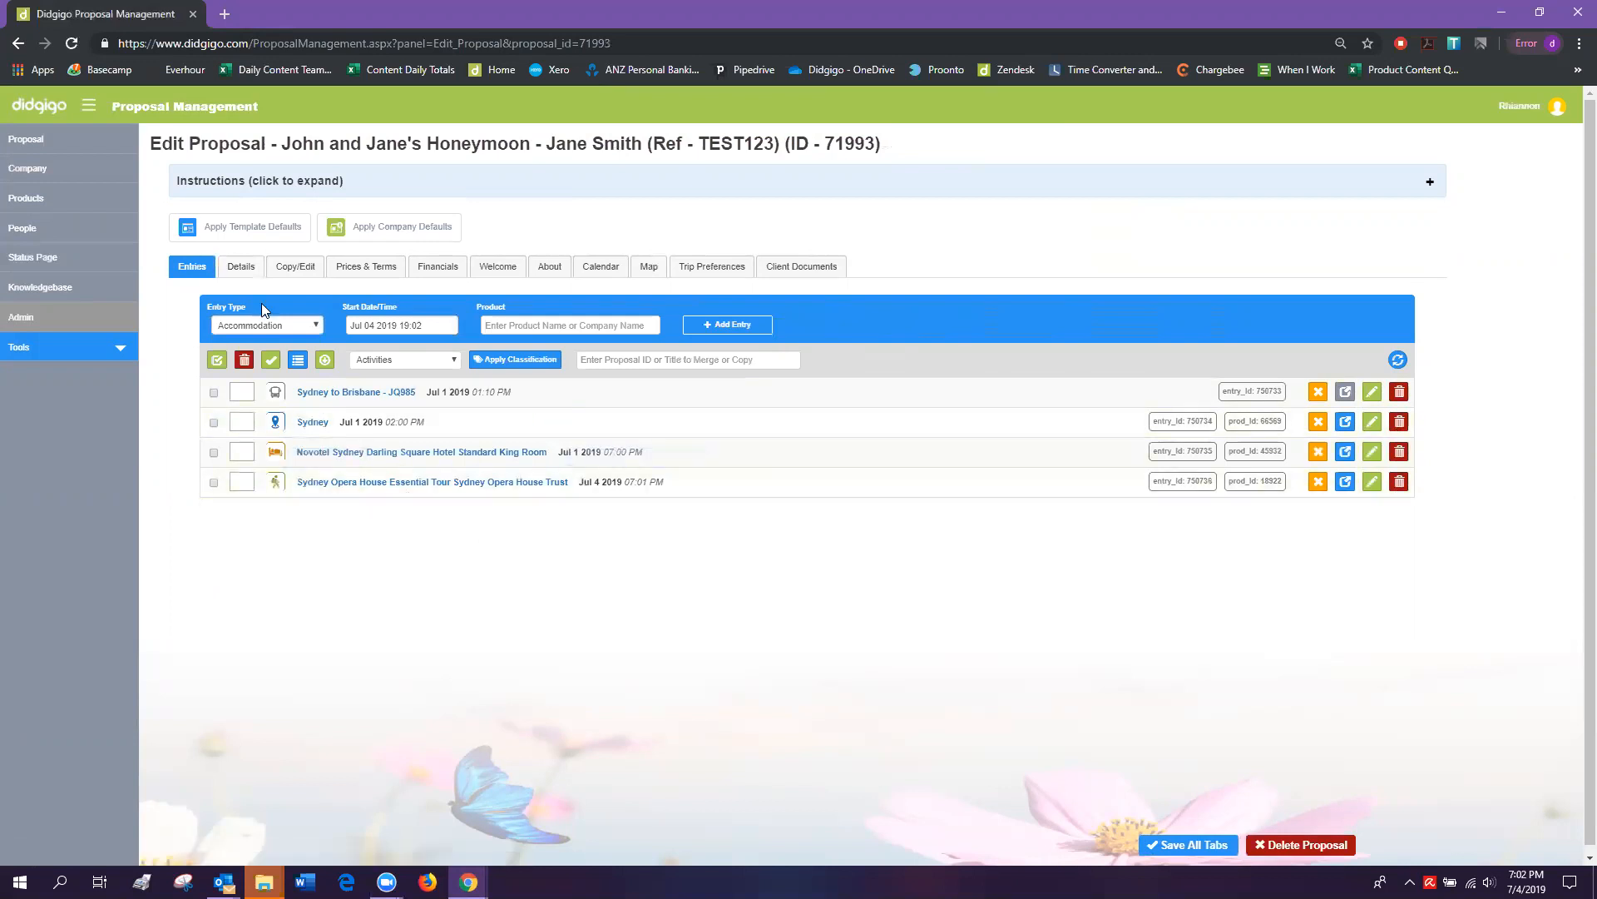
Prepare a Custom entry with its start set to Jul 05 2019 at 09:00.
click(268, 325)
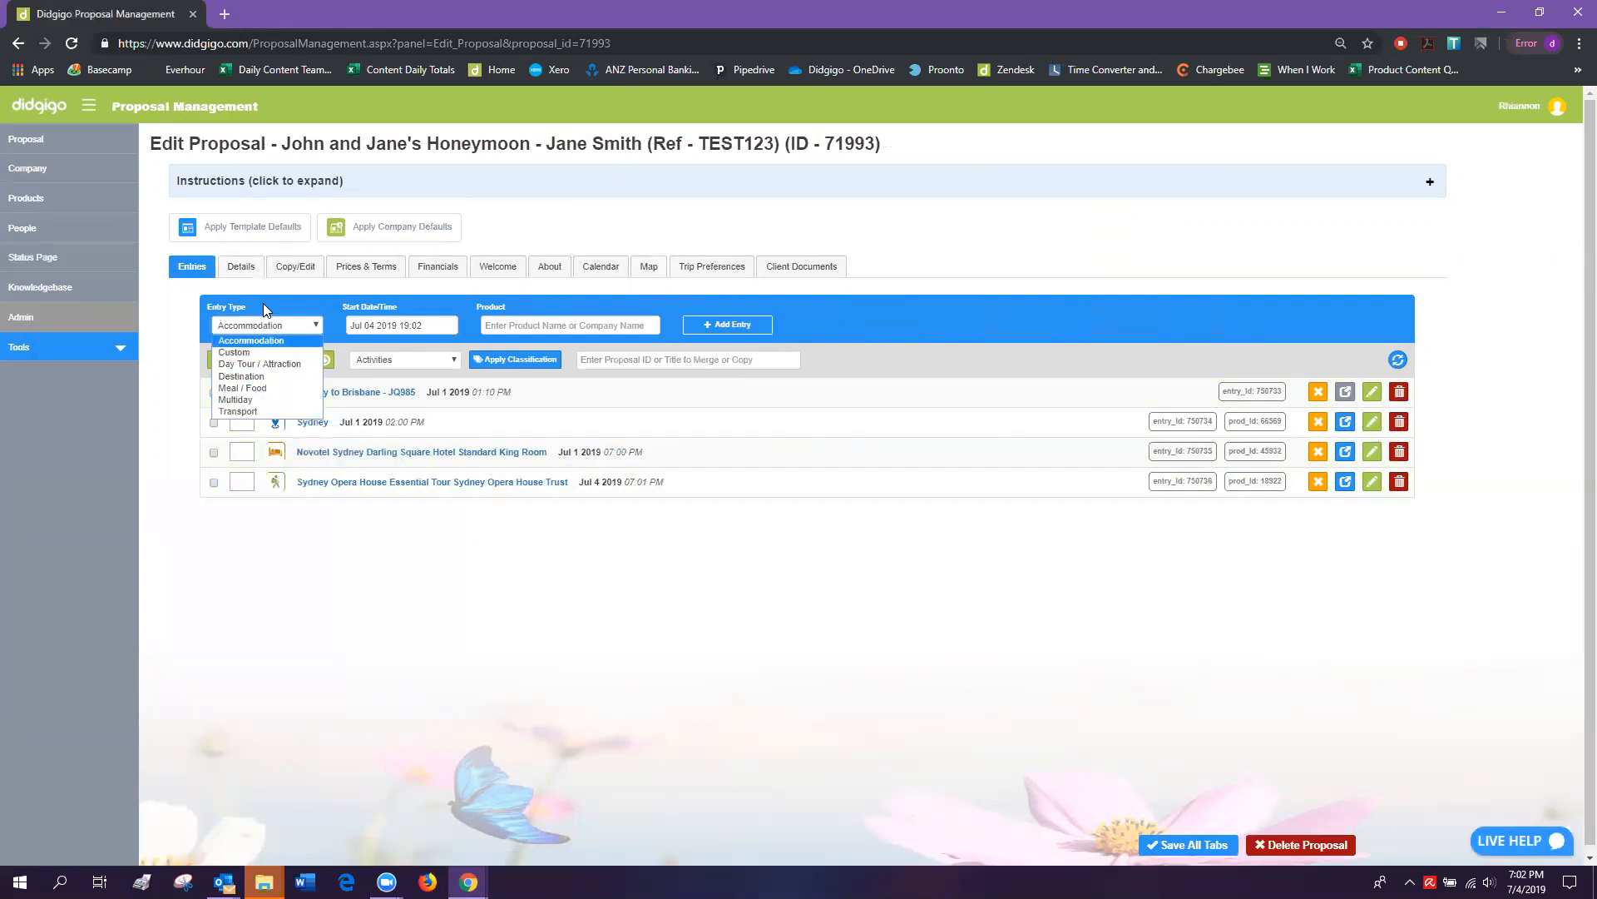
click(237, 353)
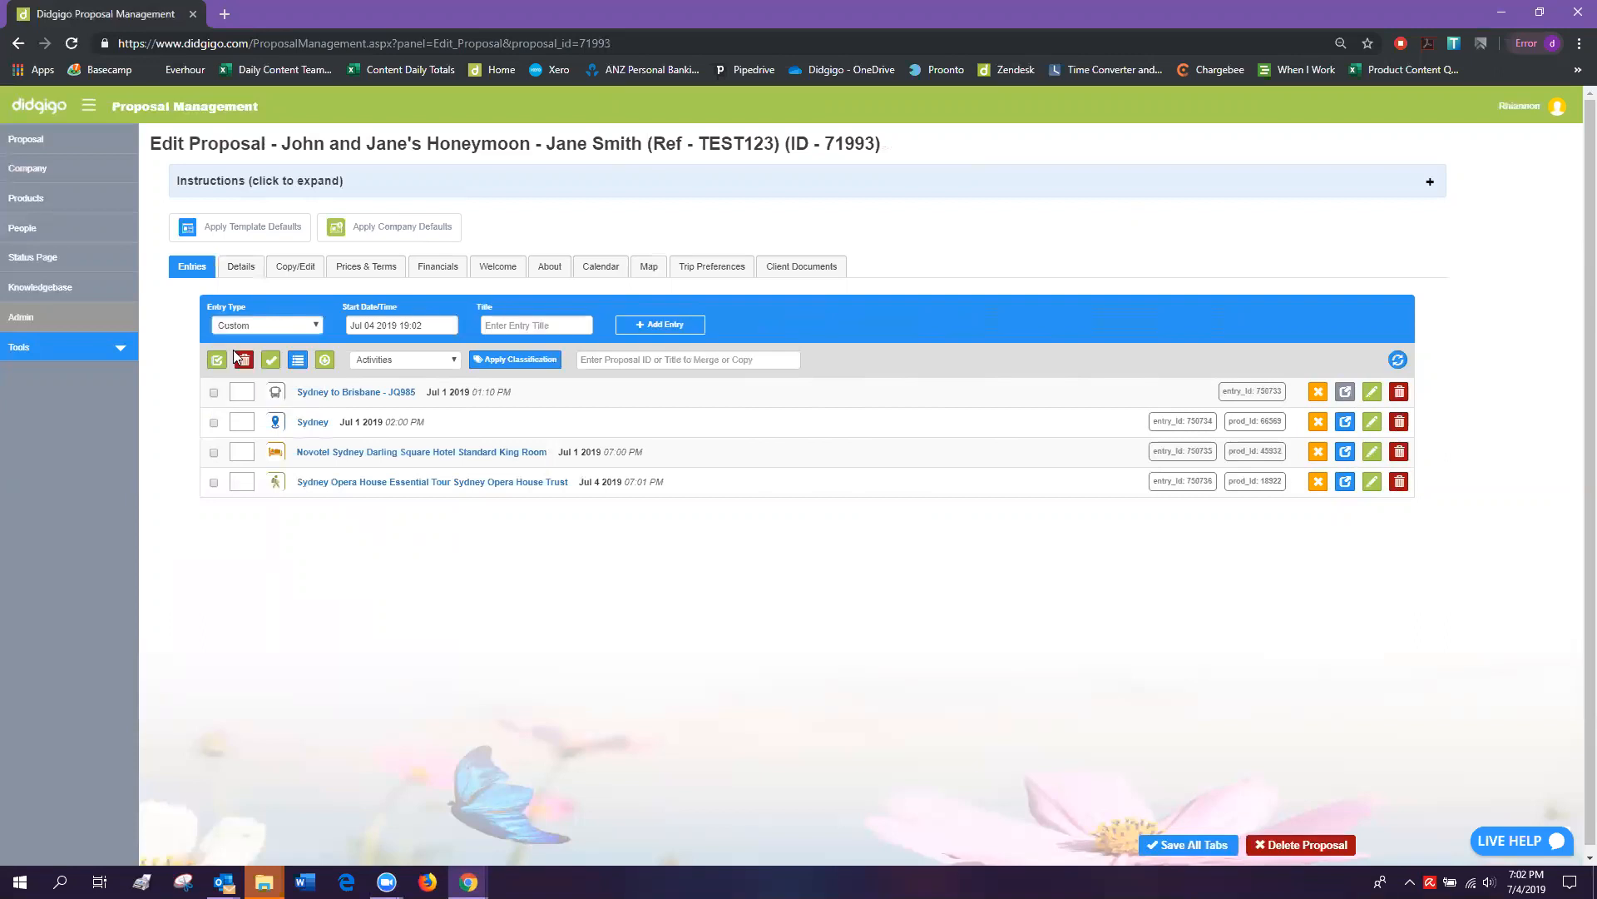
click(451, 325)
click(489, 394)
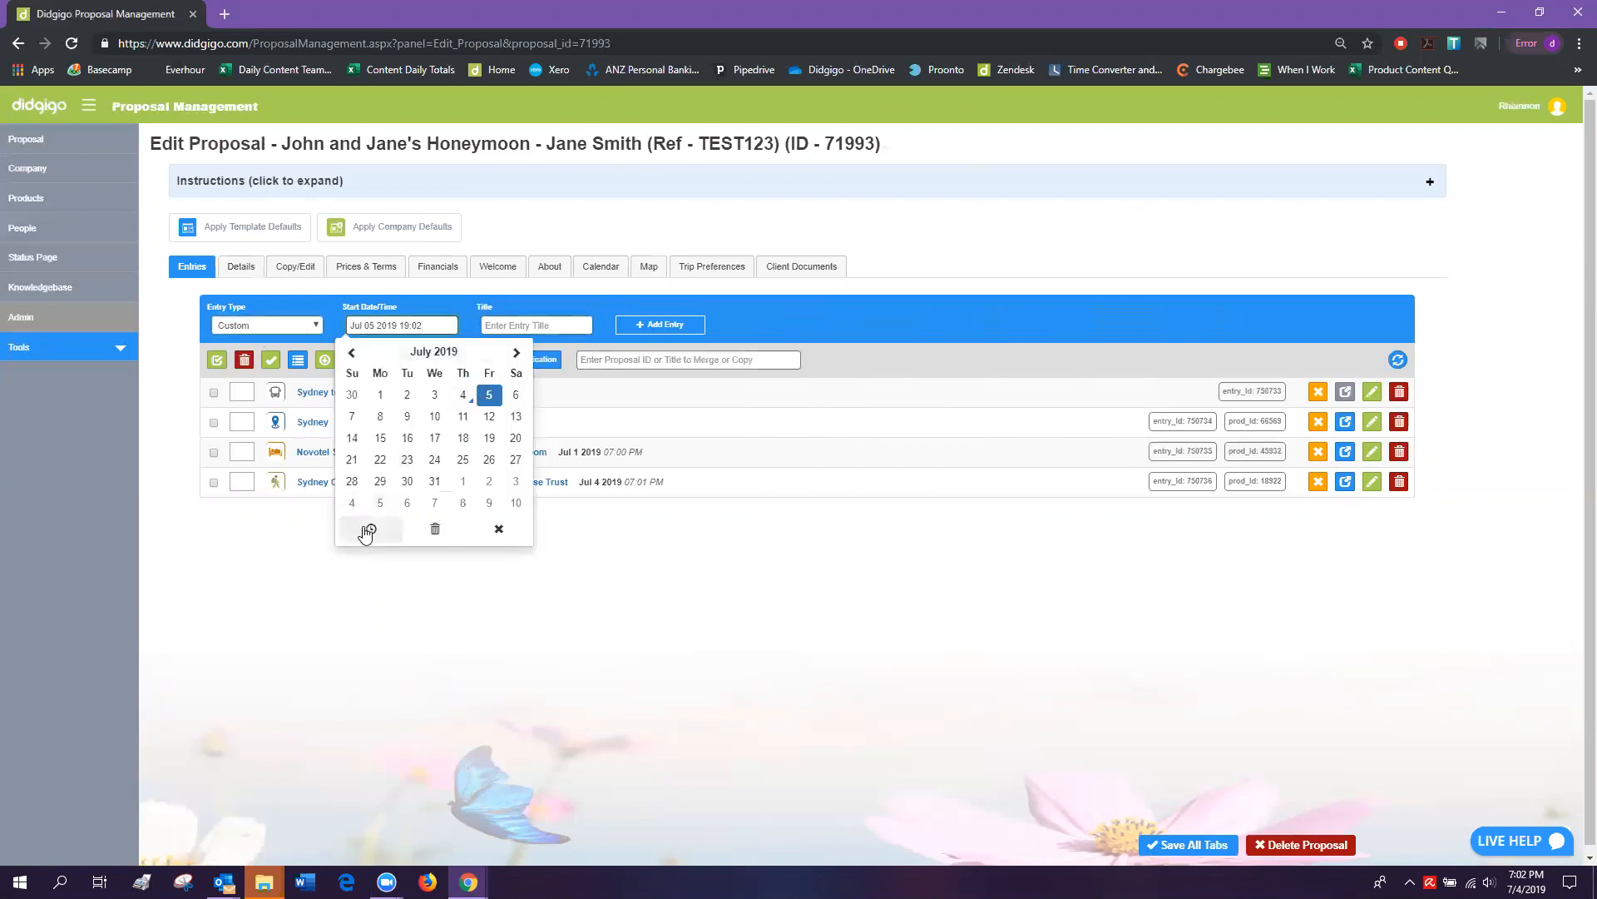
click(368, 530)
click(372, 453)
click(412, 442)
click(485, 452)
click(378, 409)
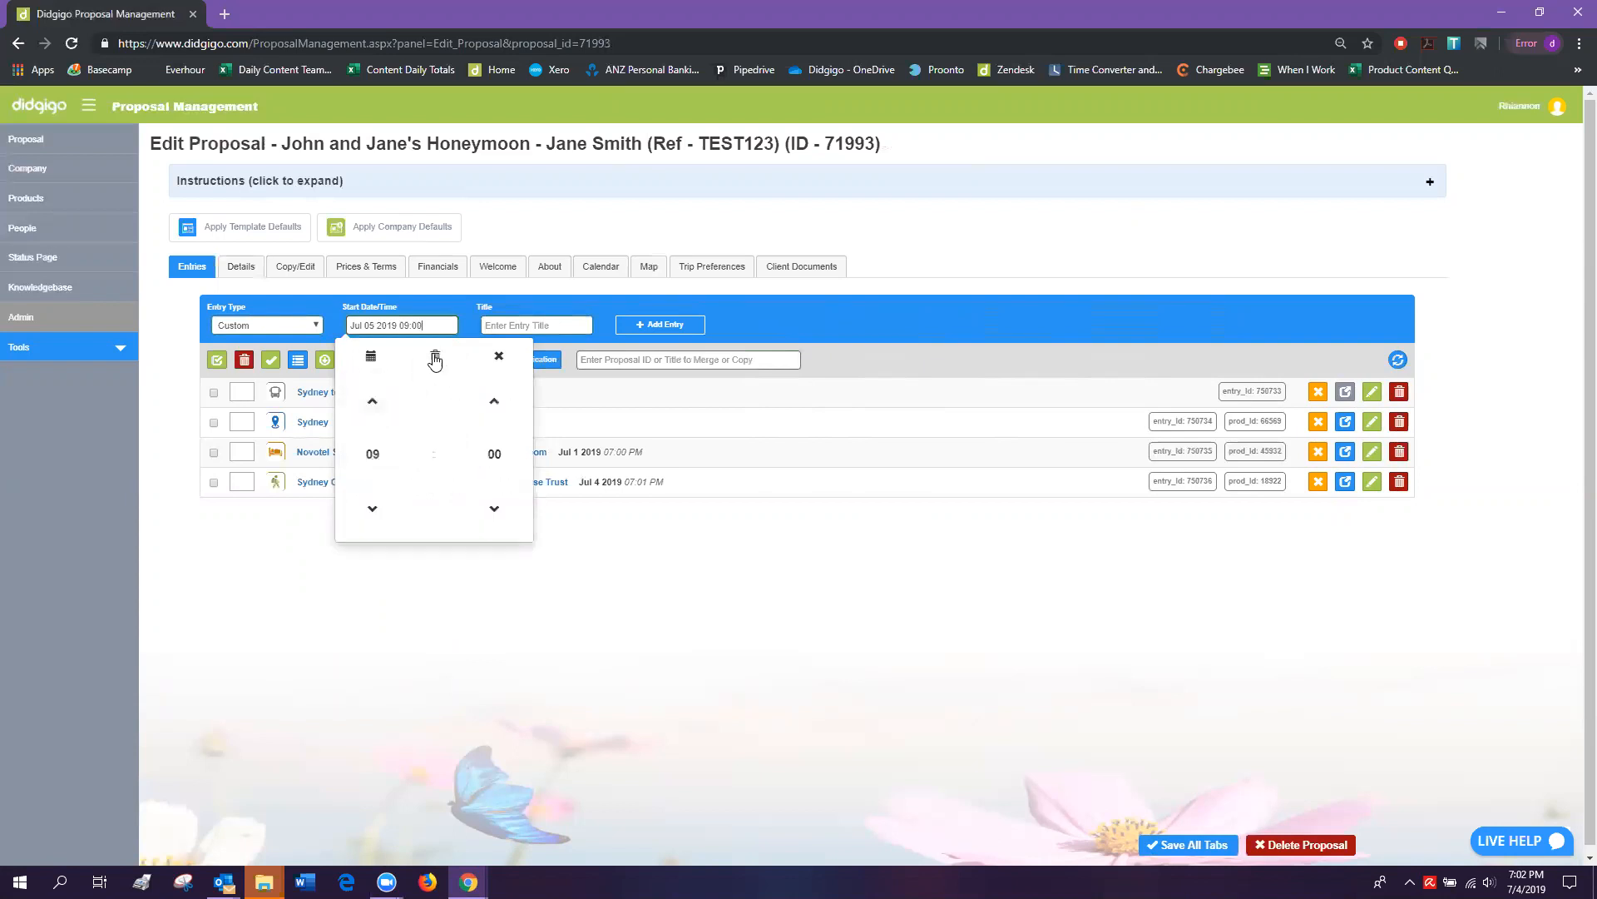
Title the custom entry Sydney at Leisure and add it to the proposal.
click(494, 325)
text(Sydne)
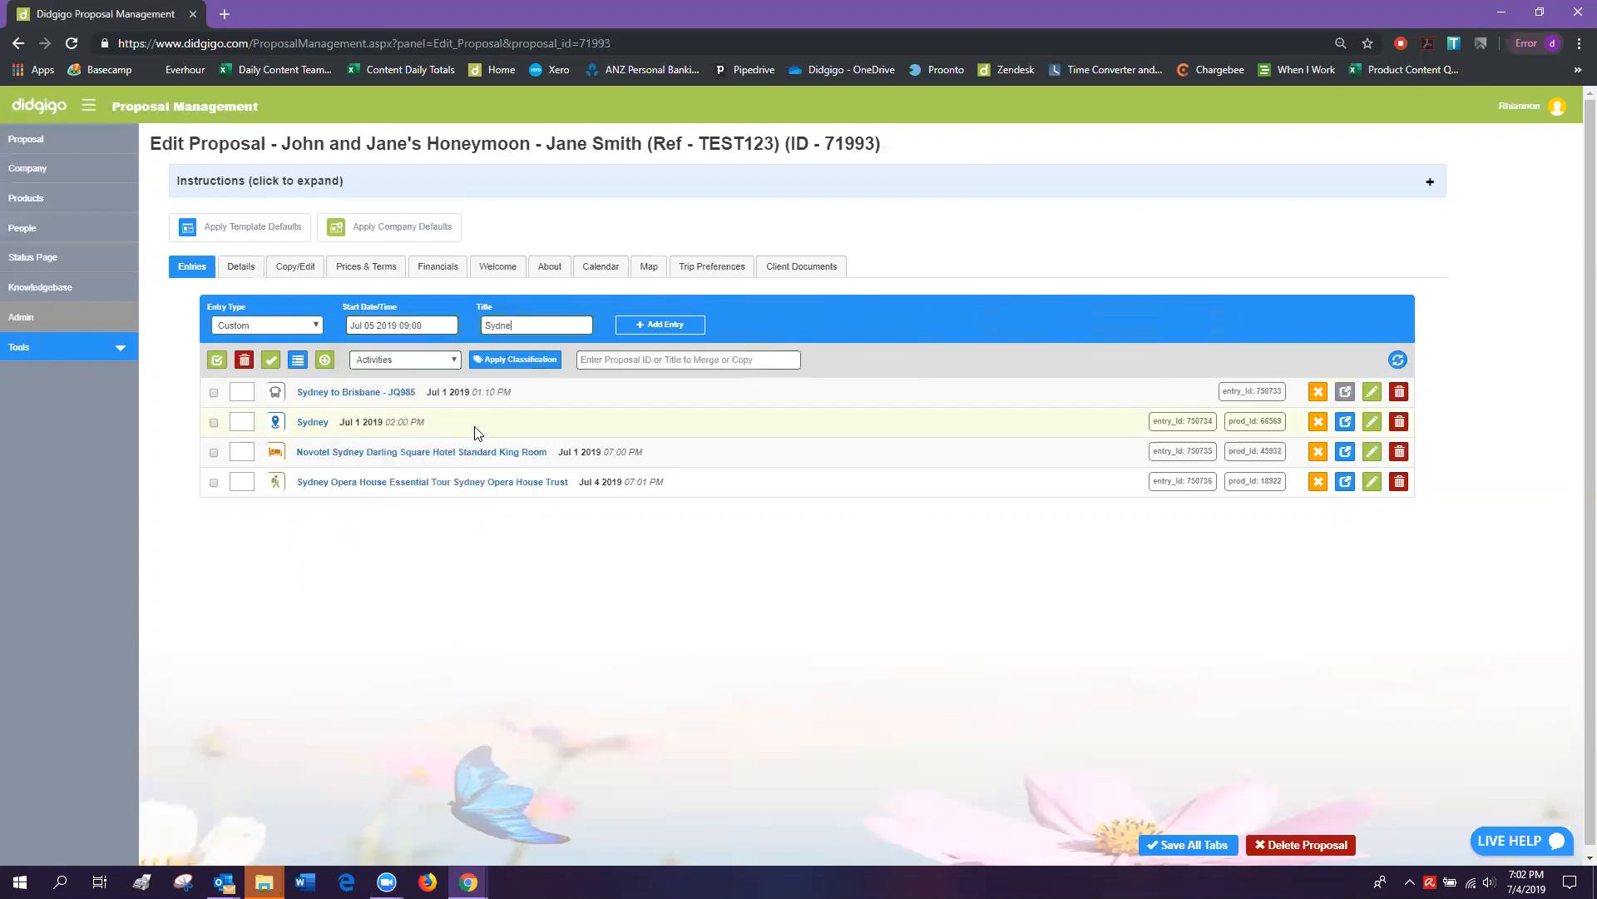
text(y at Leisure)
key(Tab)
key(Return)
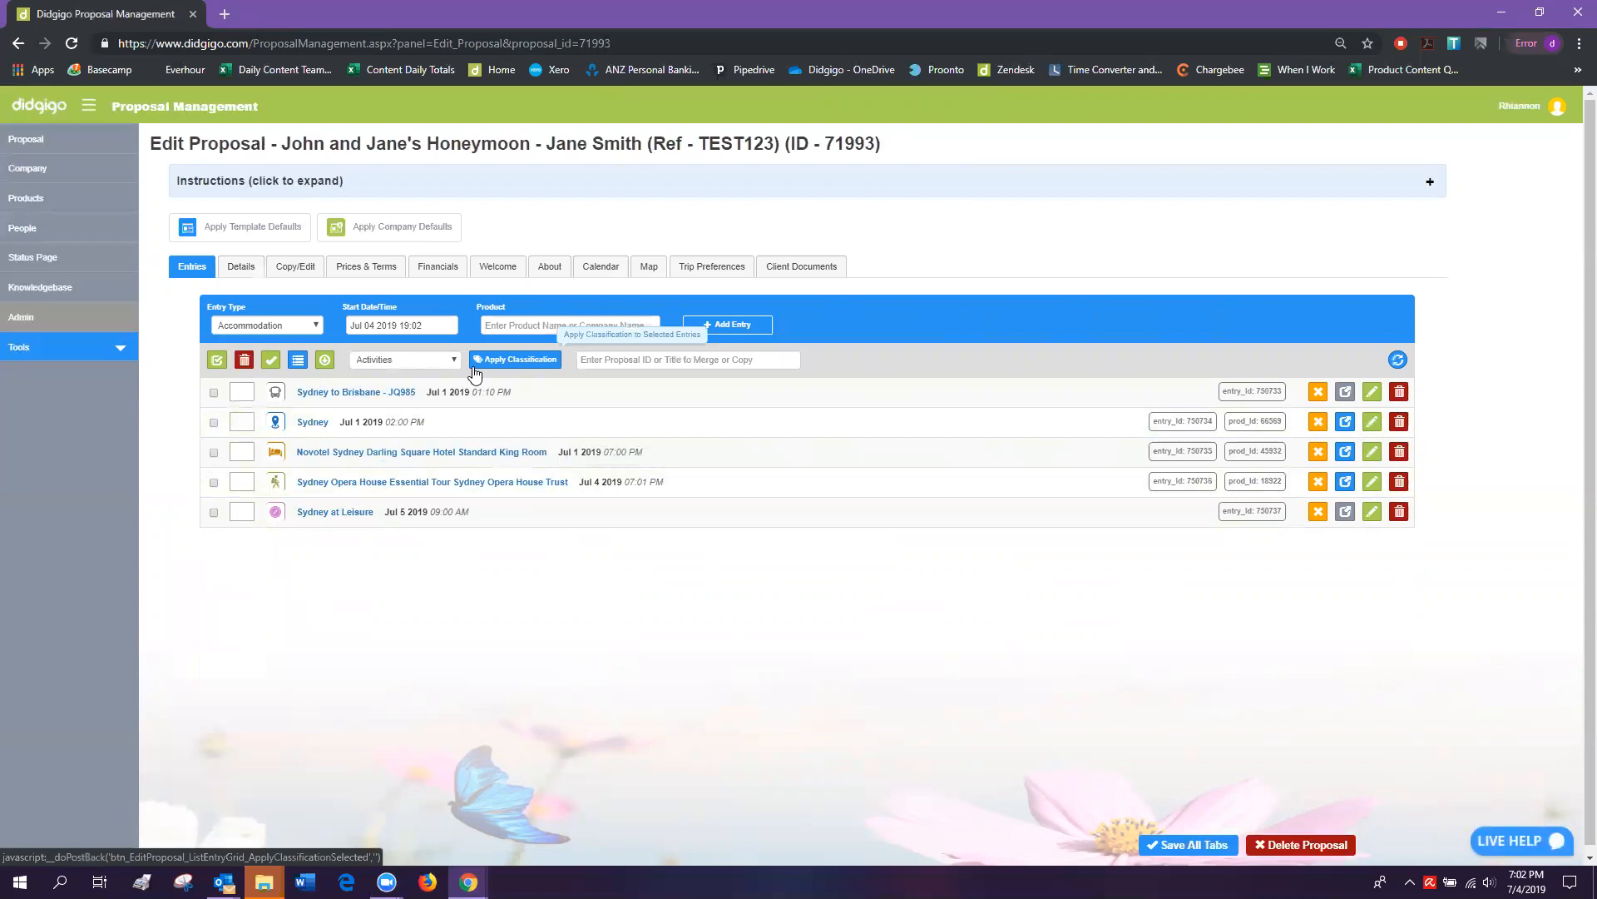
Expand and collapse the quick details of the Sydney to Brisbane flight entry and the Sydney destination entry.
click(342, 397)
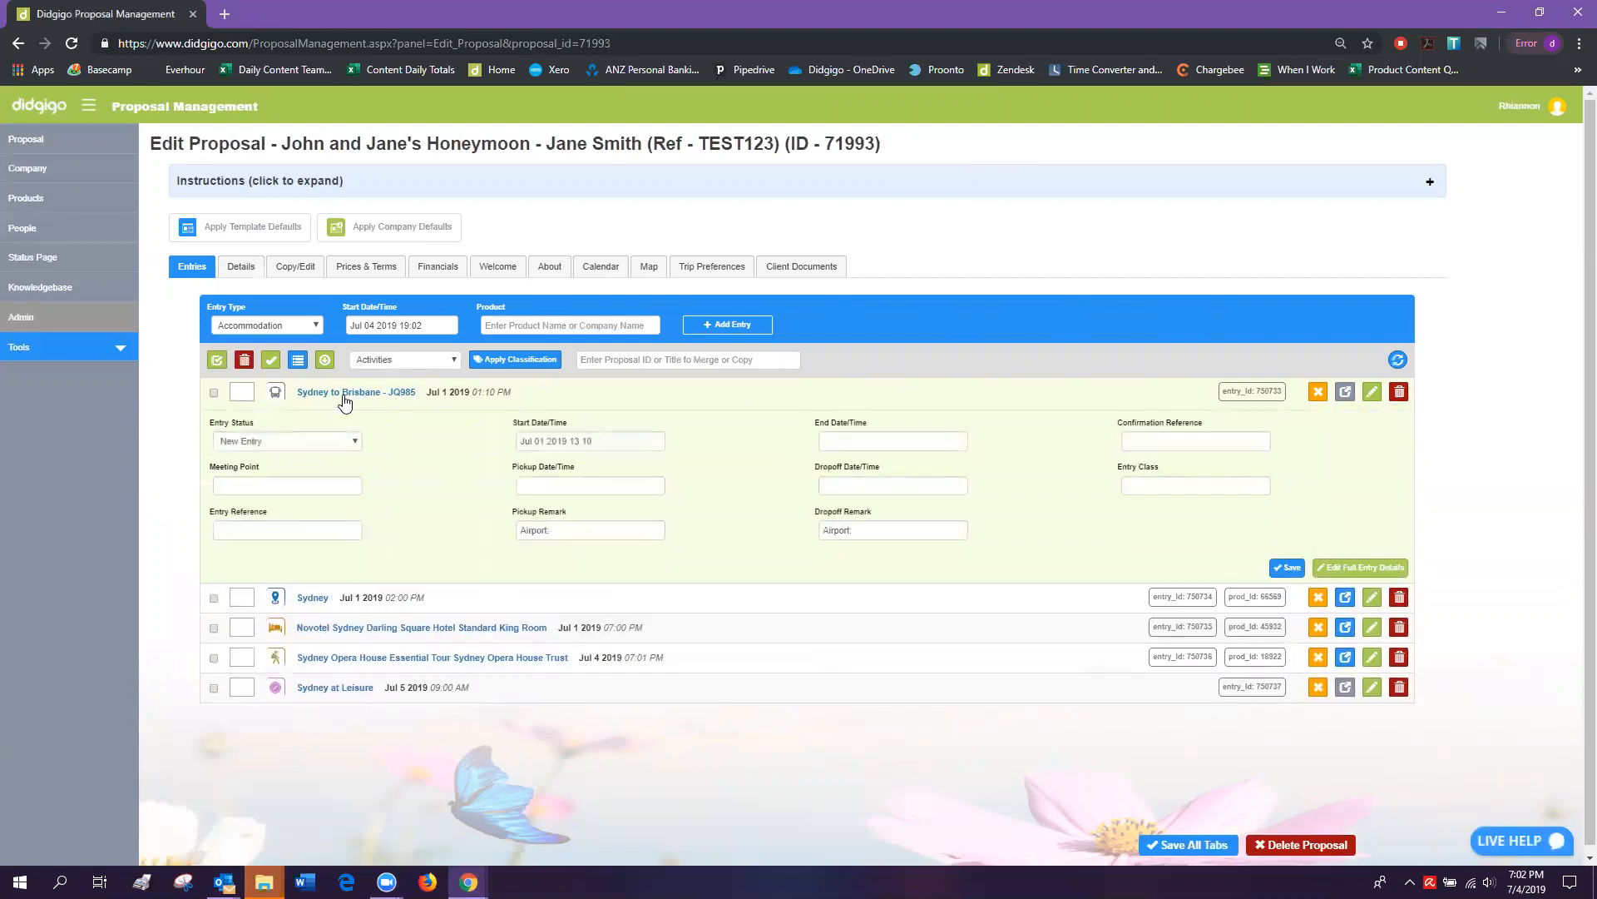
click(345, 401)
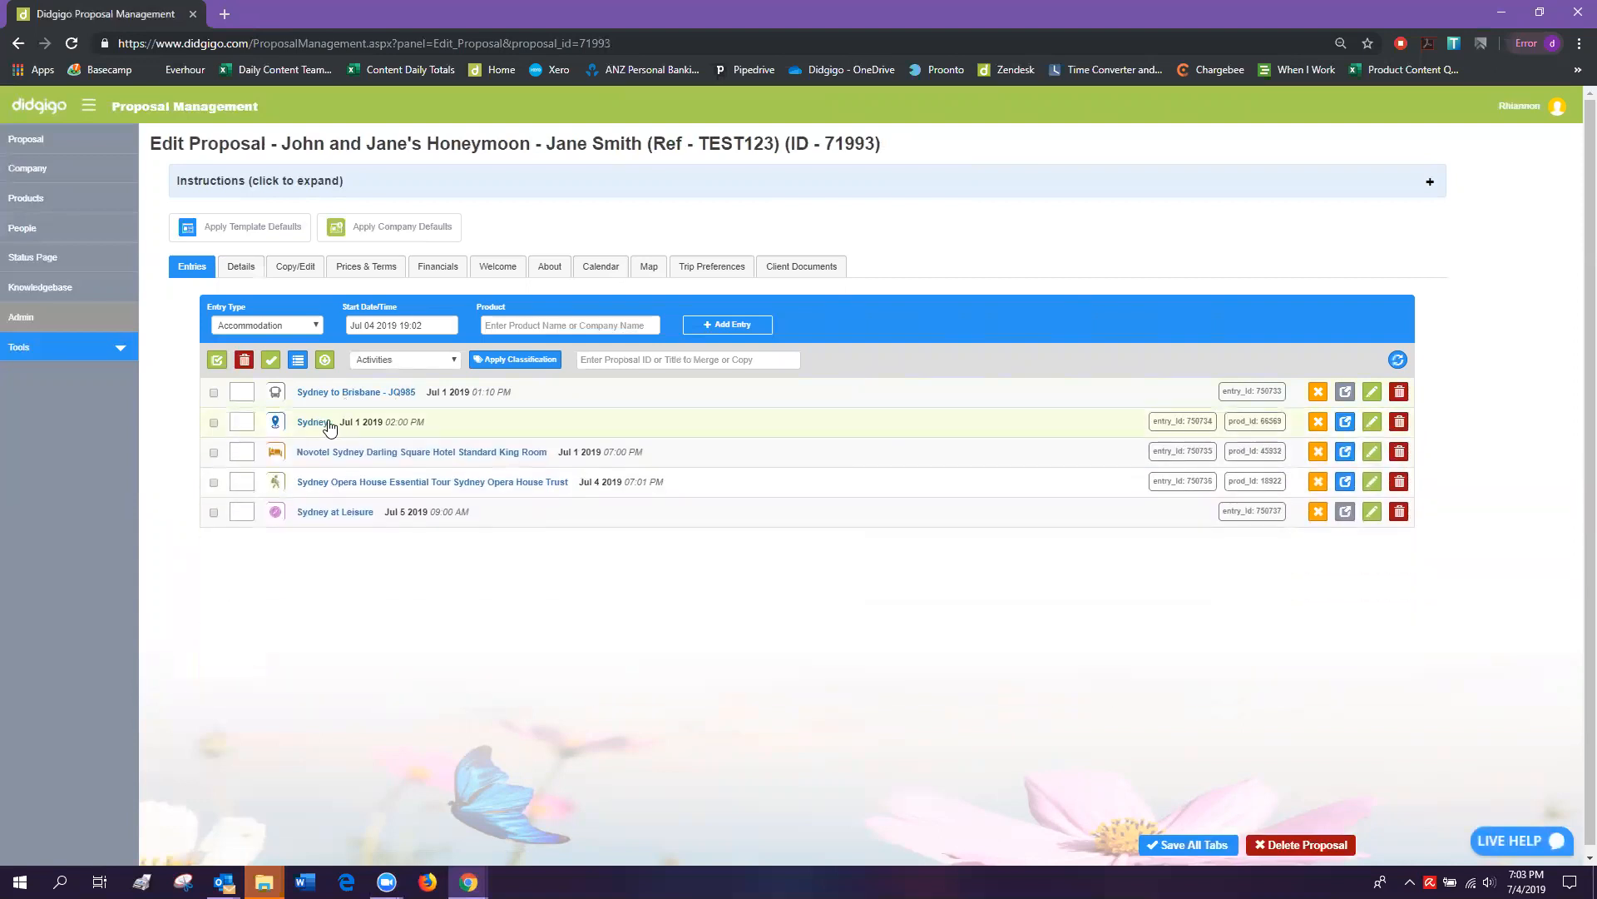
click(316, 425)
click(315, 425)
Open the full details of the Sydney to Brisbane - JQ985 transport entry in a separate browser tab.
right_click(1371, 391)
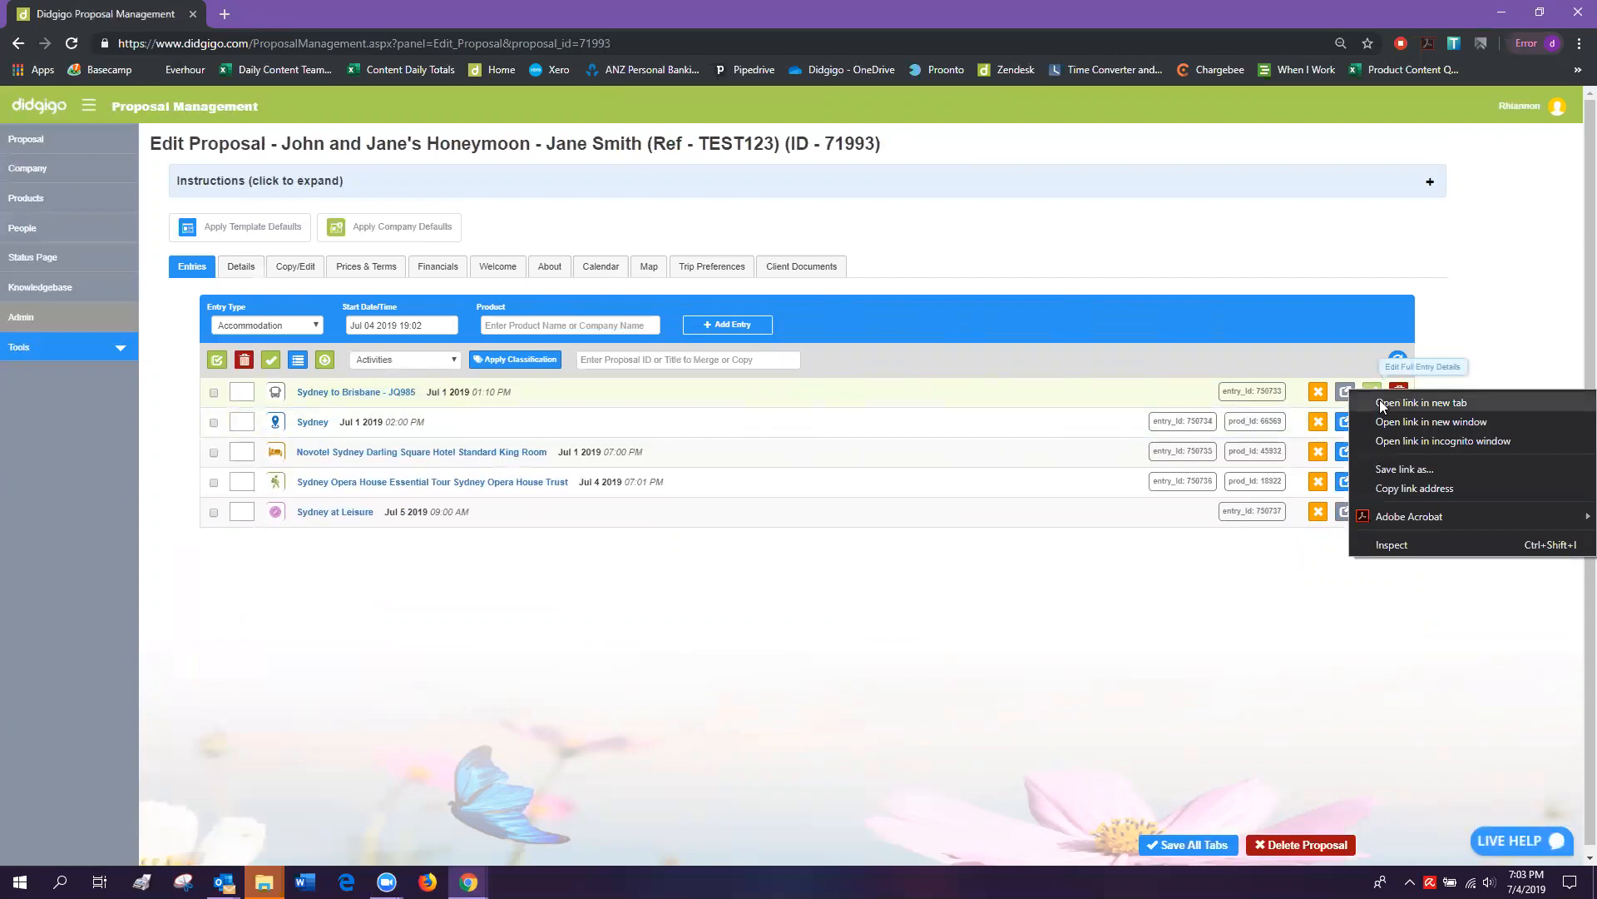
click(1379, 404)
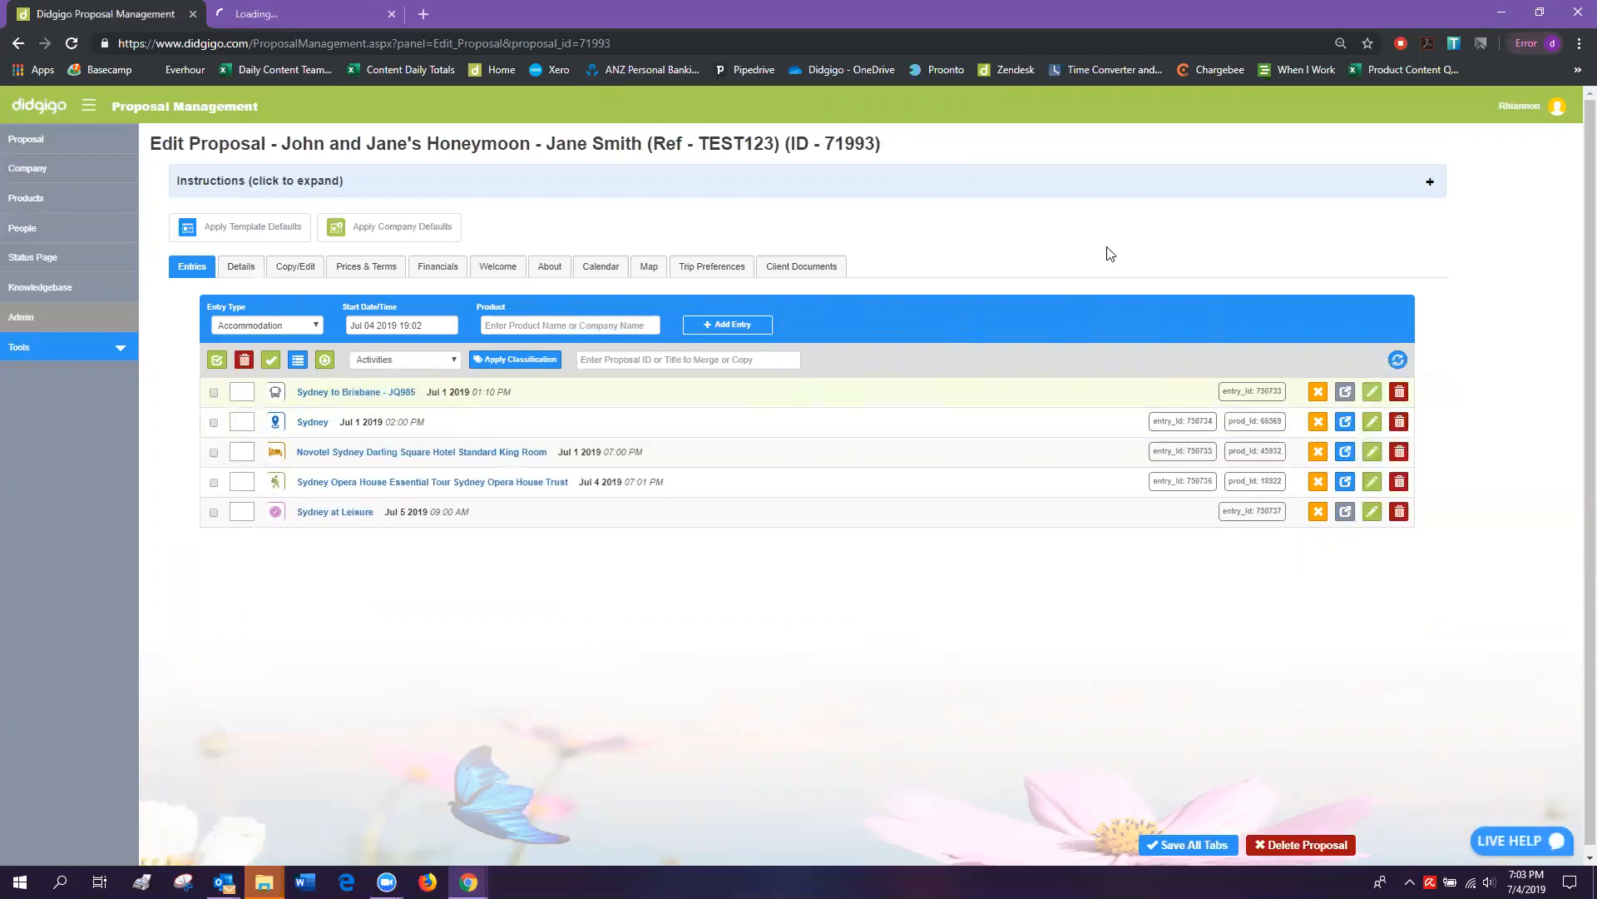
click(333, 18)
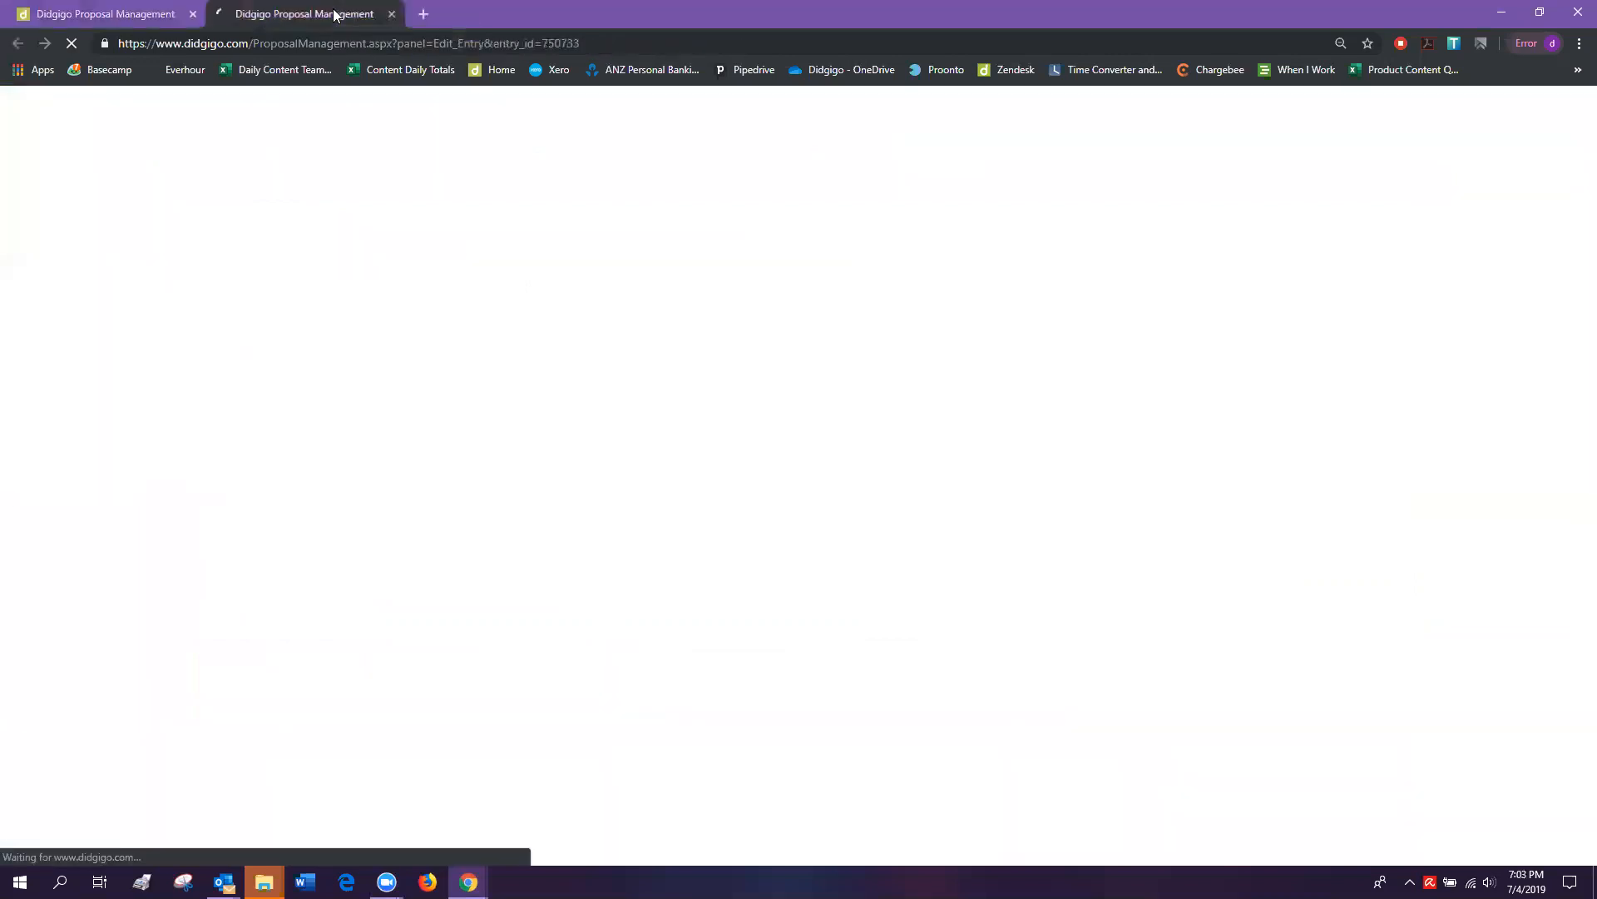
click(127, 15)
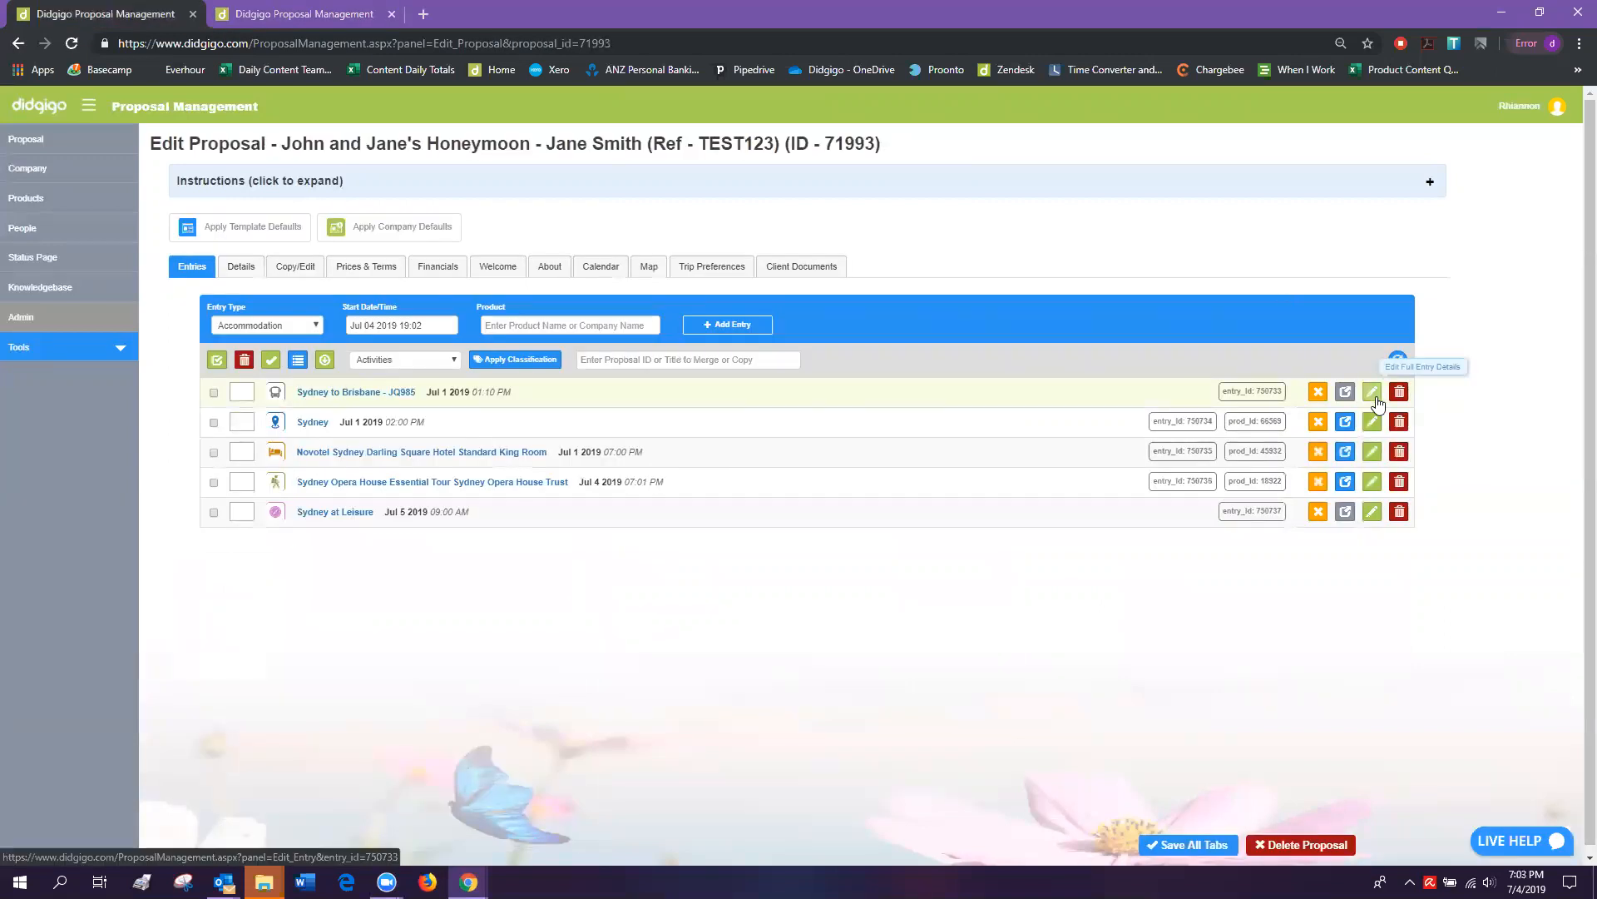
click(304, 14)
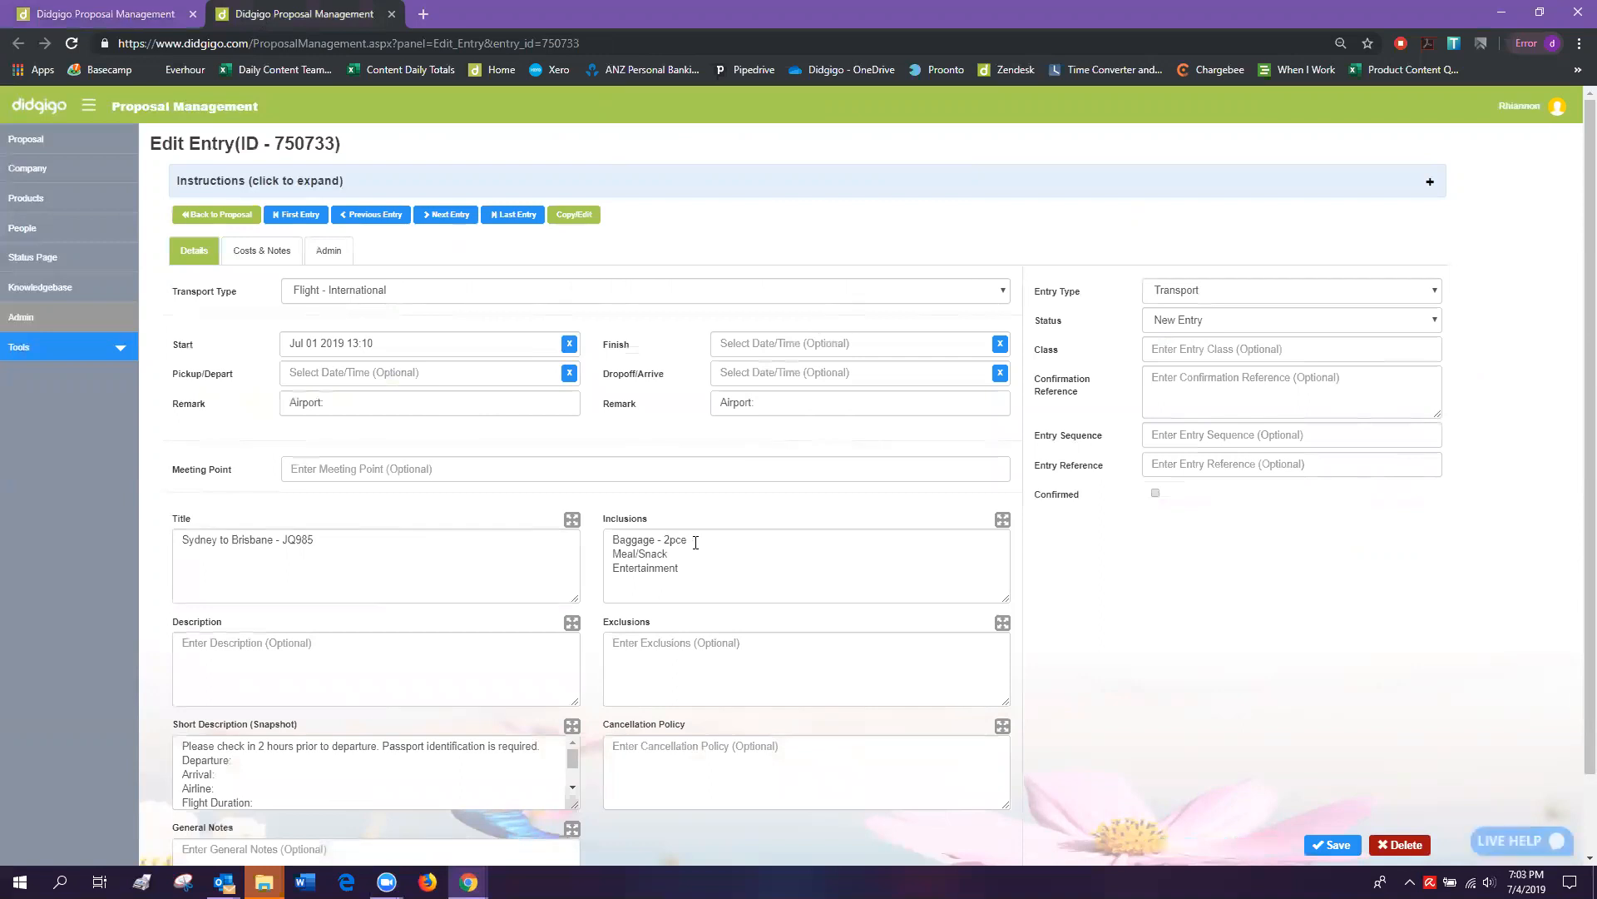
scroll(688, 501, down, 1)
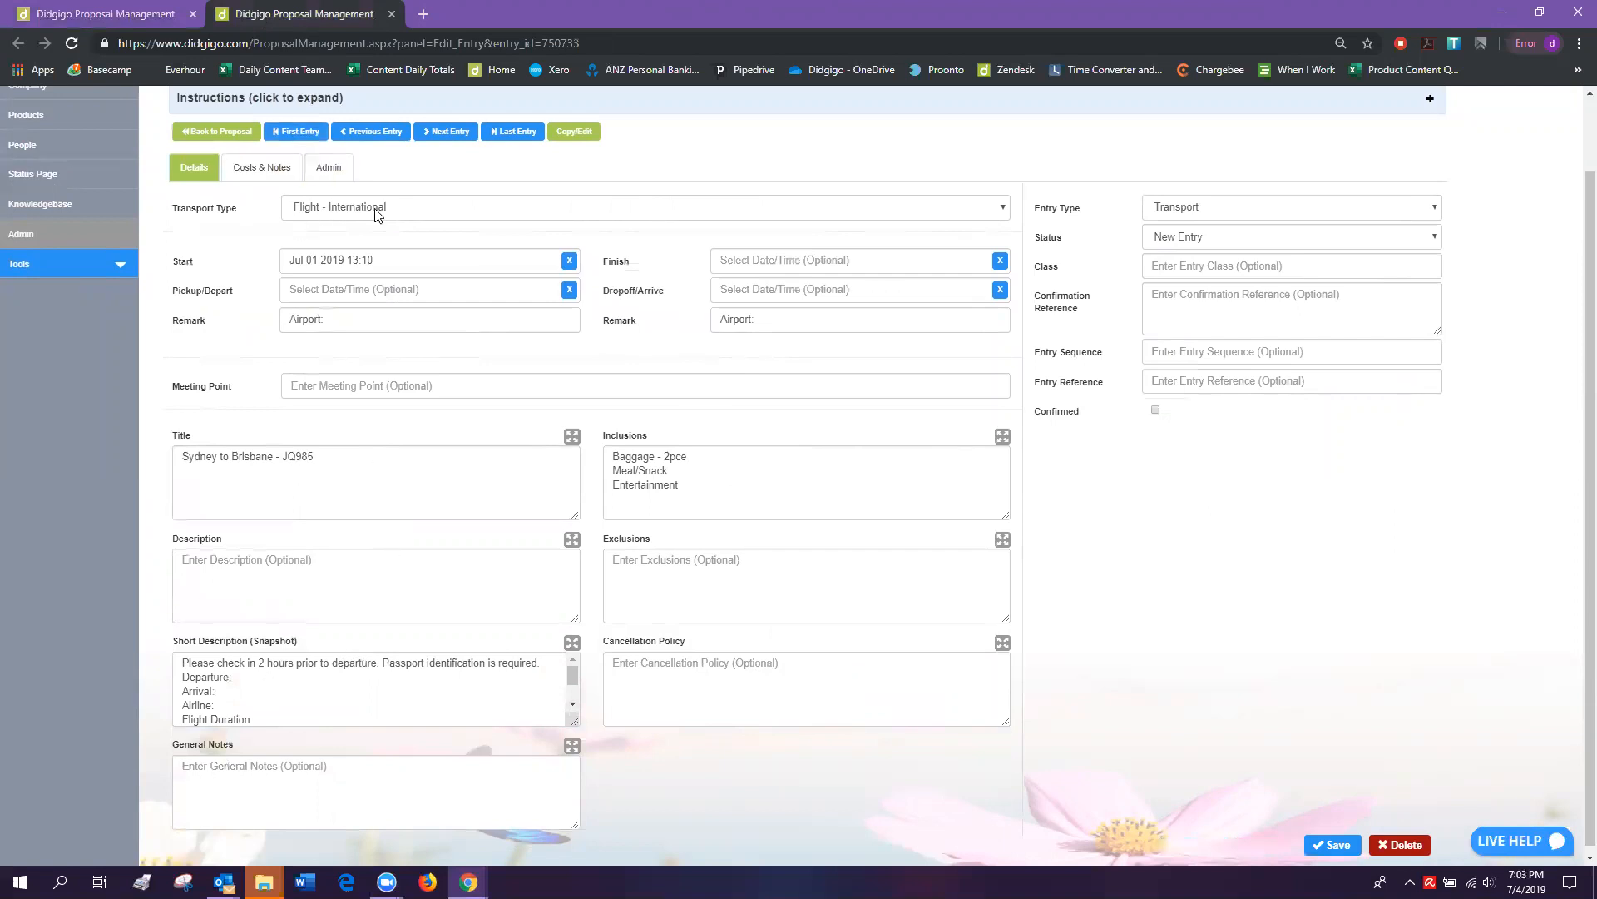
Set the flight entry's finish to Jul 01 2019 19:00.
click(792, 259)
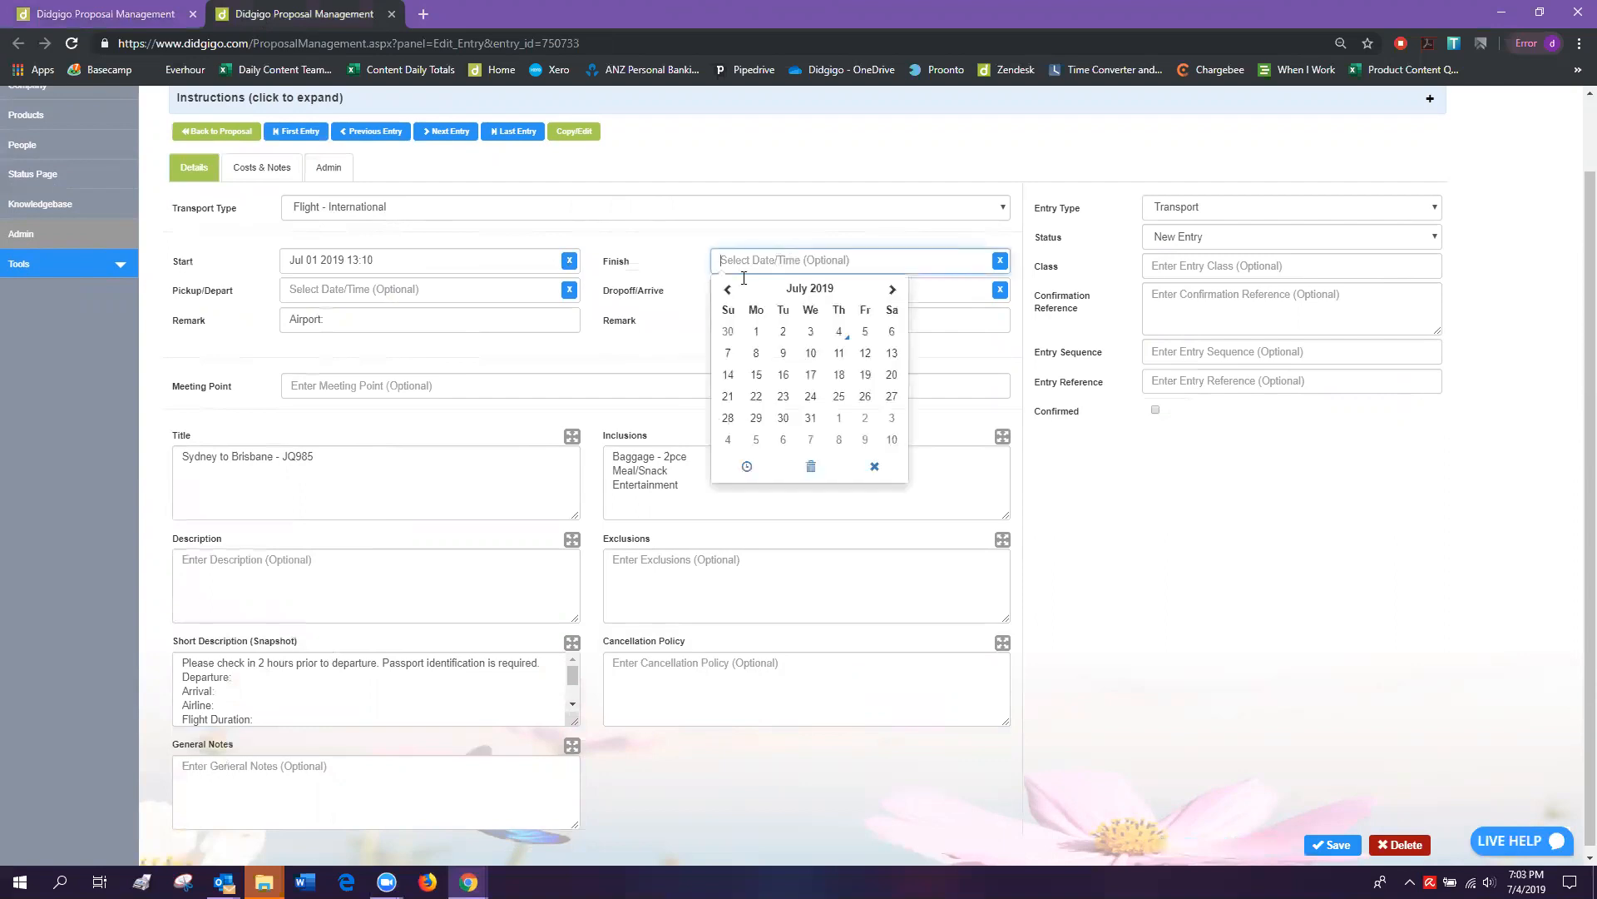
click(756, 331)
click(747, 467)
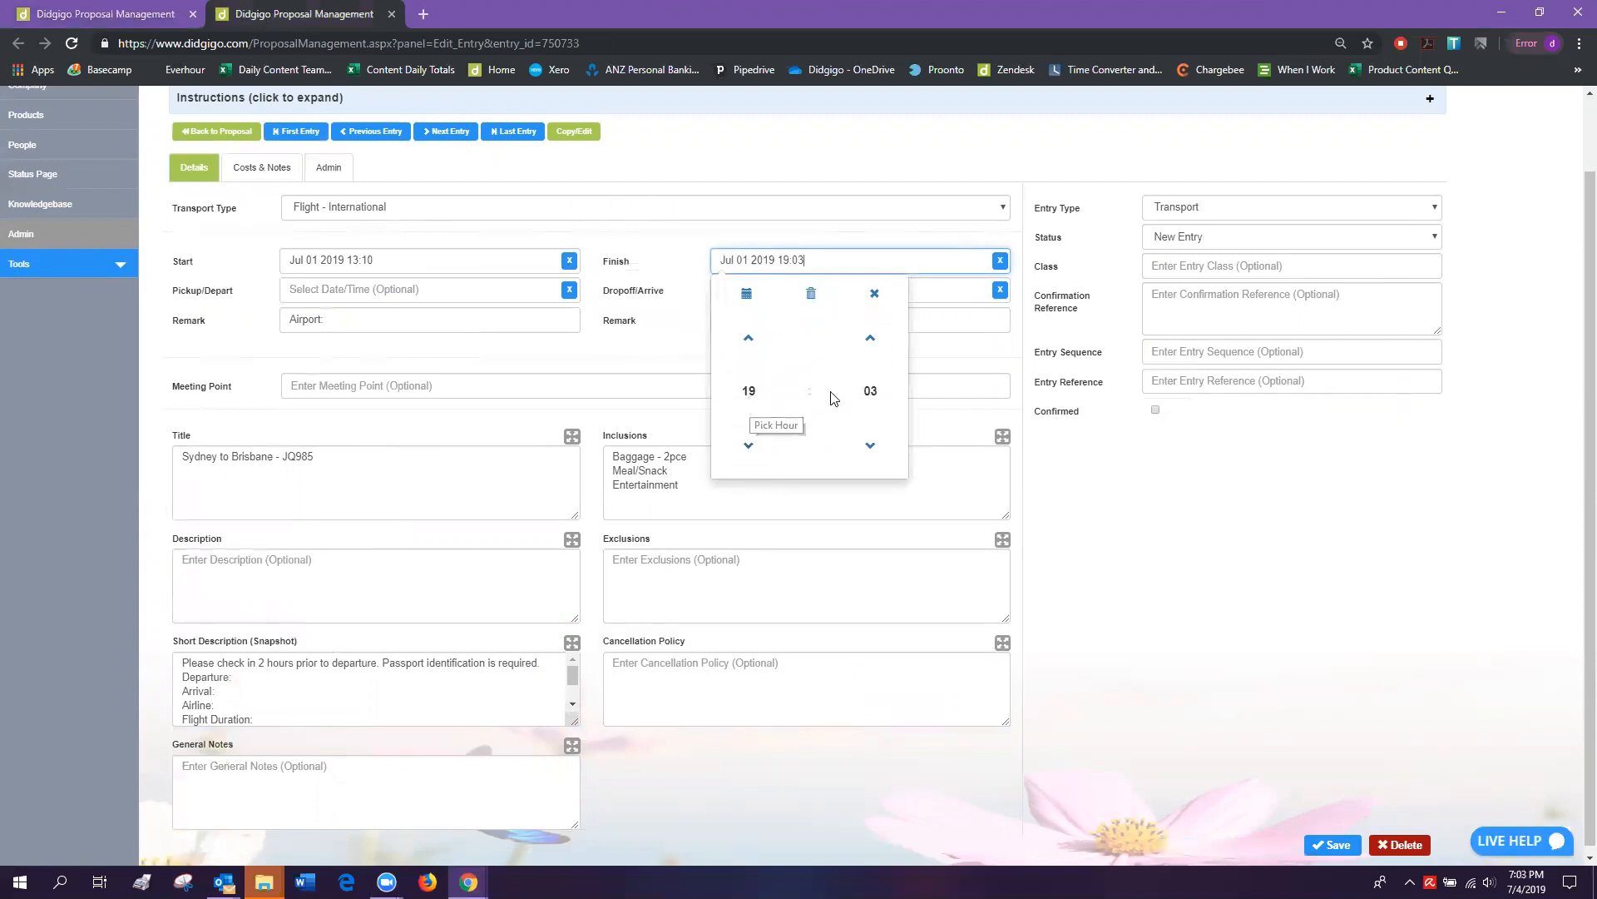
click(870, 390)
click(736, 330)
click(674, 326)
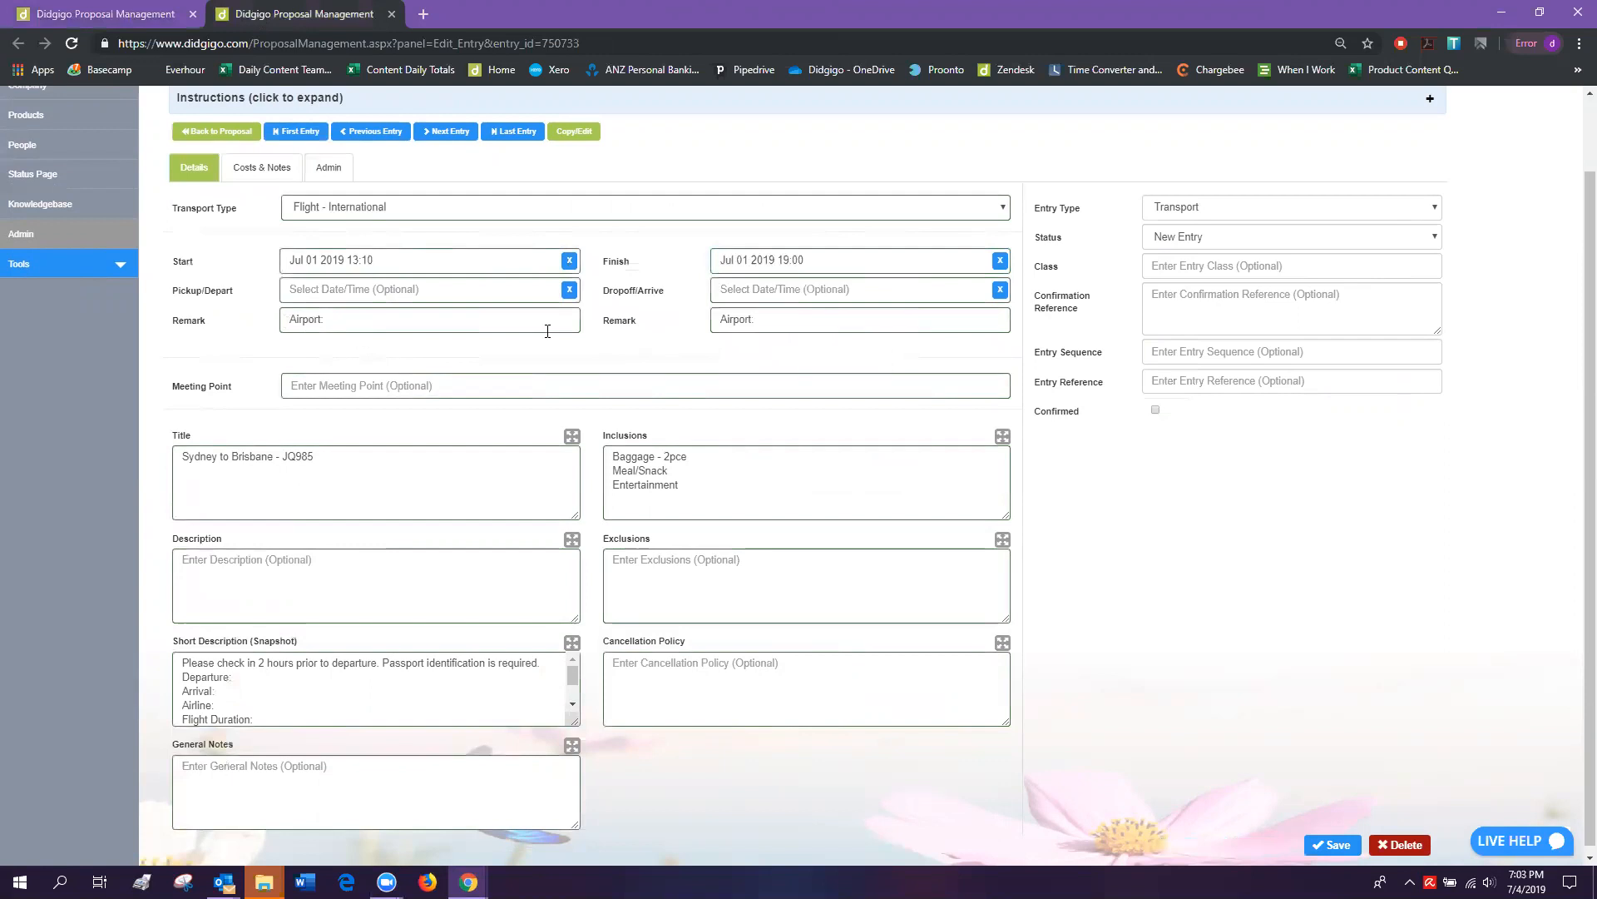
Complete the flight's departure remark as Airport: Sydney - Terminal 1 and its arrival remark as Airport: Brisbane - Terminal 2.
click(356, 319)
text(Sydne)
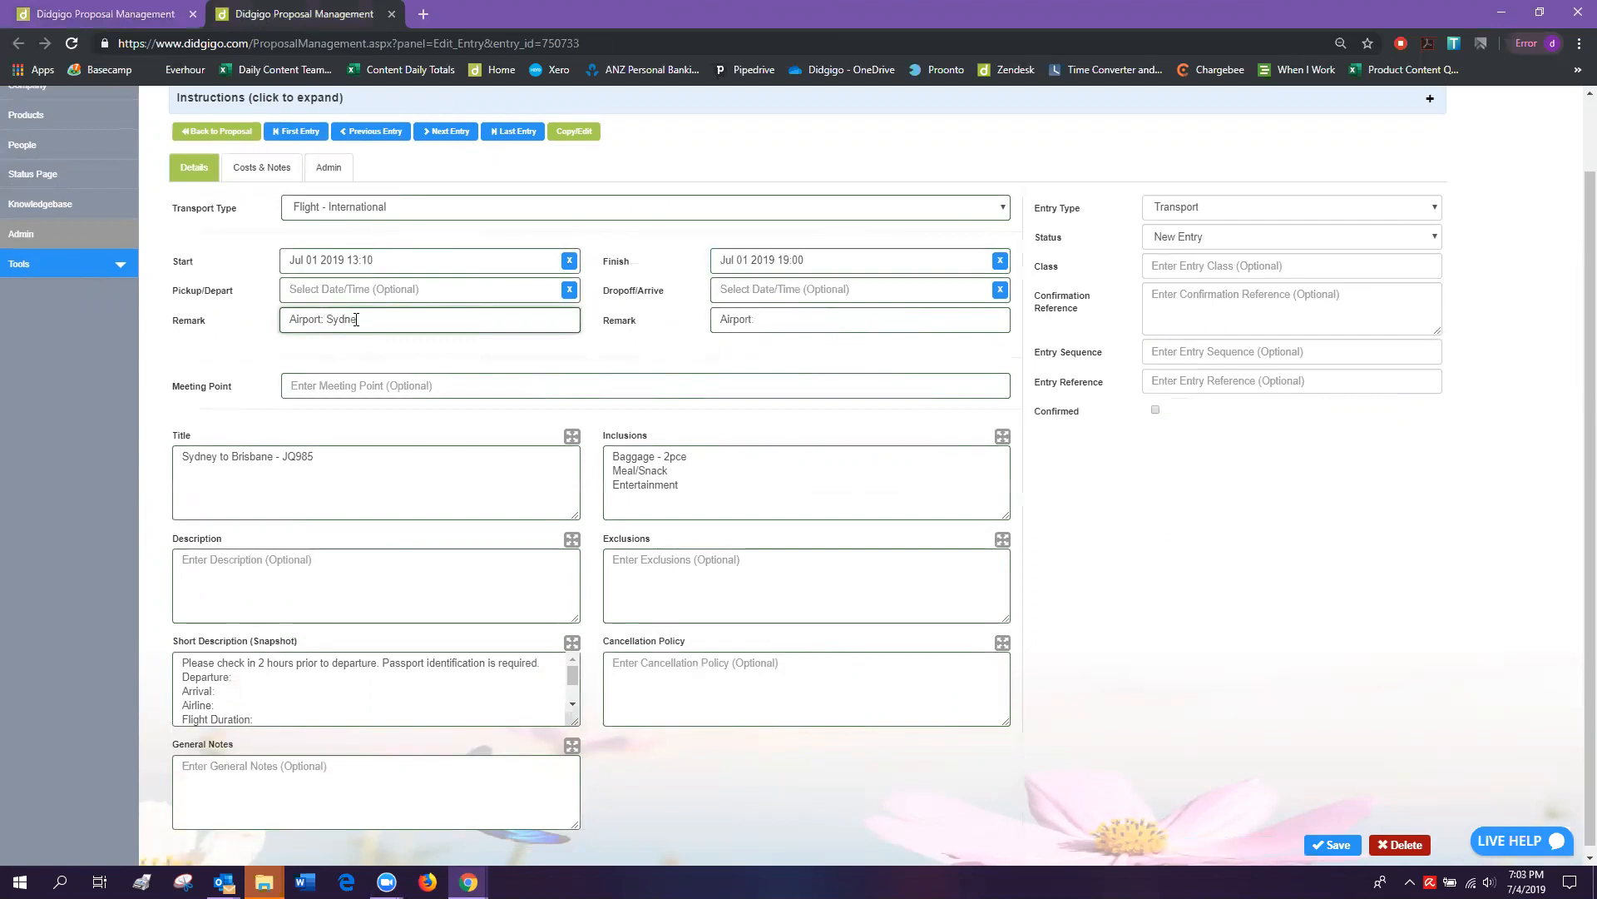
text(y - Terminal 1)
click(772, 317)
text(Brisbane)
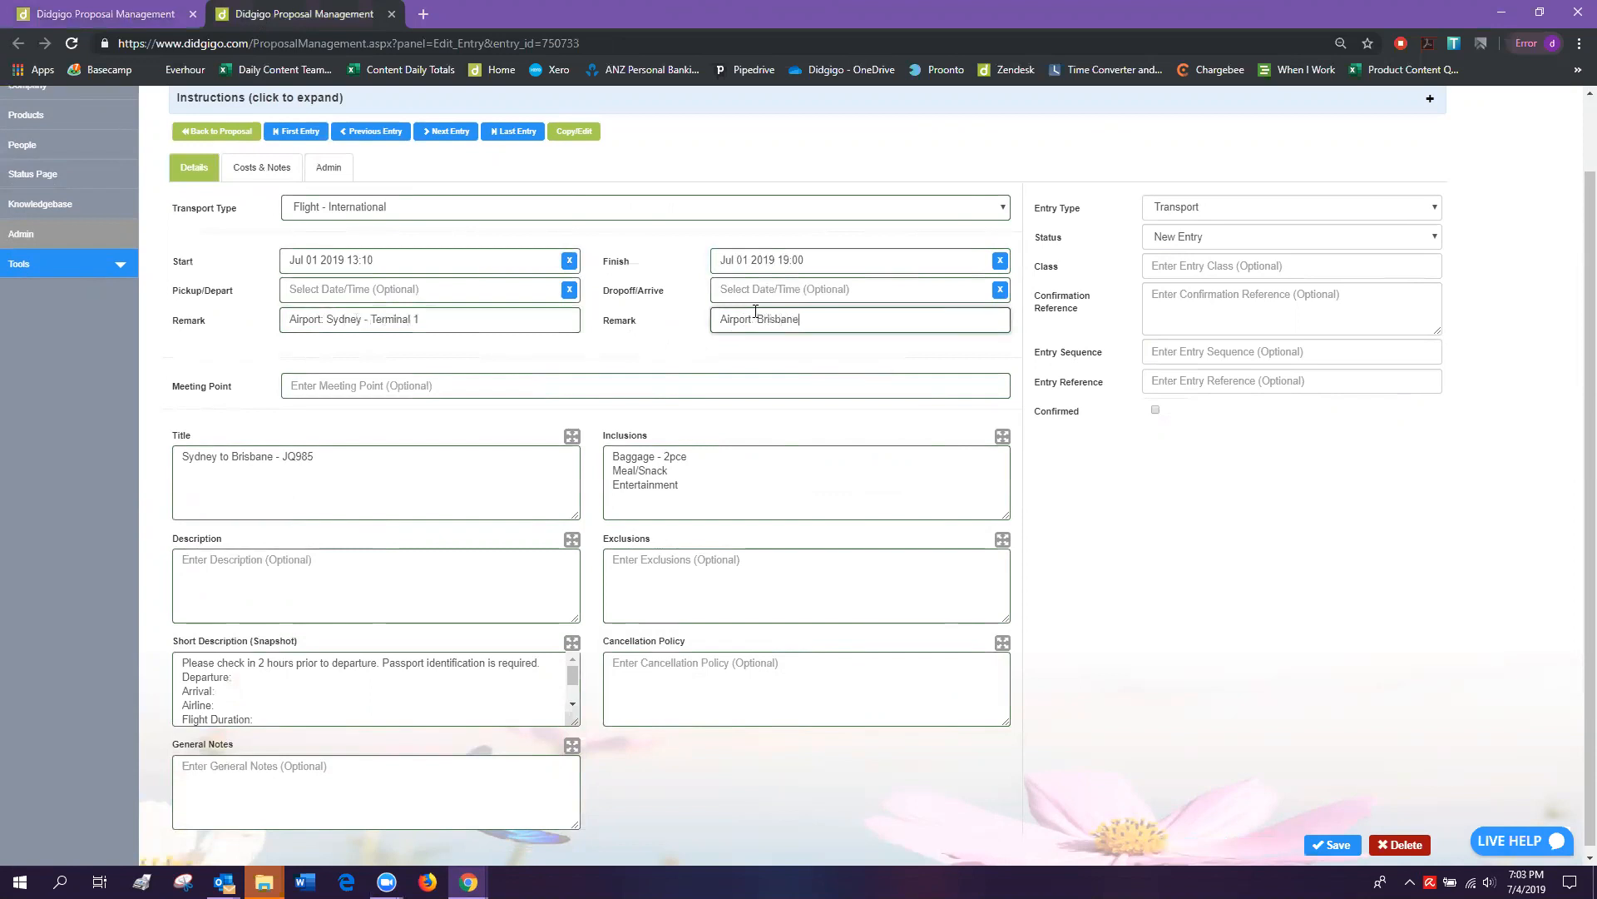
text( - Termina 2 2)
Delete the Departure and Arrival lines from the flight's short description.
scroll(260, 701, down, 2)
scroll(336, 702, up, 2)
drag(175, 667, 378, 764)
click(309, 715)
scroll(310, 708, up, 2)
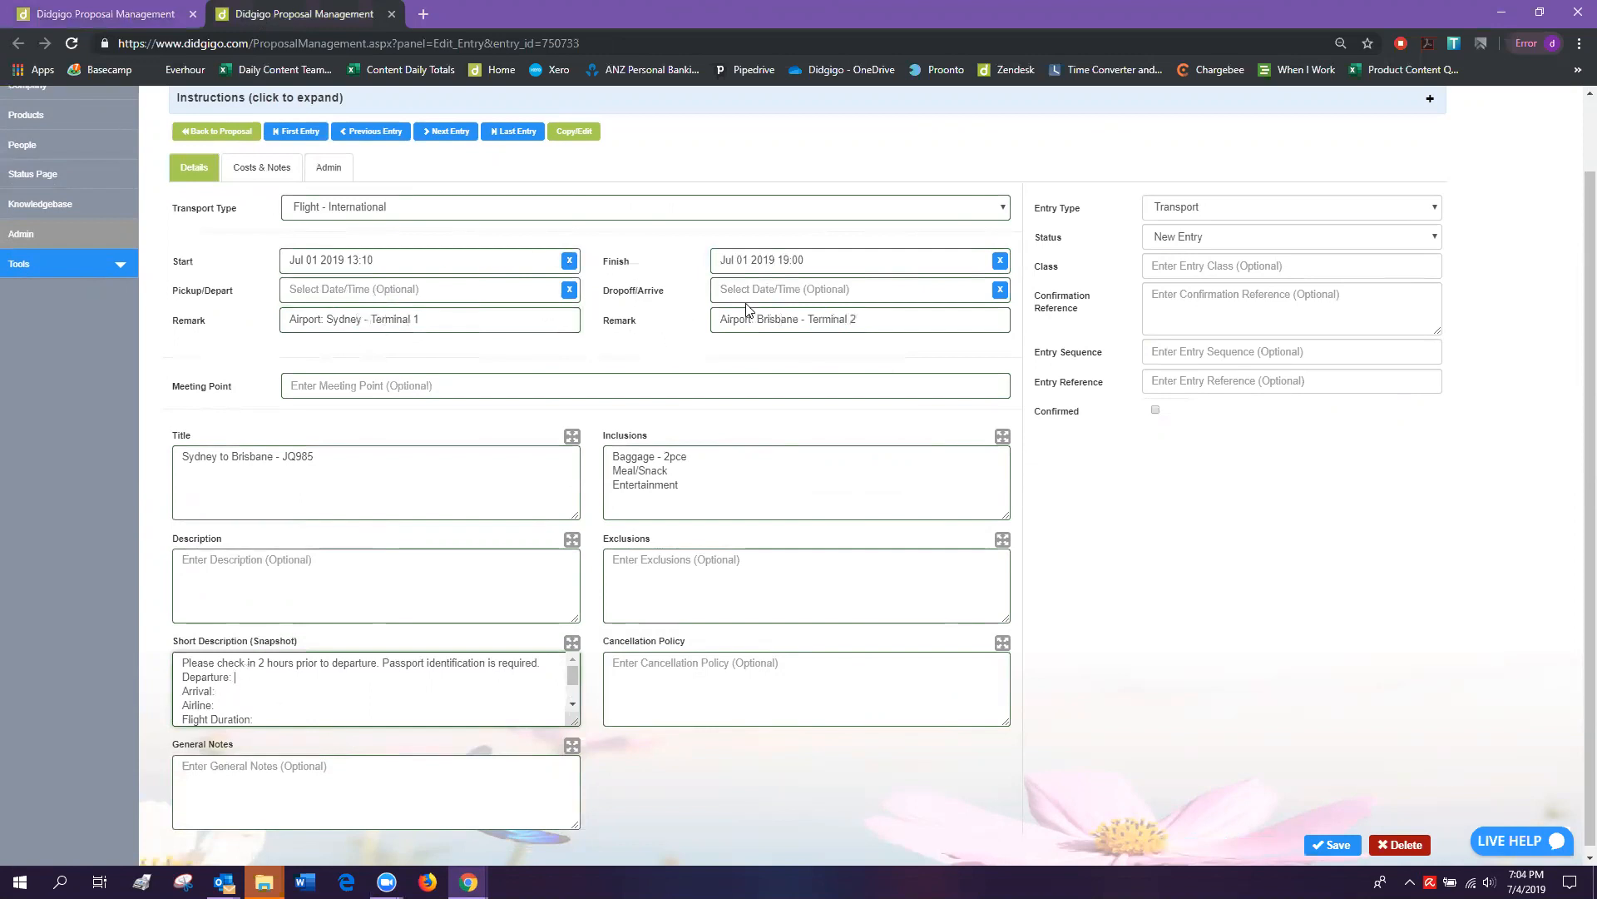
drag(180, 676, 215, 691)
key(BackSpace)
key(BackSpace)
Complete the short description with airline Jetstar - JQ985, flight duration 3hrs, seats 12A & 12B, meal Snack and baggage allowance 20kg.
text(Jetst)
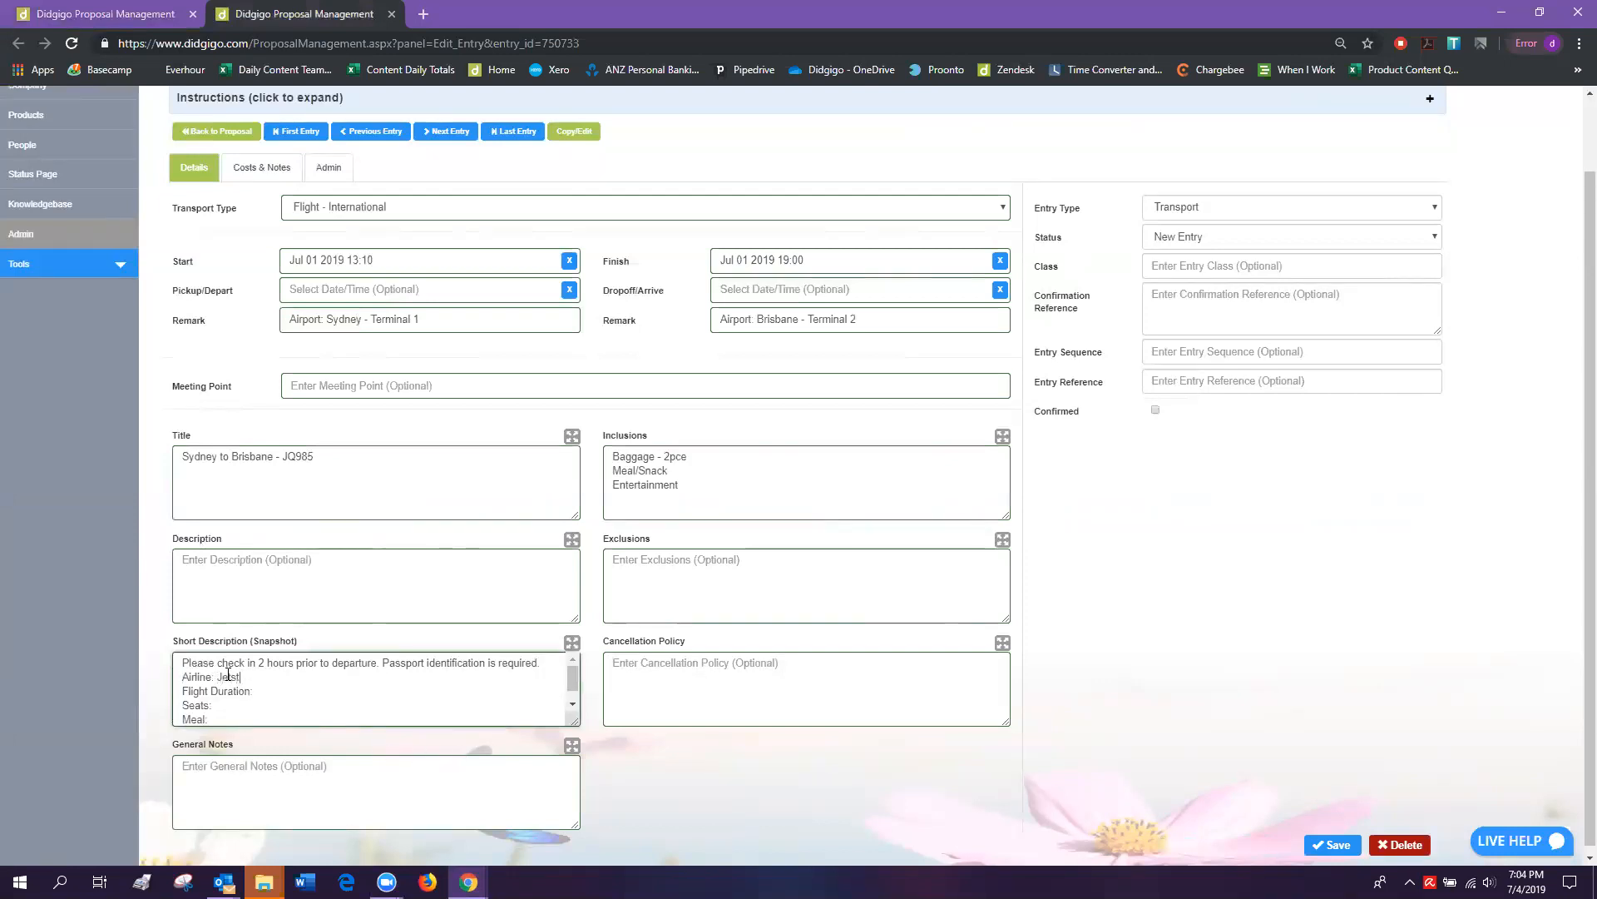
text(ar - JQ985)
click(284, 695)
text(3hrs Seats:)
text( 12A & )
text(12B)
key(Down)
text(Snack)
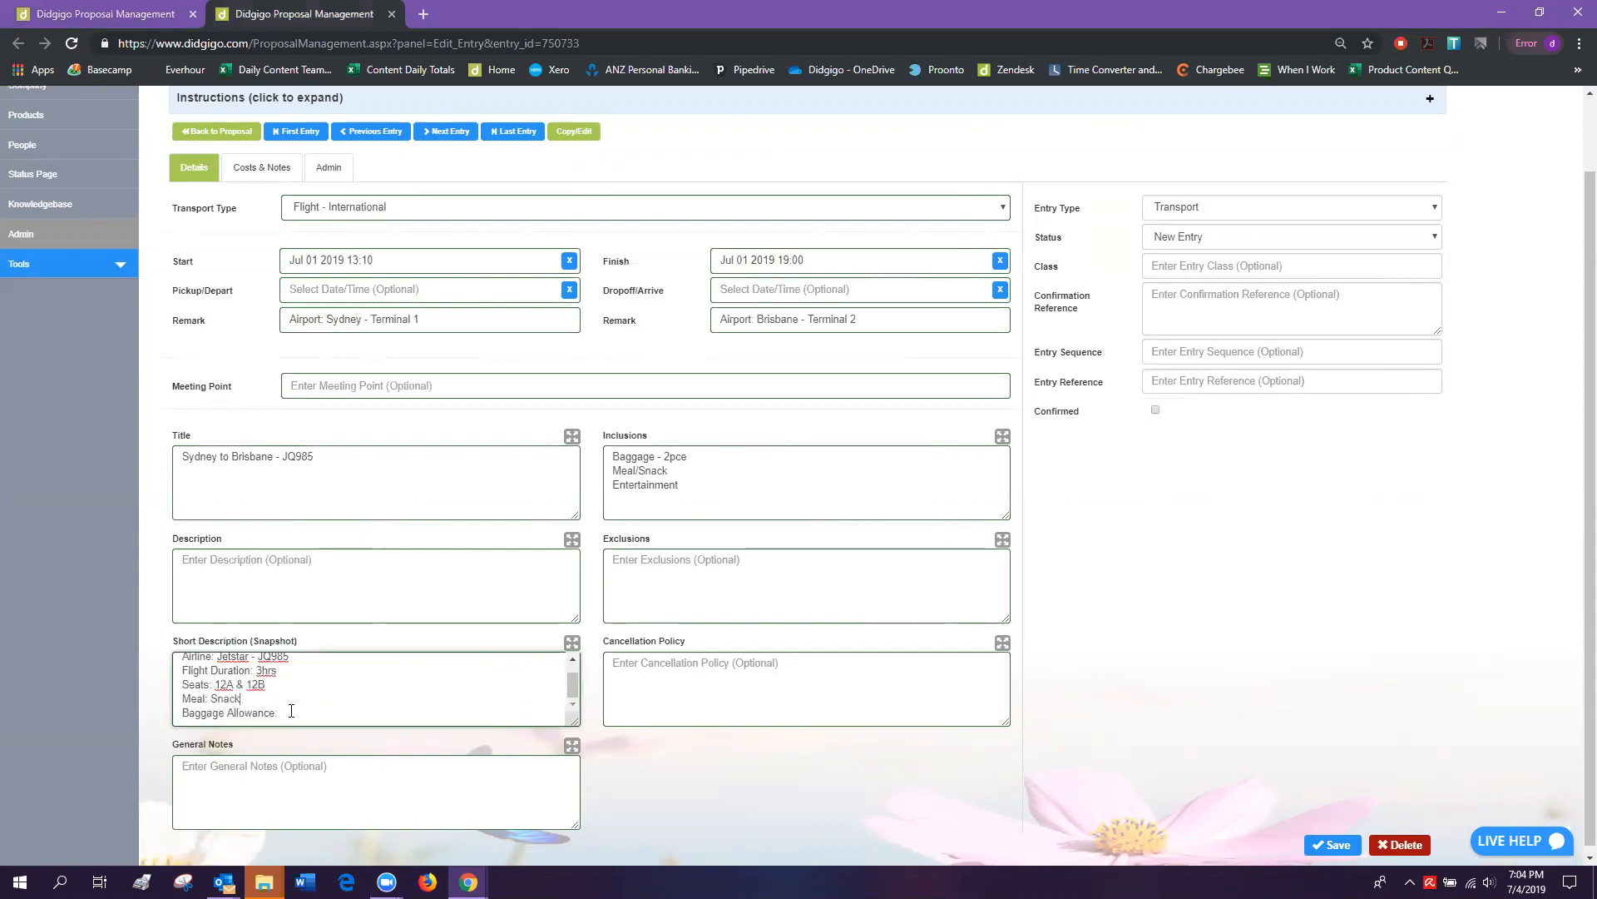
text(0kg)
scroll(310, 703, up, 1)
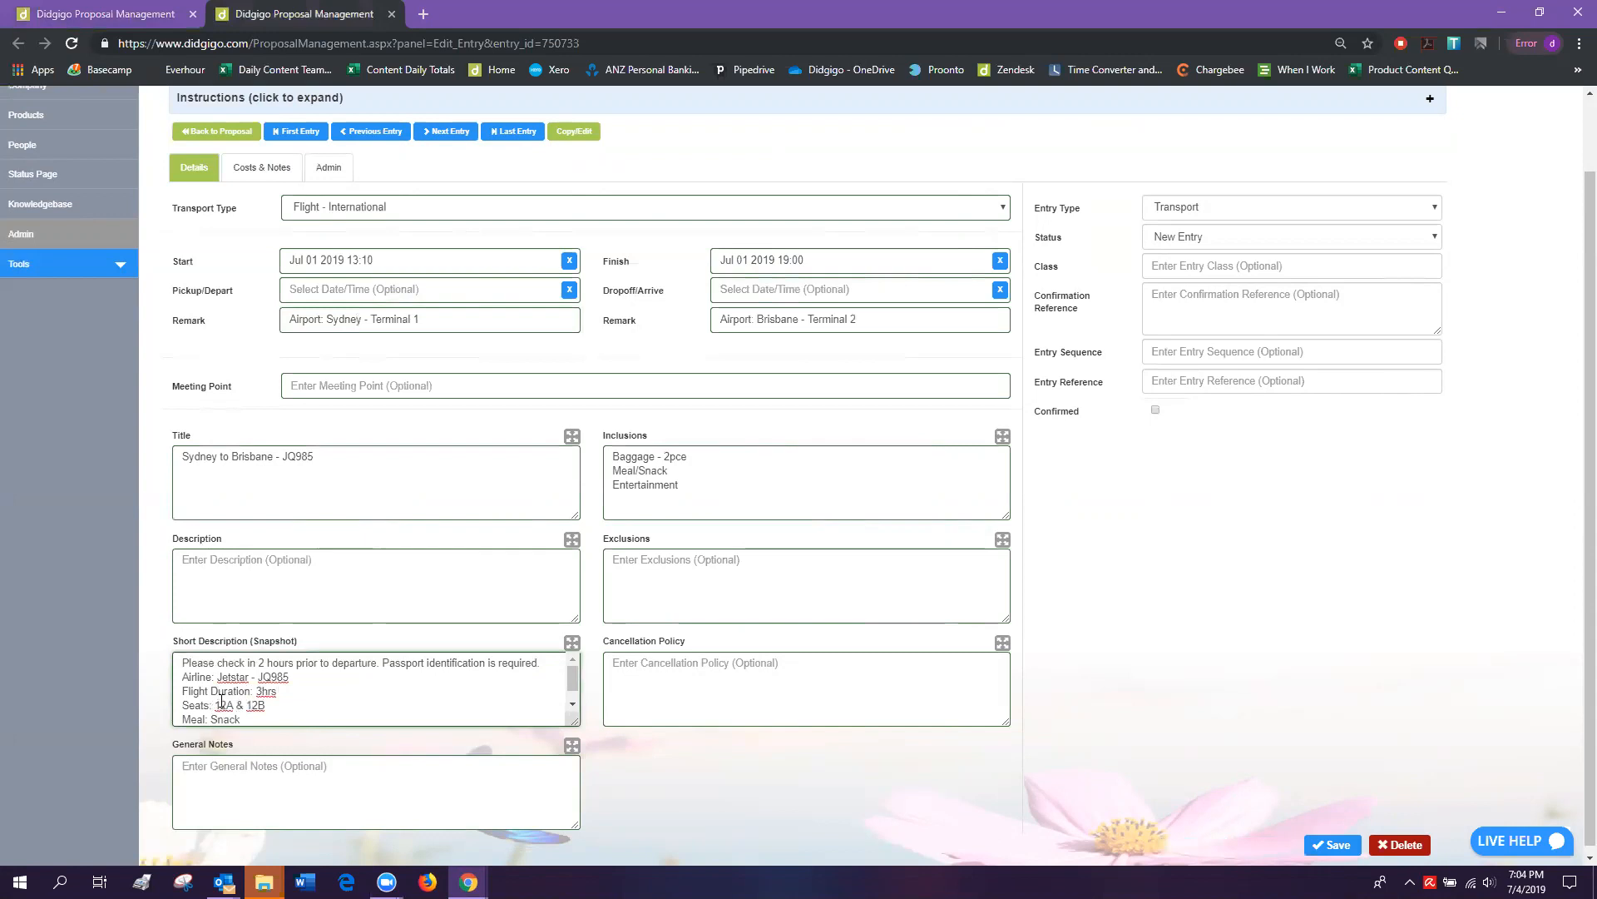
scroll(224, 719, down, 1)
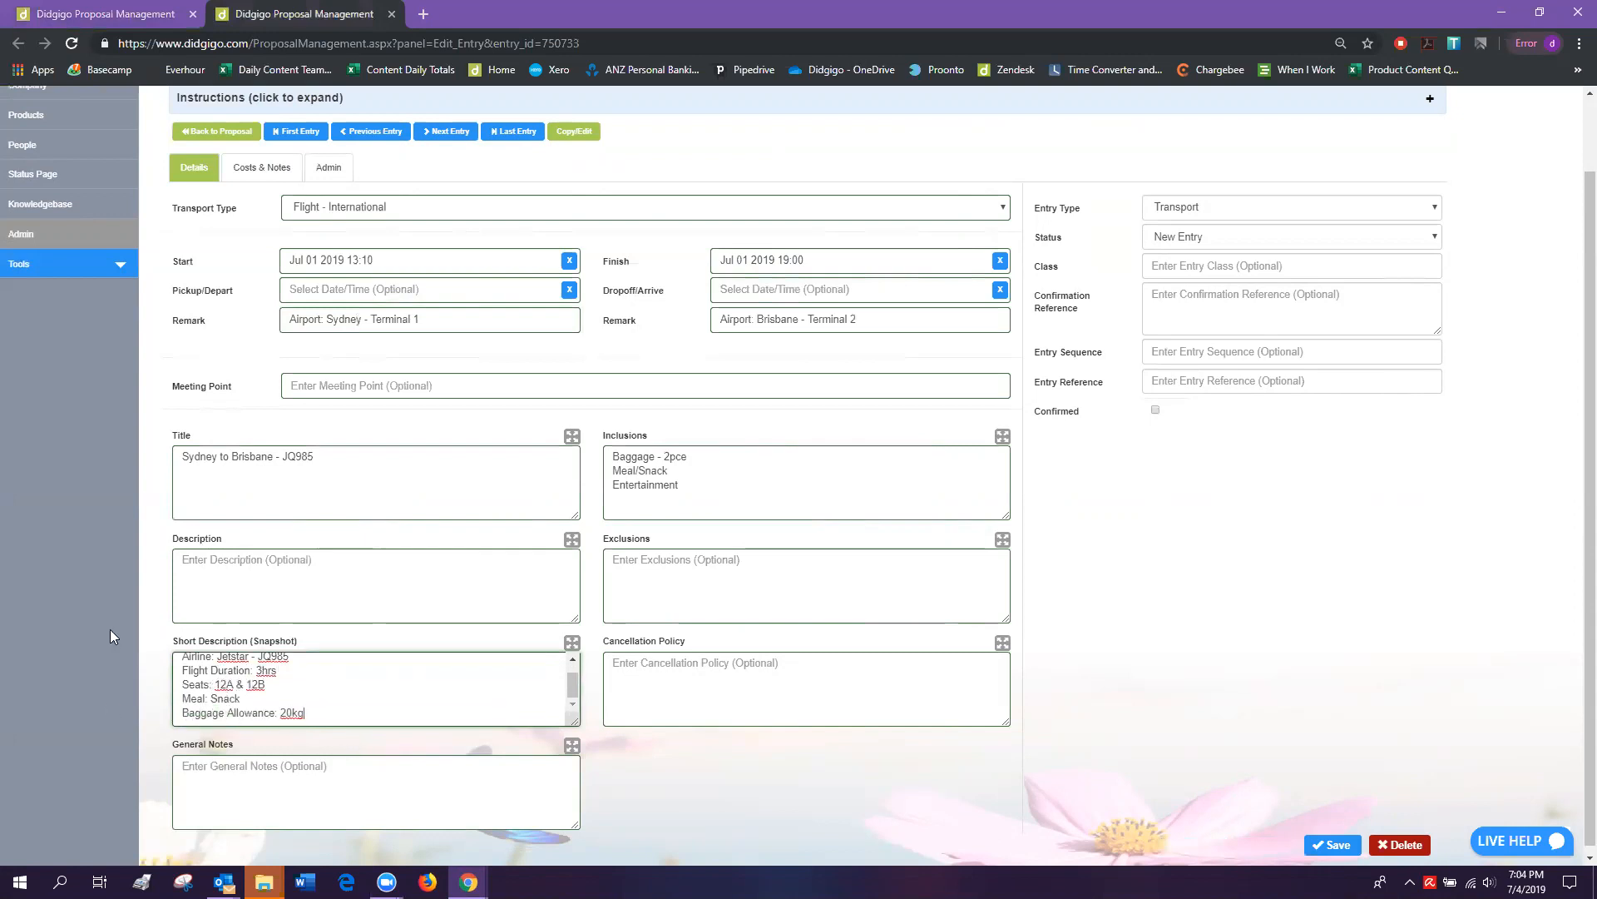
scroll(293, 694, up, 1)
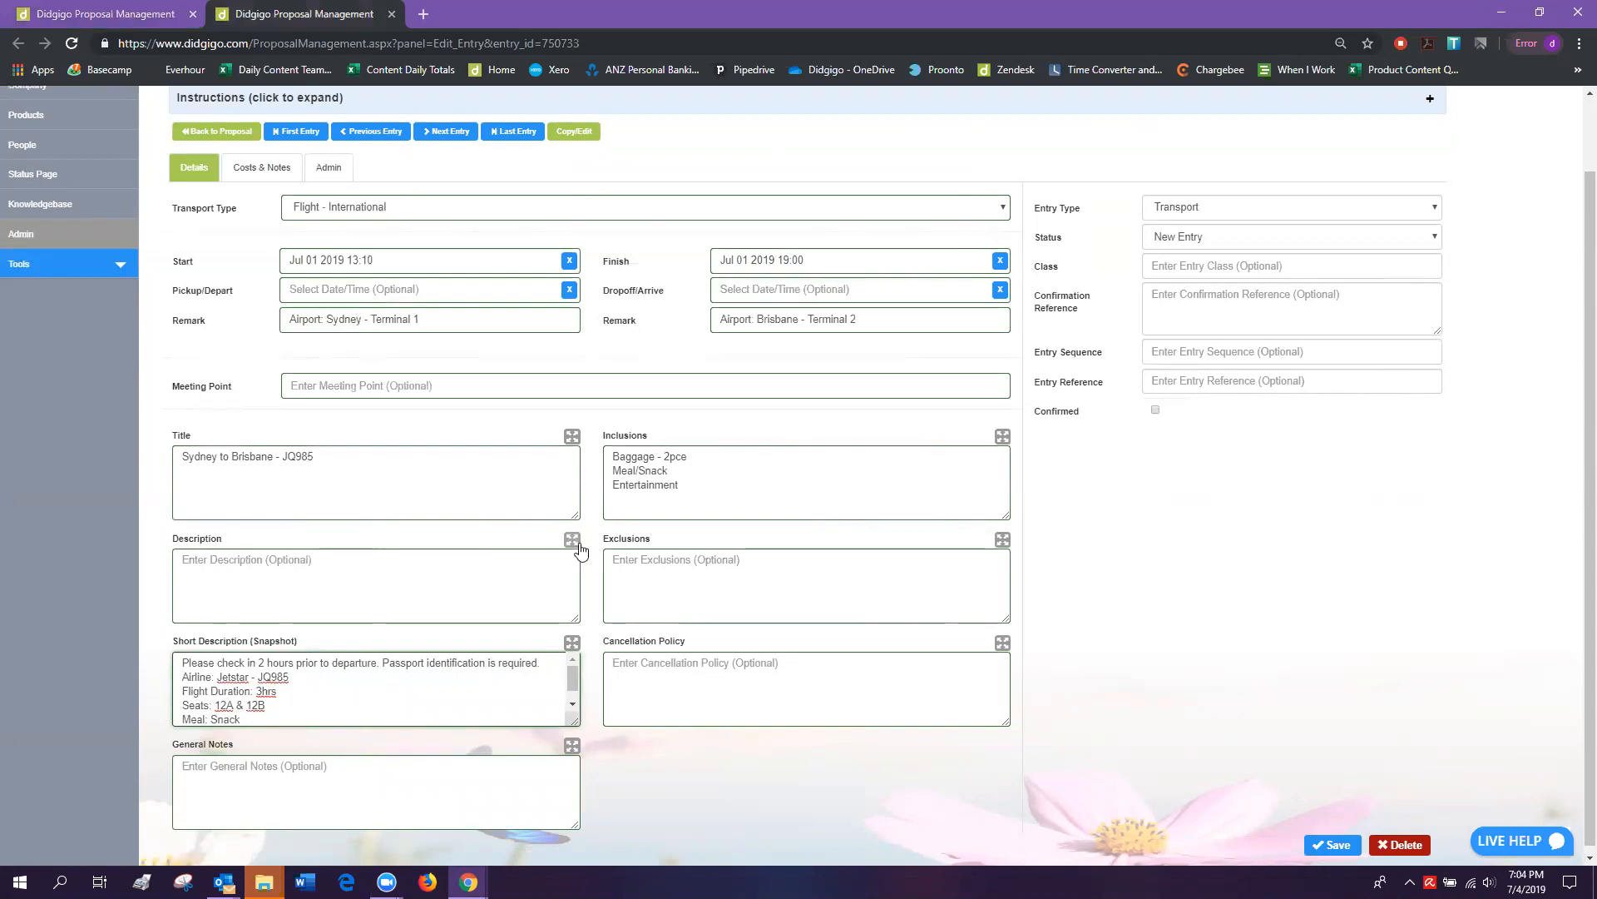
Clear all the text from the flight entry's inclusions.
click(692, 486)
key(ctrl+a)
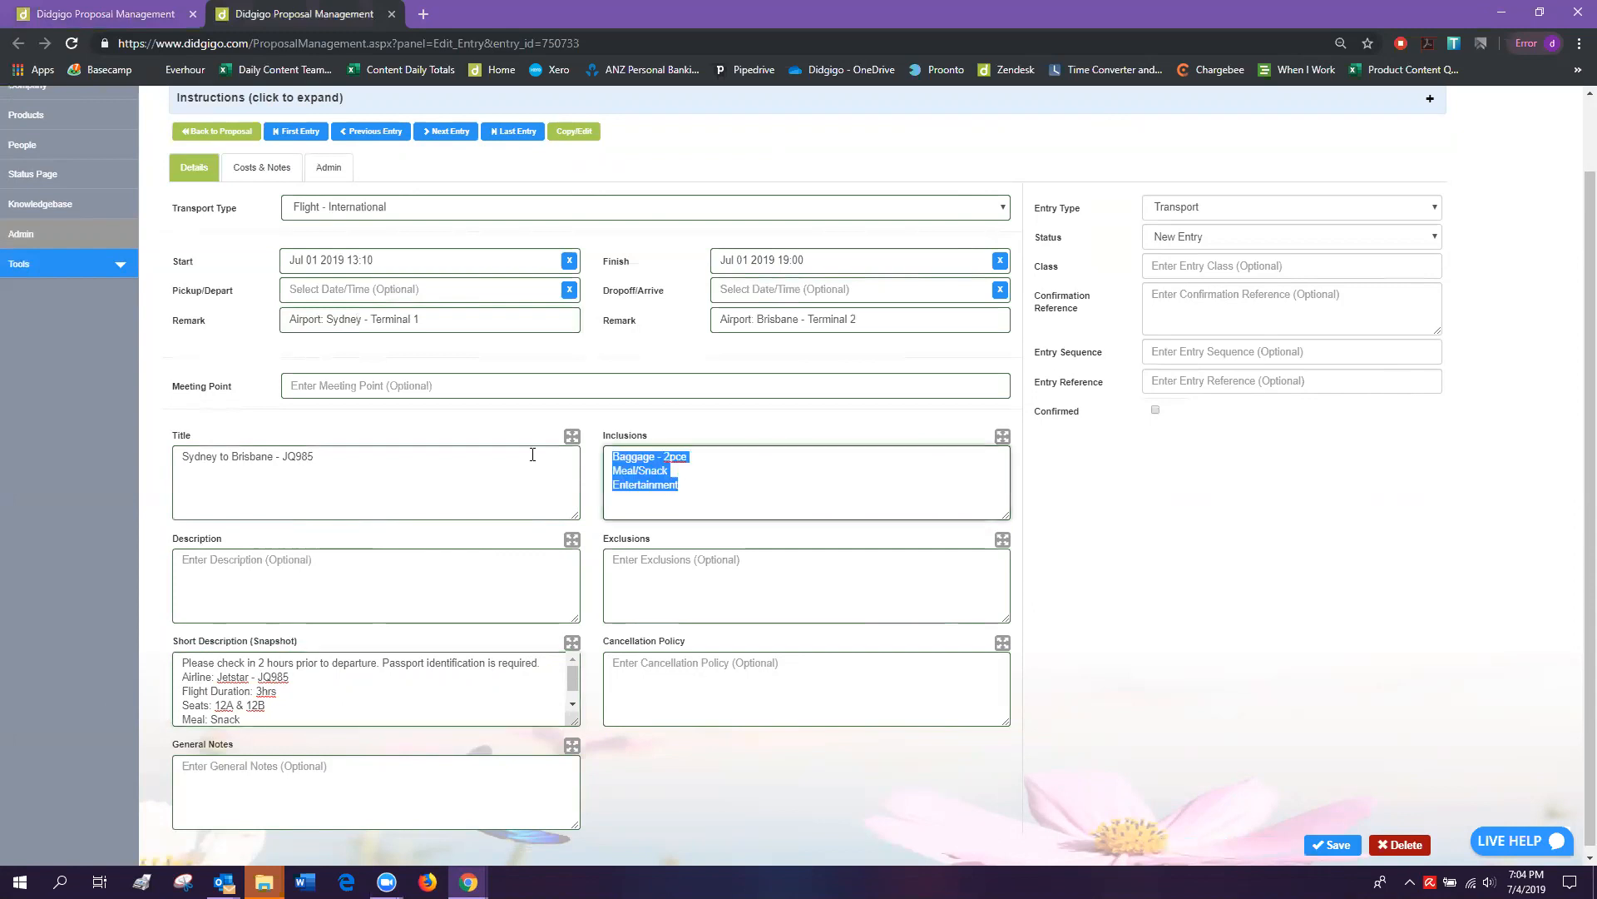
key(BackSpace)
click(233, 772)
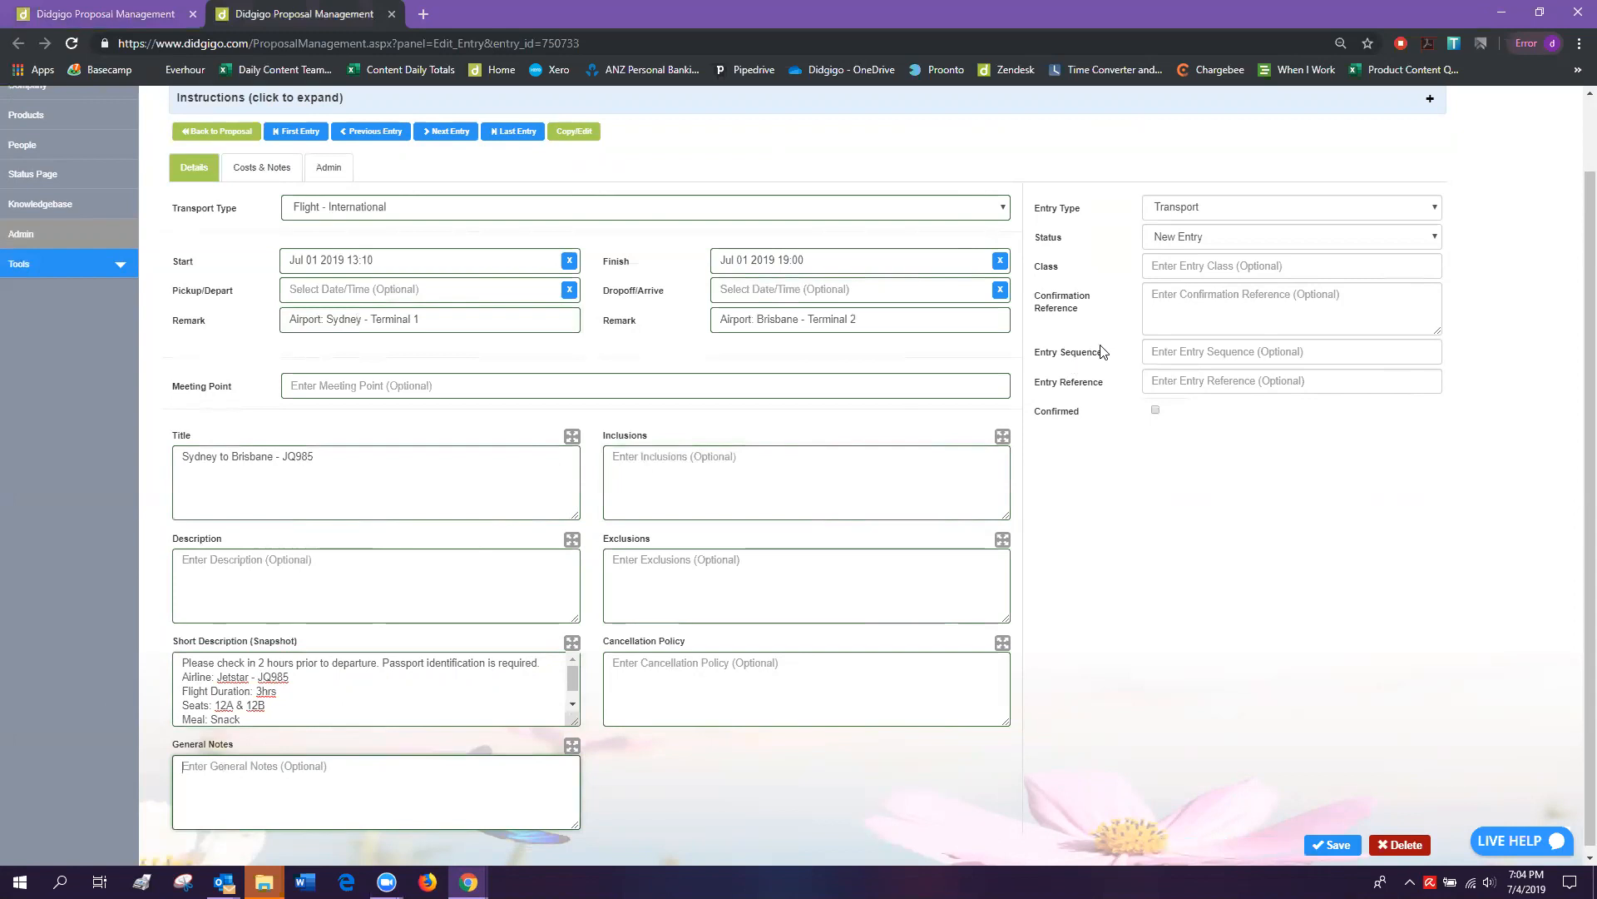
Enter the flight's confirmation reference and the class Economy (Y), and save the entry.
click(1178, 299)
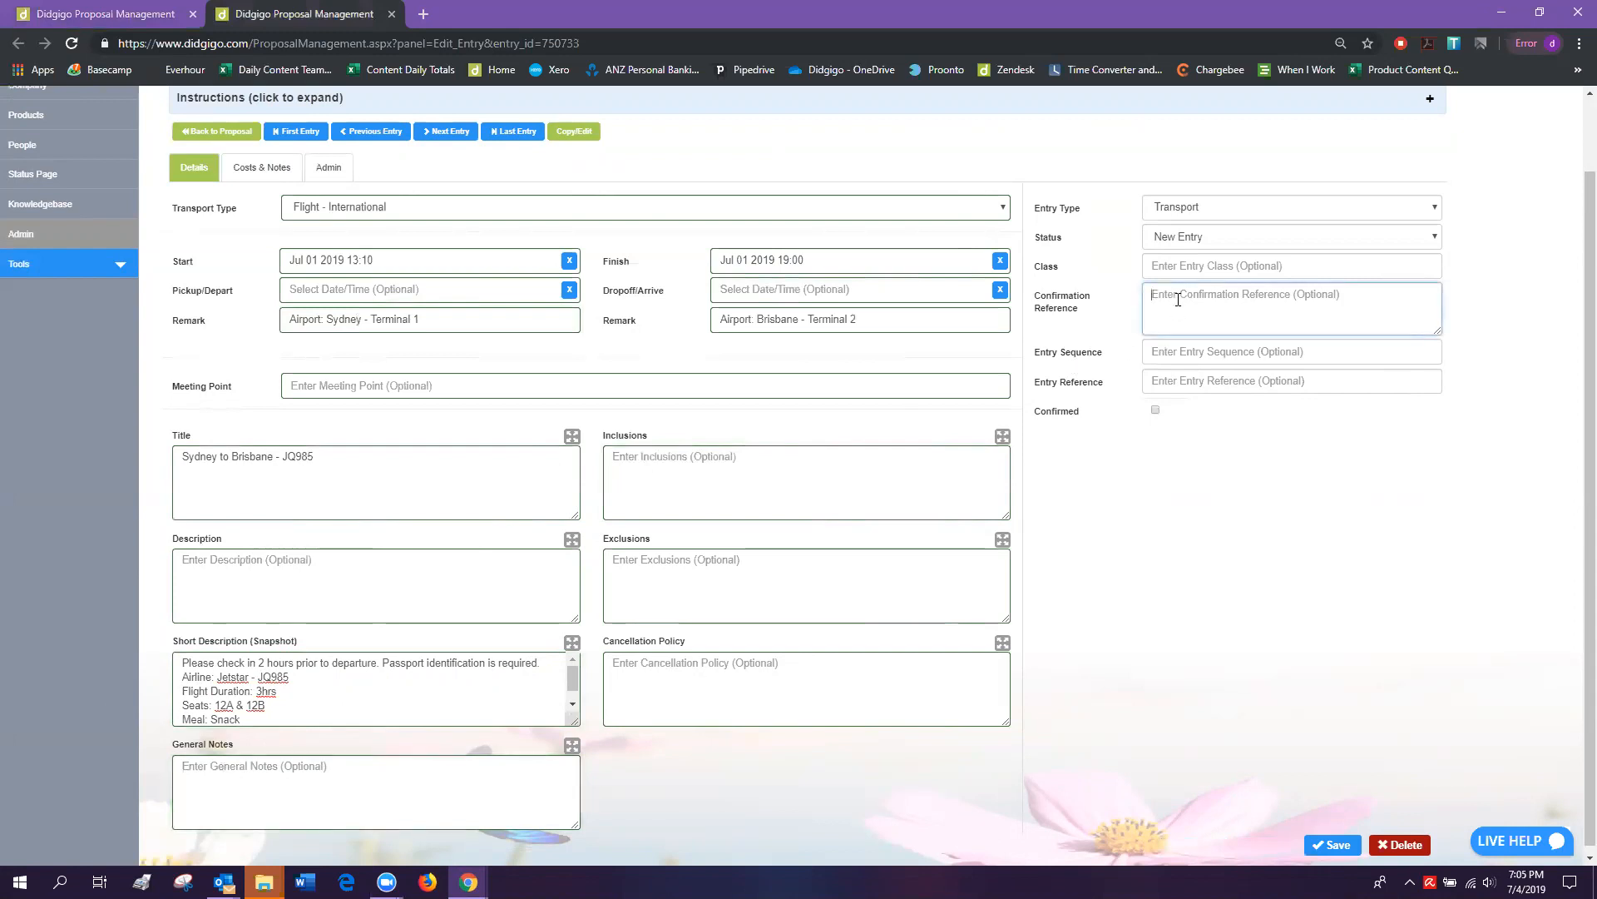
text(TET)
text(ST123)
click(1198, 266)
text(Economy)
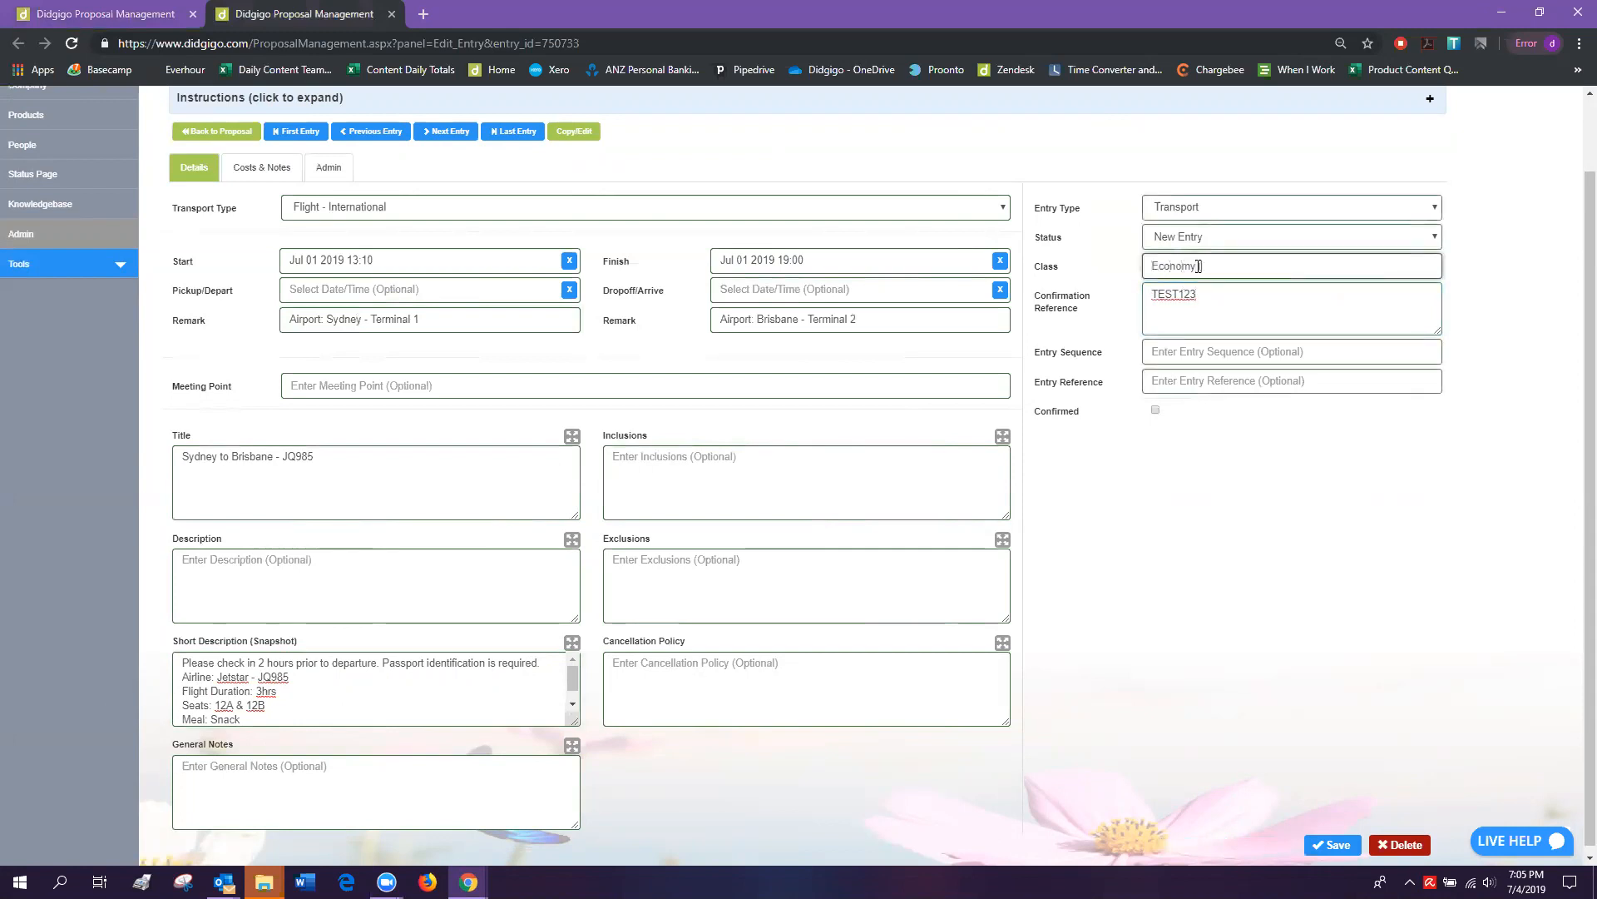
text( (Y)
click(1336, 846)
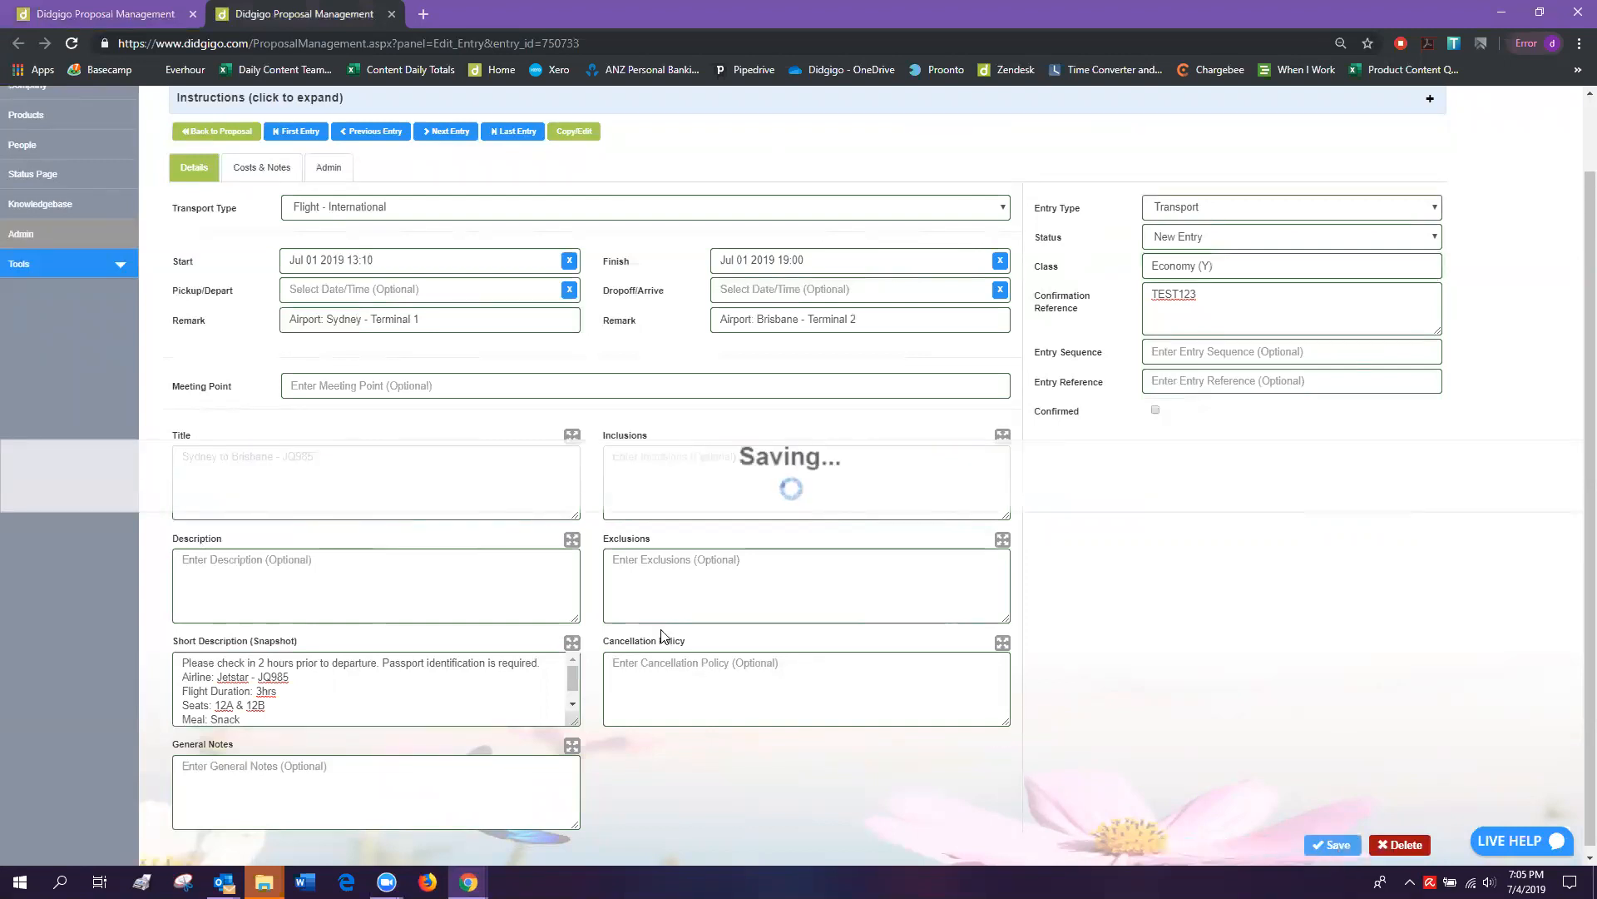
Advance from the saved flight to the Sydney destination entry and review its full description.
click(175, 11)
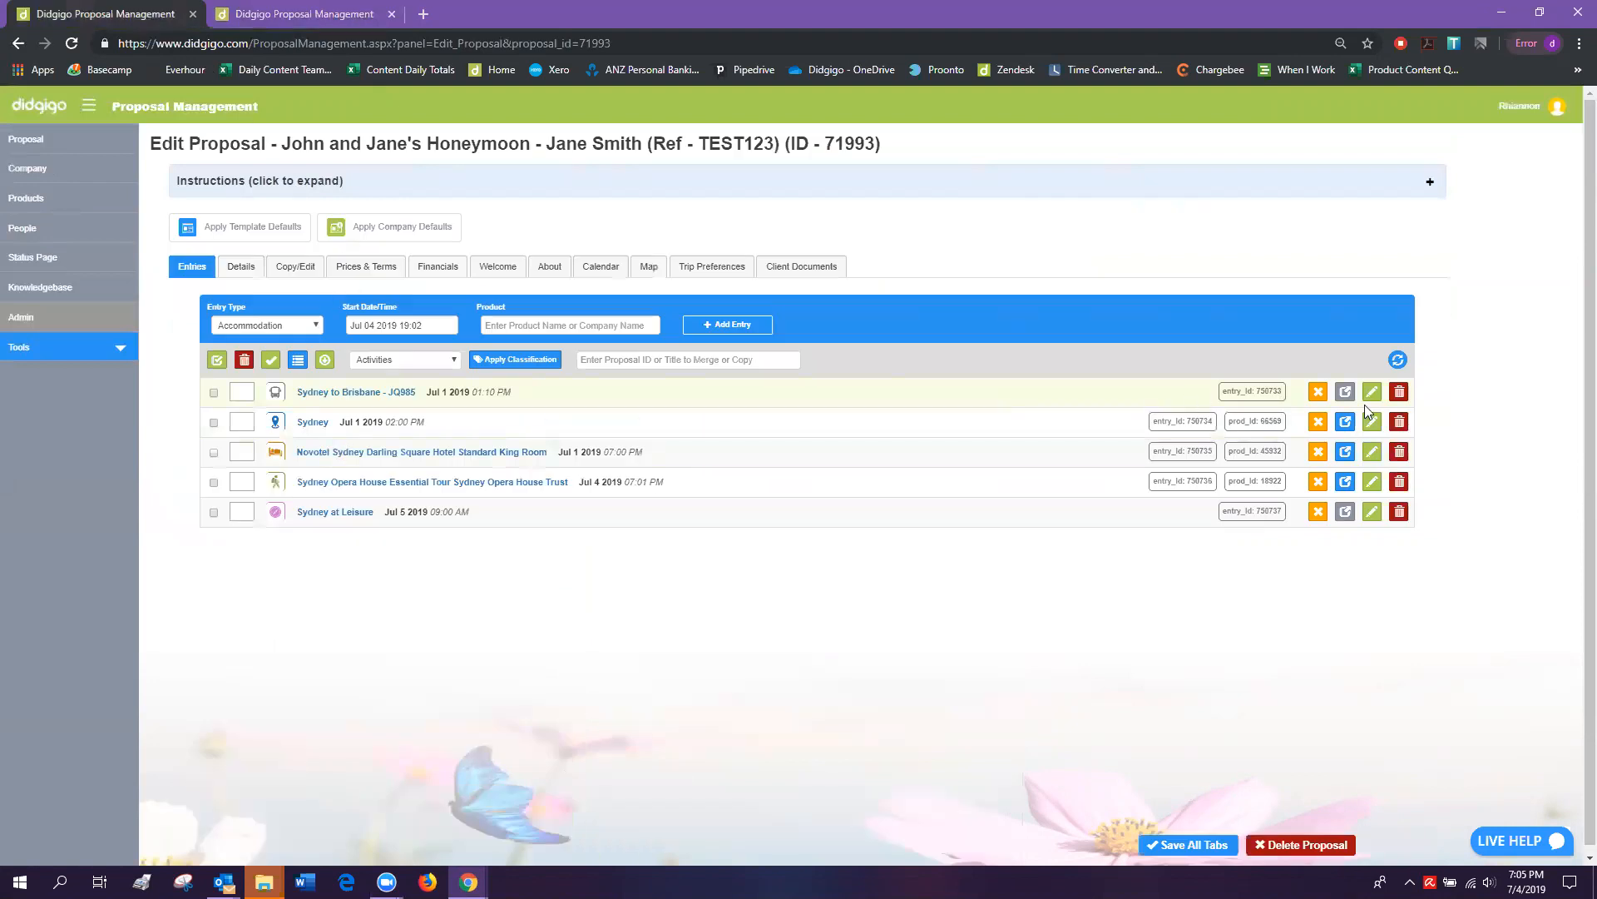
click(303, 14)
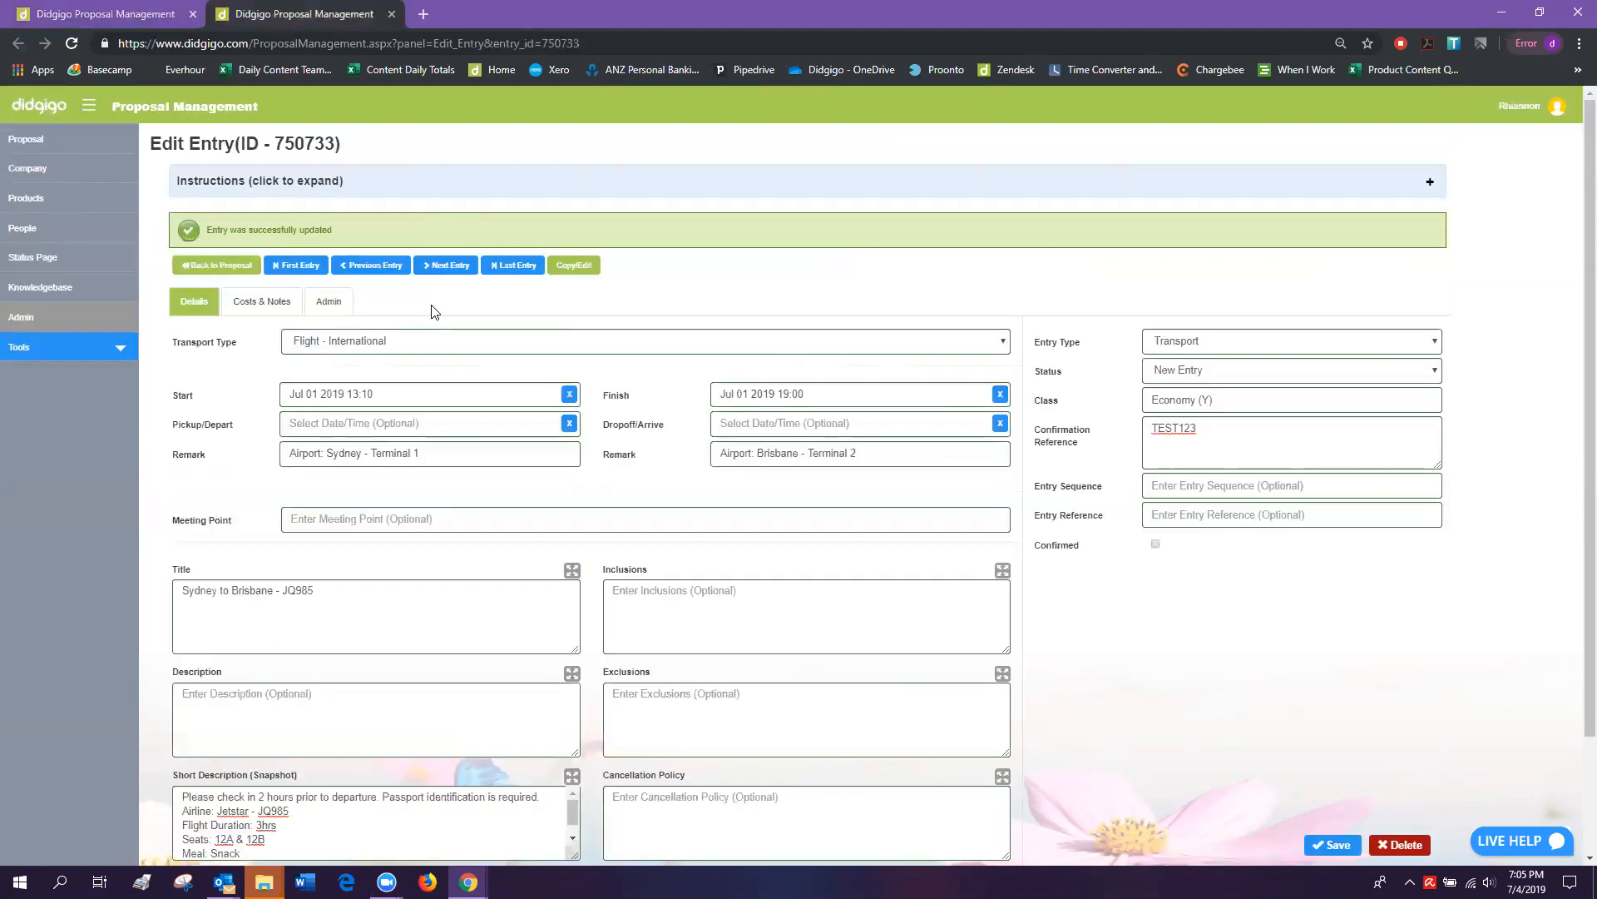
click(446, 266)
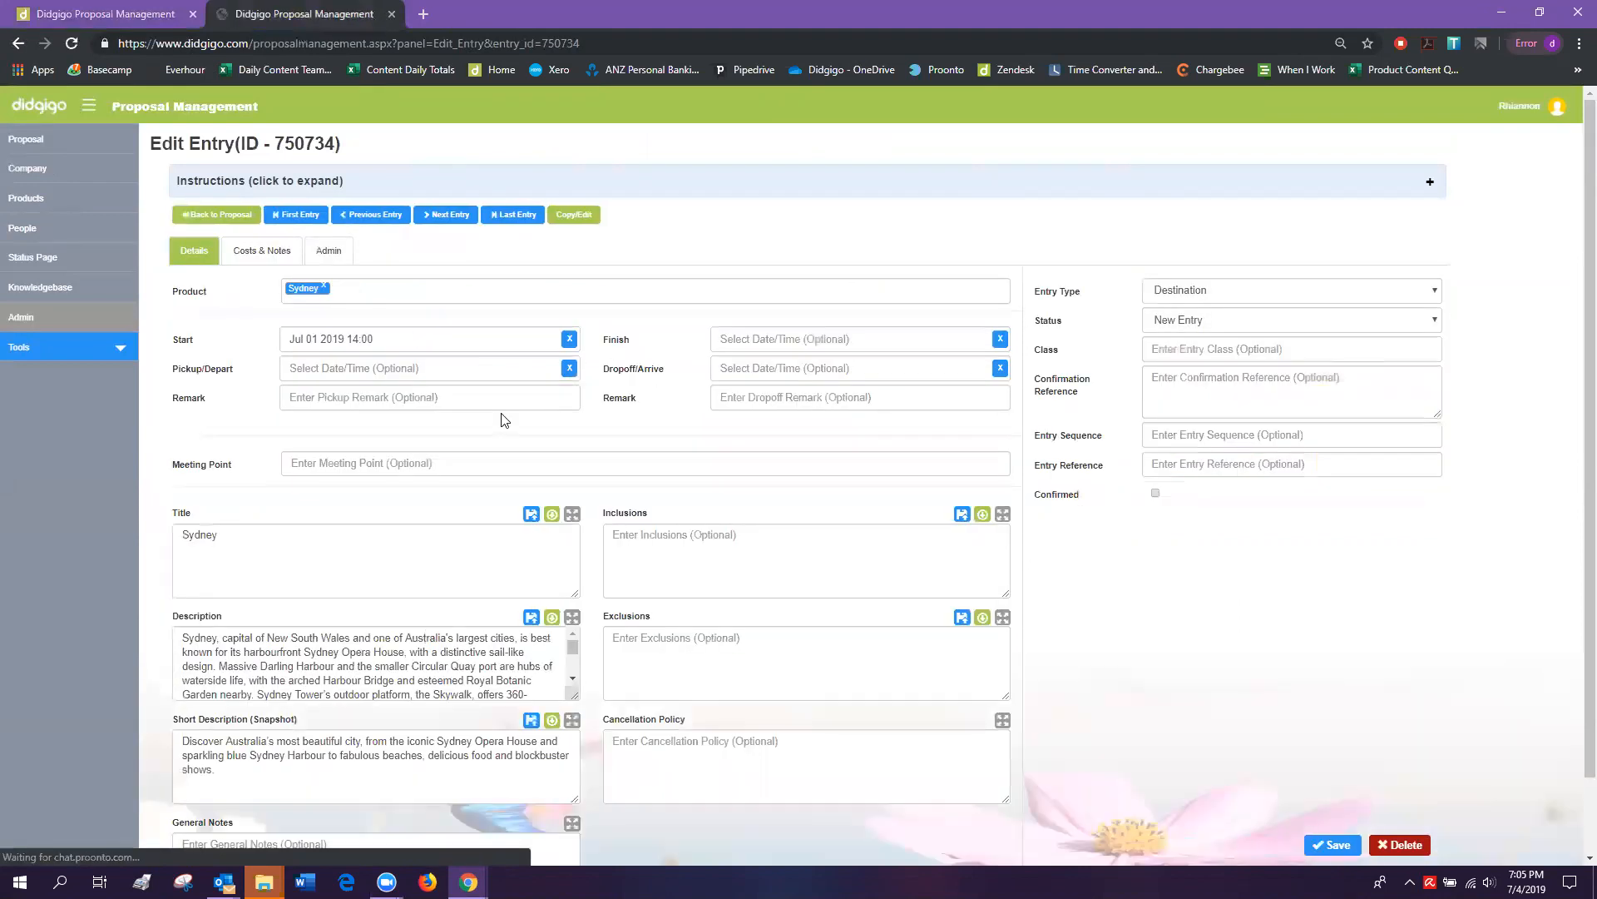
scroll(481, 412, down, 1)
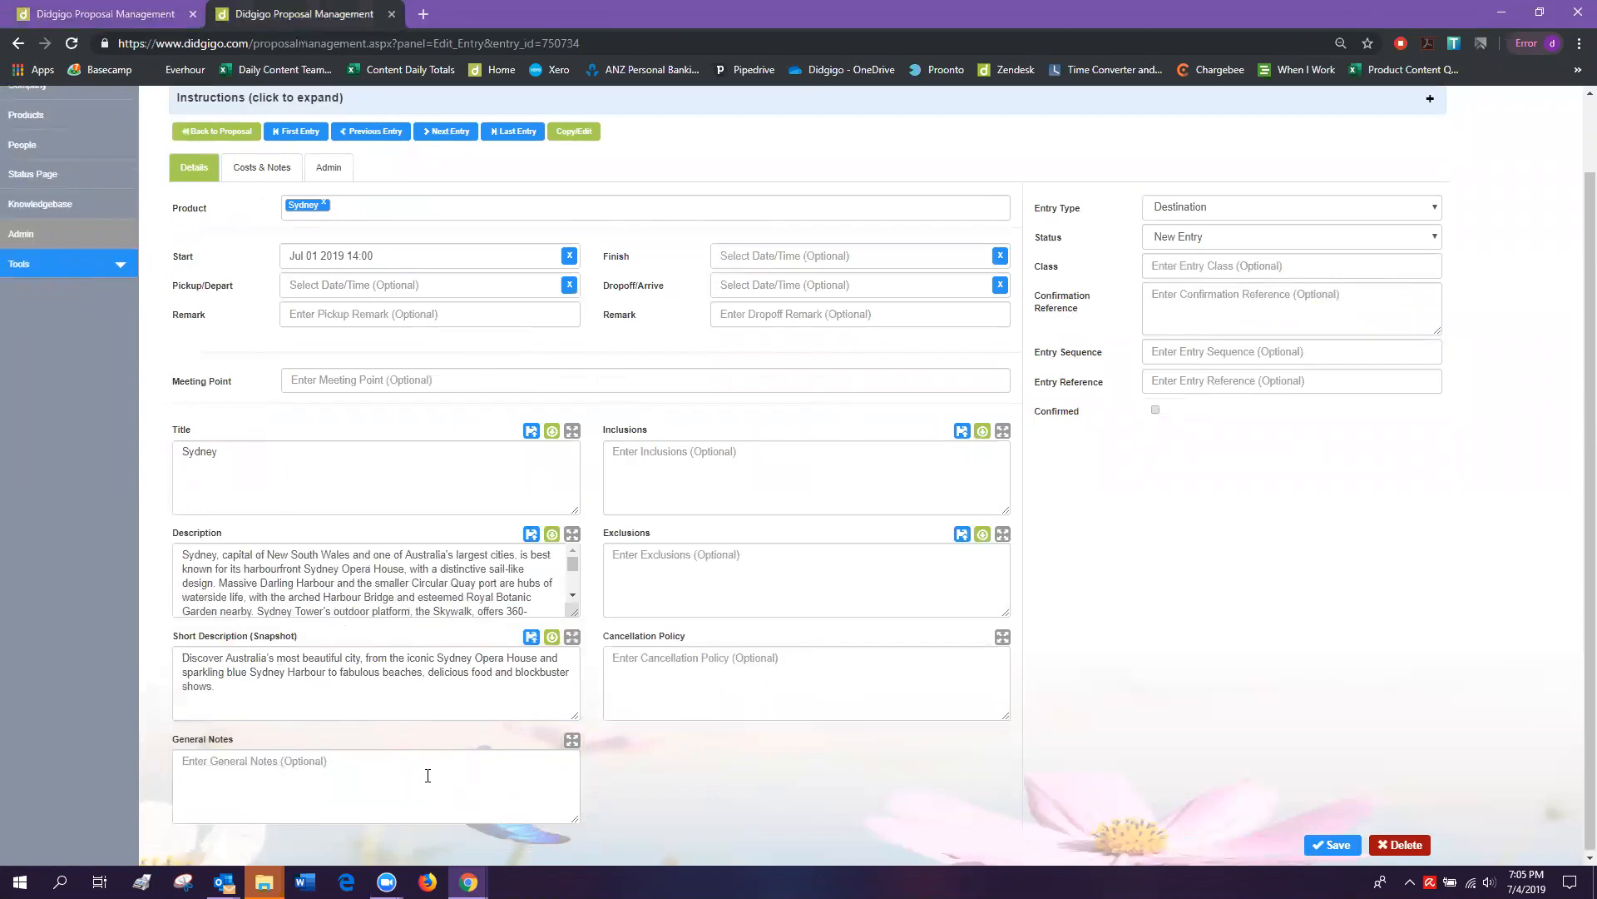
scroll(371, 592, down, 5)
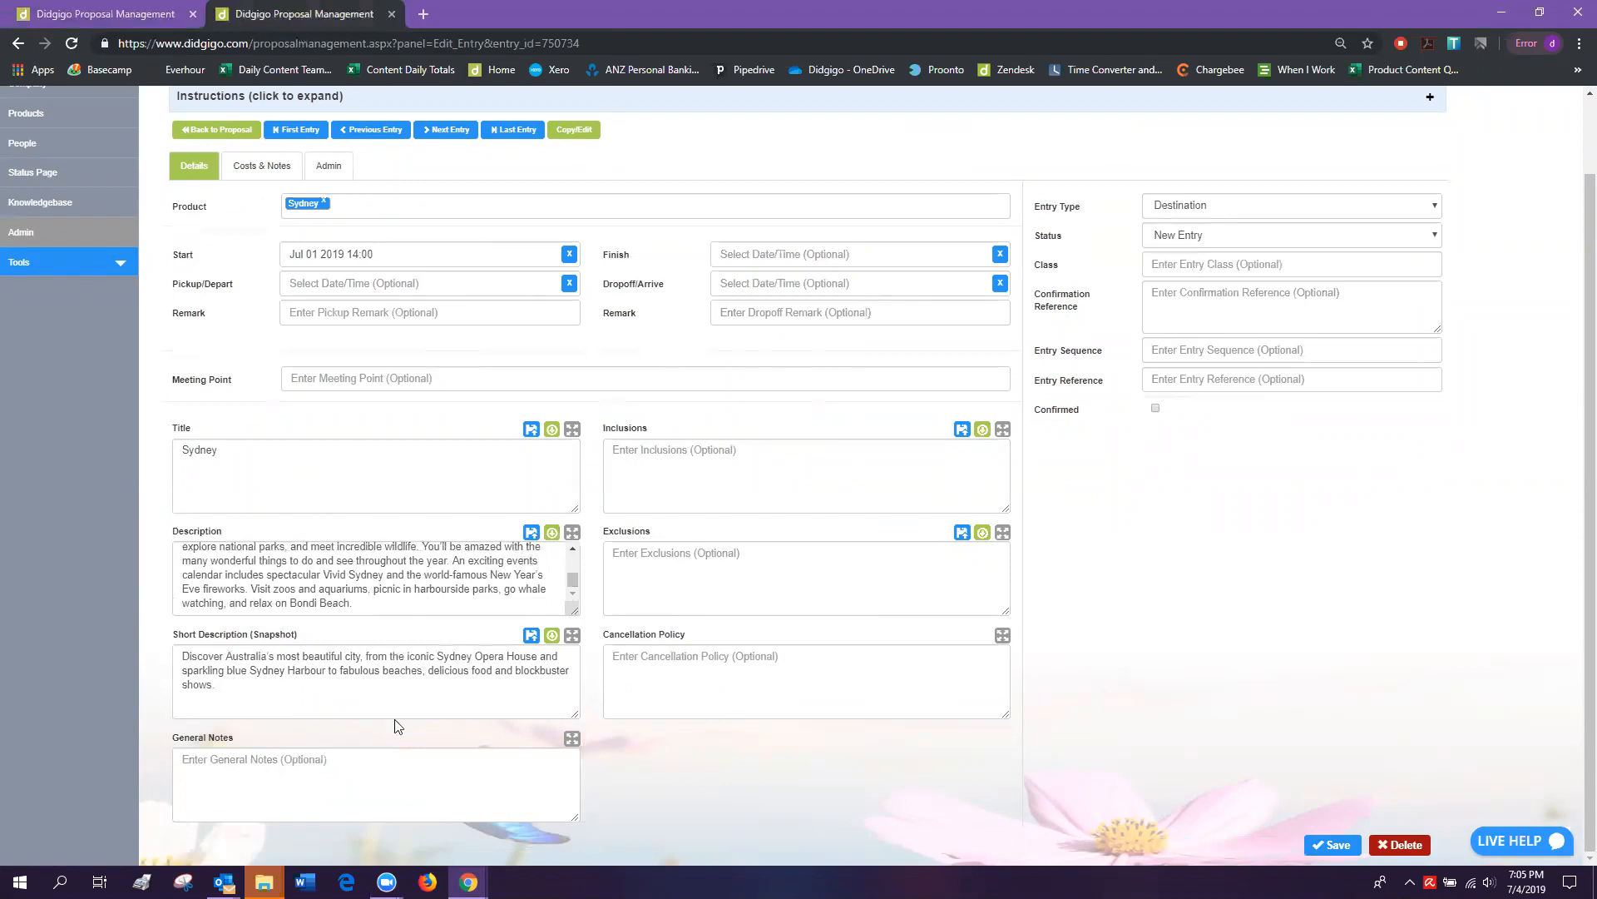
click(223, 449)
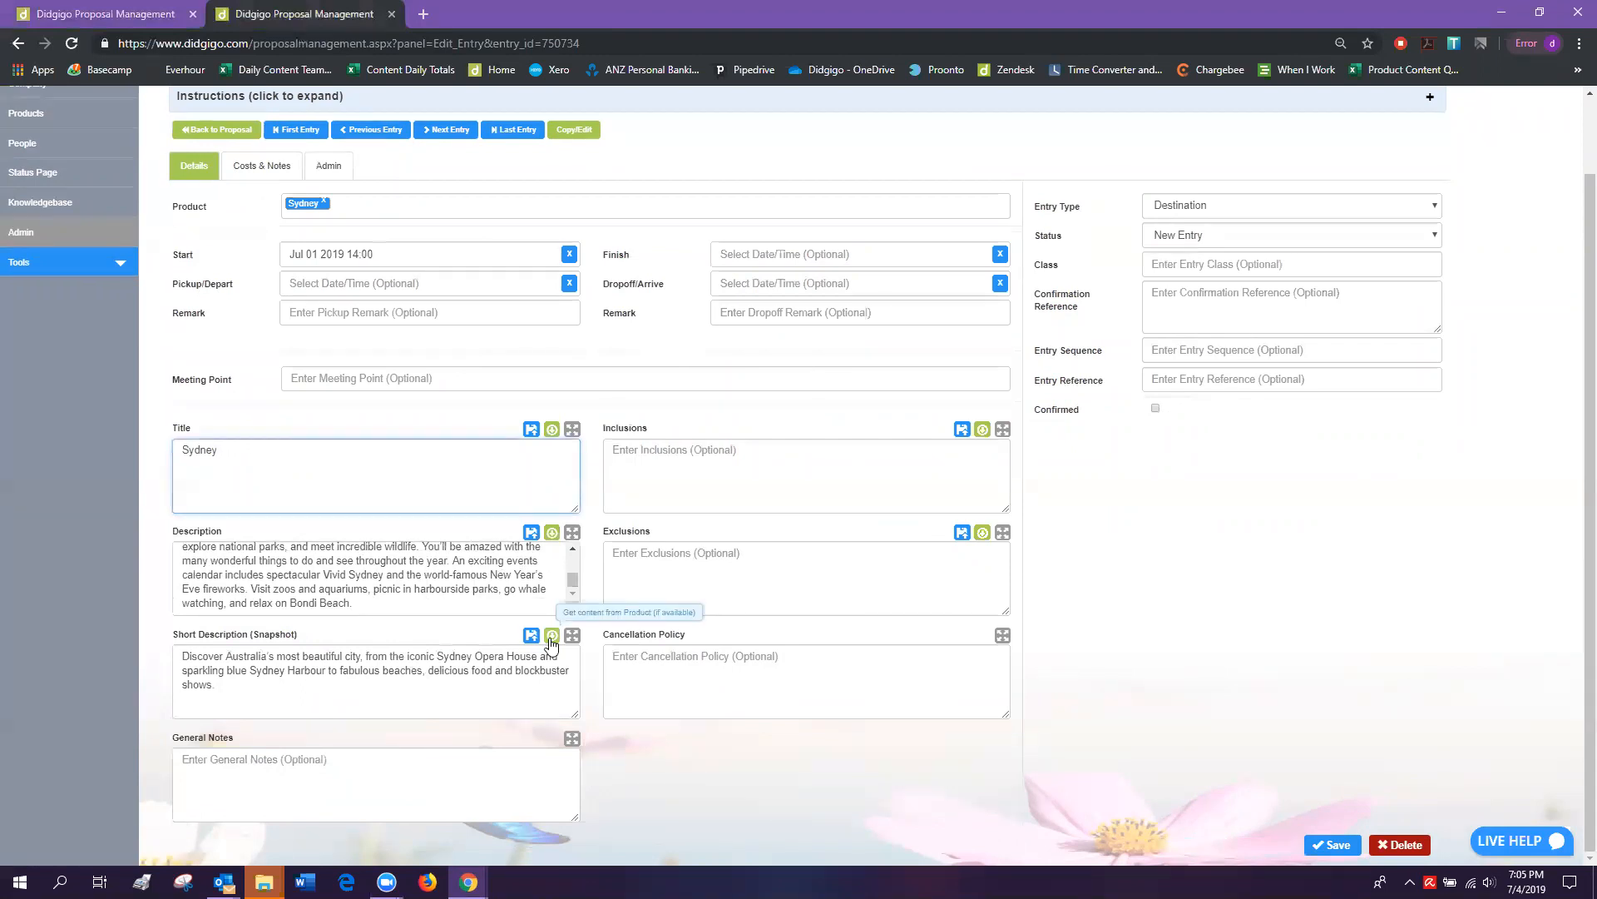
text(eisure)
key(BackSpace)
key(BackSpace)
key(BackSpace)
key(BackSpace)
Copy the Sydney description back to the page from its enlarged editor, and move on to the Novotel accommodation entry.
click(571, 533)
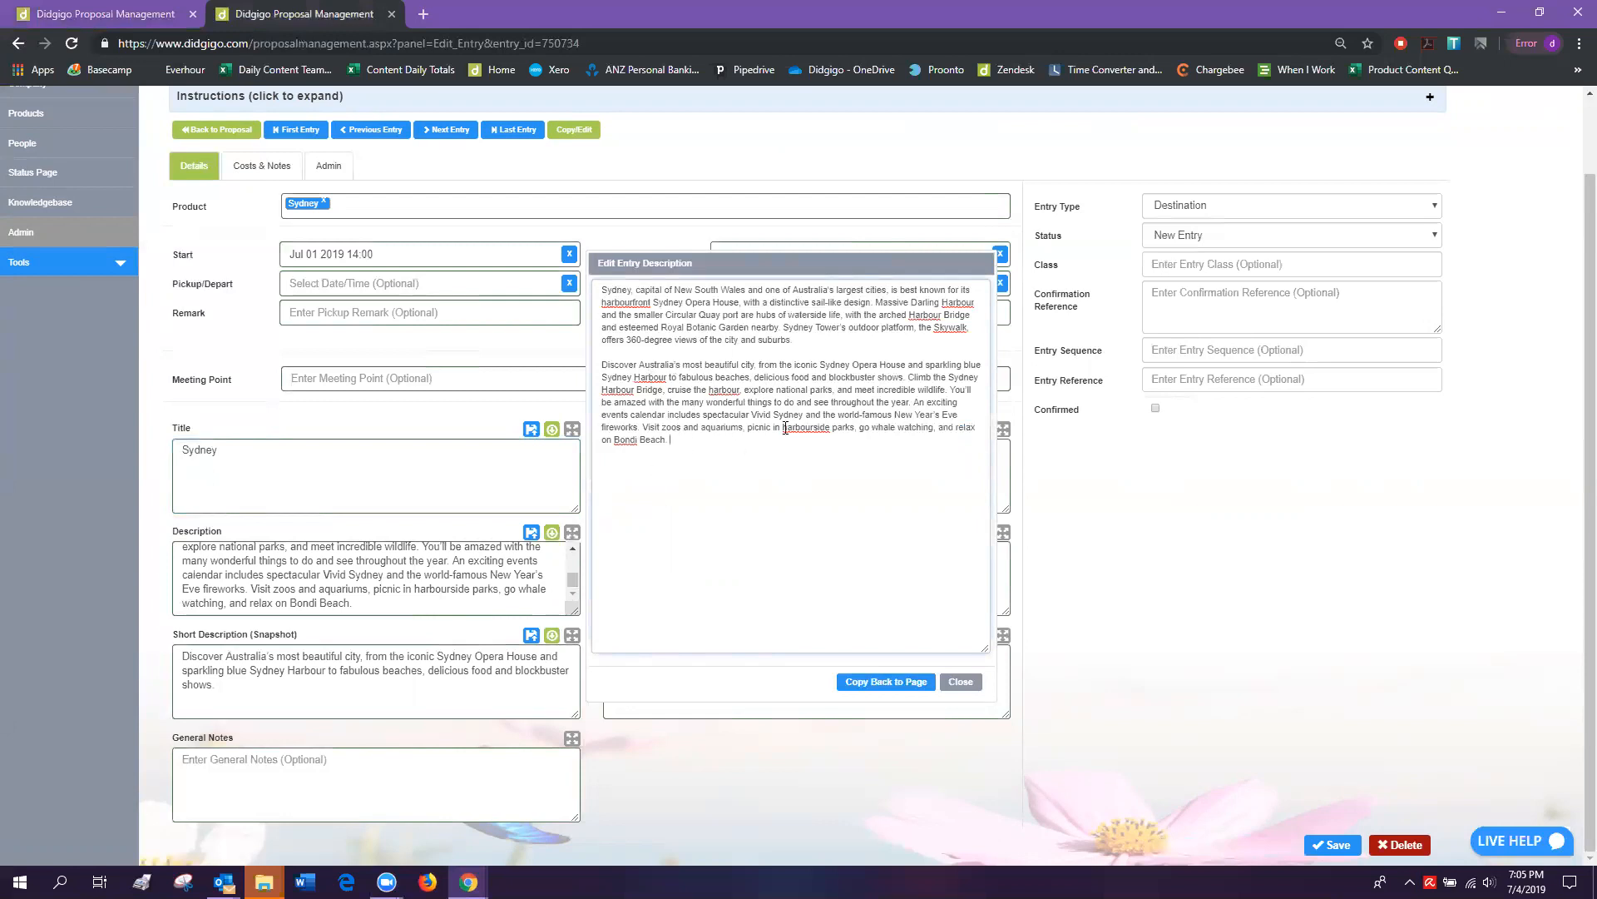
click(907, 681)
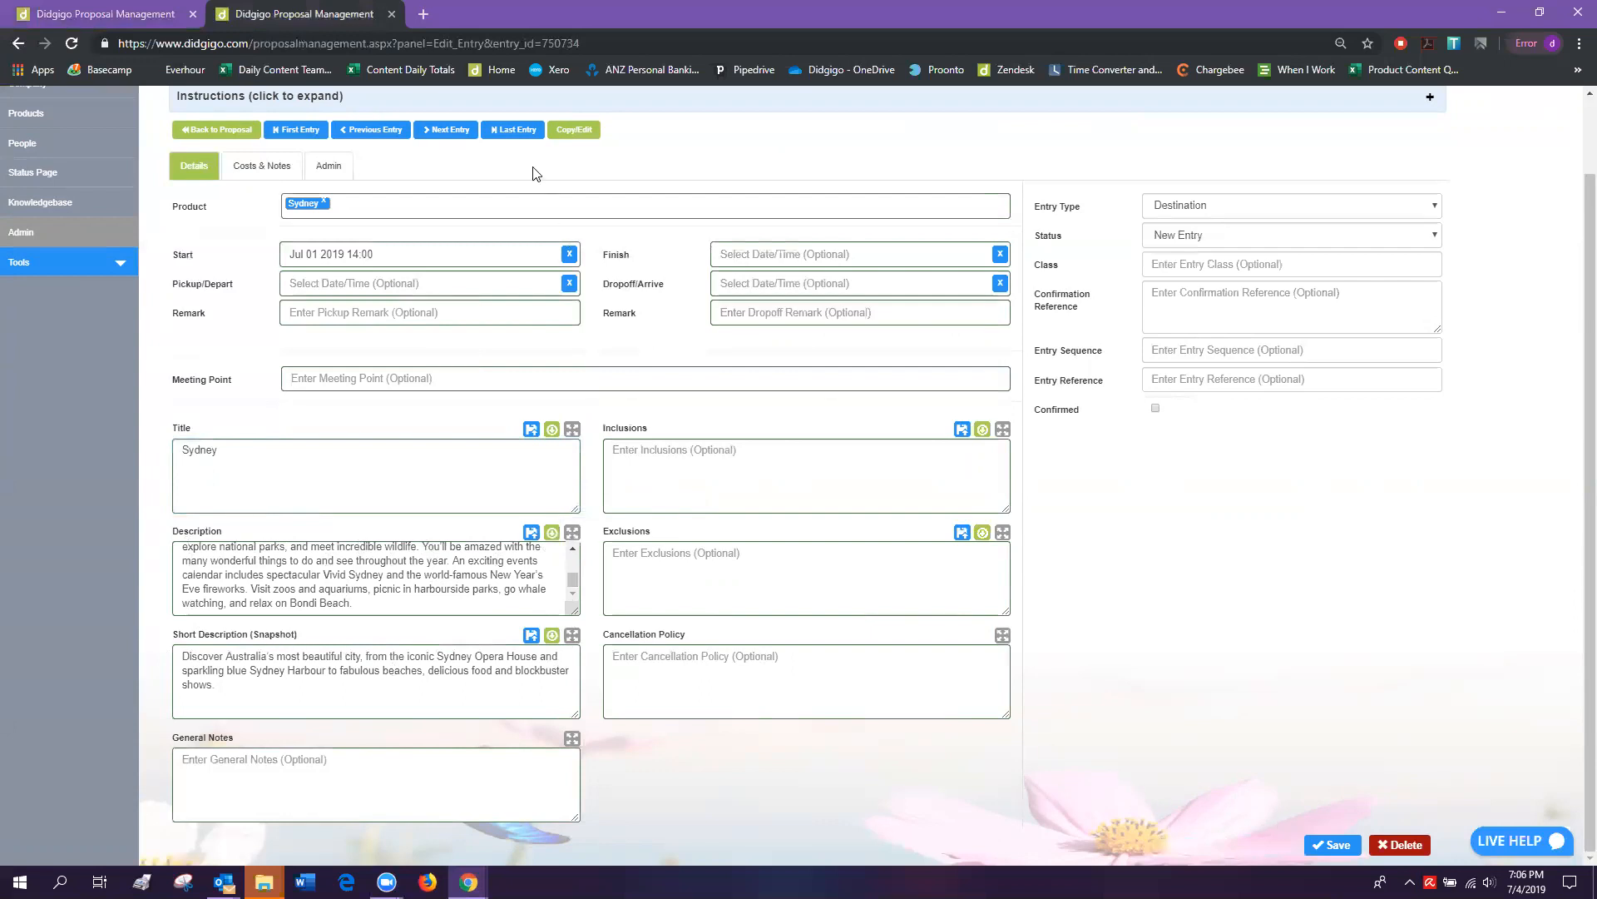
click(457, 143)
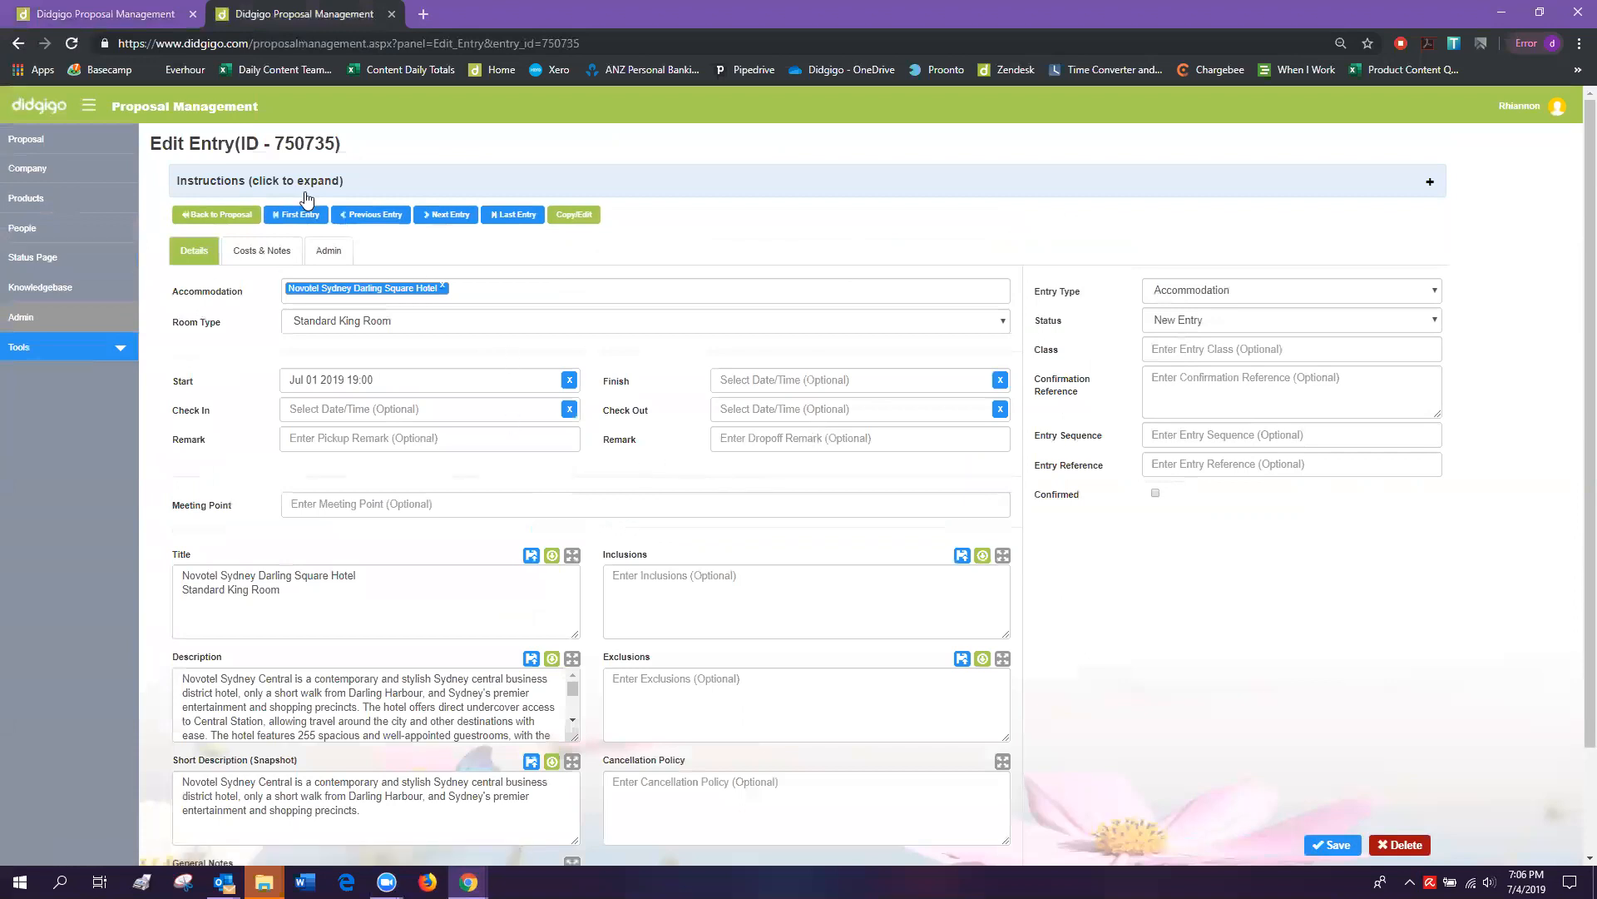
Enter Breakfast as the inclusions of the Novotel accommodation entry and fill in its confirmation reference.
scroll(345, 583, down, 2)
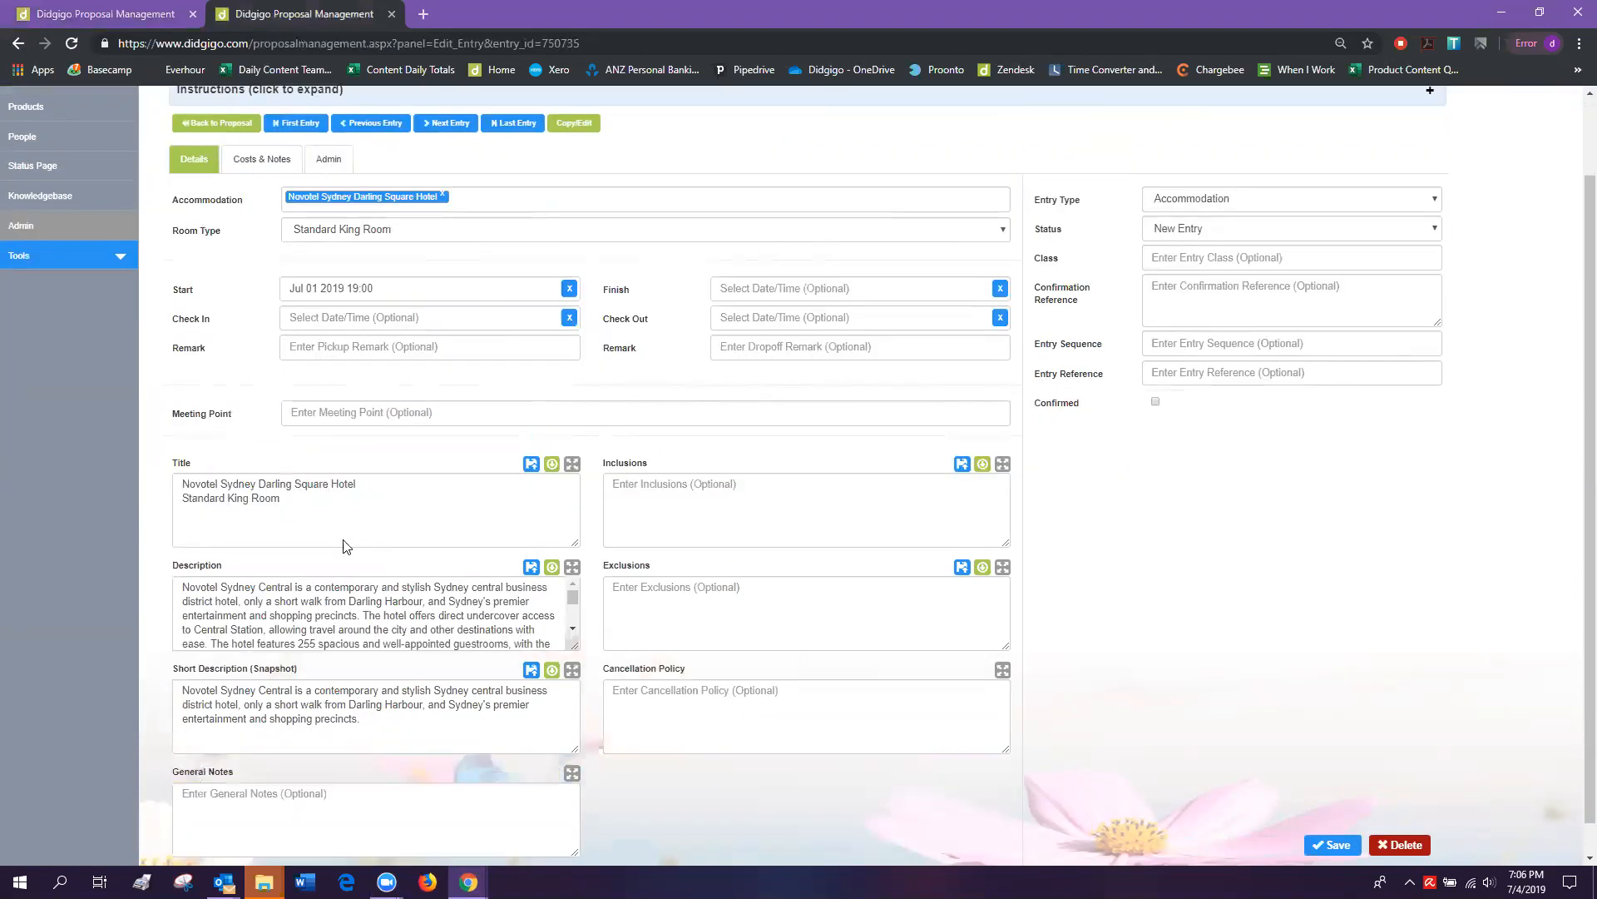
scroll(383, 579, down, 4)
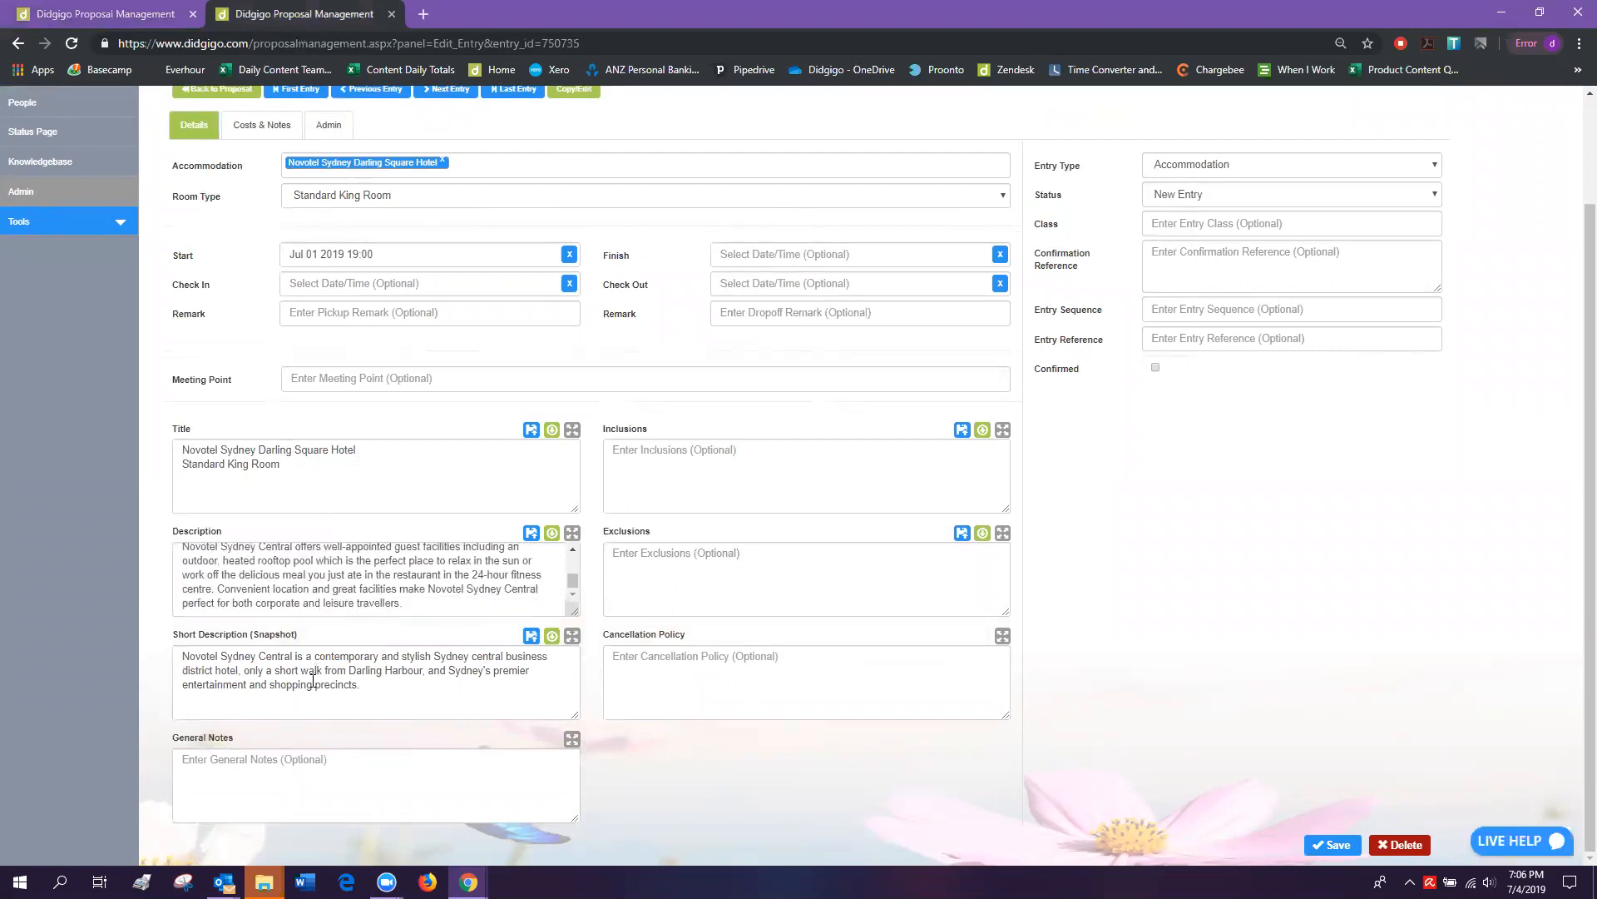
click(275, 764)
click(738, 689)
click(625, 453)
text(Breakfast)
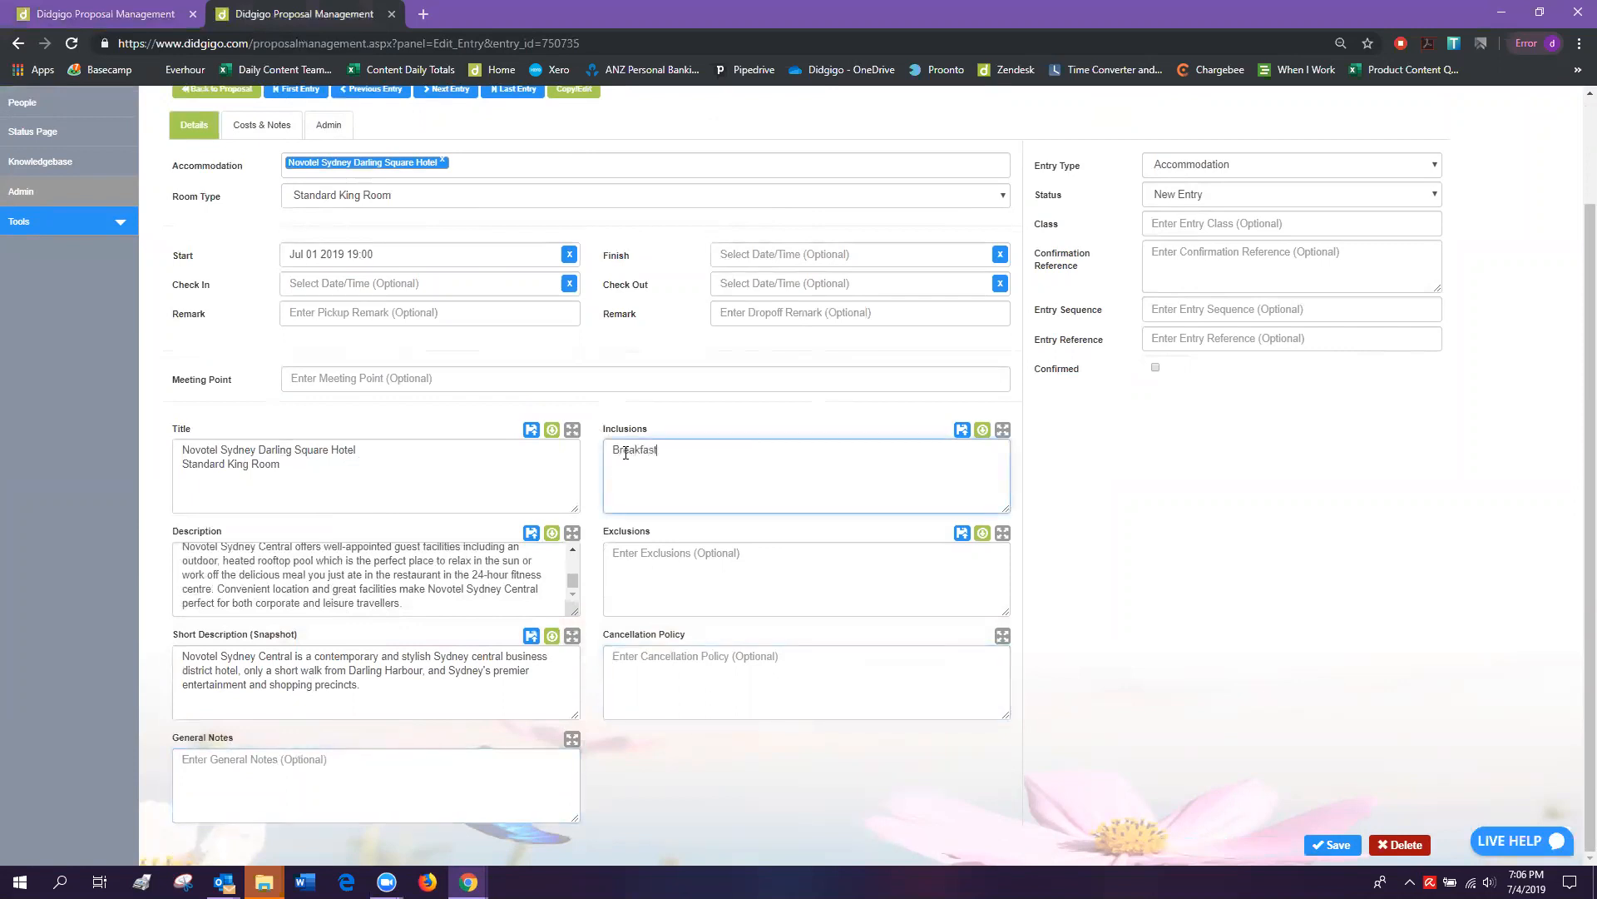
click(1198, 258)
text(TEST)
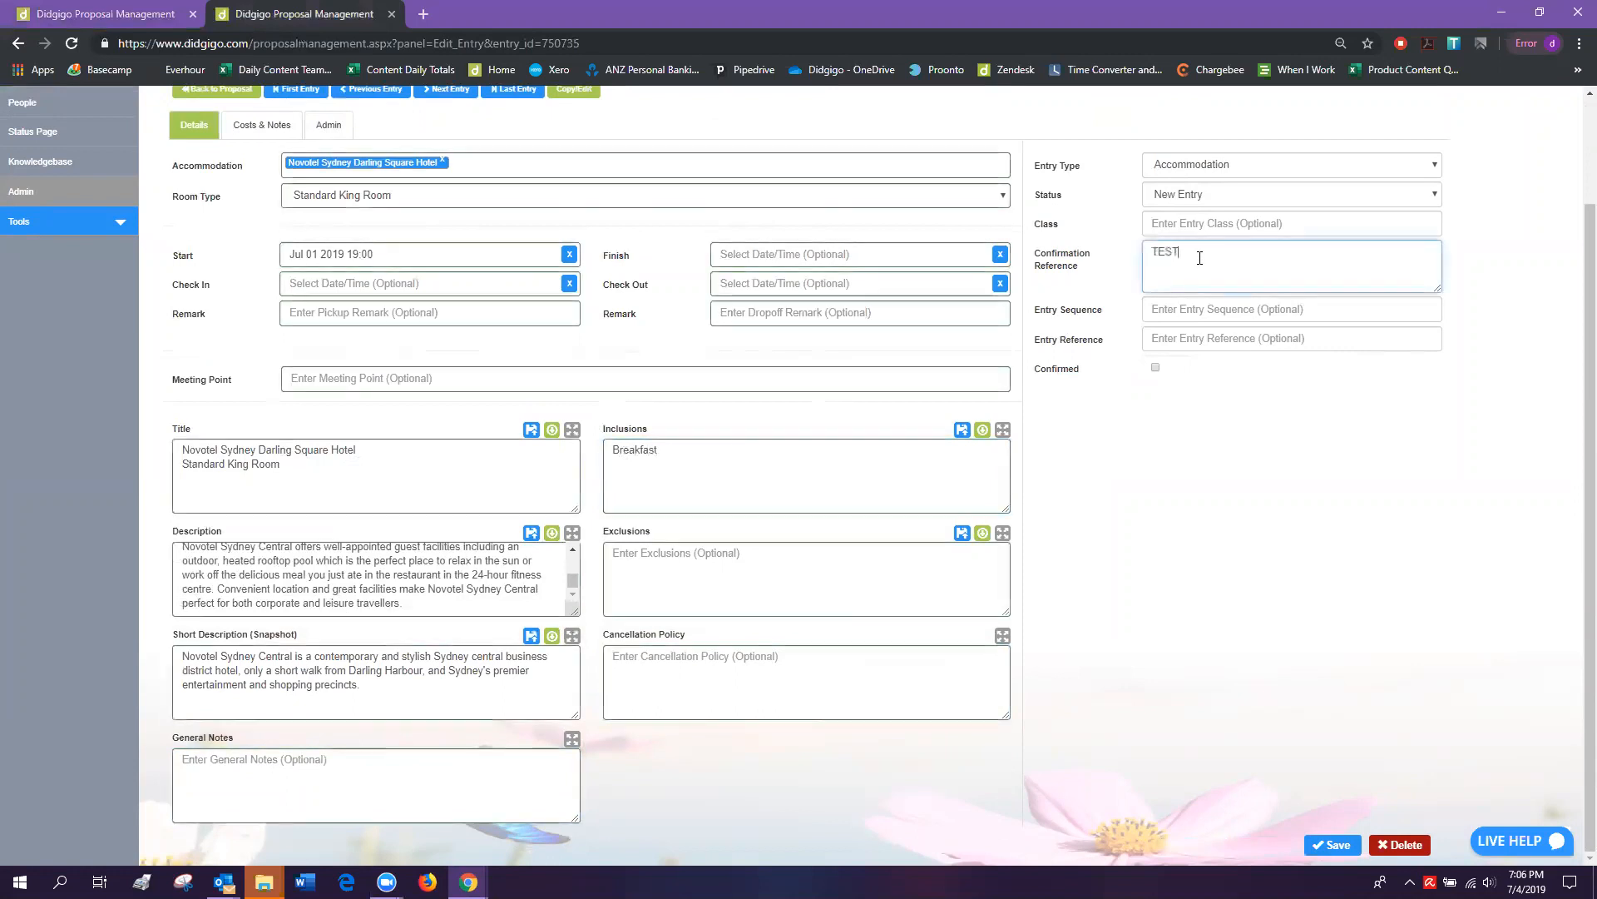
text(123)
Set the Novotel entry's finish date and time to Jul 08 2019 14:00.
click(795, 253)
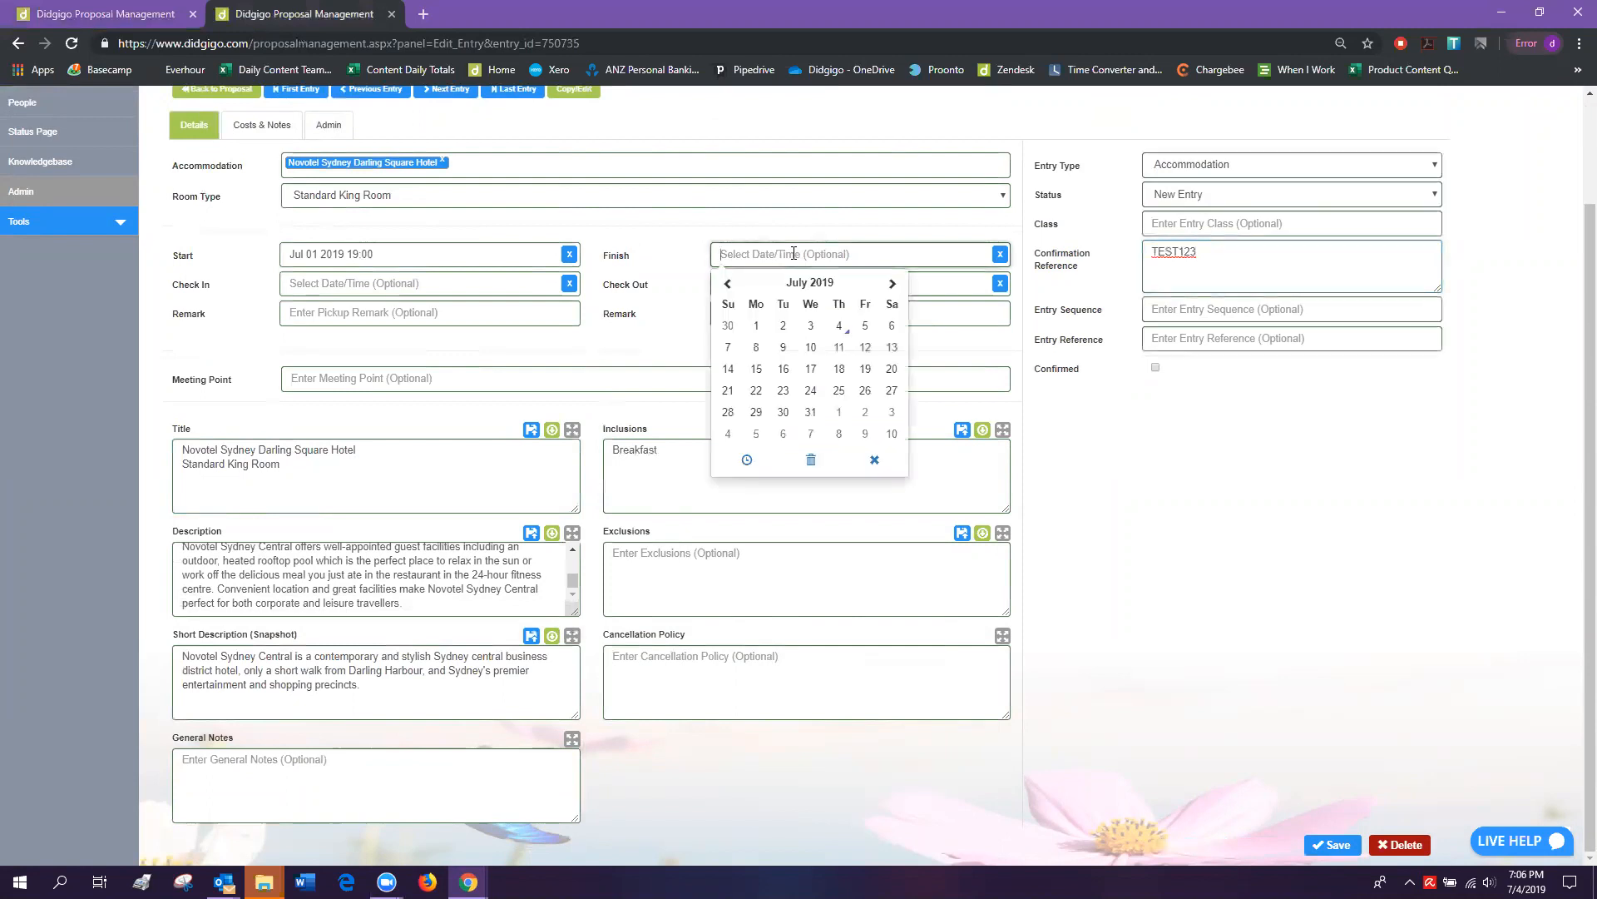
click(756, 348)
click(749, 460)
click(749, 385)
click(836, 393)
click(861, 387)
click(743, 321)
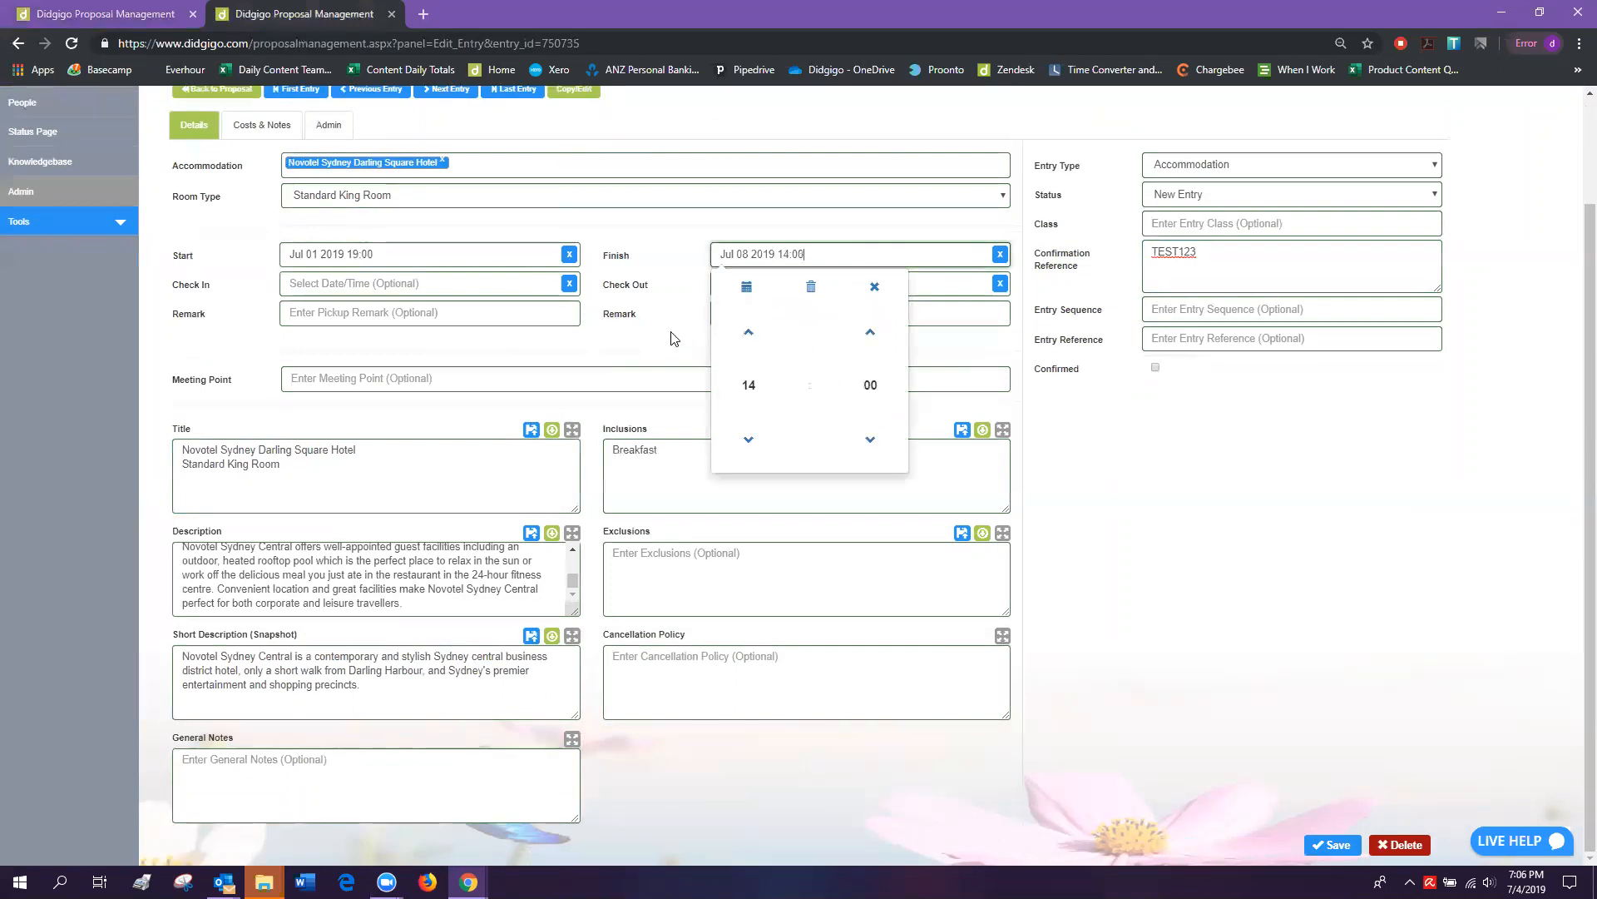
click(980, 491)
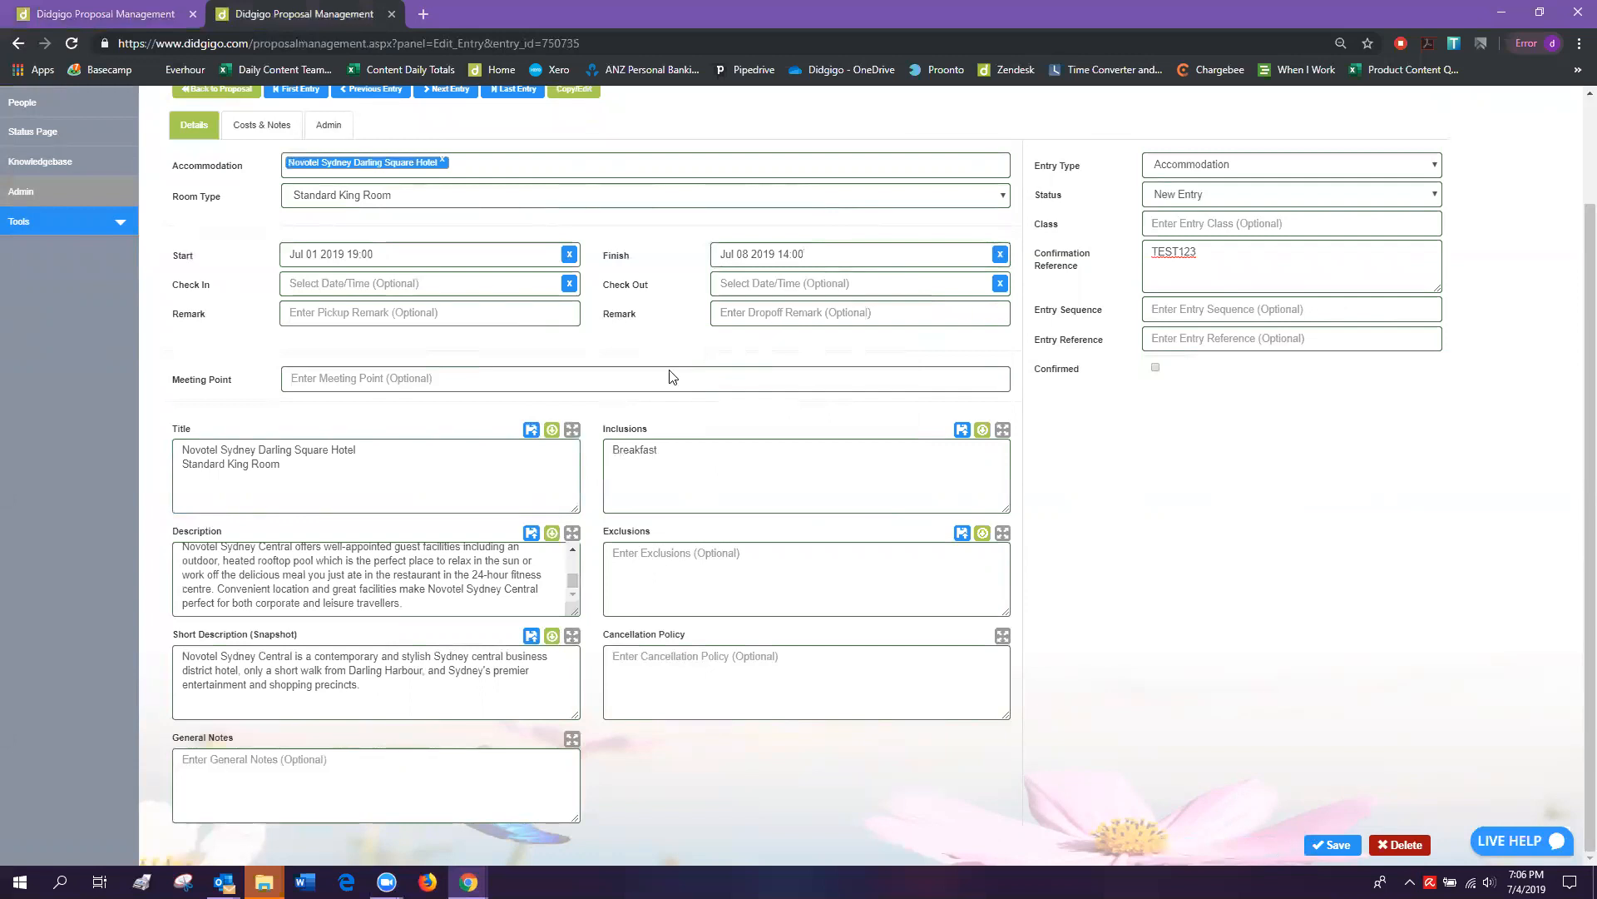
click(338, 472)
text(- Inc Breakfast)
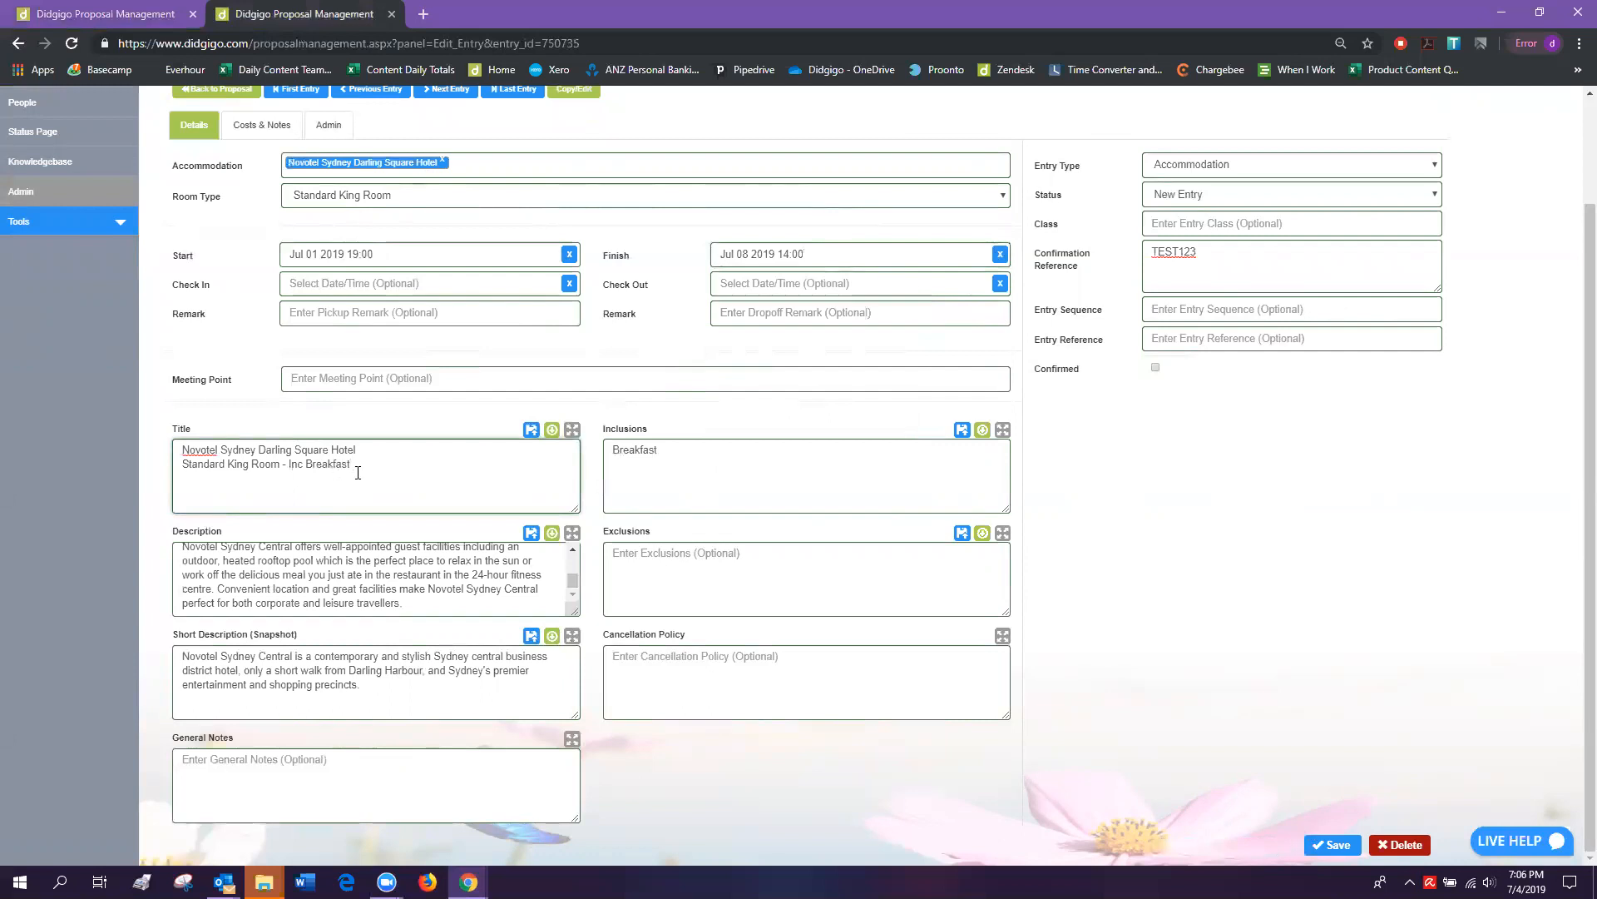
drag(358, 473, 285, 468)
key(BackSpace)
Save the Novotel entry and move on to the Sydney Opera House Essential Tour entry.
click(1334, 844)
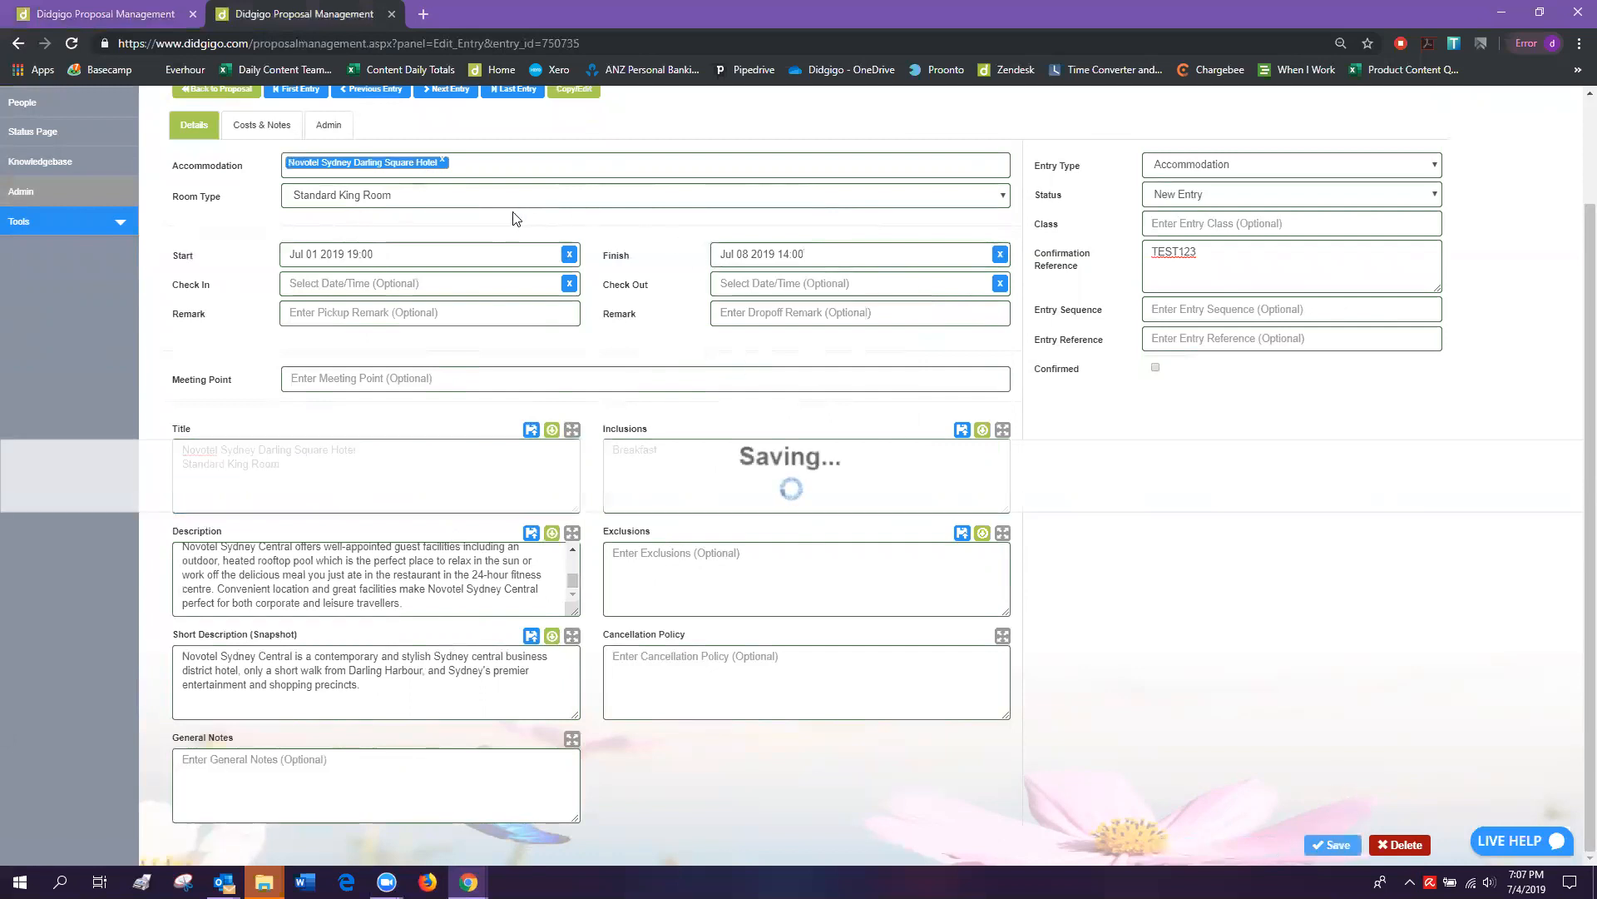
click(463, 266)
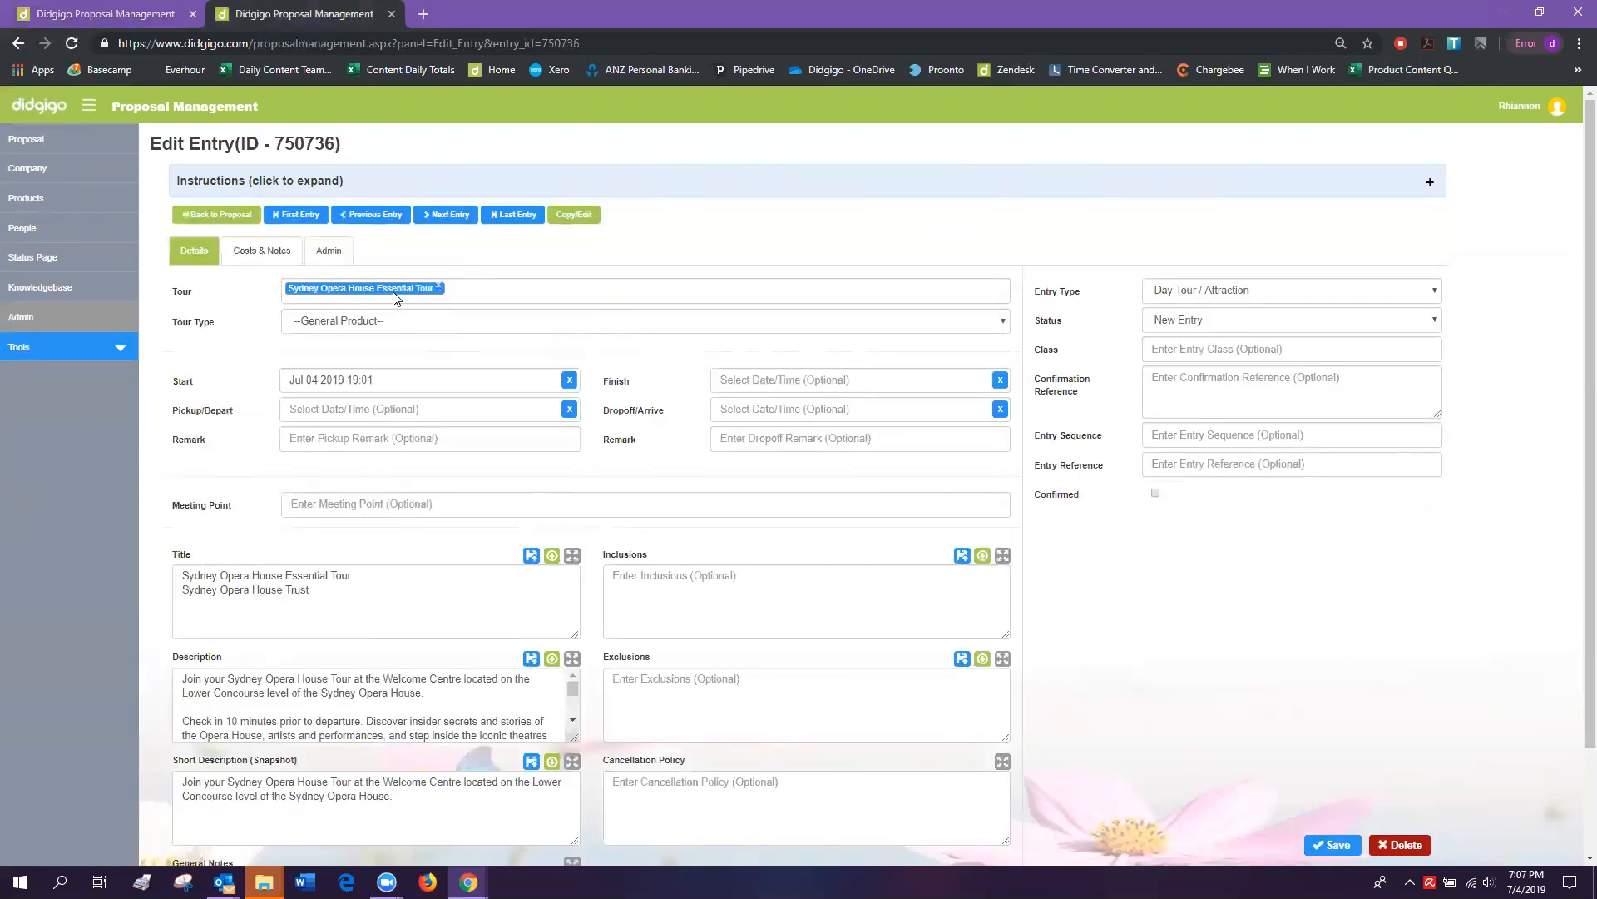
List Guided Tour, Lunch and Transfers on separate lines as the inclusions of the Opera House tour entry.
scroll(491, 491, down, 2)
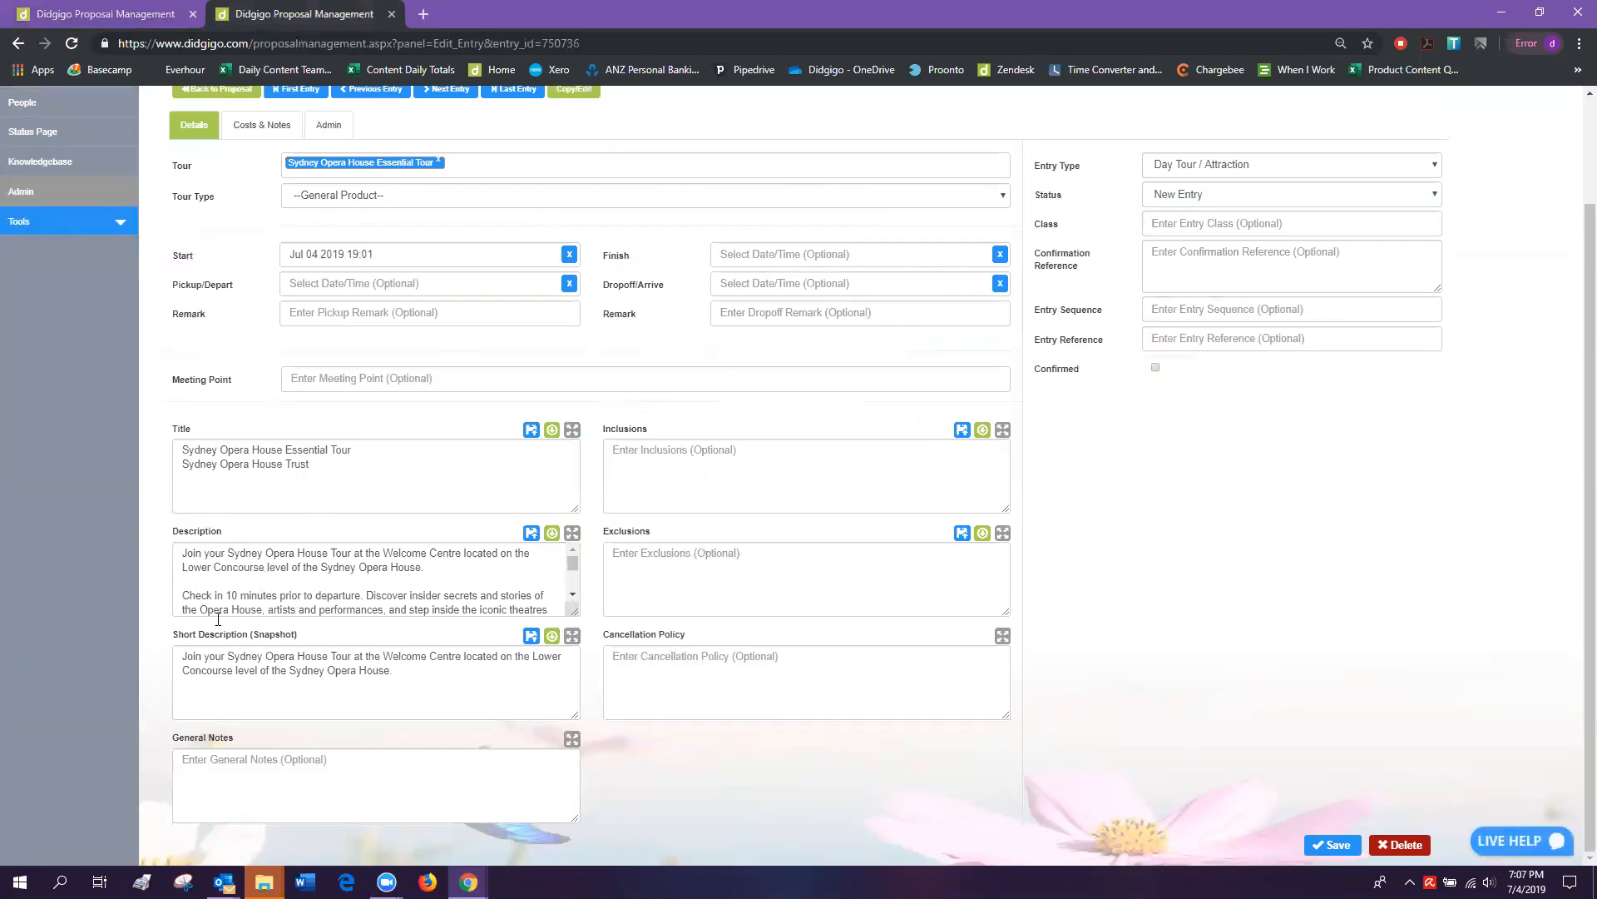
click(227, 773)
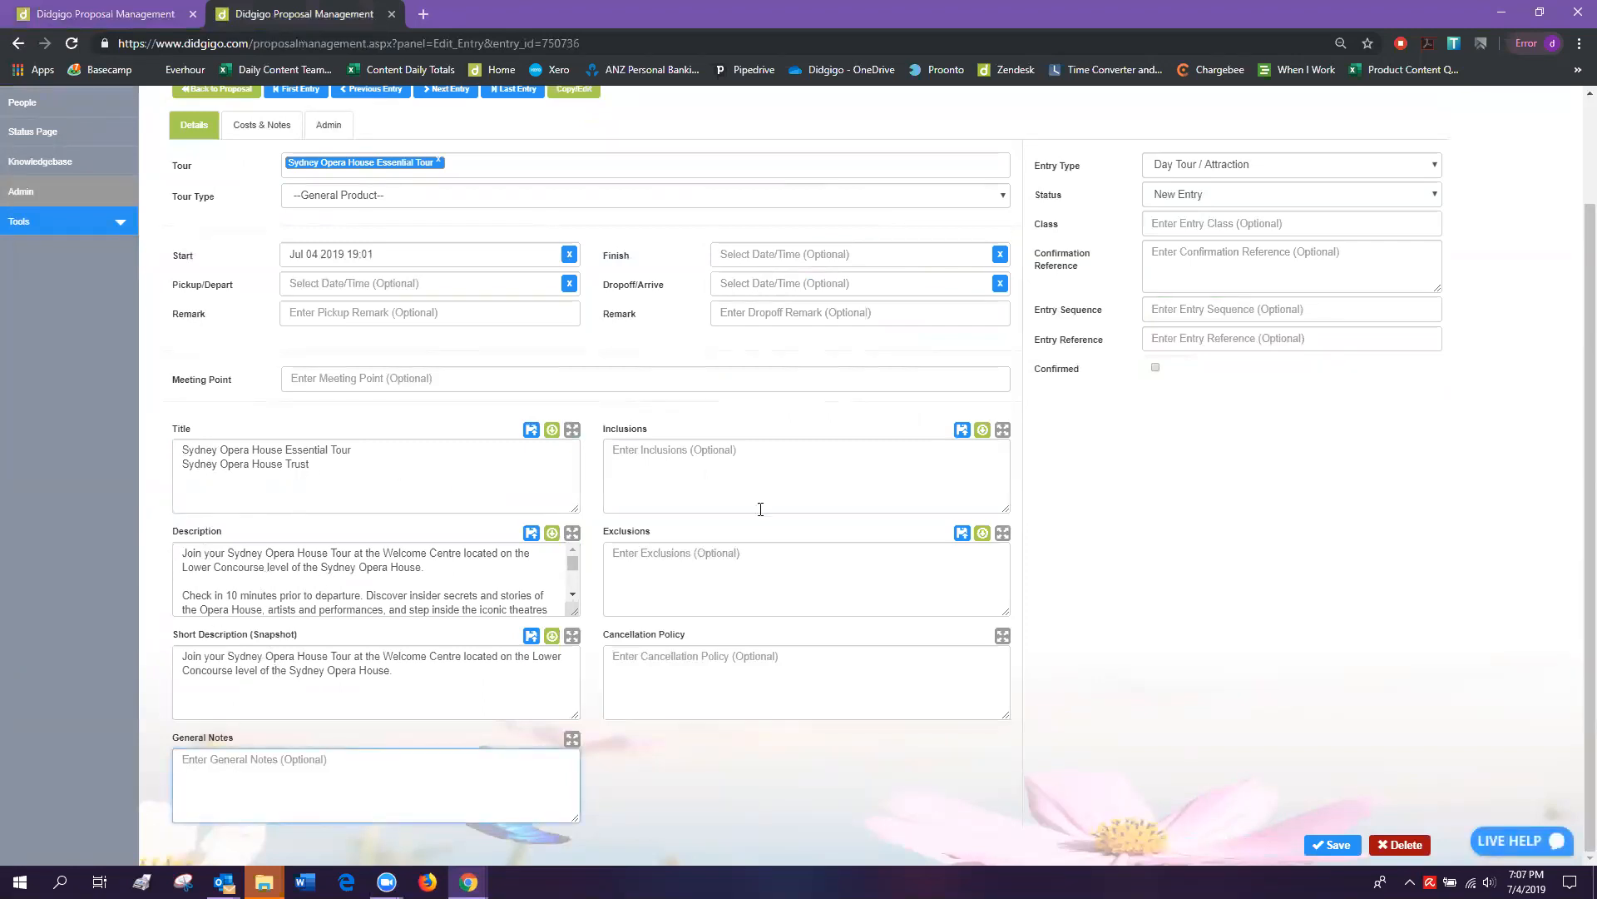
click(632, 450)
text(Guided Tour)
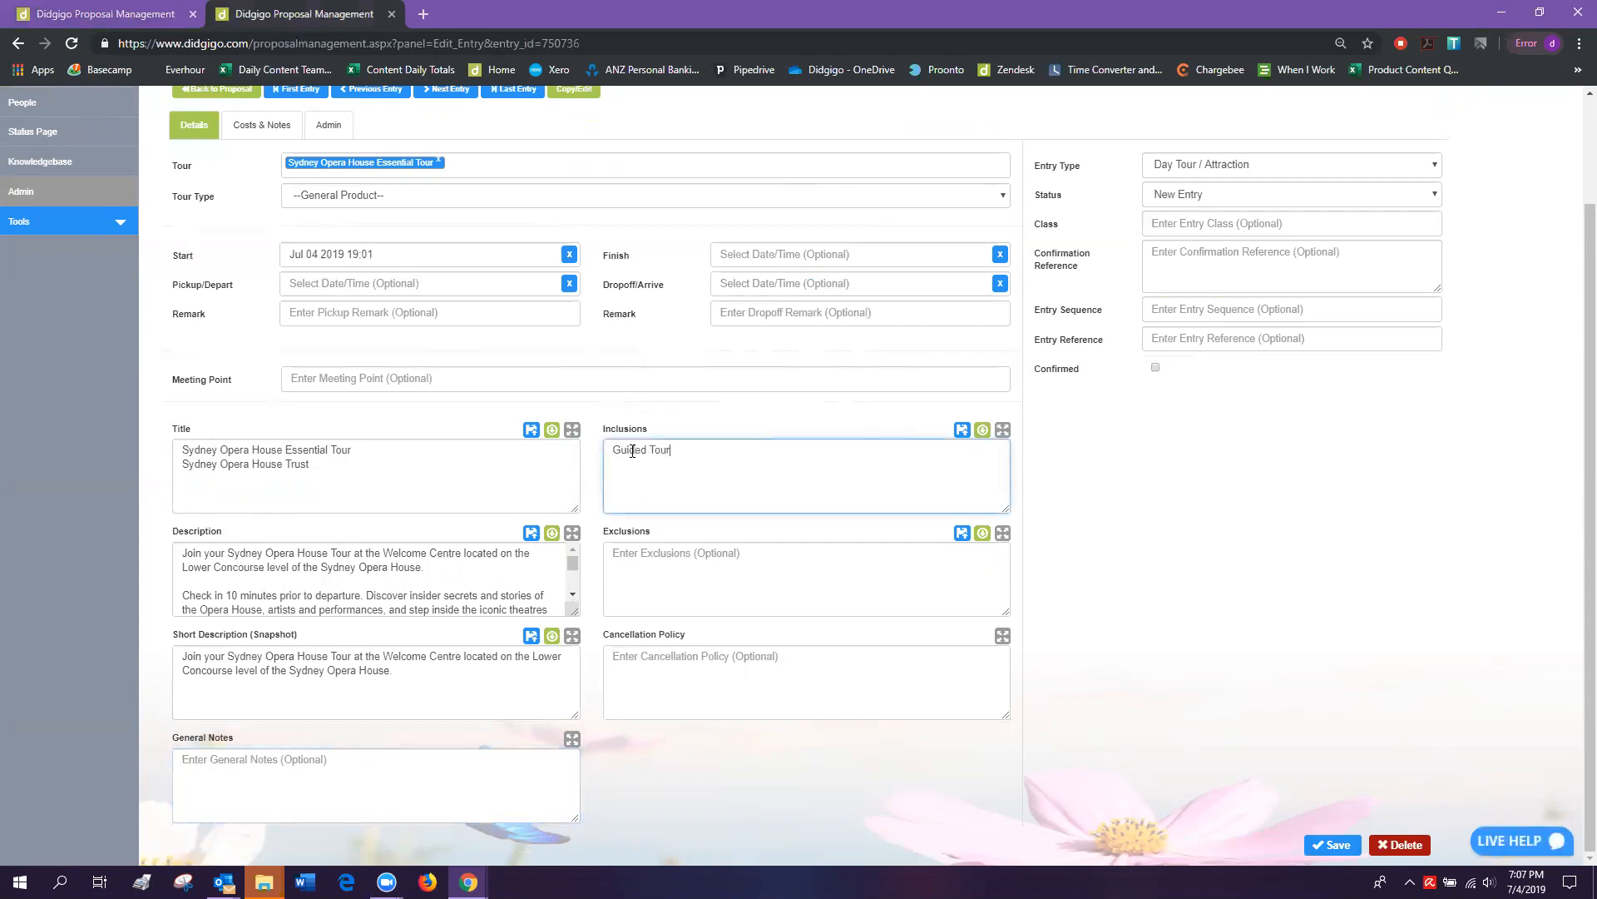
text( Lunch trans)
Set the Opera House tour's pickup date and time to Jul 04 2019 18:00.
click(321, 286)
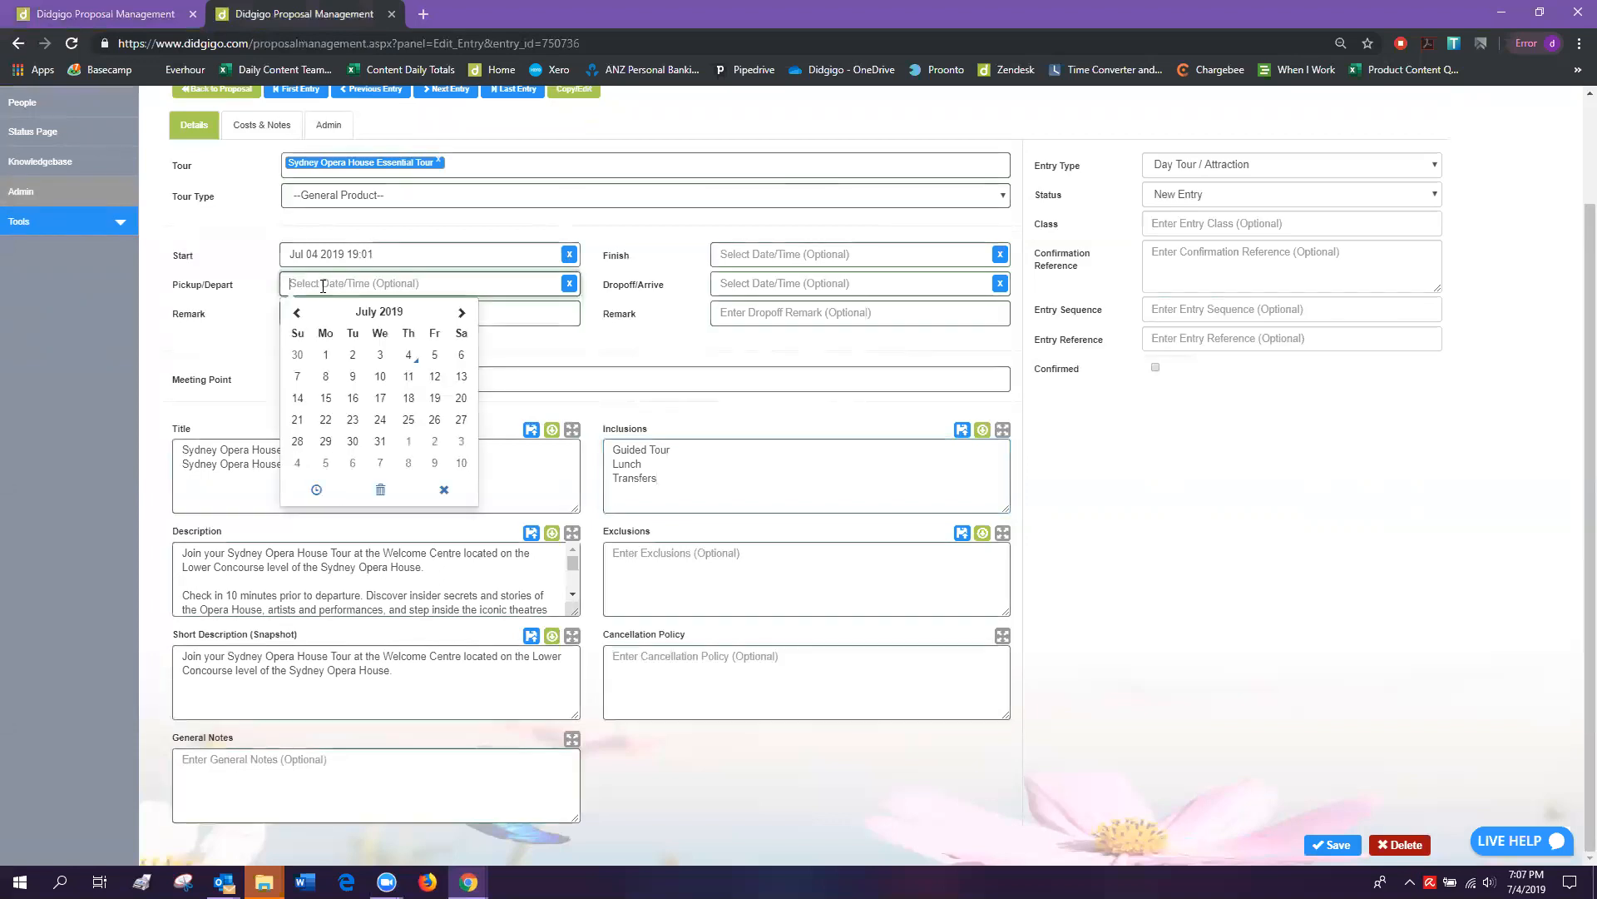
click(408, 354)
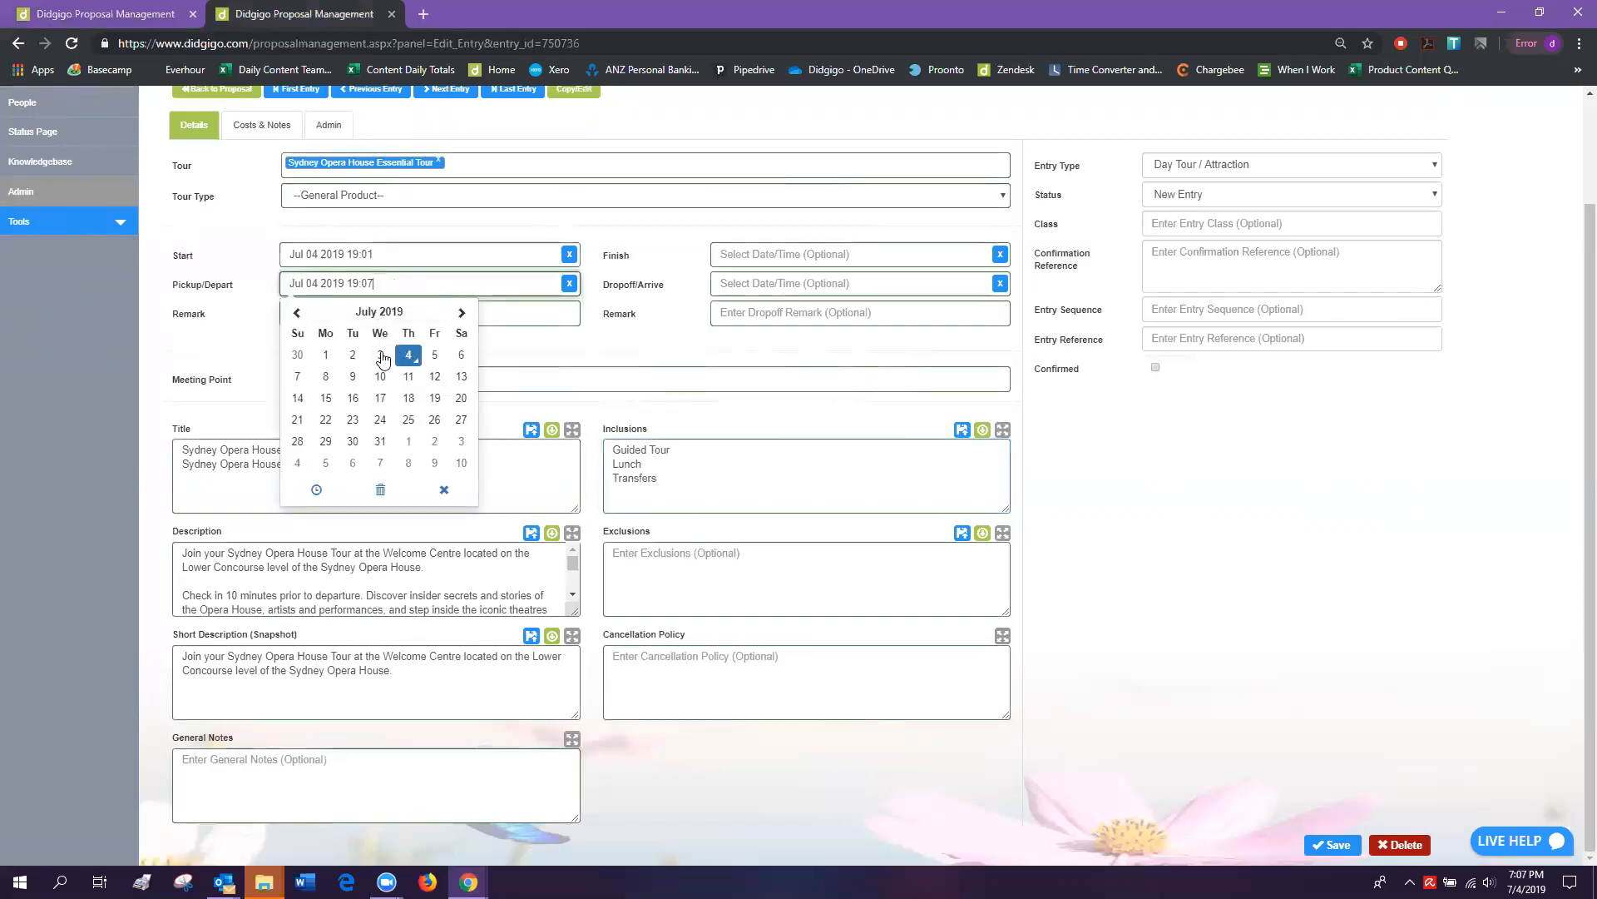
click(318, 490)
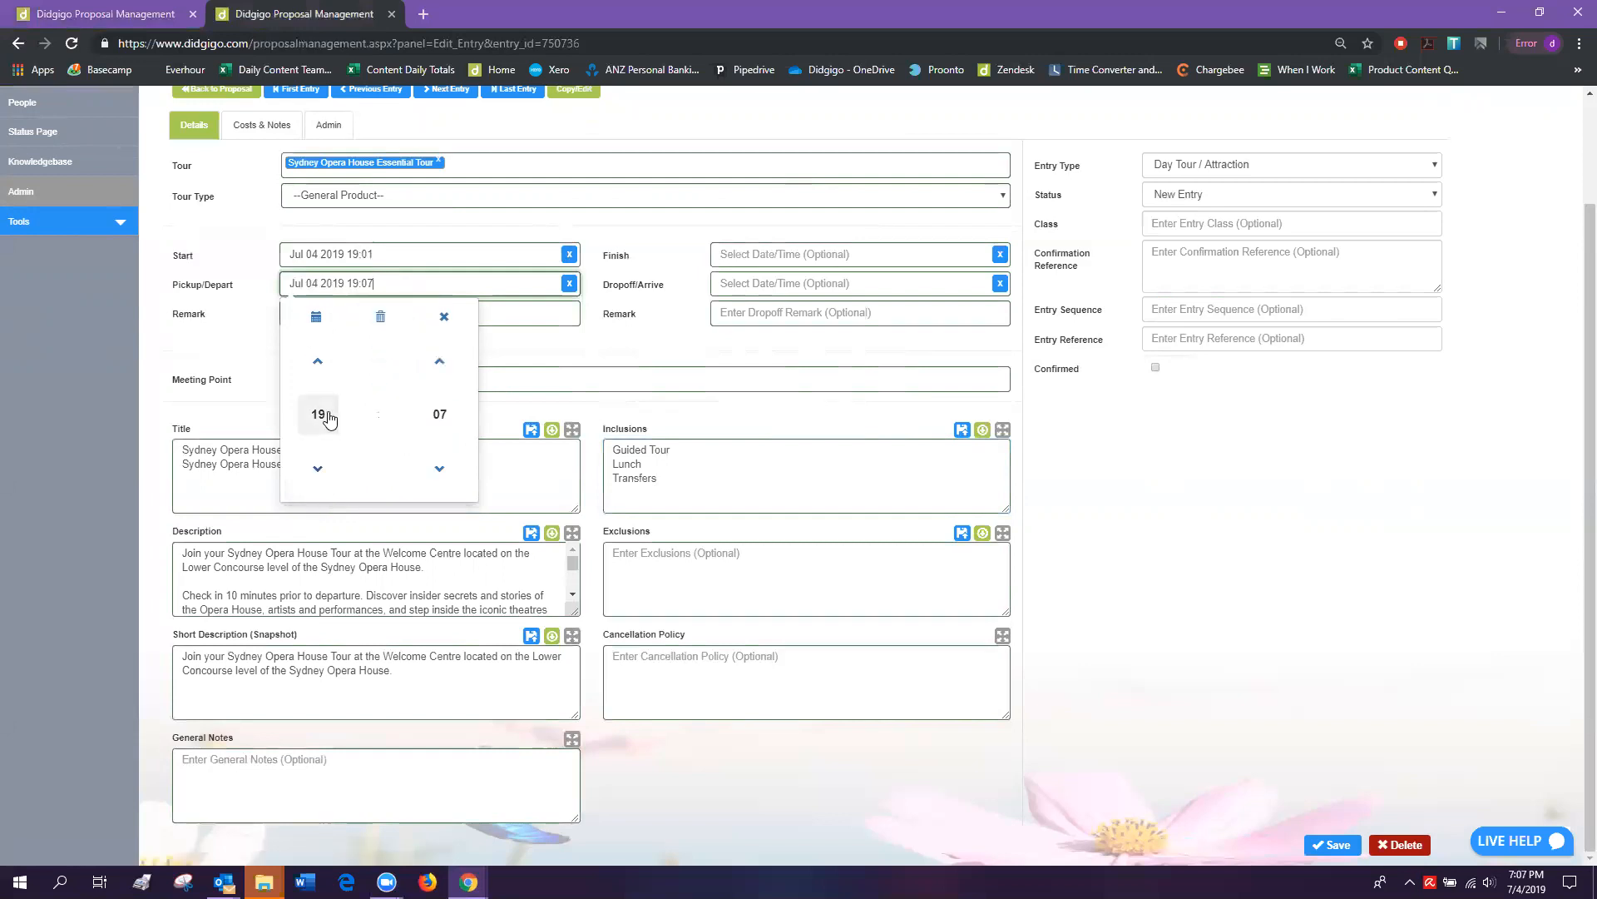
click(319, 418)
click(411, 454)
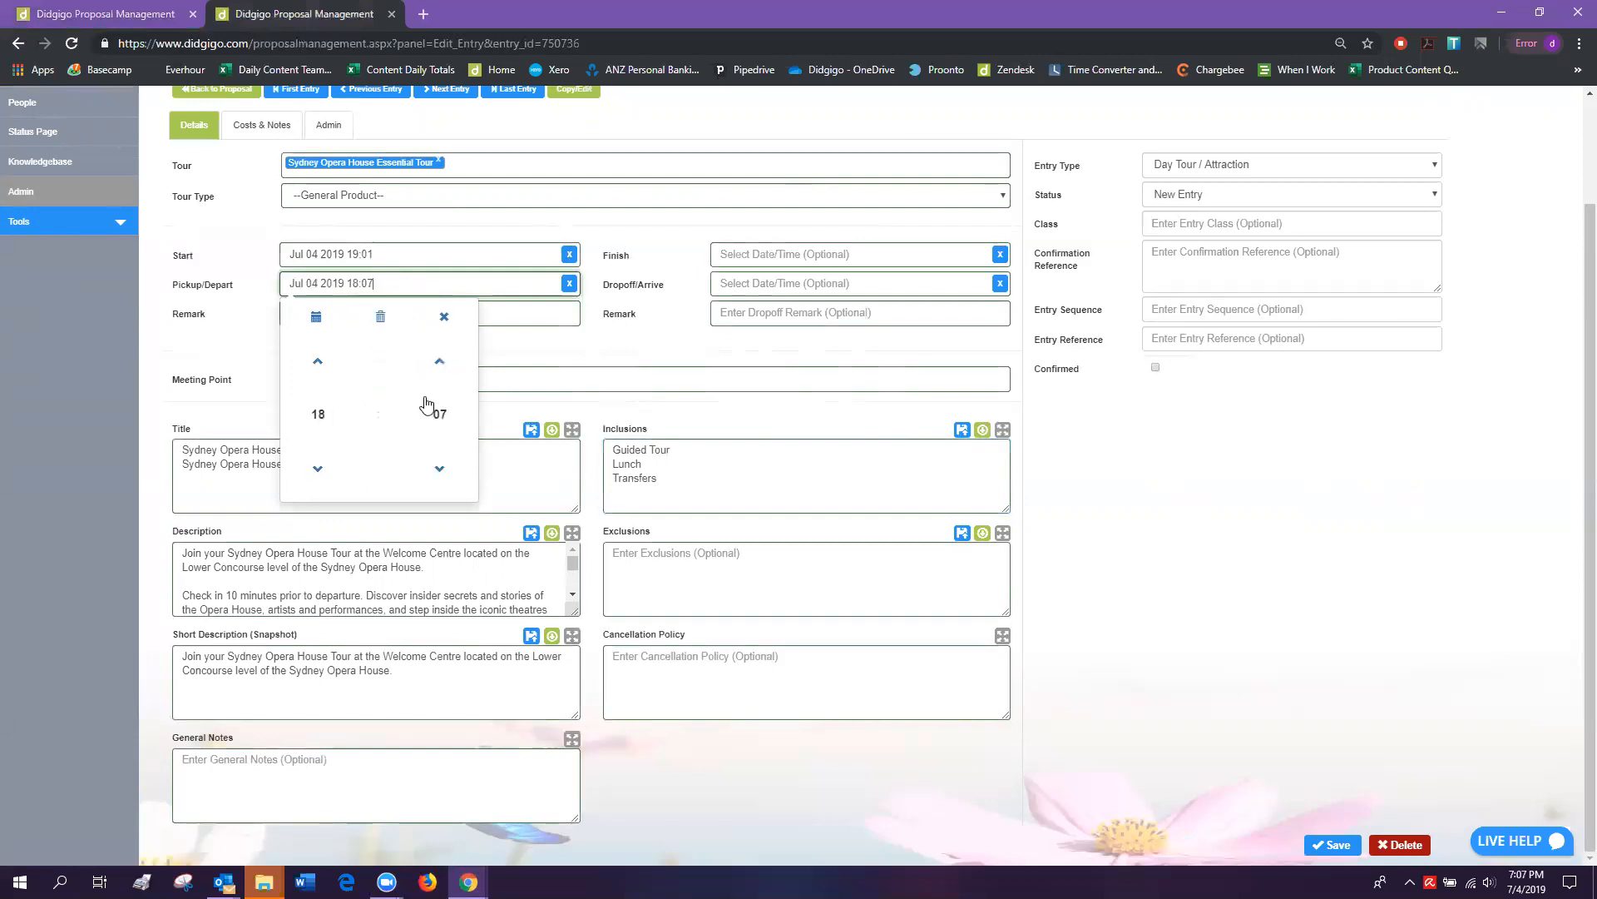
click(435, 412)
click(309, 352)
click(233, 323)
Enter "Hotel pickup" as the tour's pickup remark and save the entry.
click(326, 315)
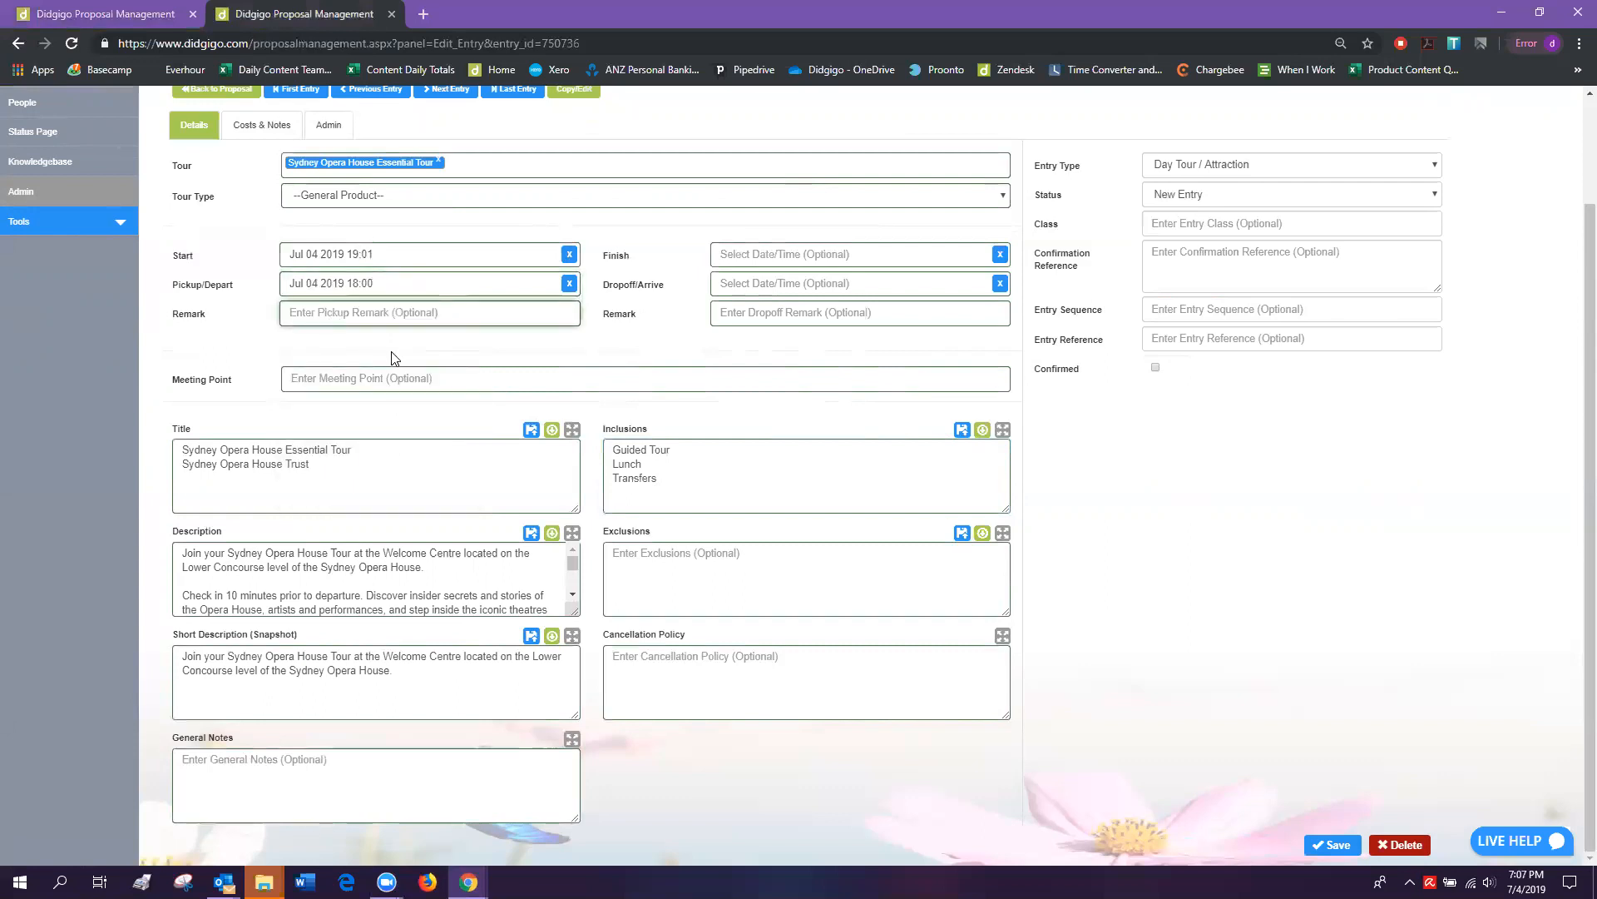
text(Hot)
text(el pickup)
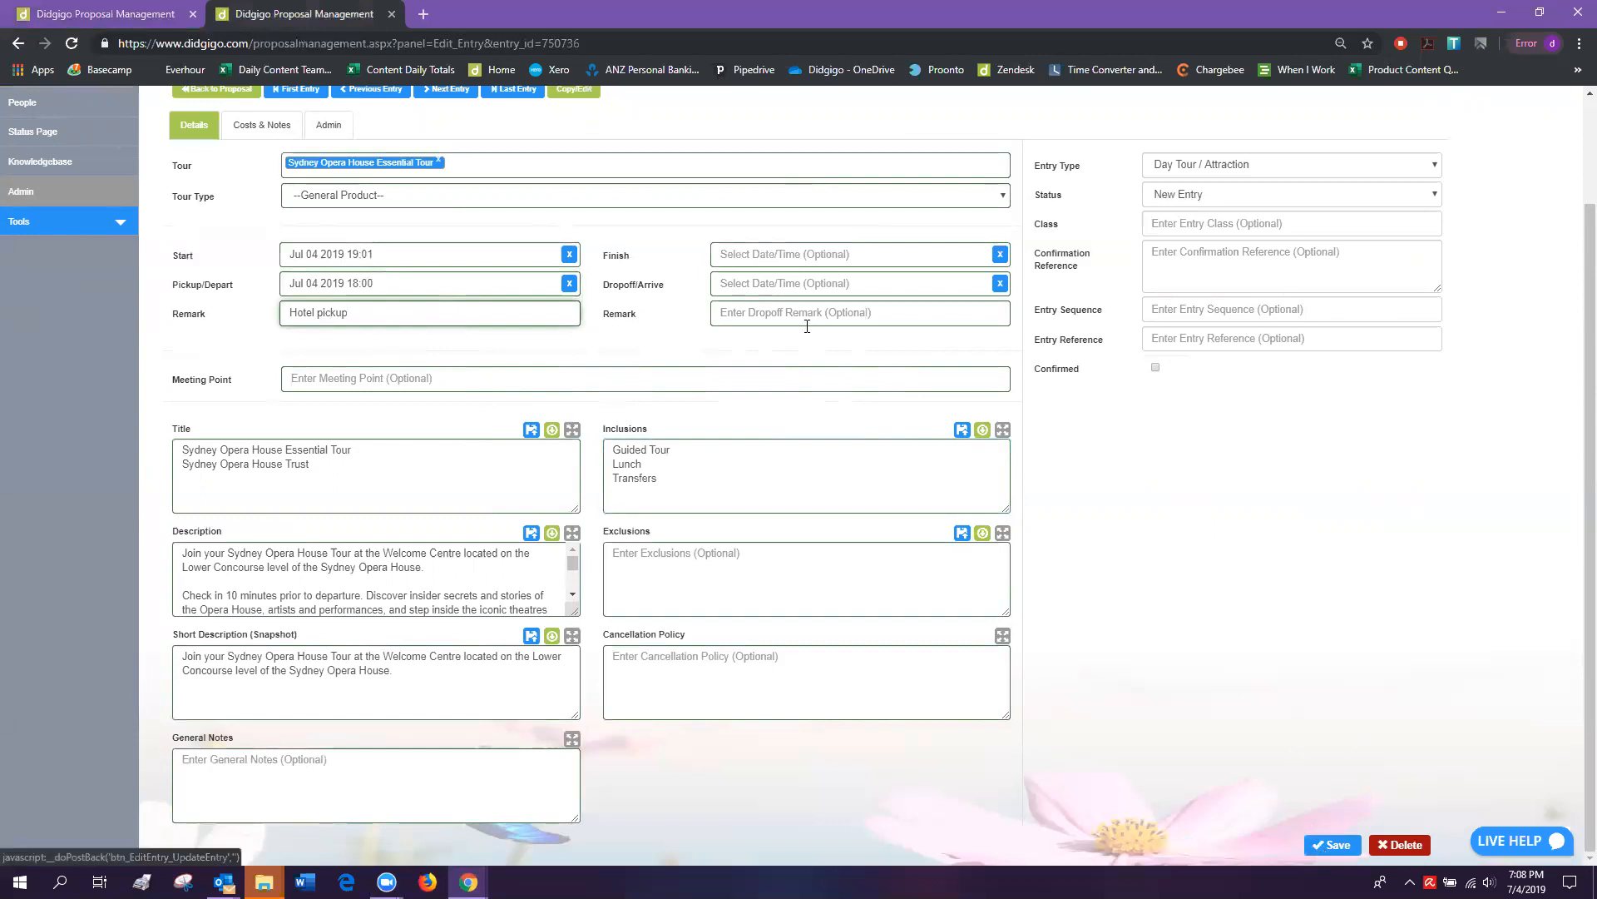
click(1334, 846)
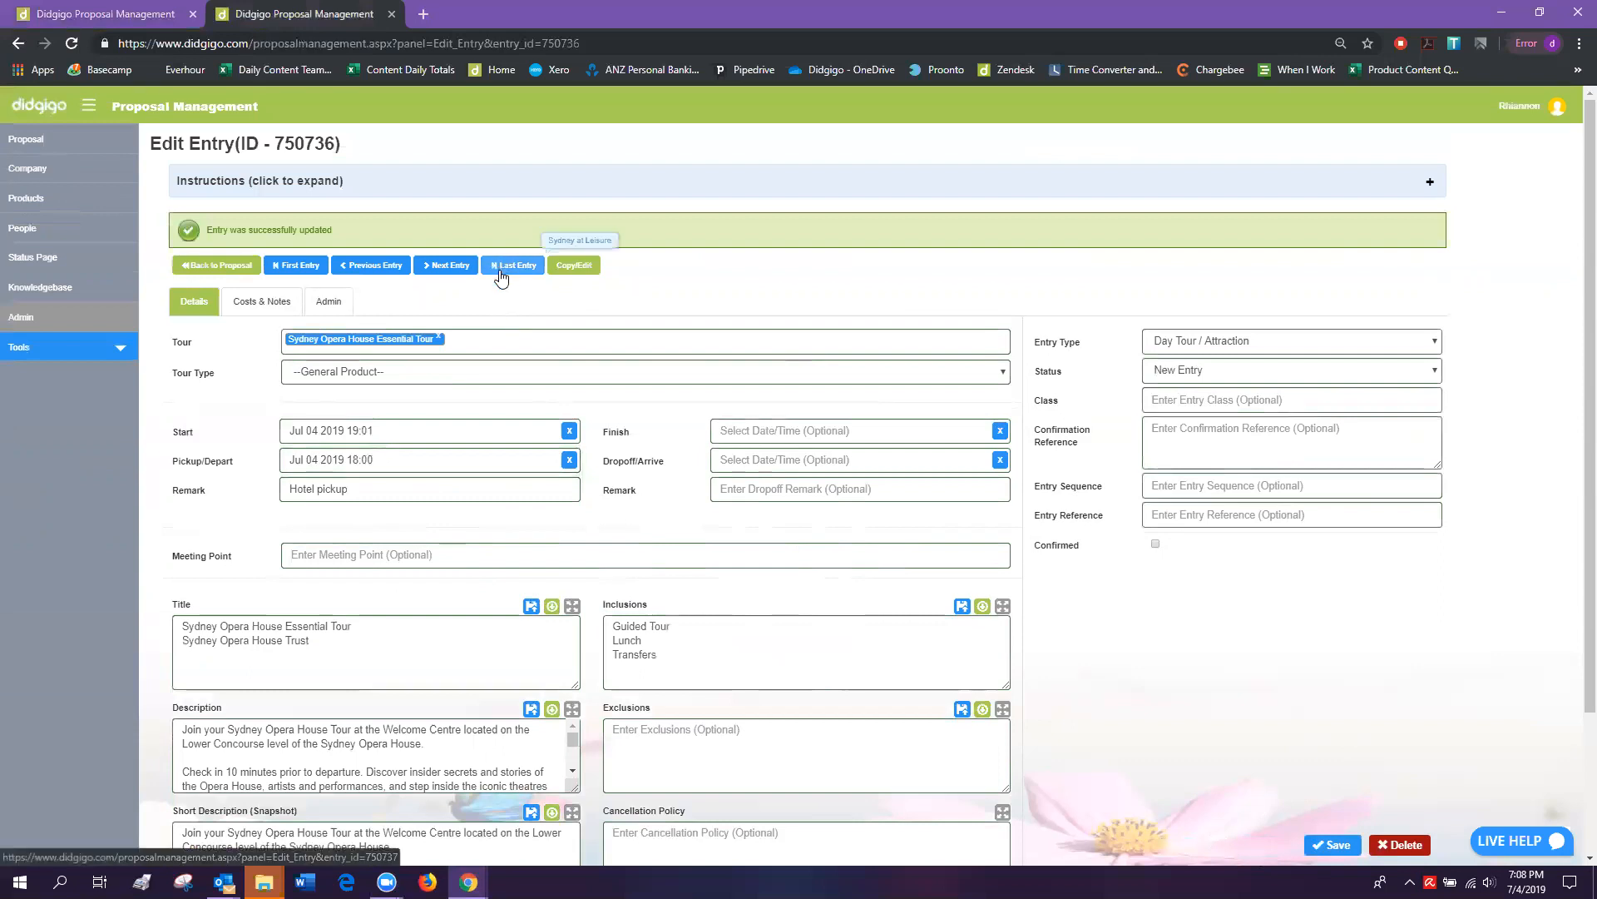
Give the Sydney at Leisure entry the short description "This is a day at leisure to explore Sydney" and save it.
click(508, 266)
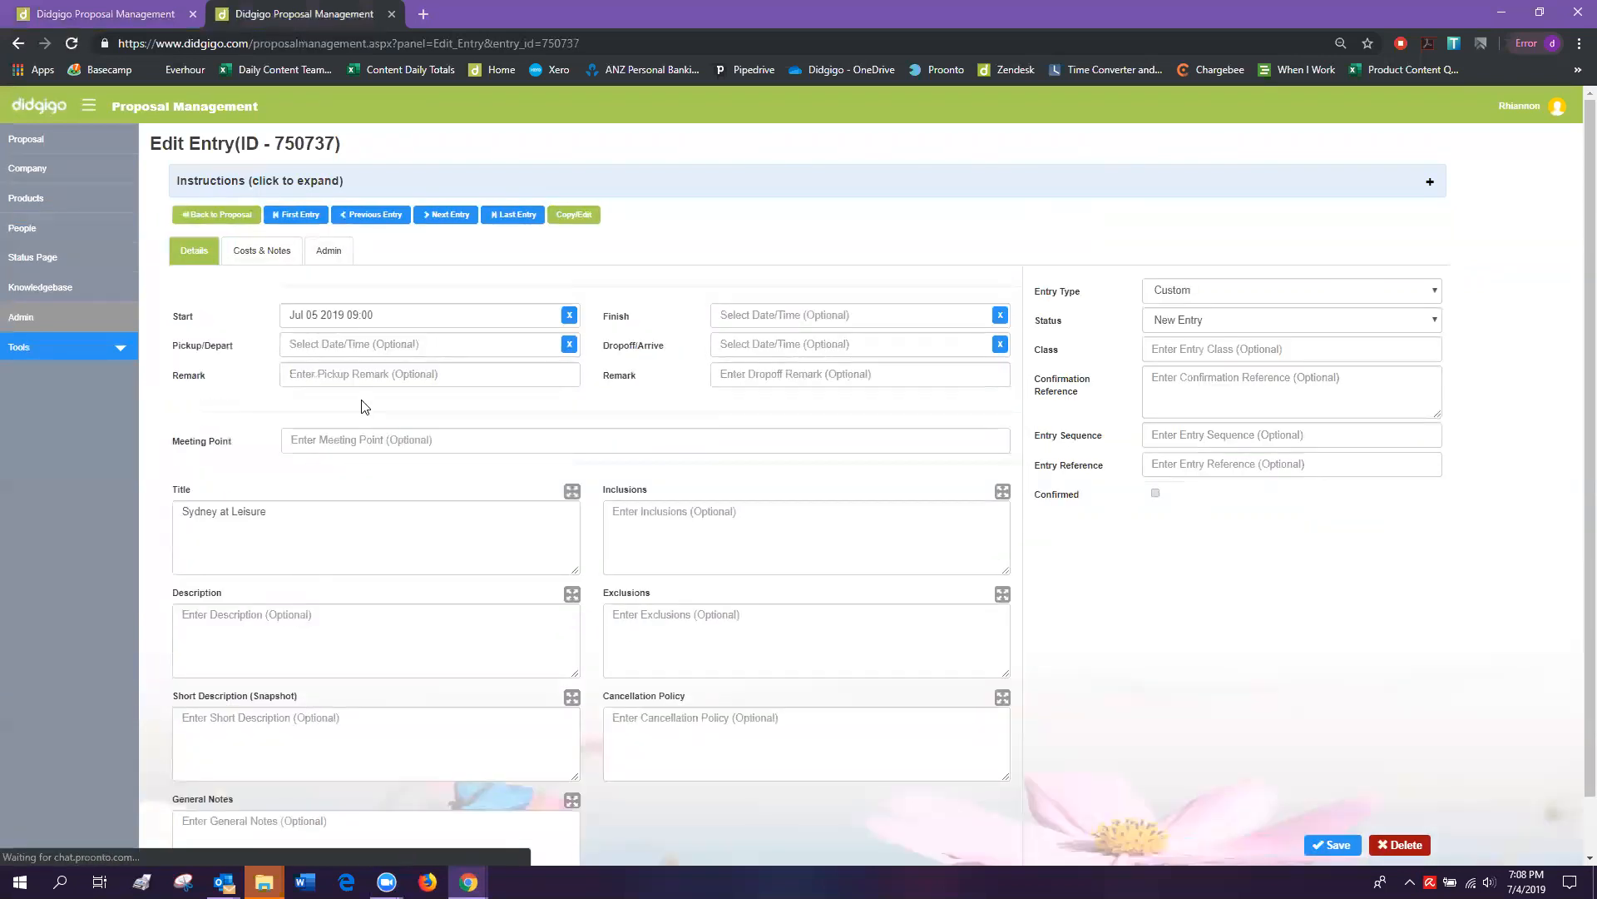
scroll(400, 347, down, 1)
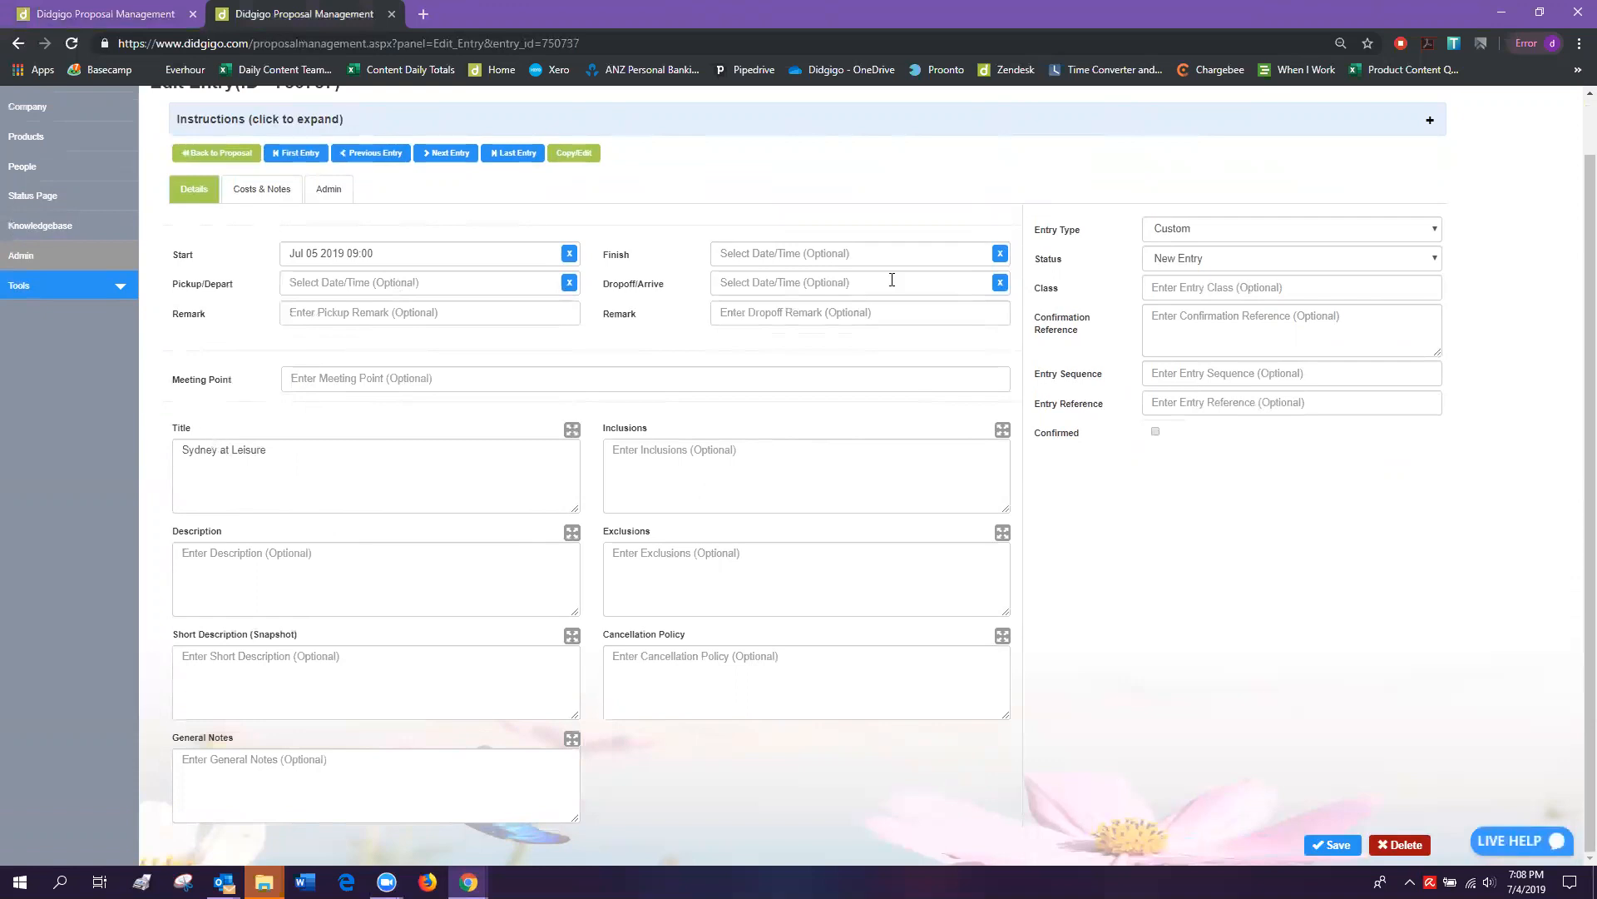
click(283, 686)
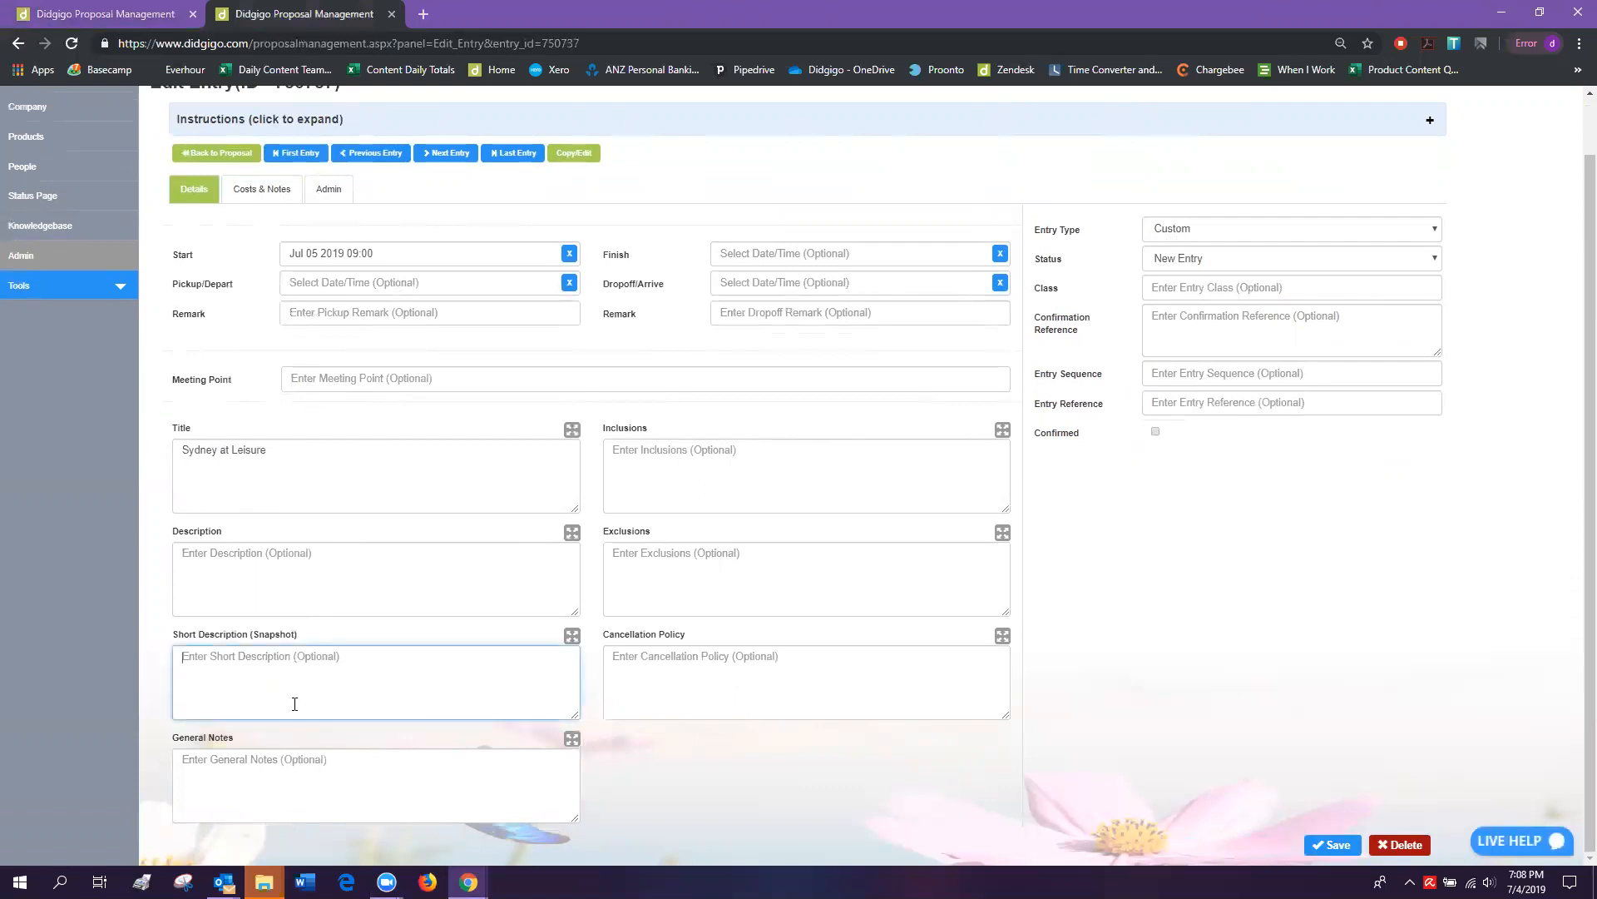
text(This is a day at leisure to explore Sydney)
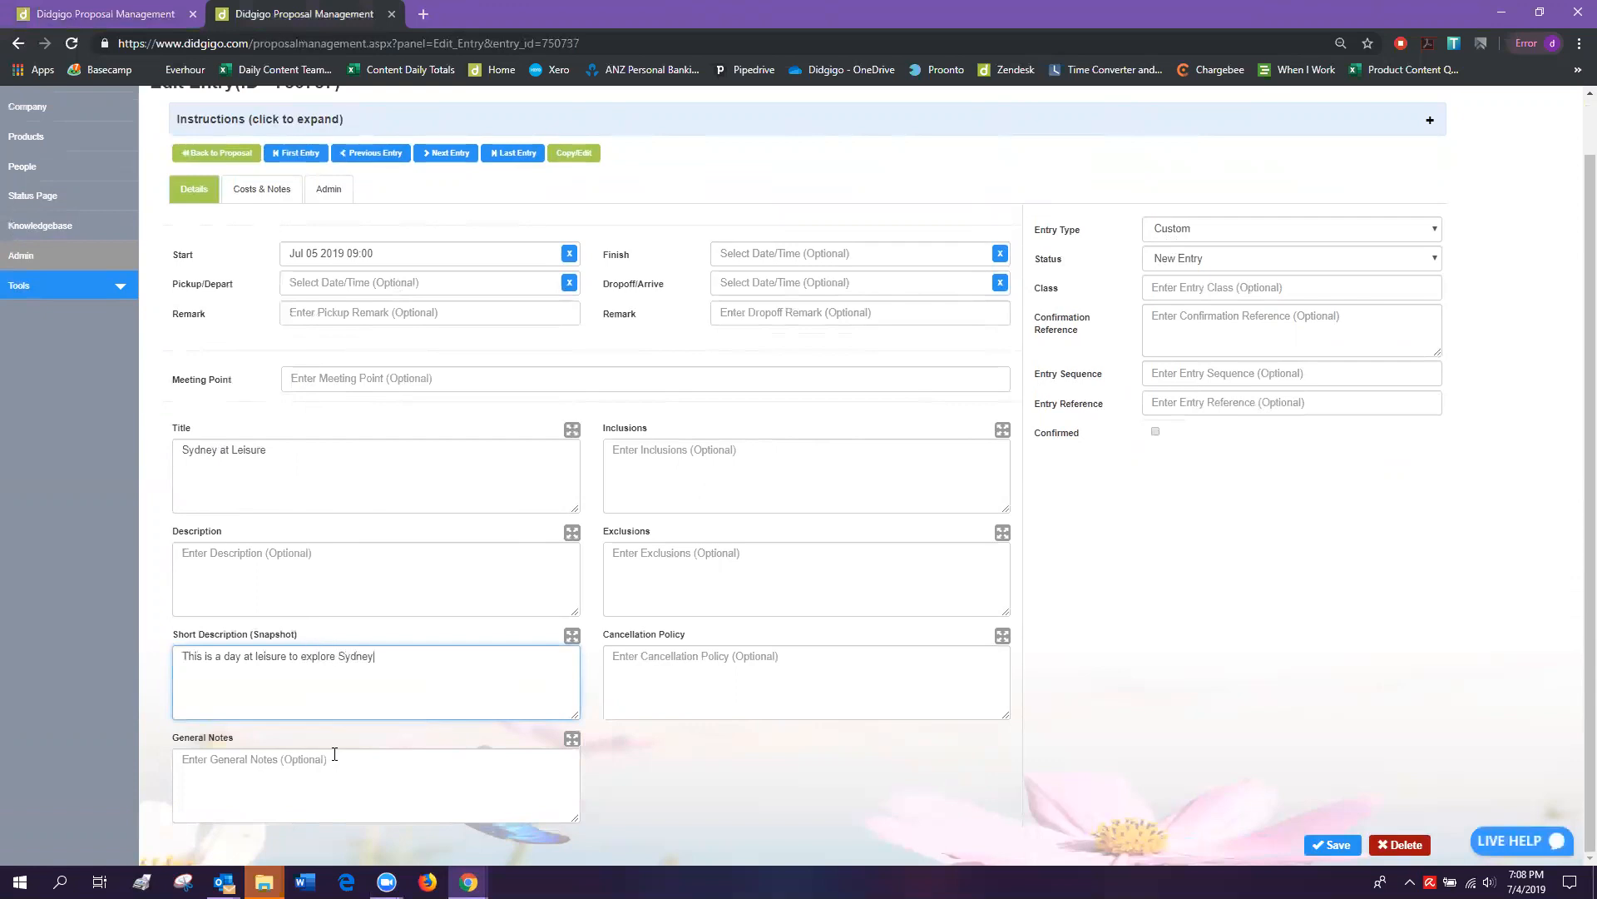
click(1318, 846)
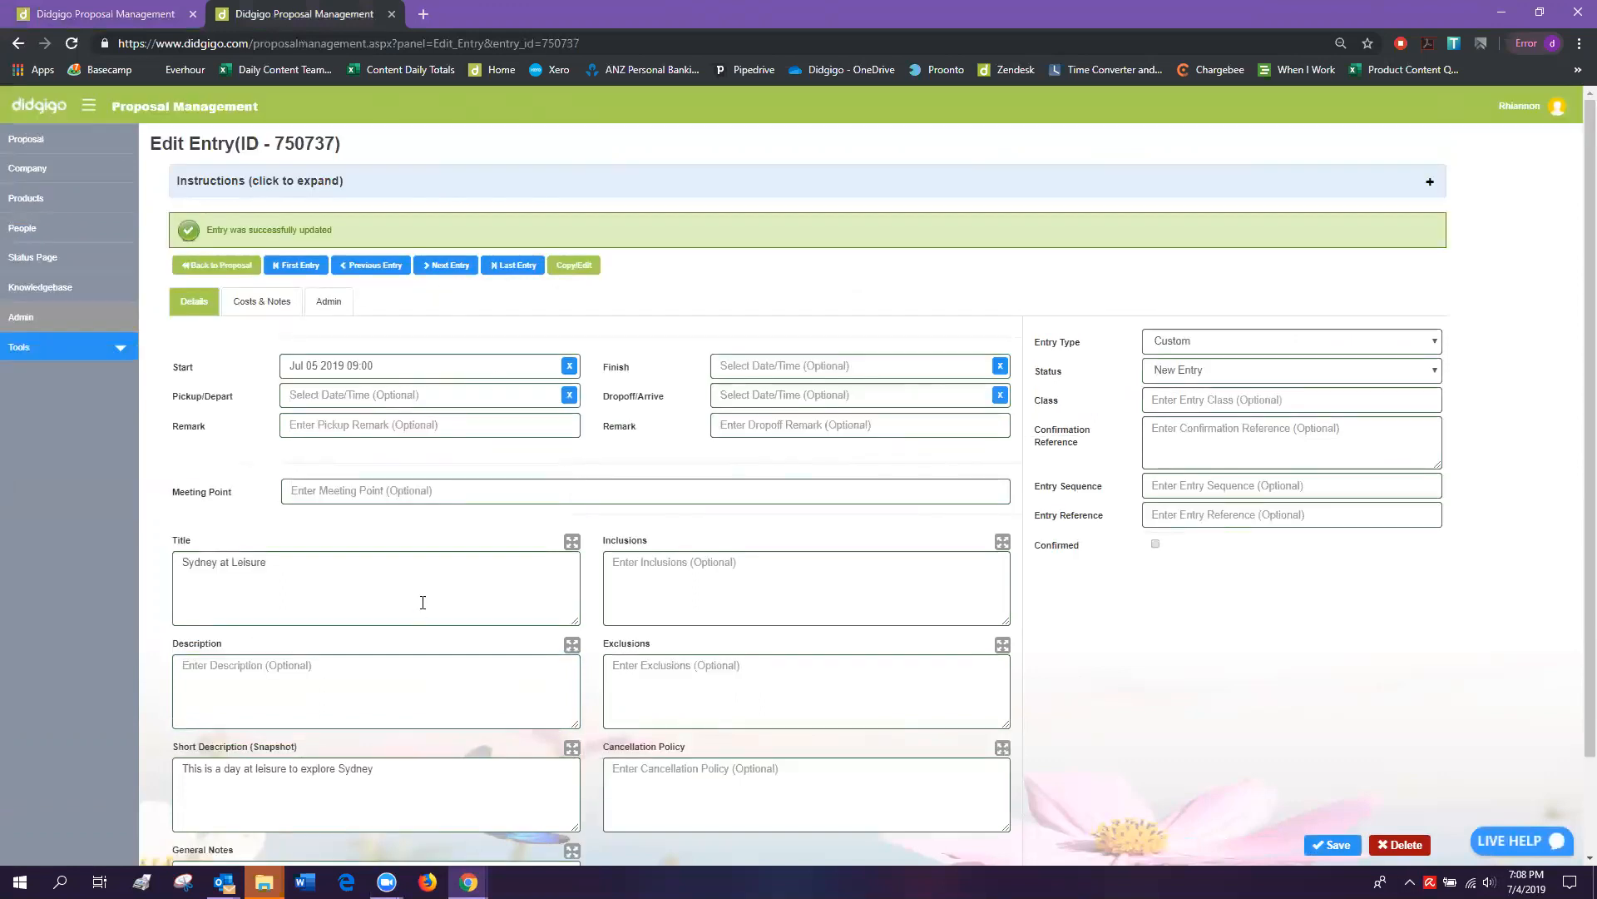
Return to the proposal and generate a Copy/Edit view of all entries with the Title, Description and Short Description fields.
click(162, 14)
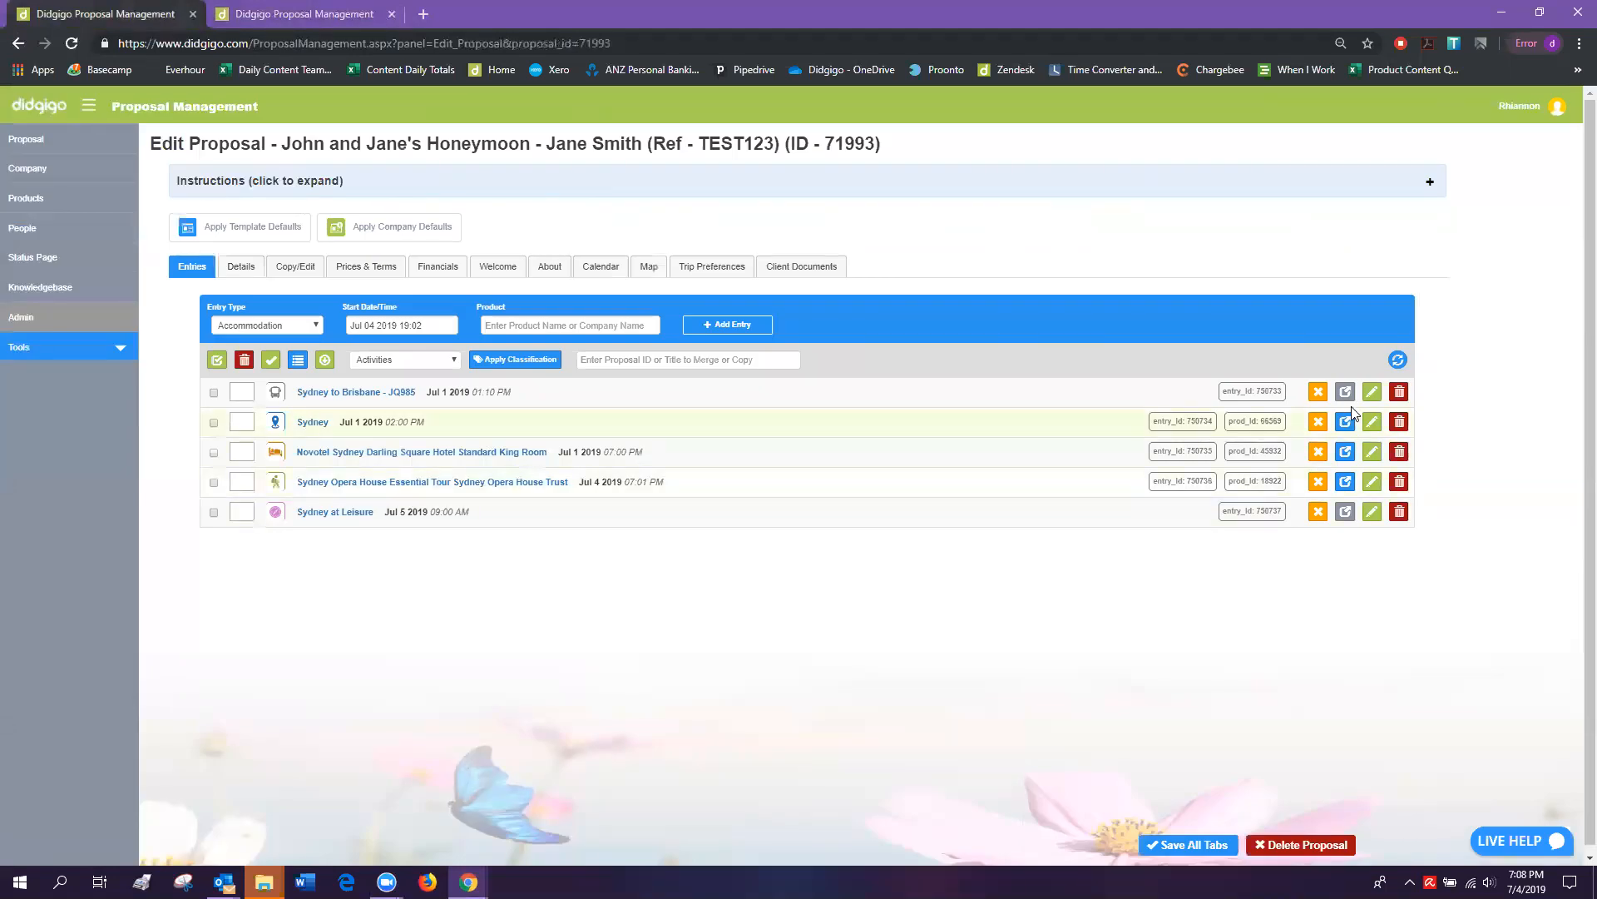
click(296, 269)
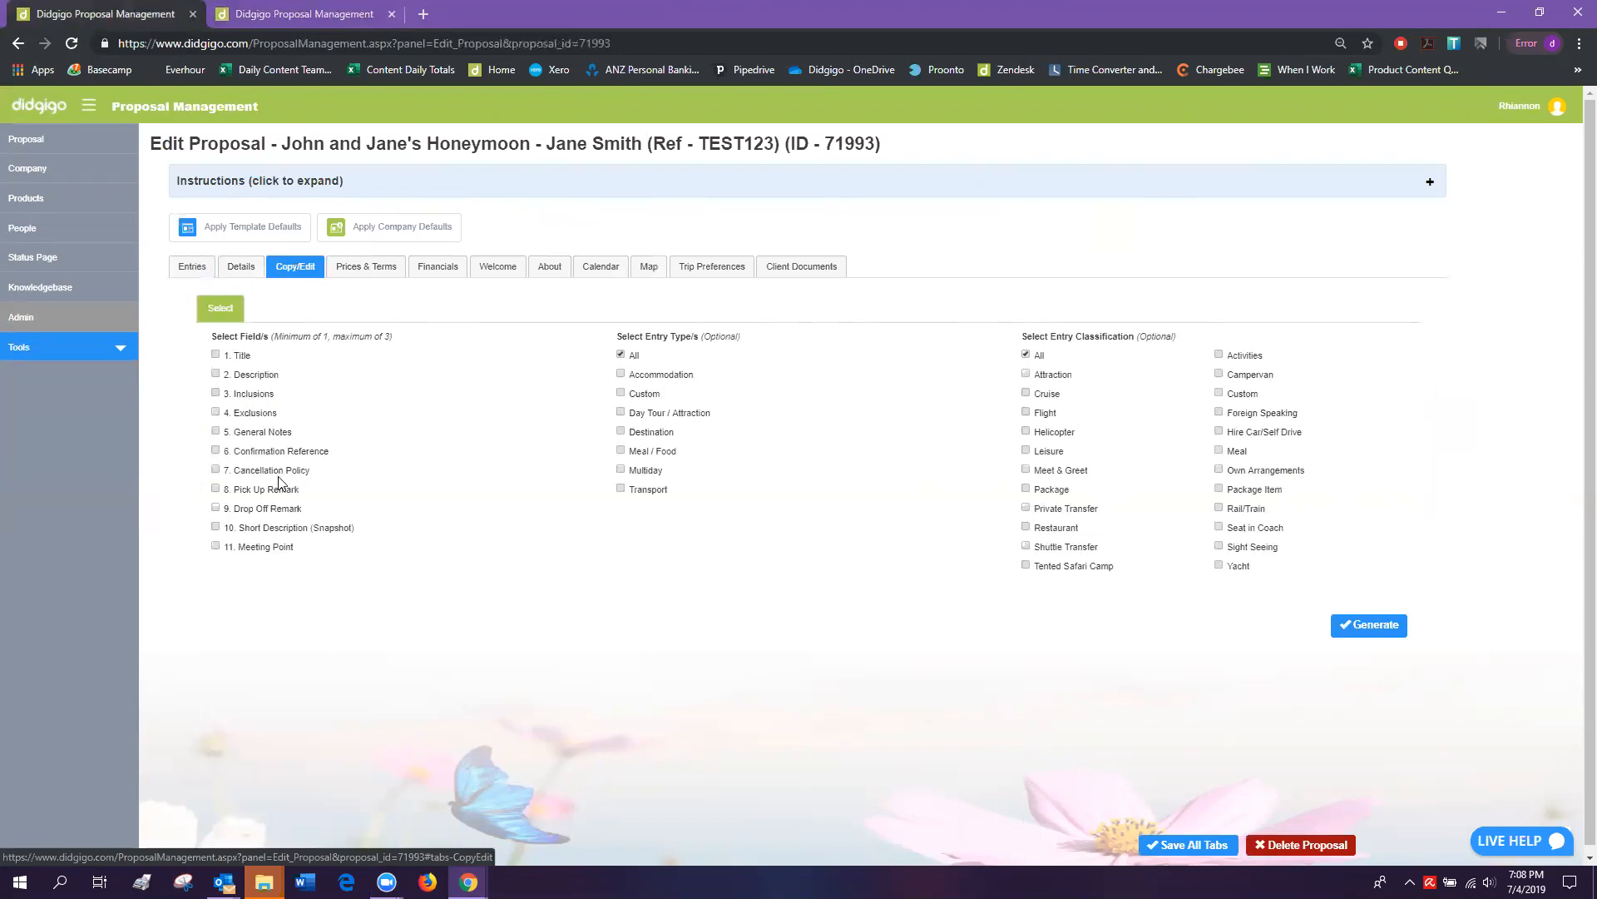
click(216, 356)
click(217, 375)
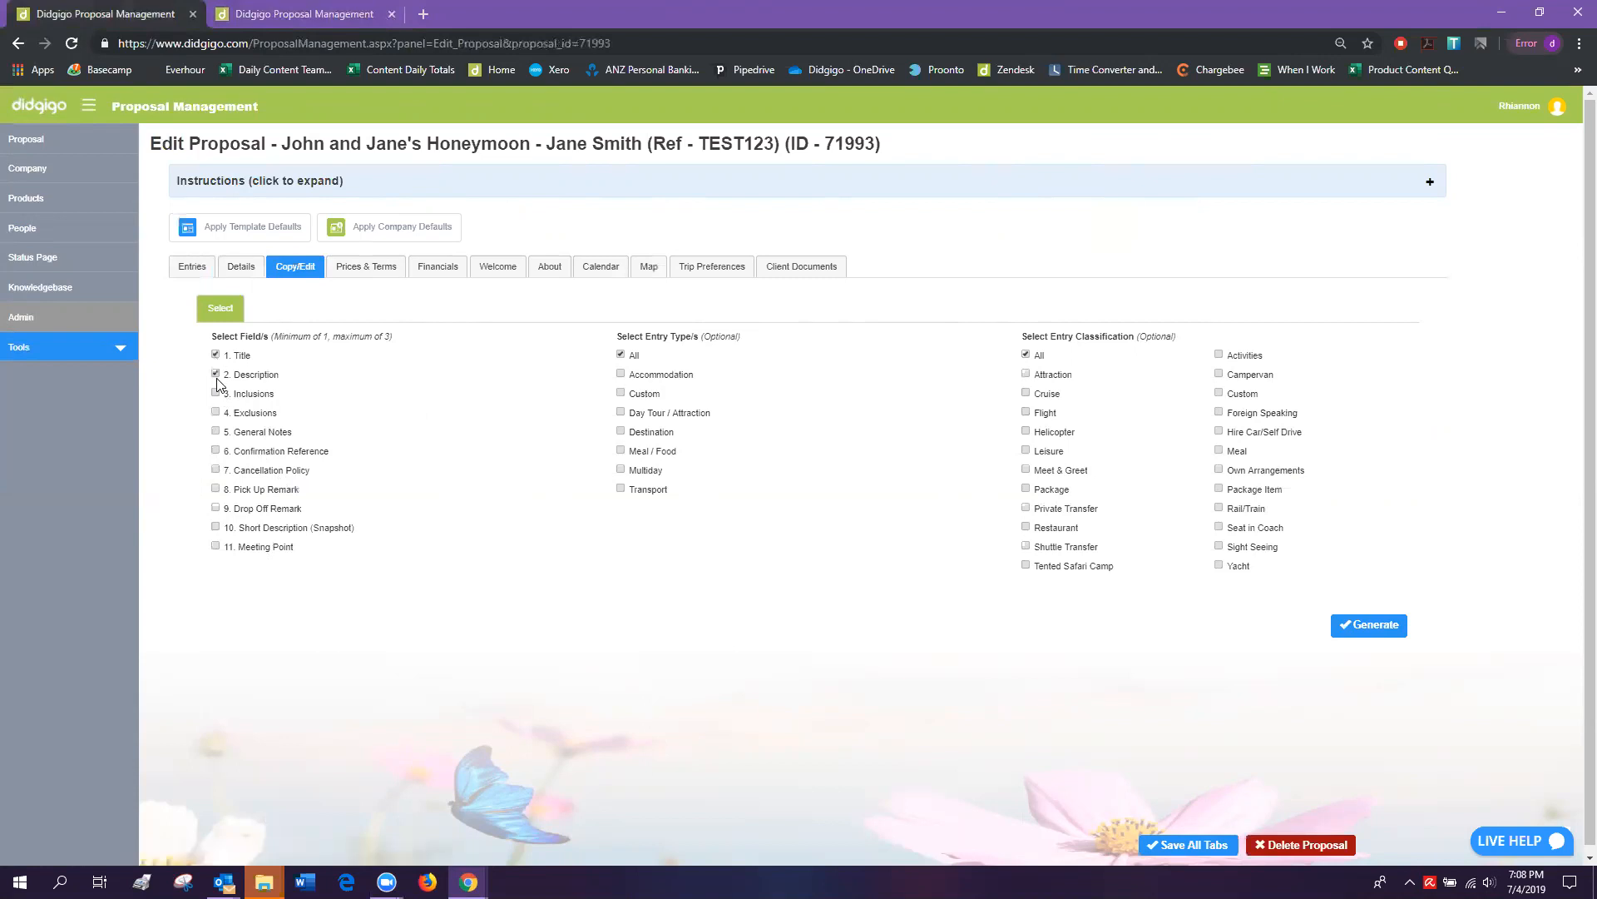
click(216, 528)
click(1361, 626)
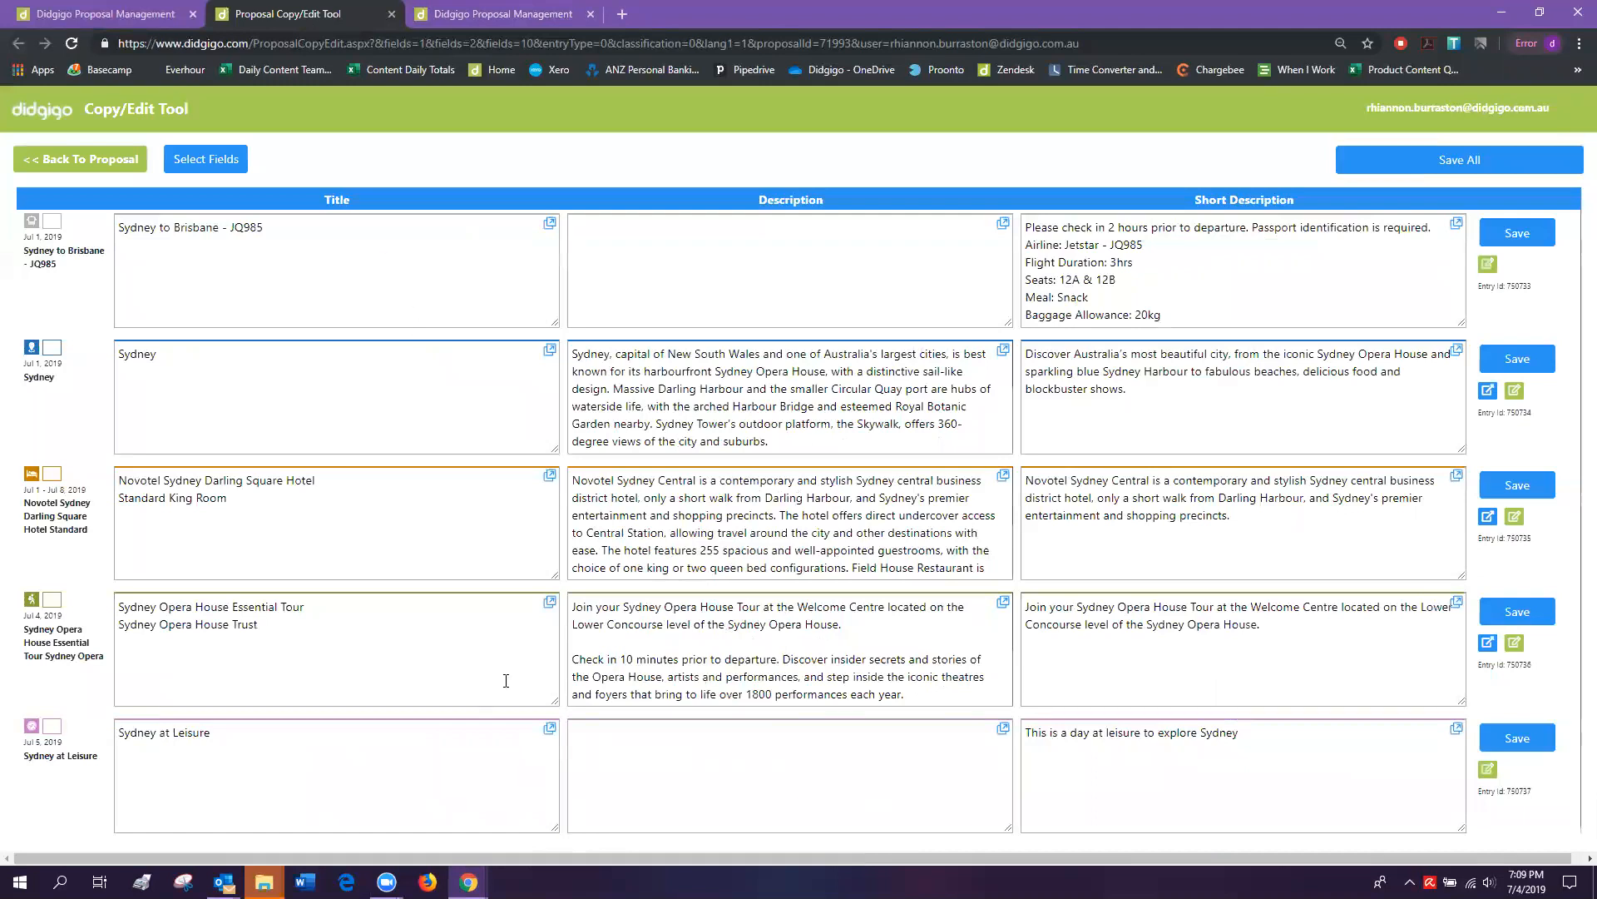
Review the title, description and short description texts of the itinerary entries in the Copy/Edit Tool.
scroll(782, 525, down, 2)
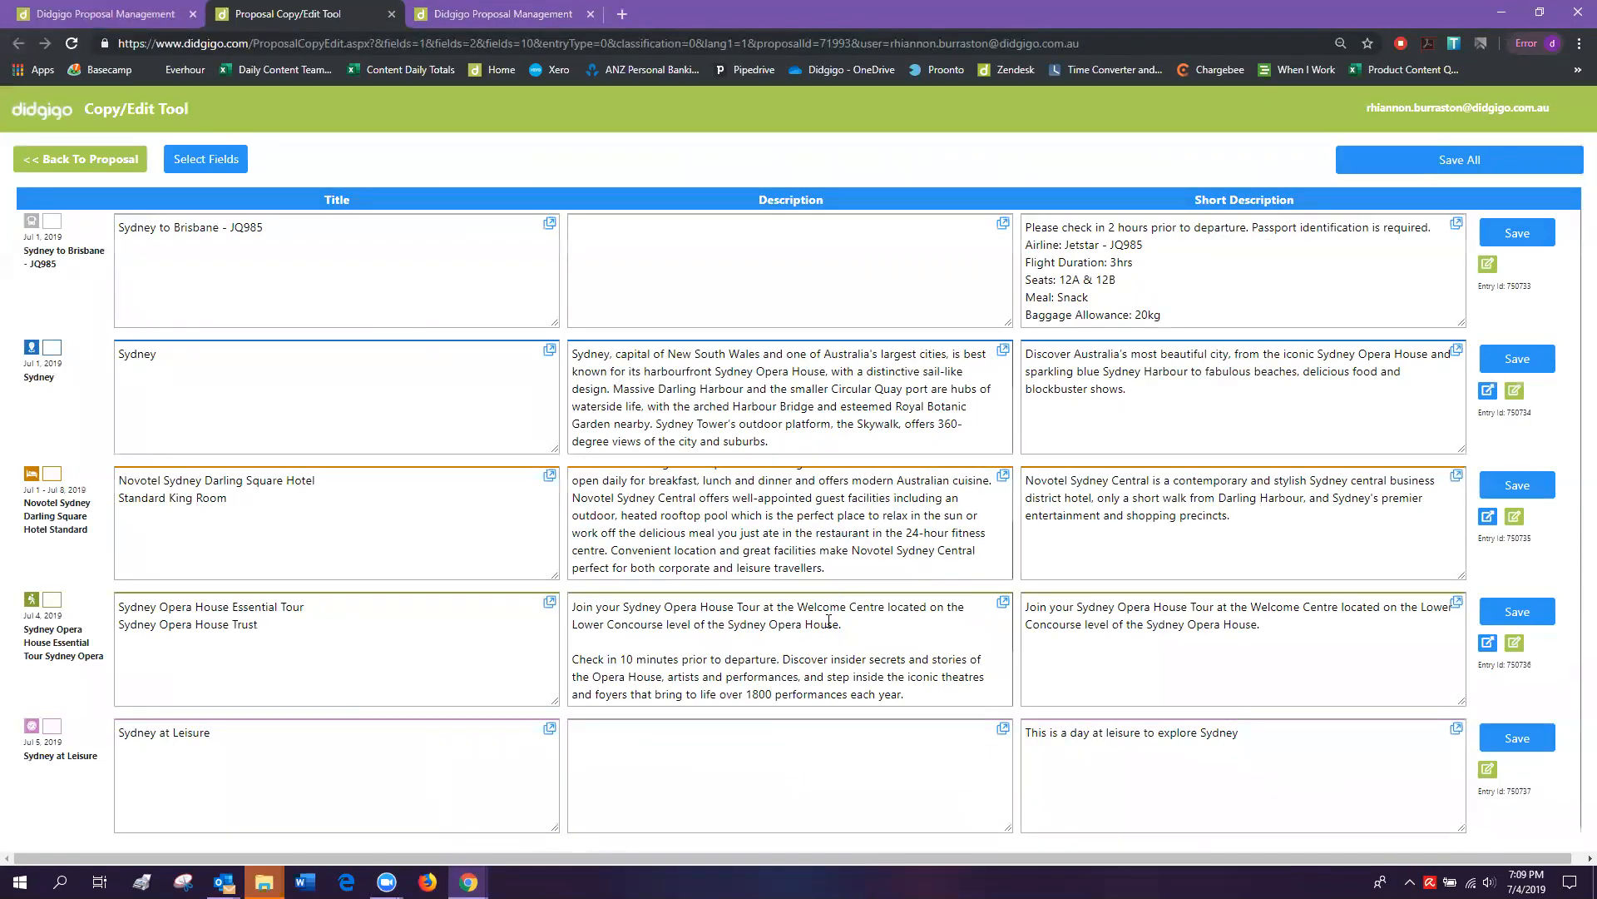
scroll(817, 665, down, 1)
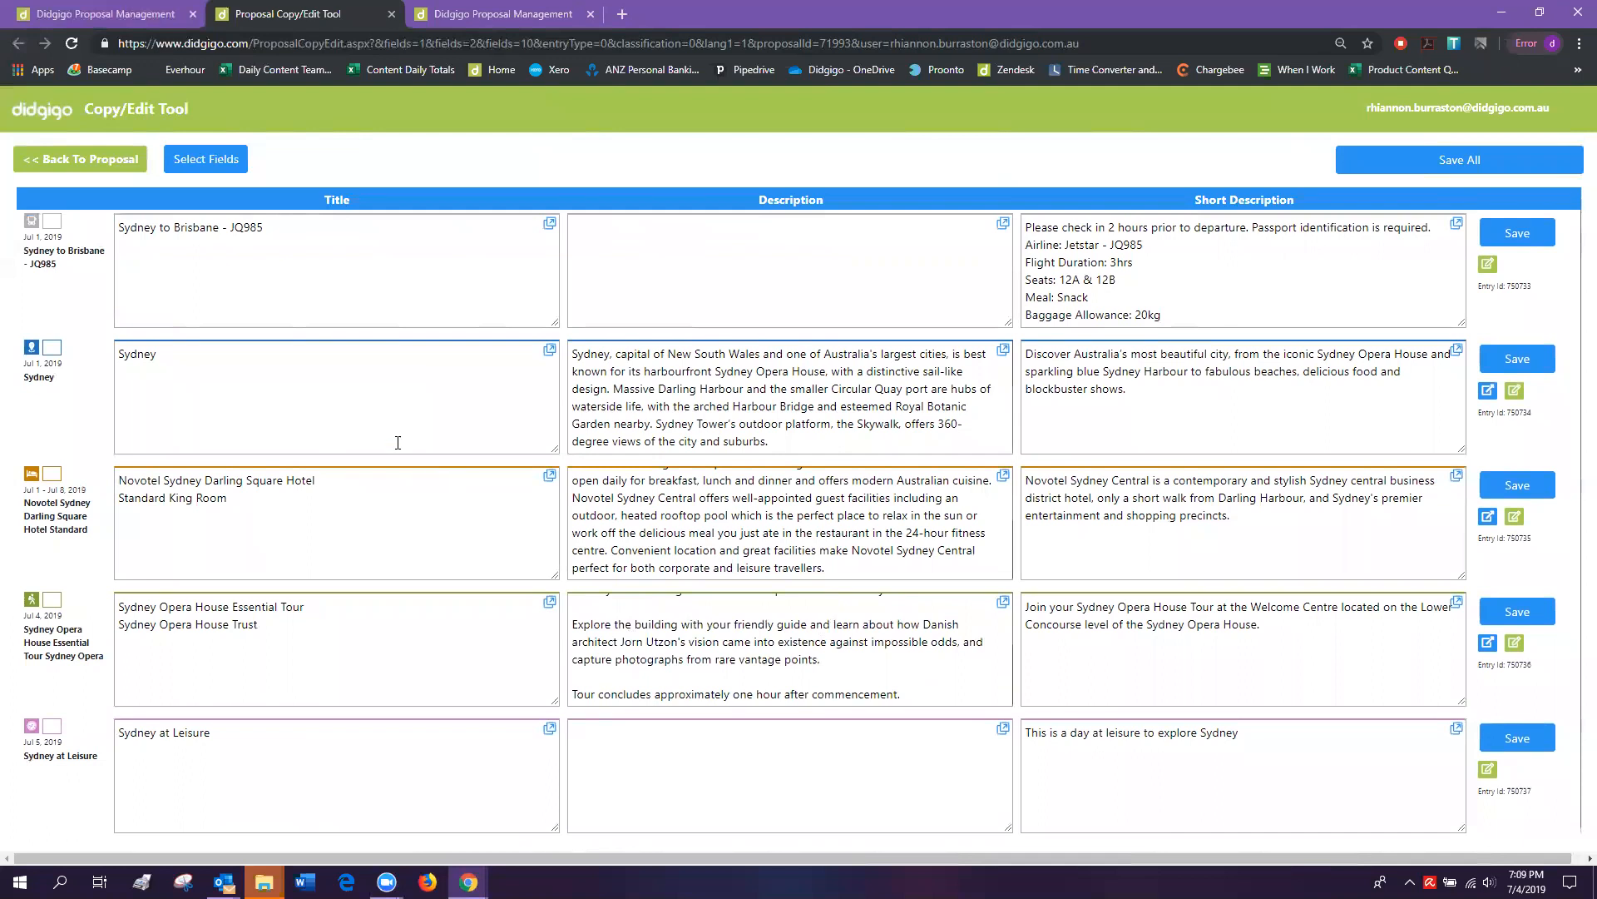
click(238, 509)
click(235, 630)
click(232, 743)
click(274, 639)
click(250, 510)
click(256, 354)
click(263, 229)
click(644, 265)
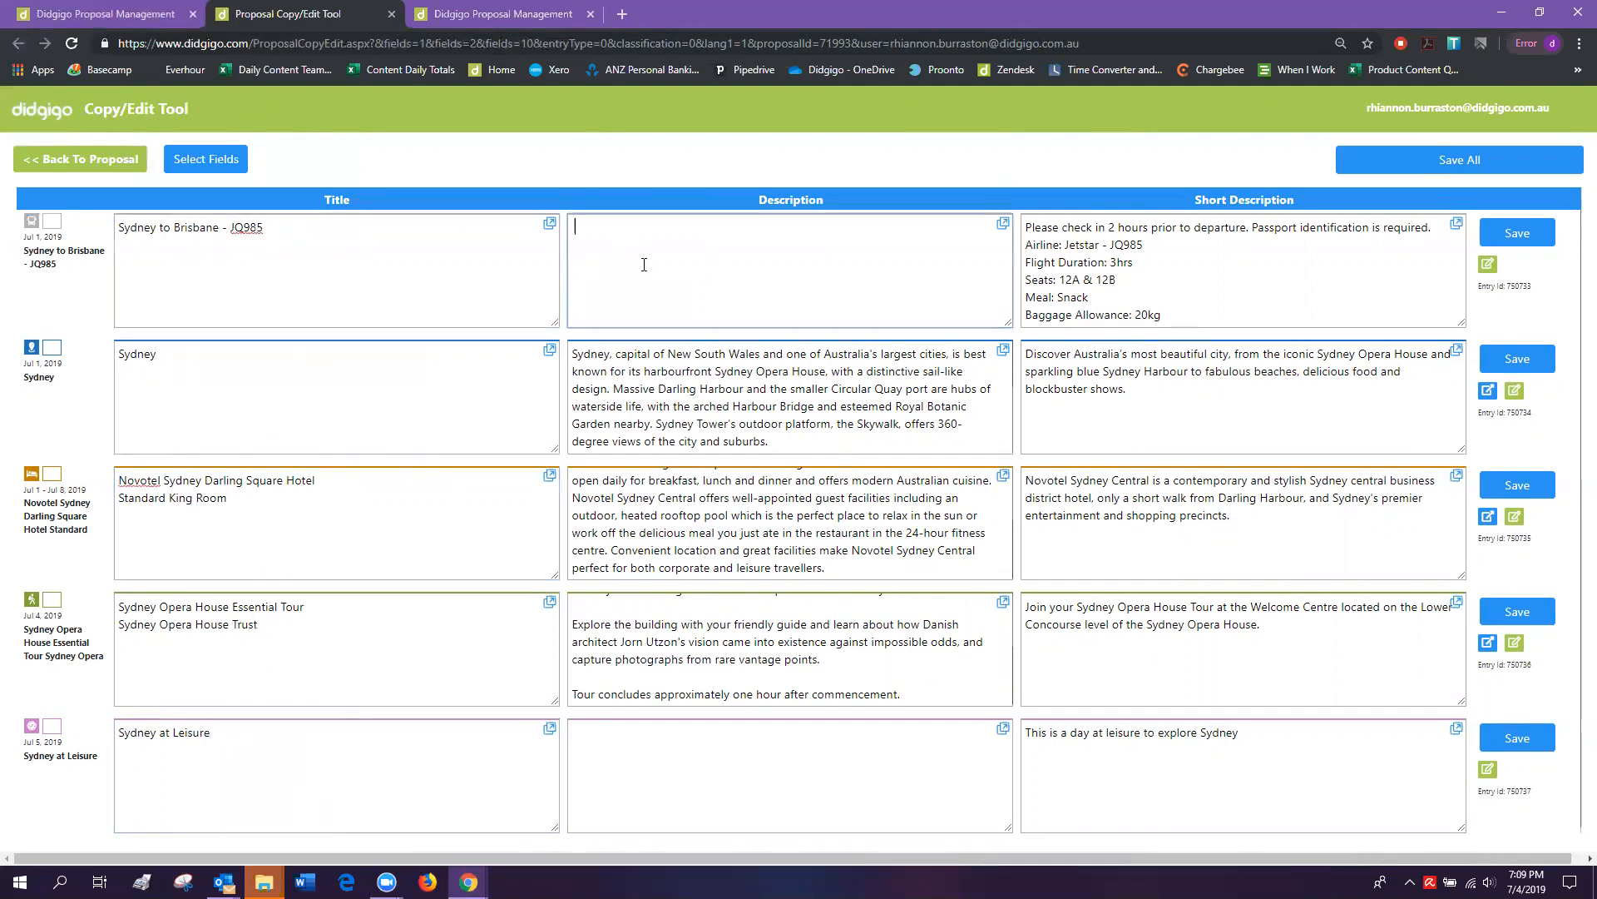
click(682, 432)
click(690, 555)
click(732, 665)
click(1182, 797)
click(1221, 645)
click(1224, 532)
click(1223, 430)
click(1213, 311)
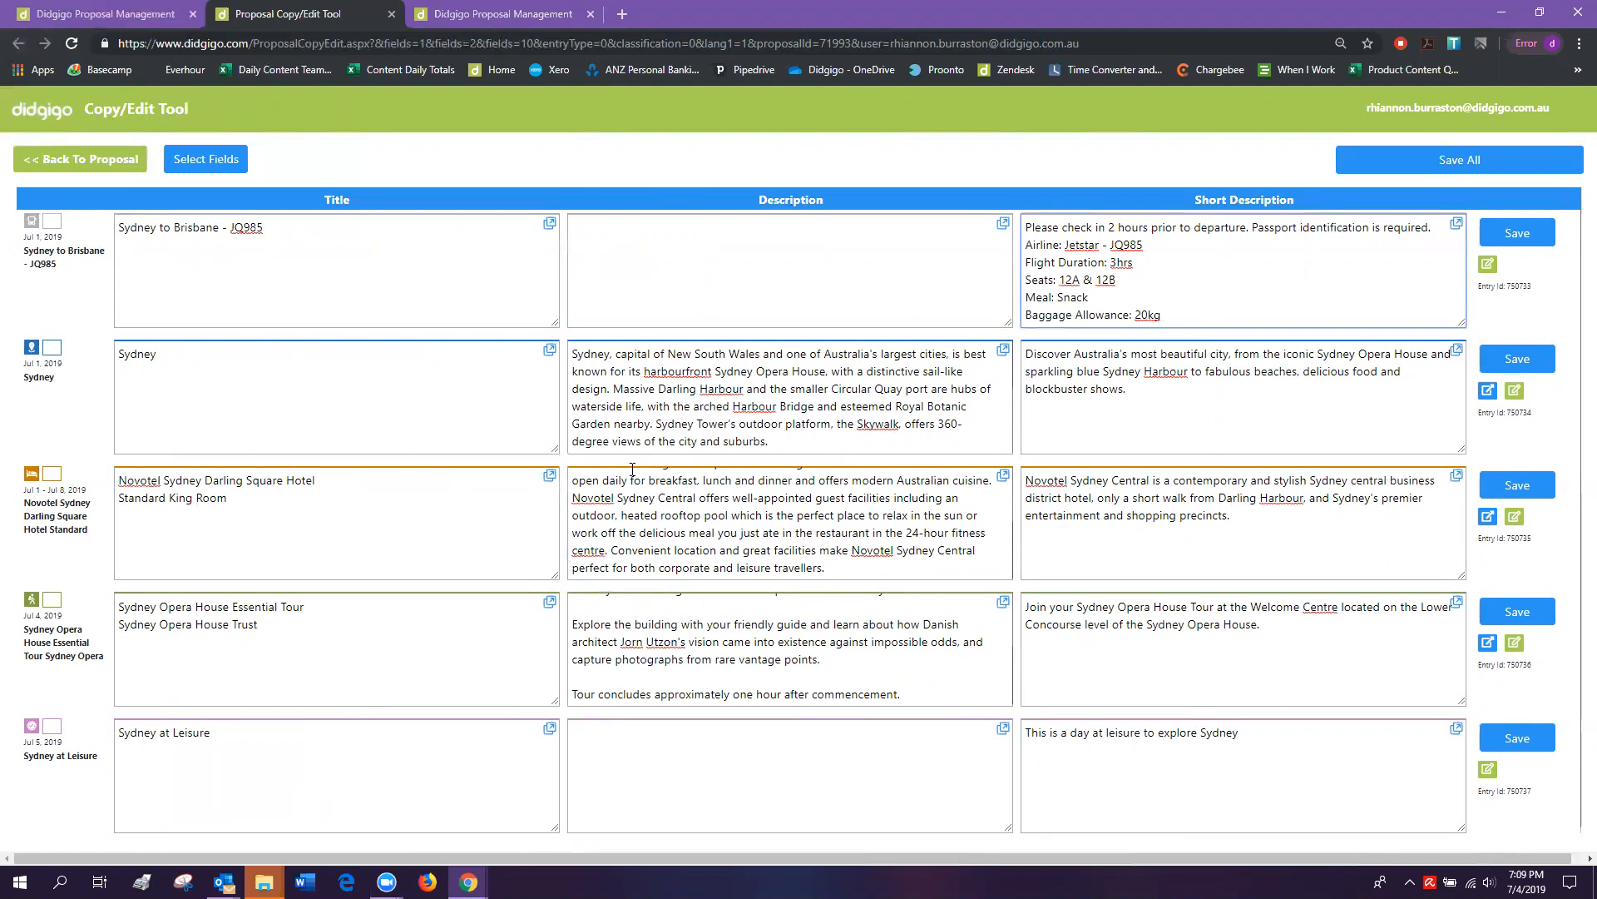
Regenerate the Copy/Edit view for all entries with only the Inclusions and Exclusions fields.
click(203, 161)
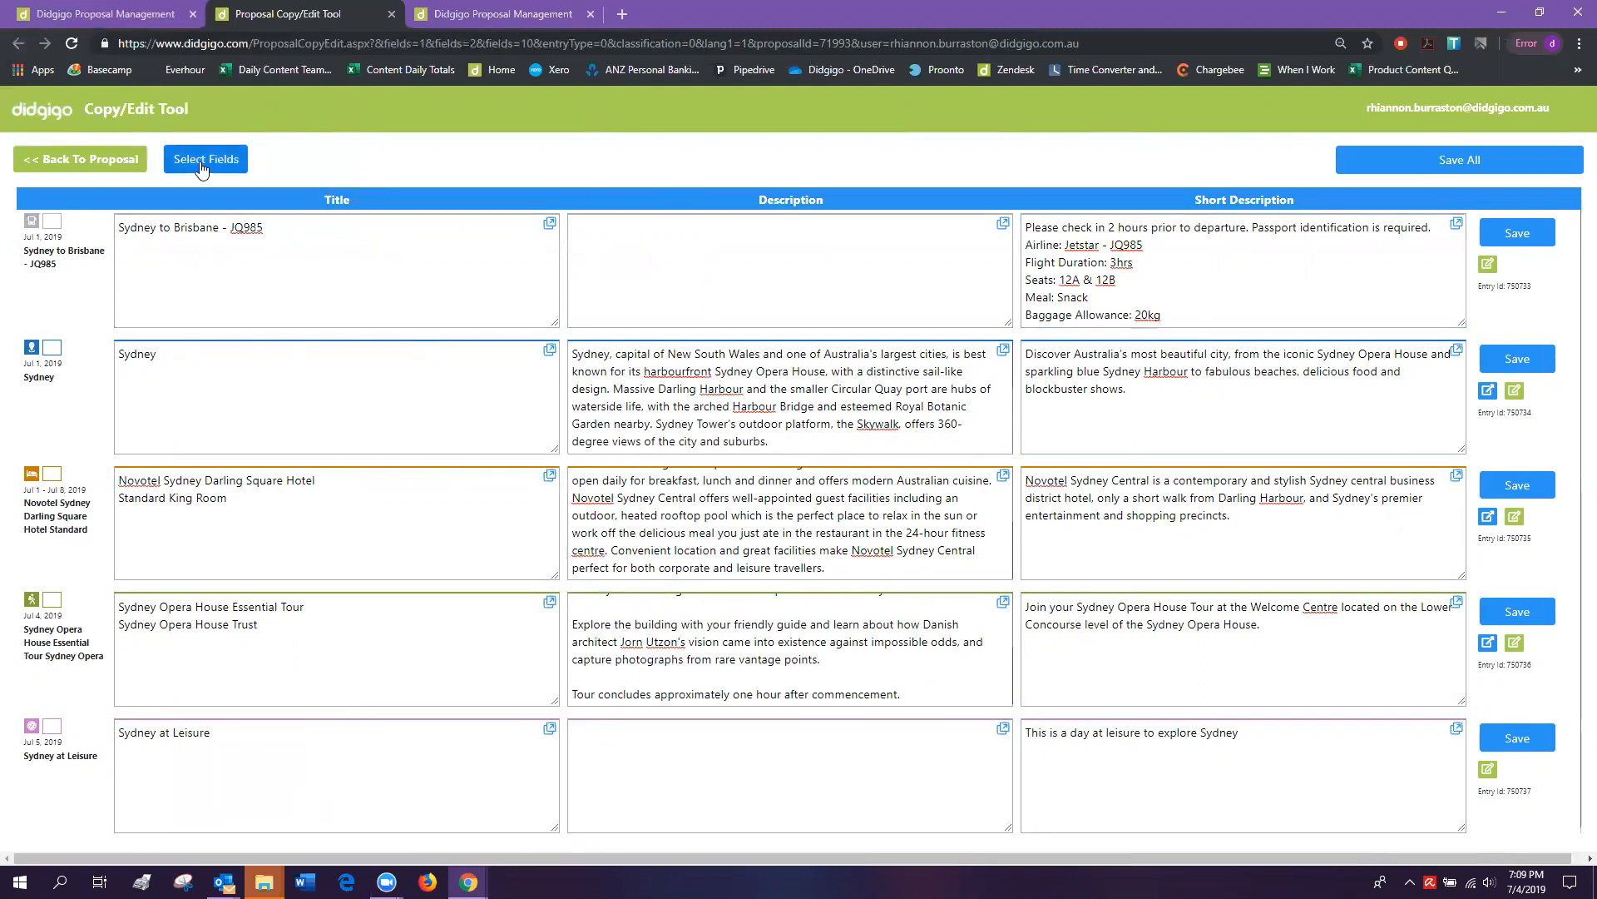
click(219, 416)
click(221, 433)
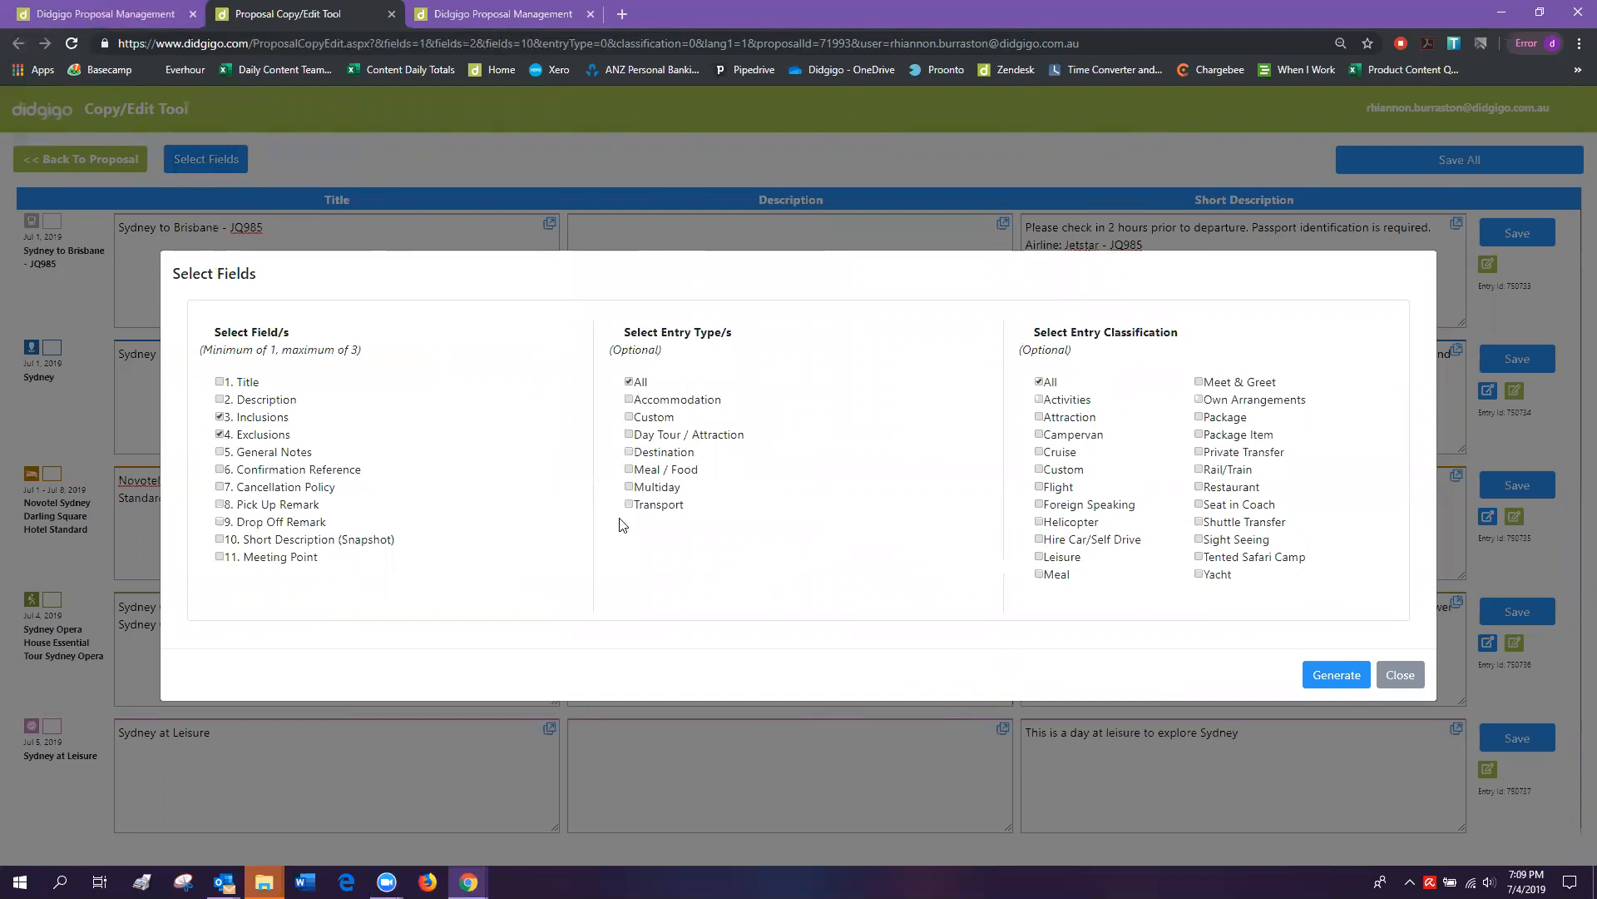
click(1337, 675)
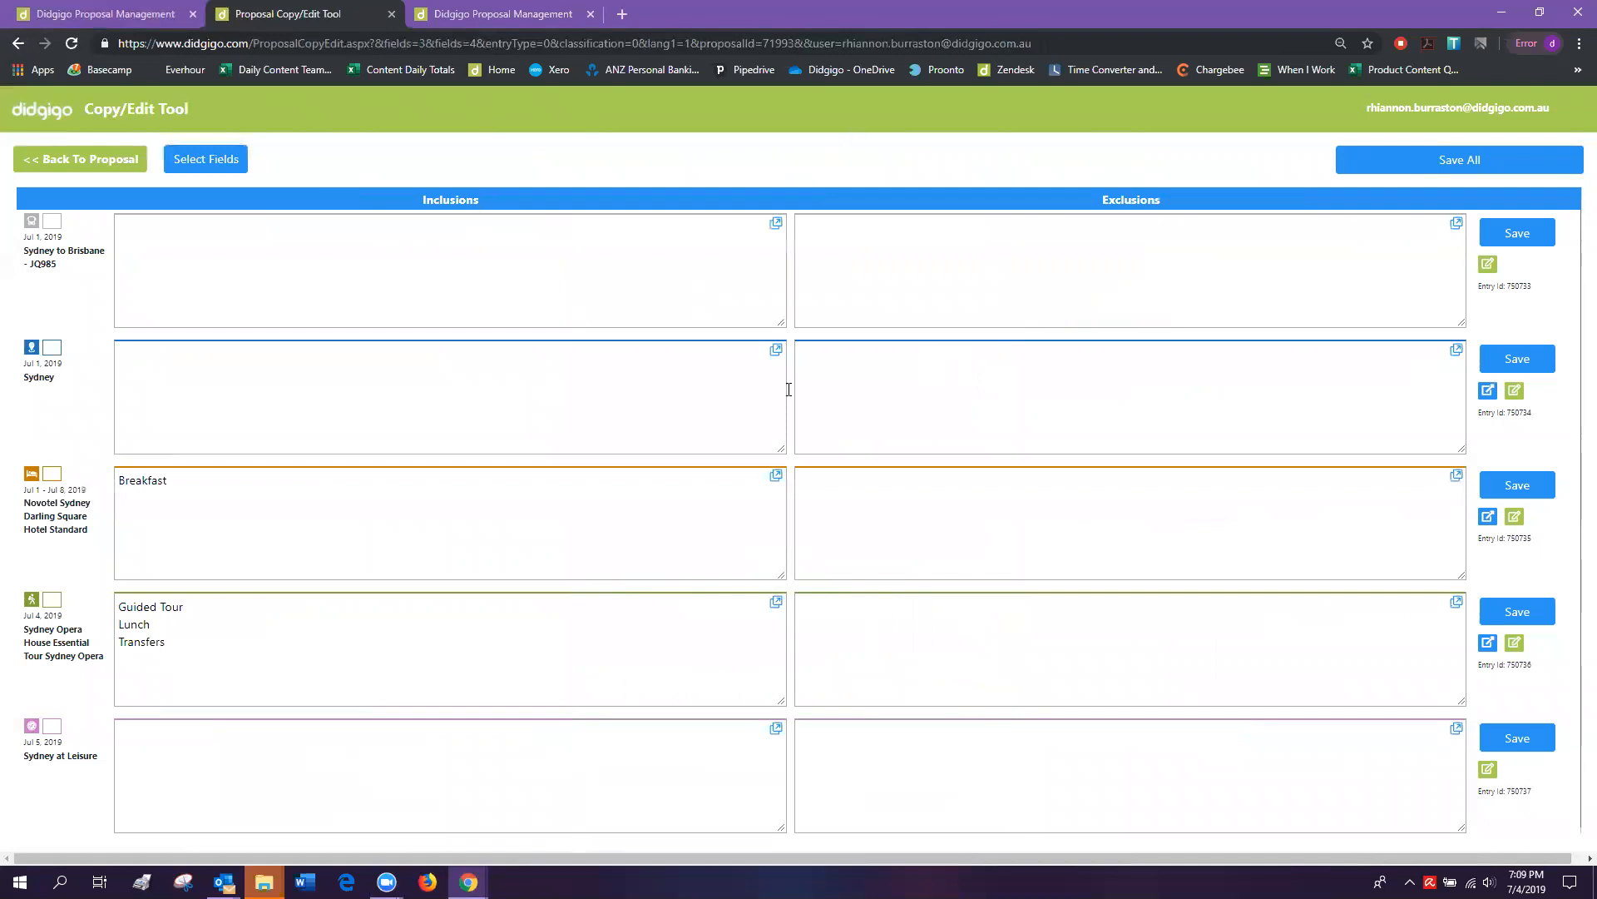
click(156, 229)
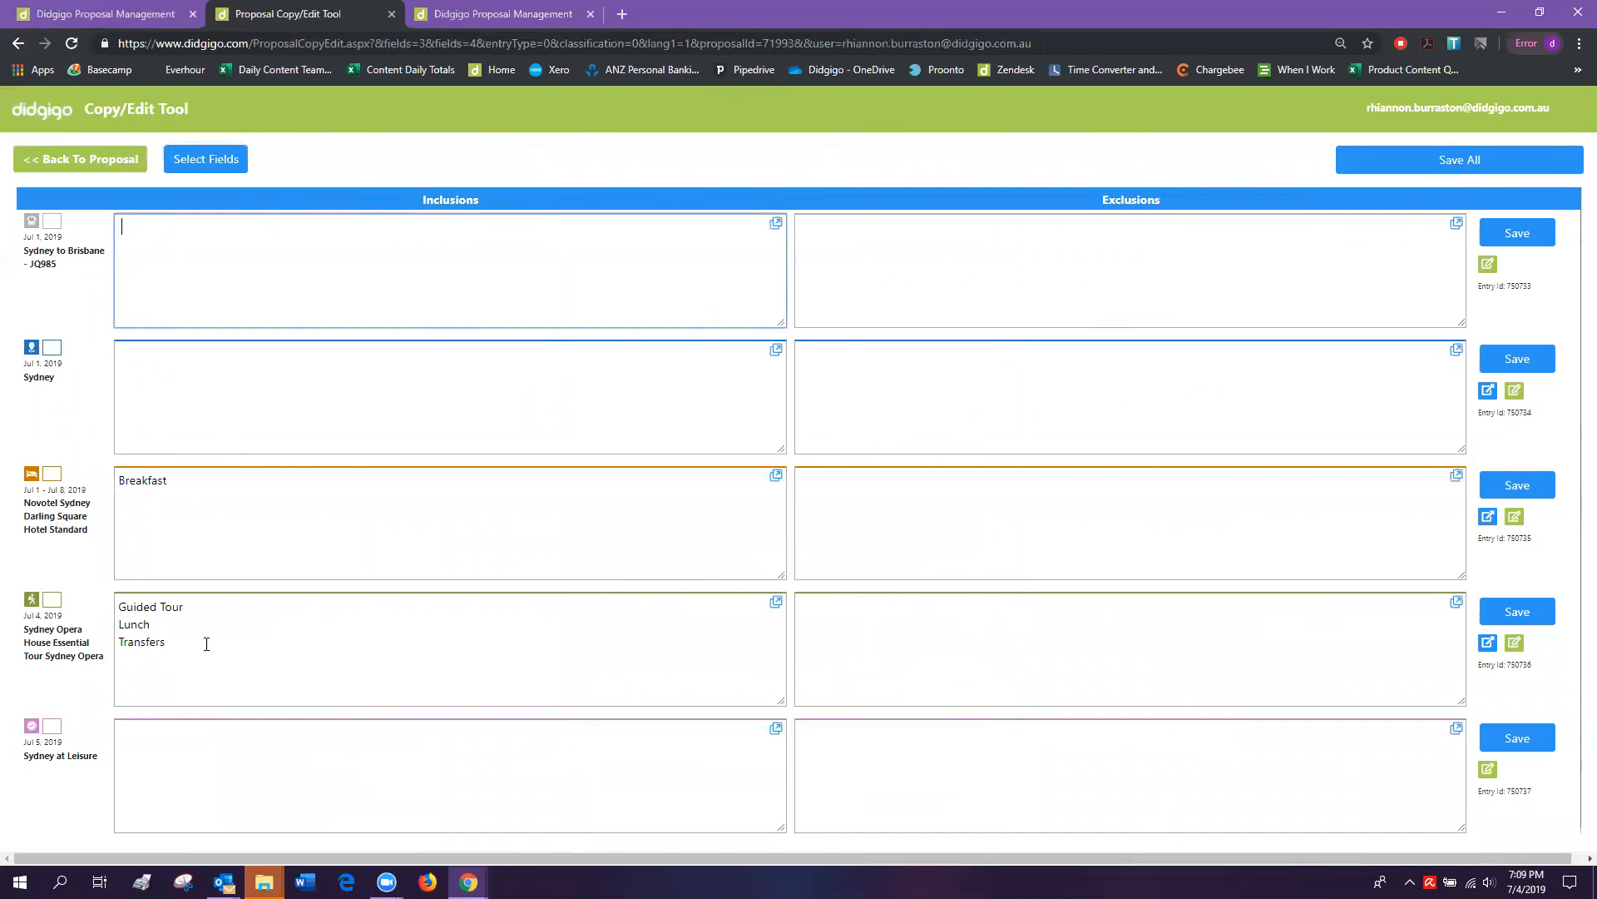
Look at the Sydney Opera House tour entry's full edit page, close it, and return to the proposal's entry list.
click(1514, 646)
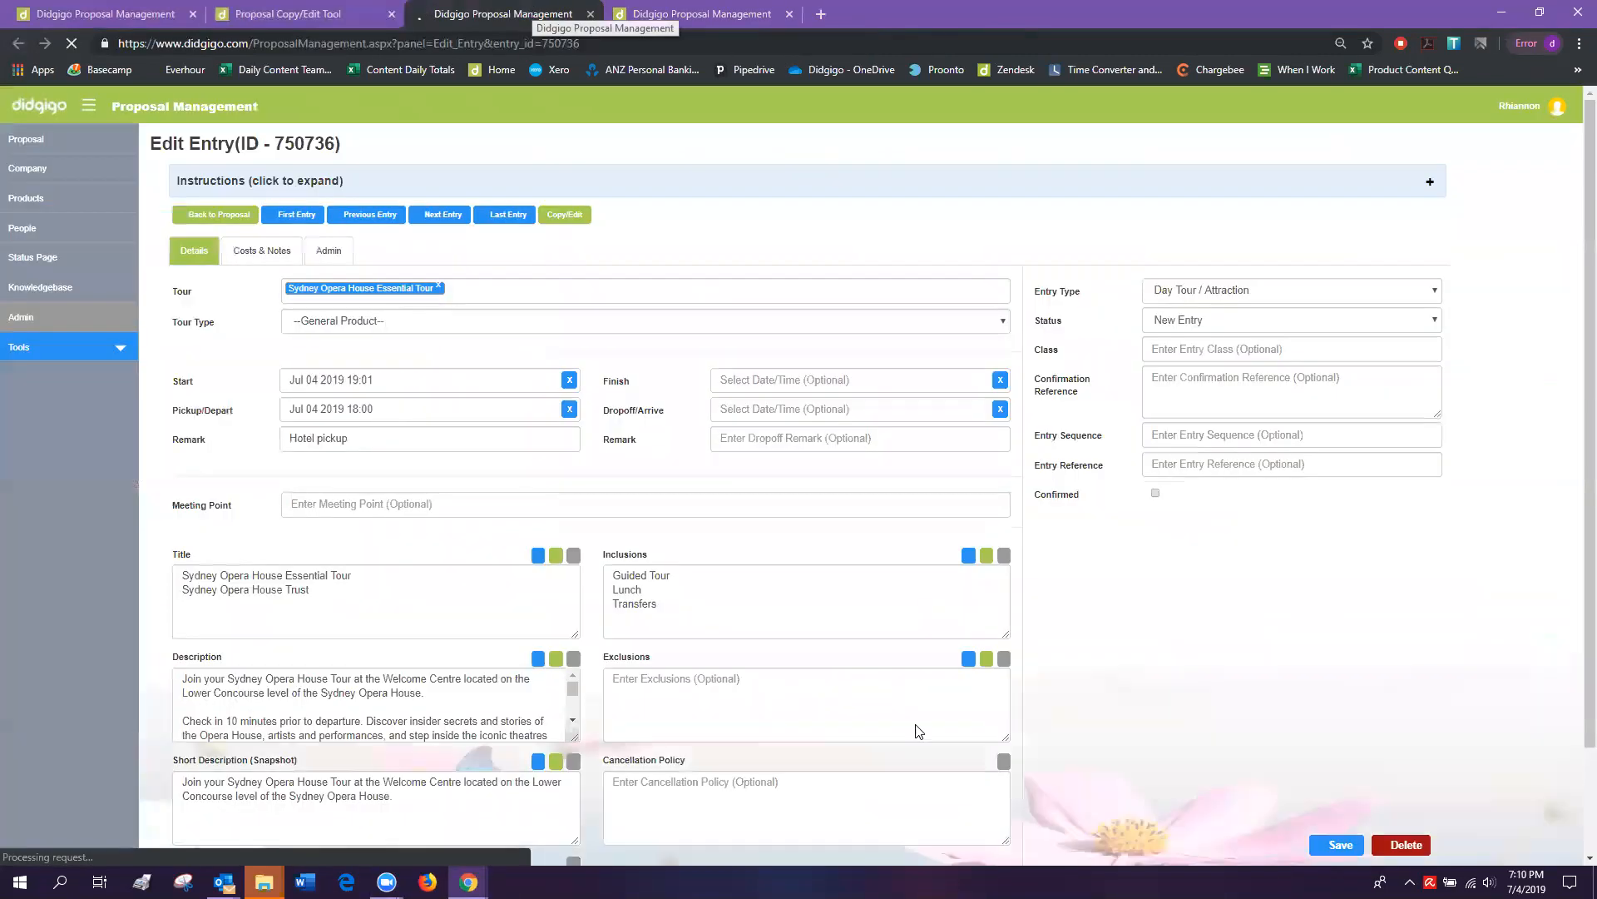
click(590, 14)
click(119, 14)
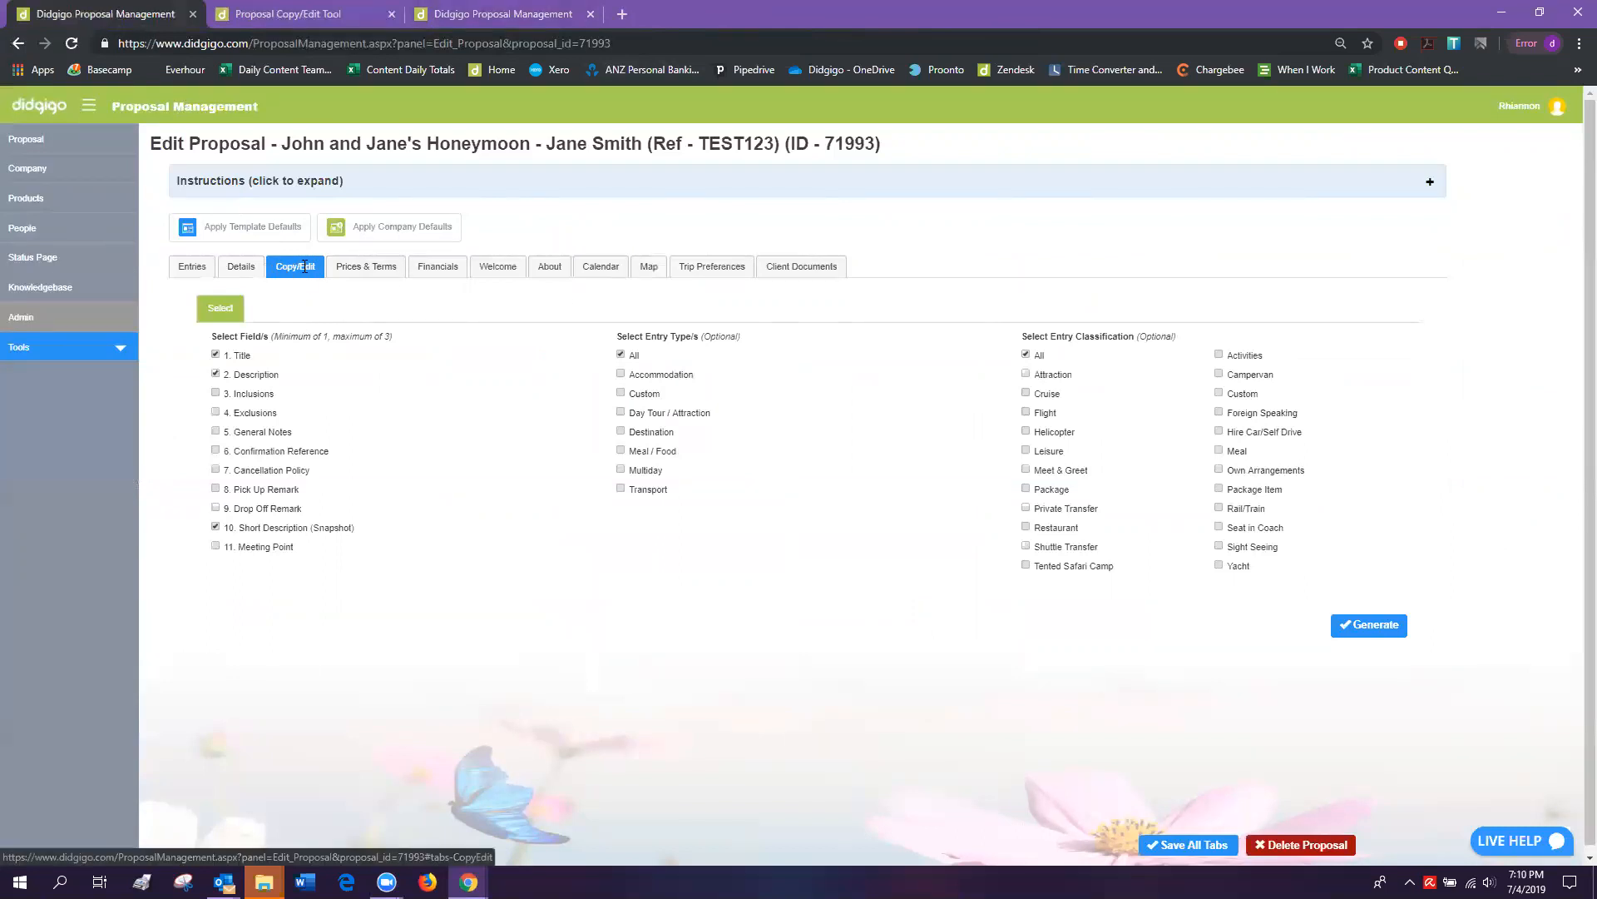
click(189, 267)
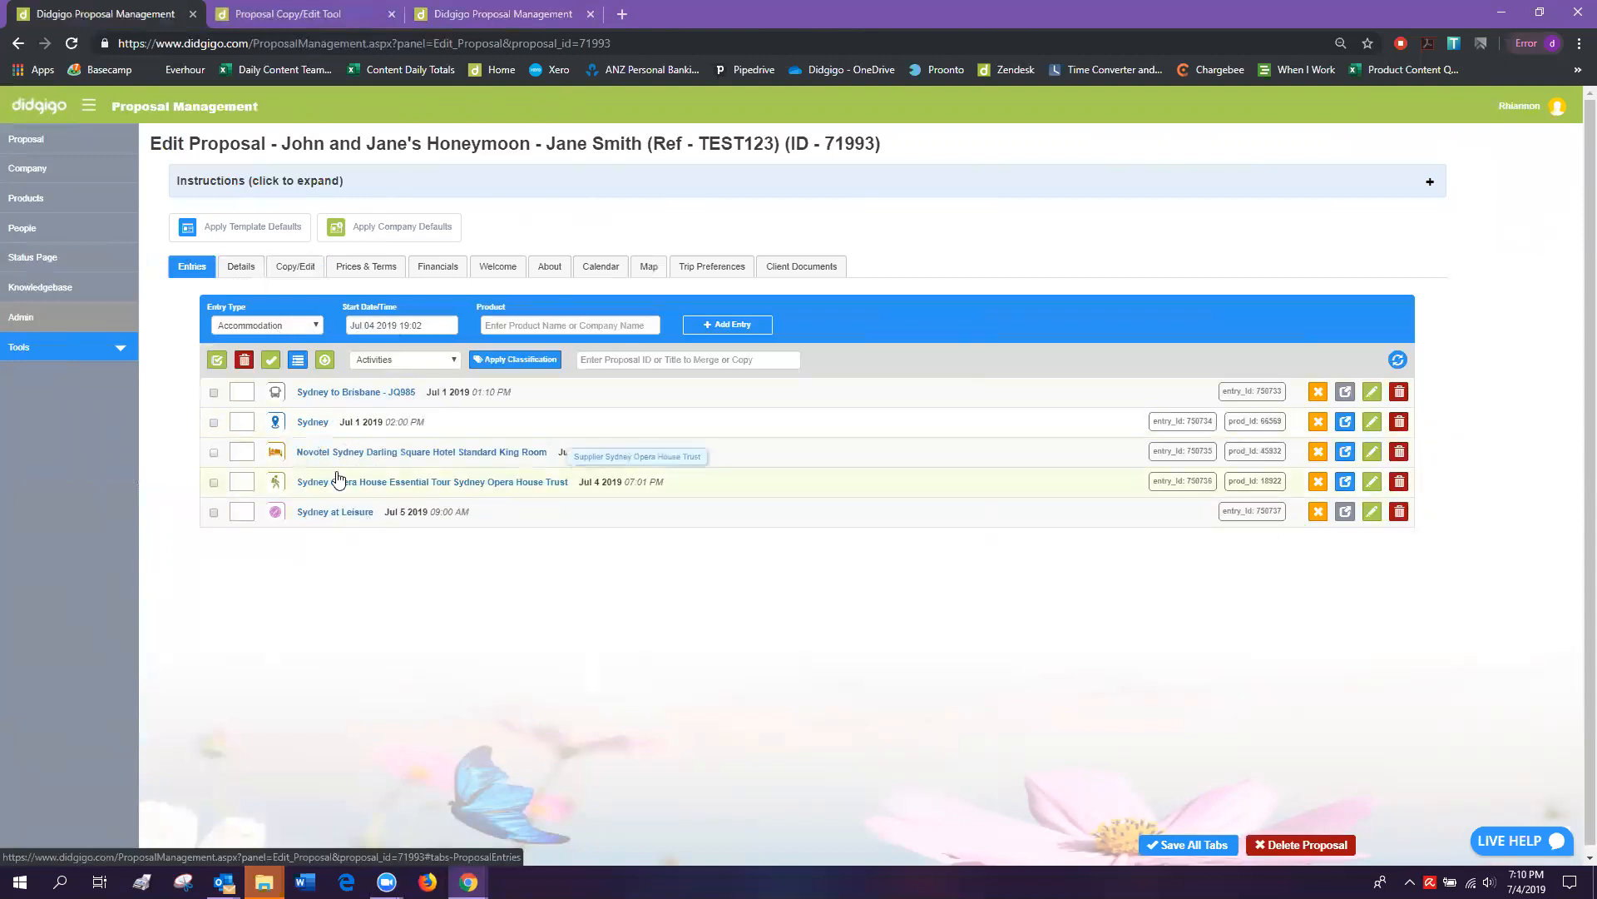
click(245, 270)
click(191, 266)
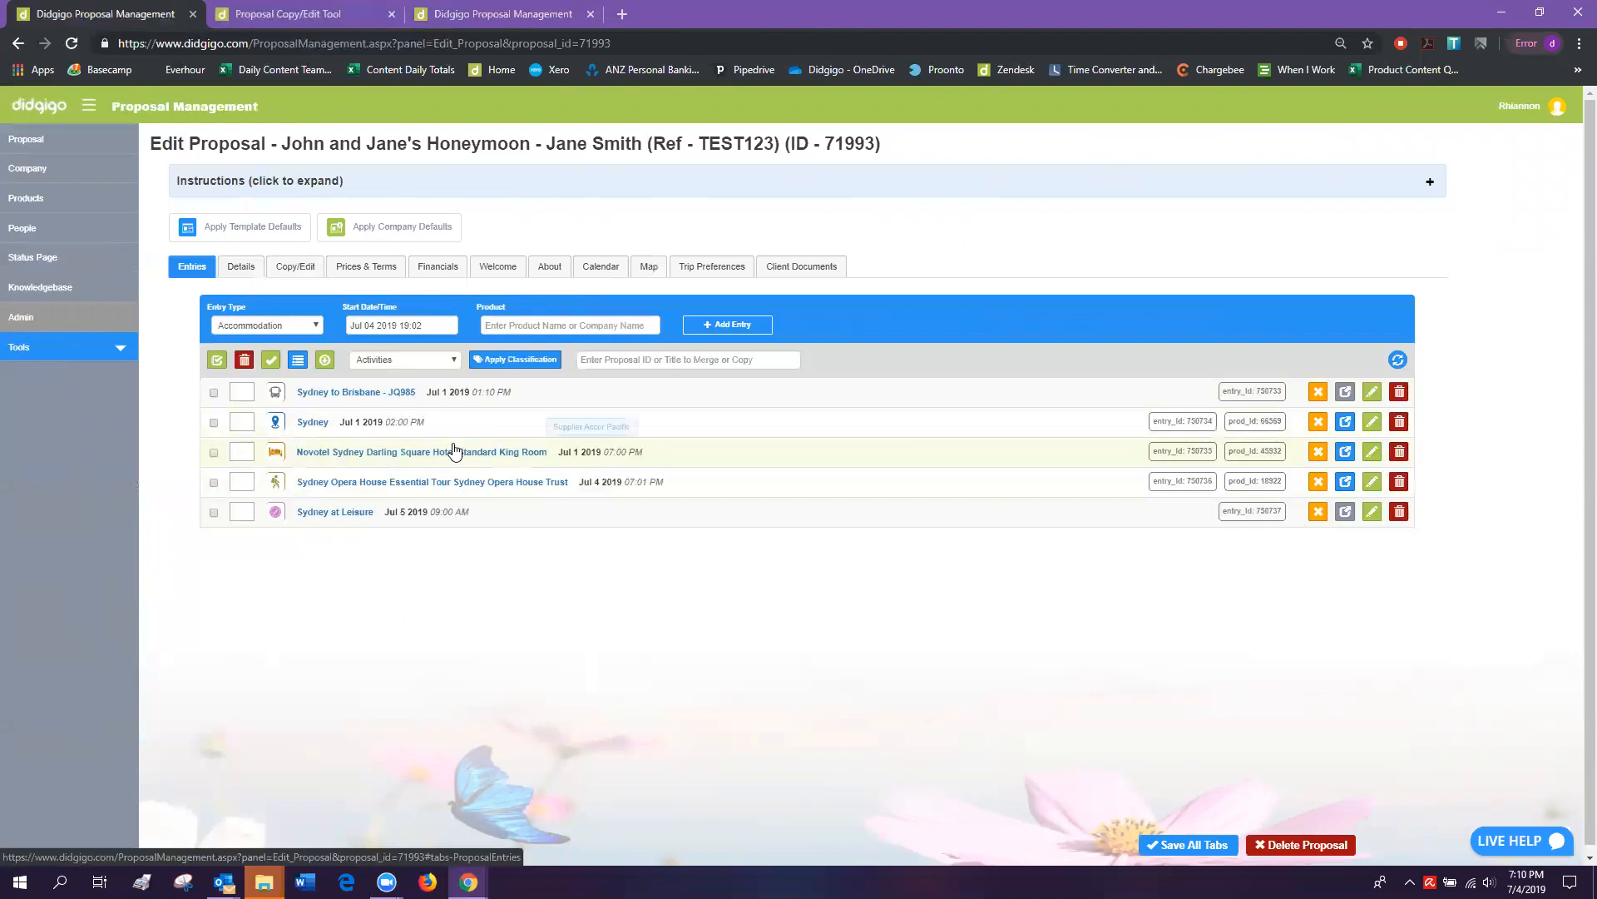
Create a new person from the proposal details with the additional passenger's first and last name.
click(243, 267)
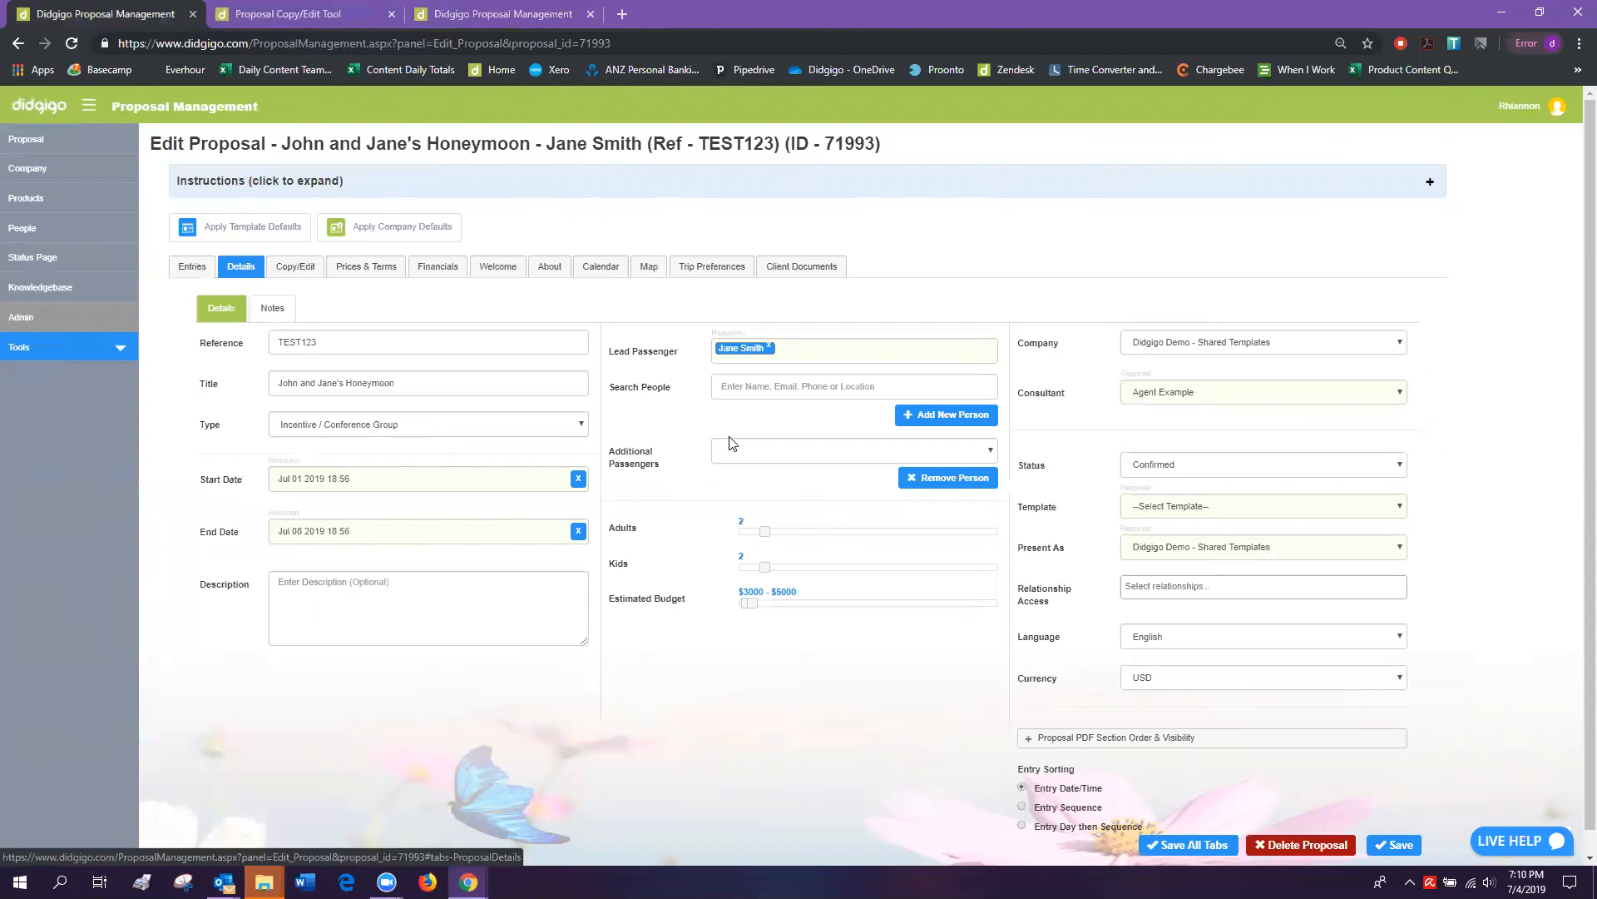
click(972, 424)
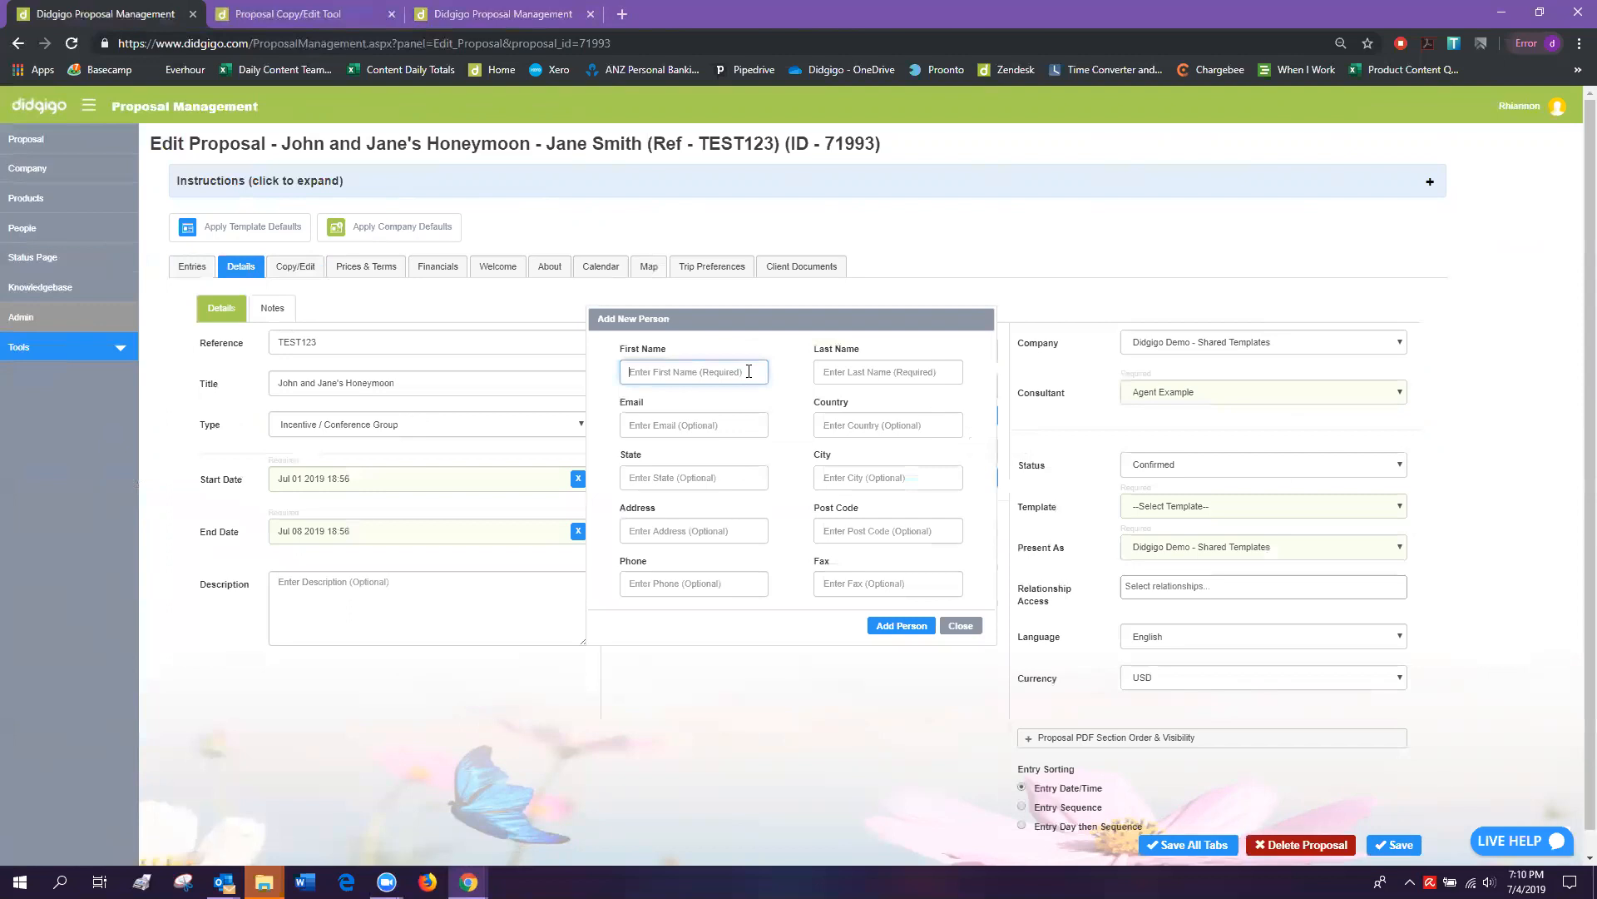
text(Max)
key(Tab)
text(Sm)
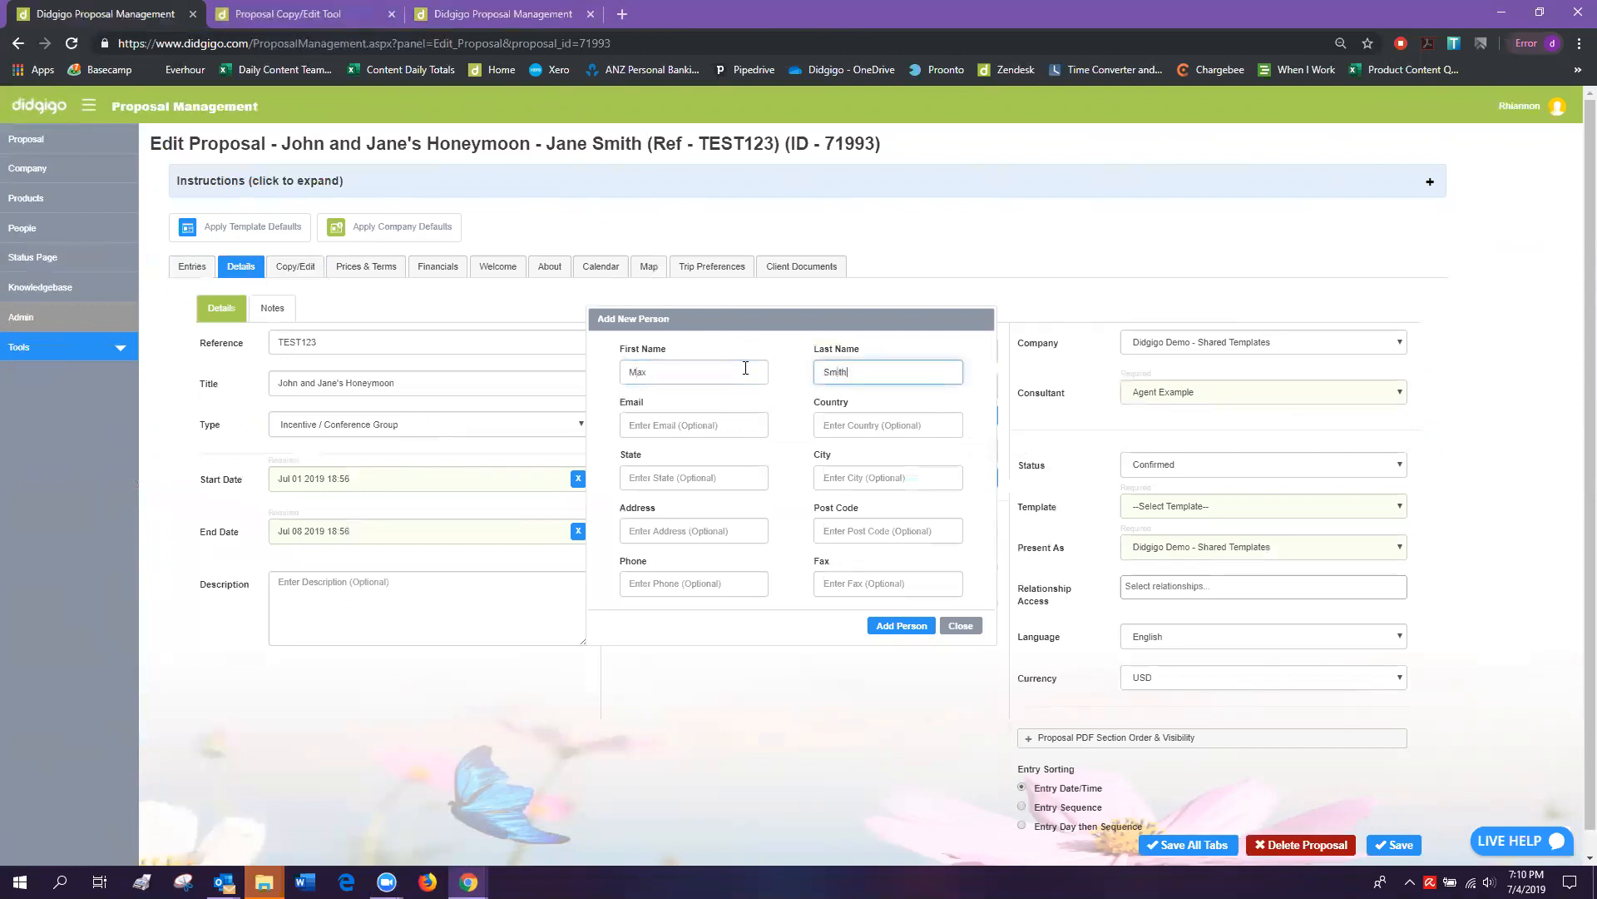
click(895, 628)
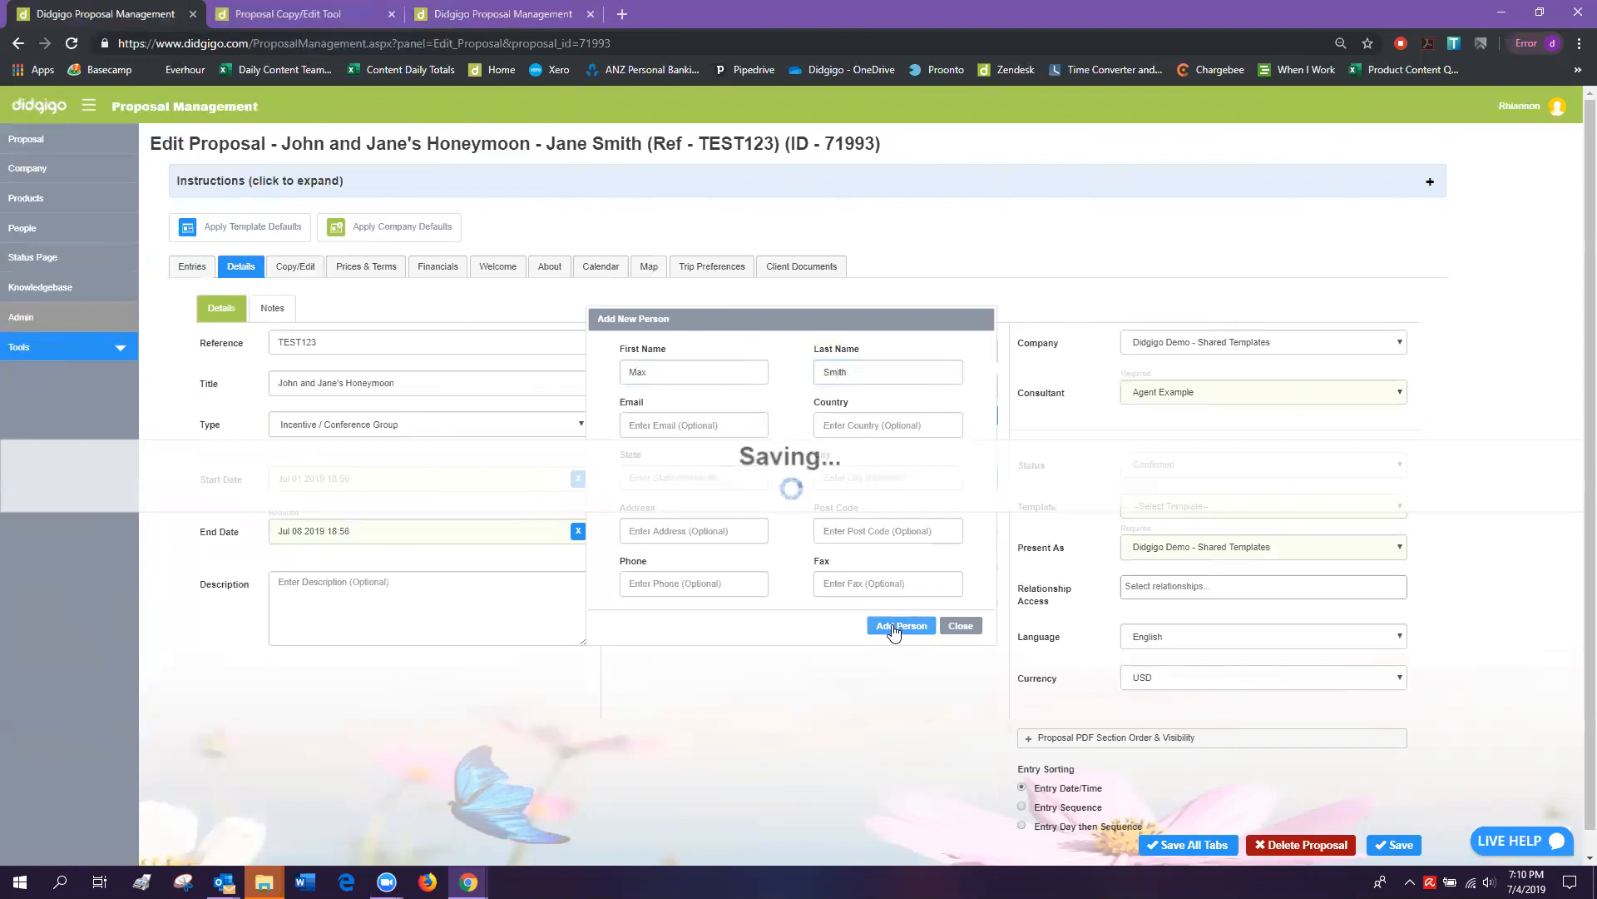
click(948, 133)
click(961, 626)
Search for the newly created person by name and add them to the proposal's additional passengers.
click(758, 398)
text(Max smith)
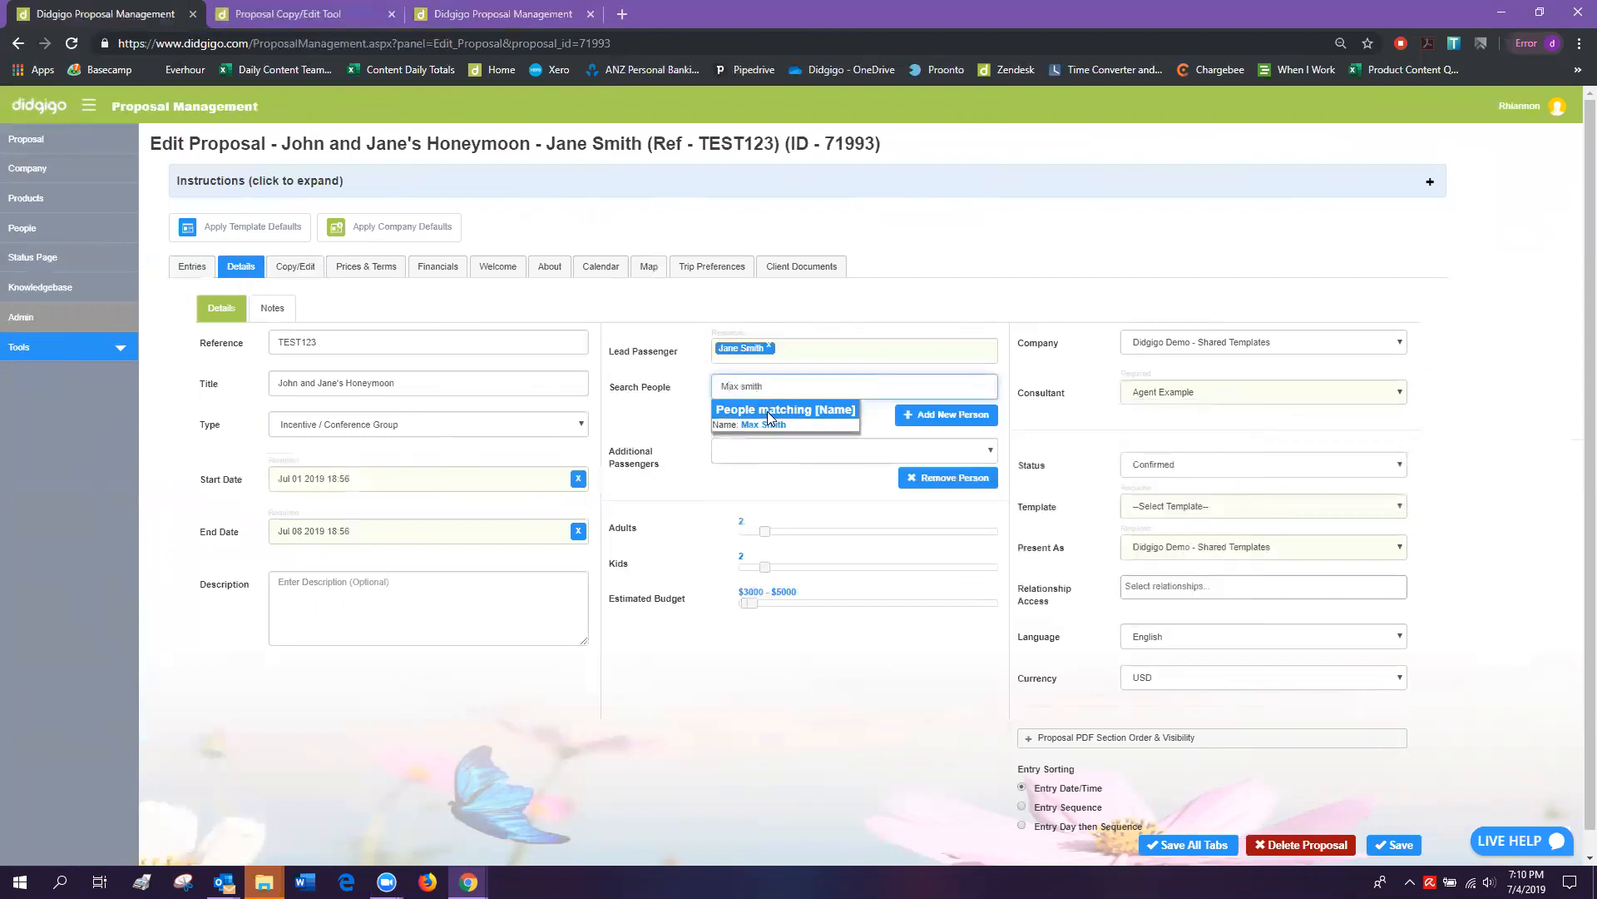
click(766, 427)
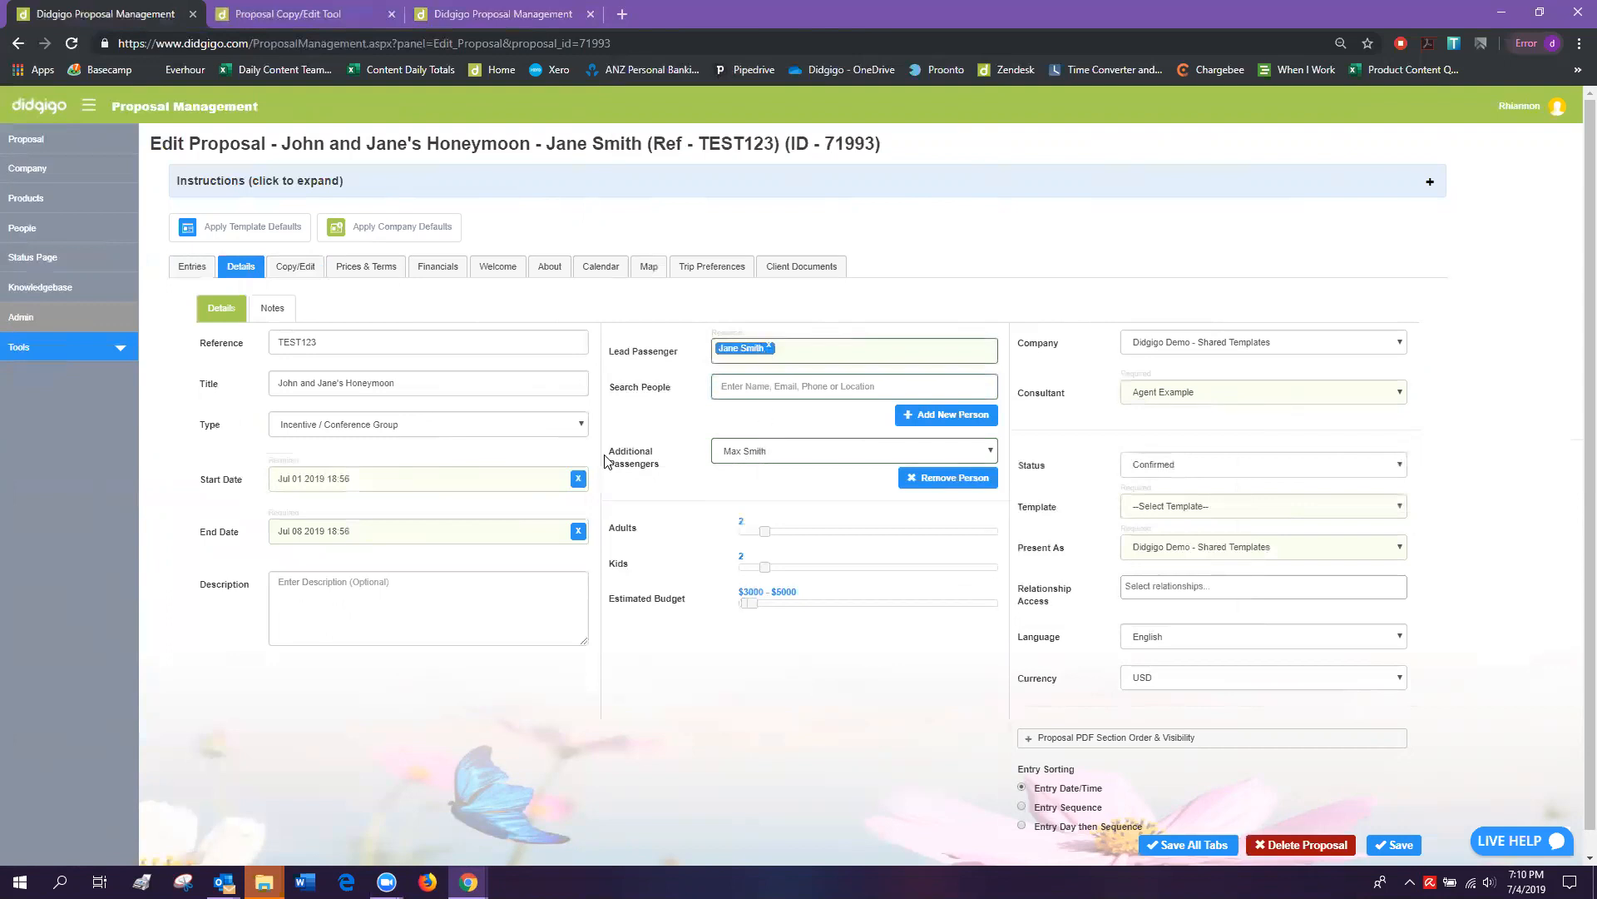
click(780, 454)
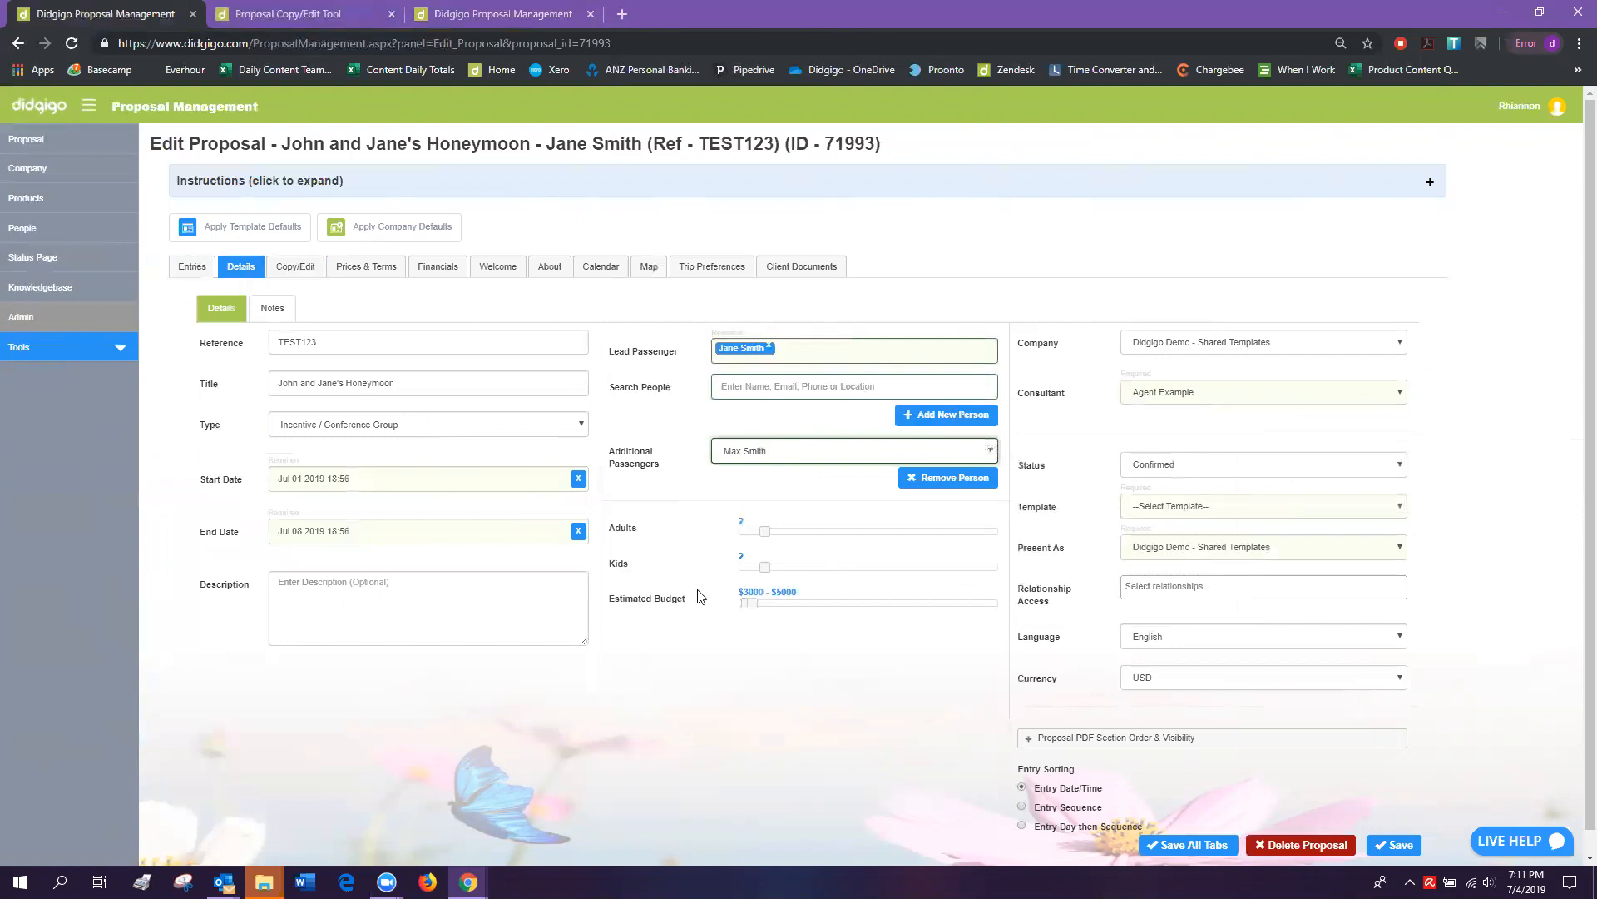
Set the number of kids to 0, choose the Modern Template, and save the proposal details.
drag(764, 567, 743, 568)
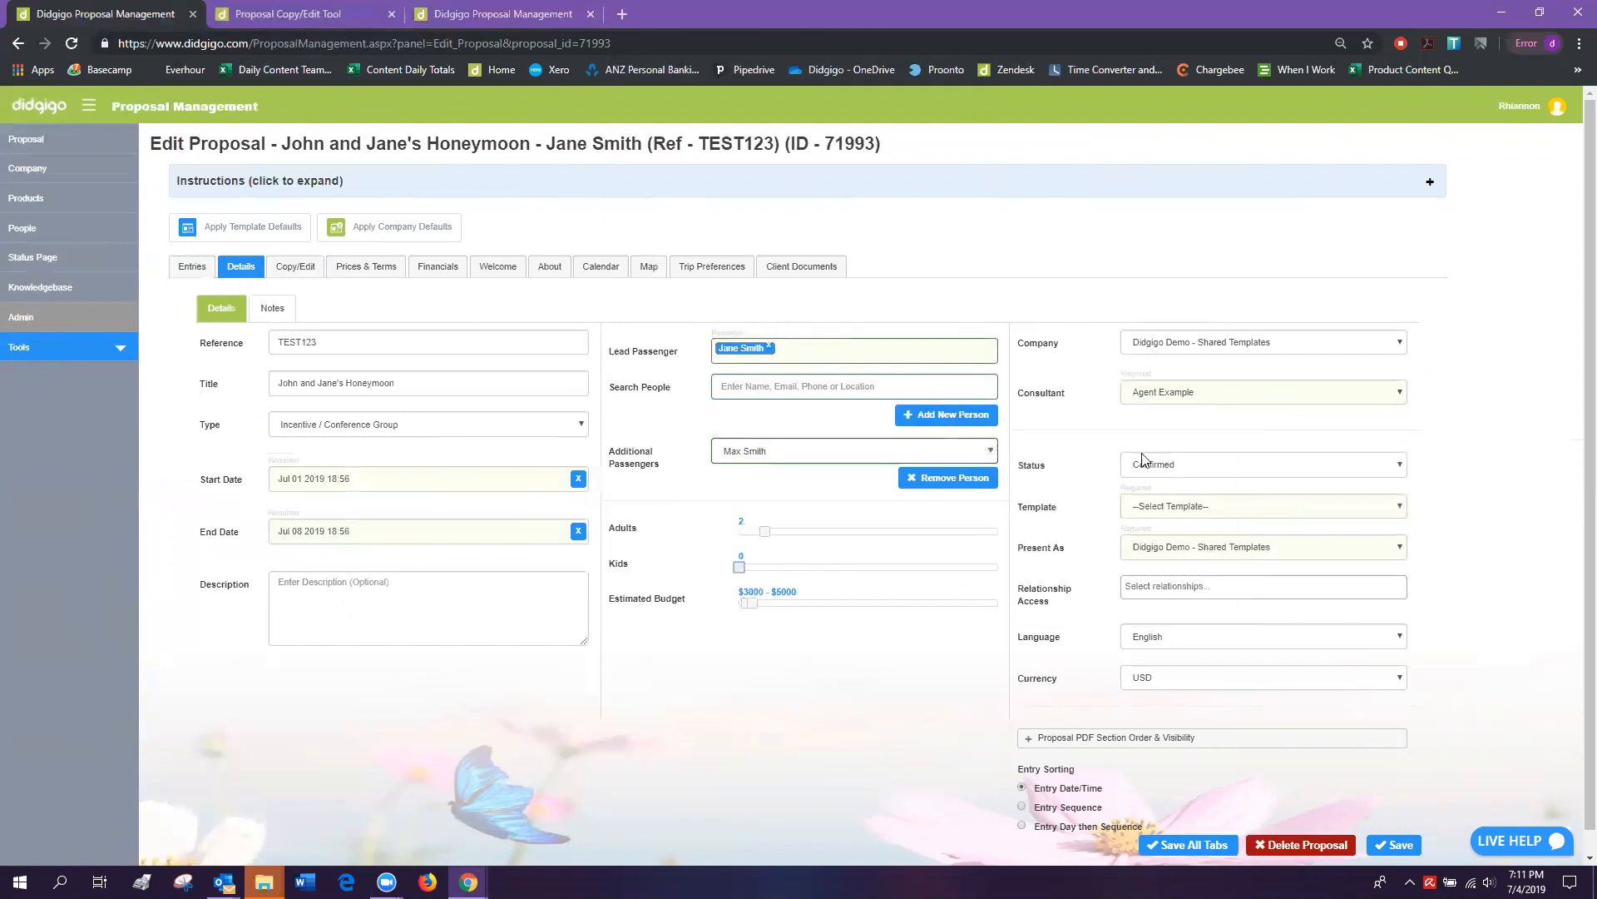
click(1139, 509)
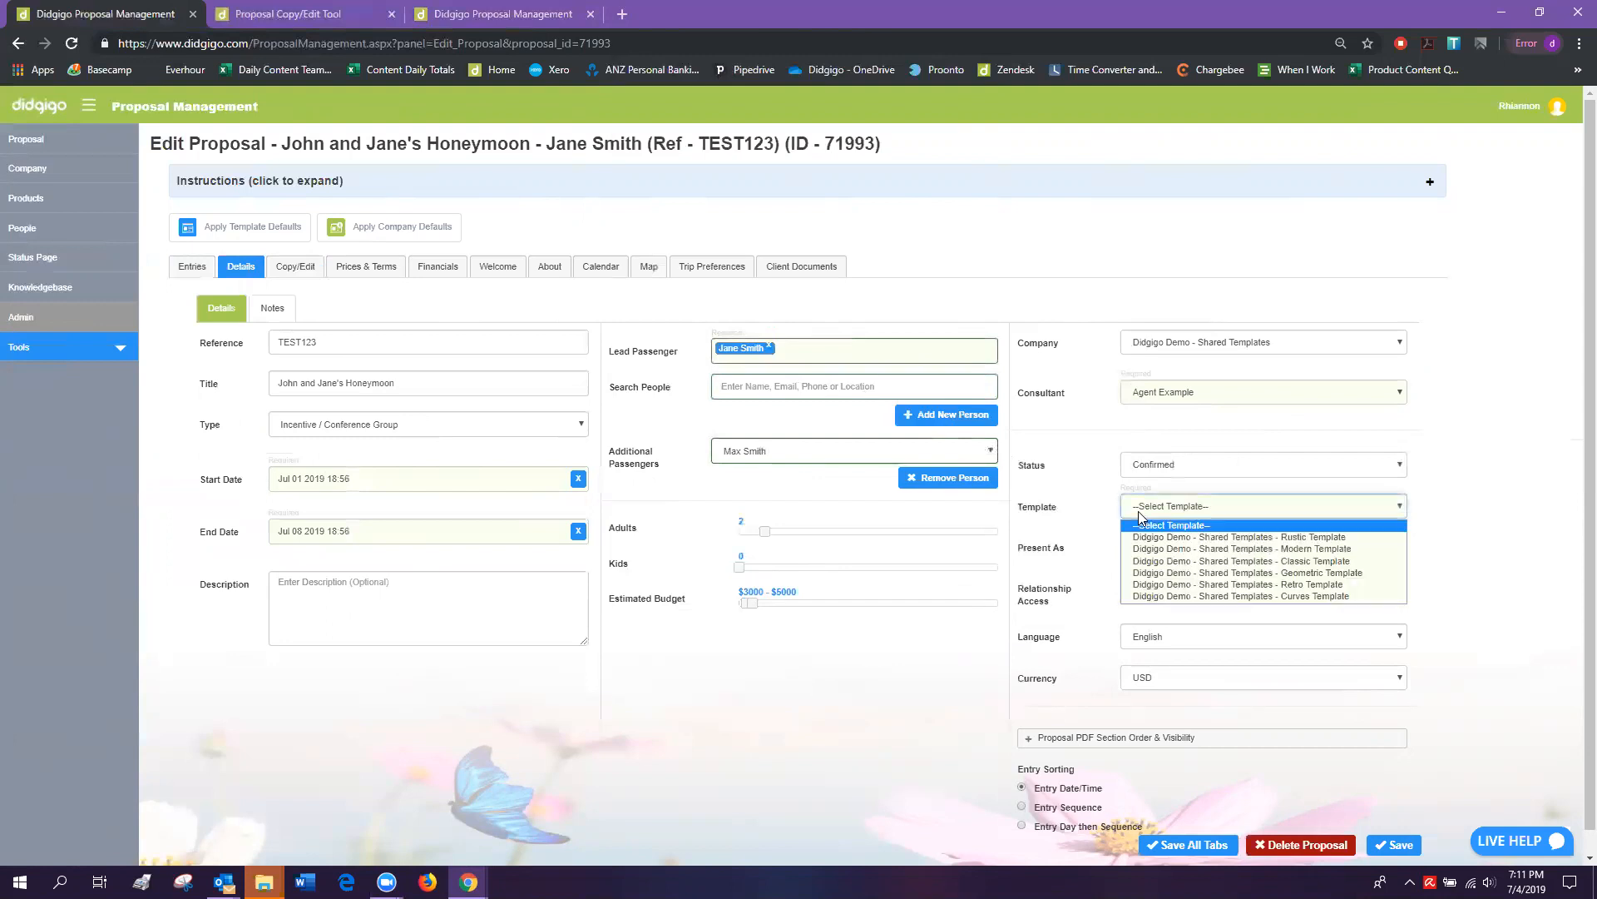
click(1221, 551)
click(1381, 842)
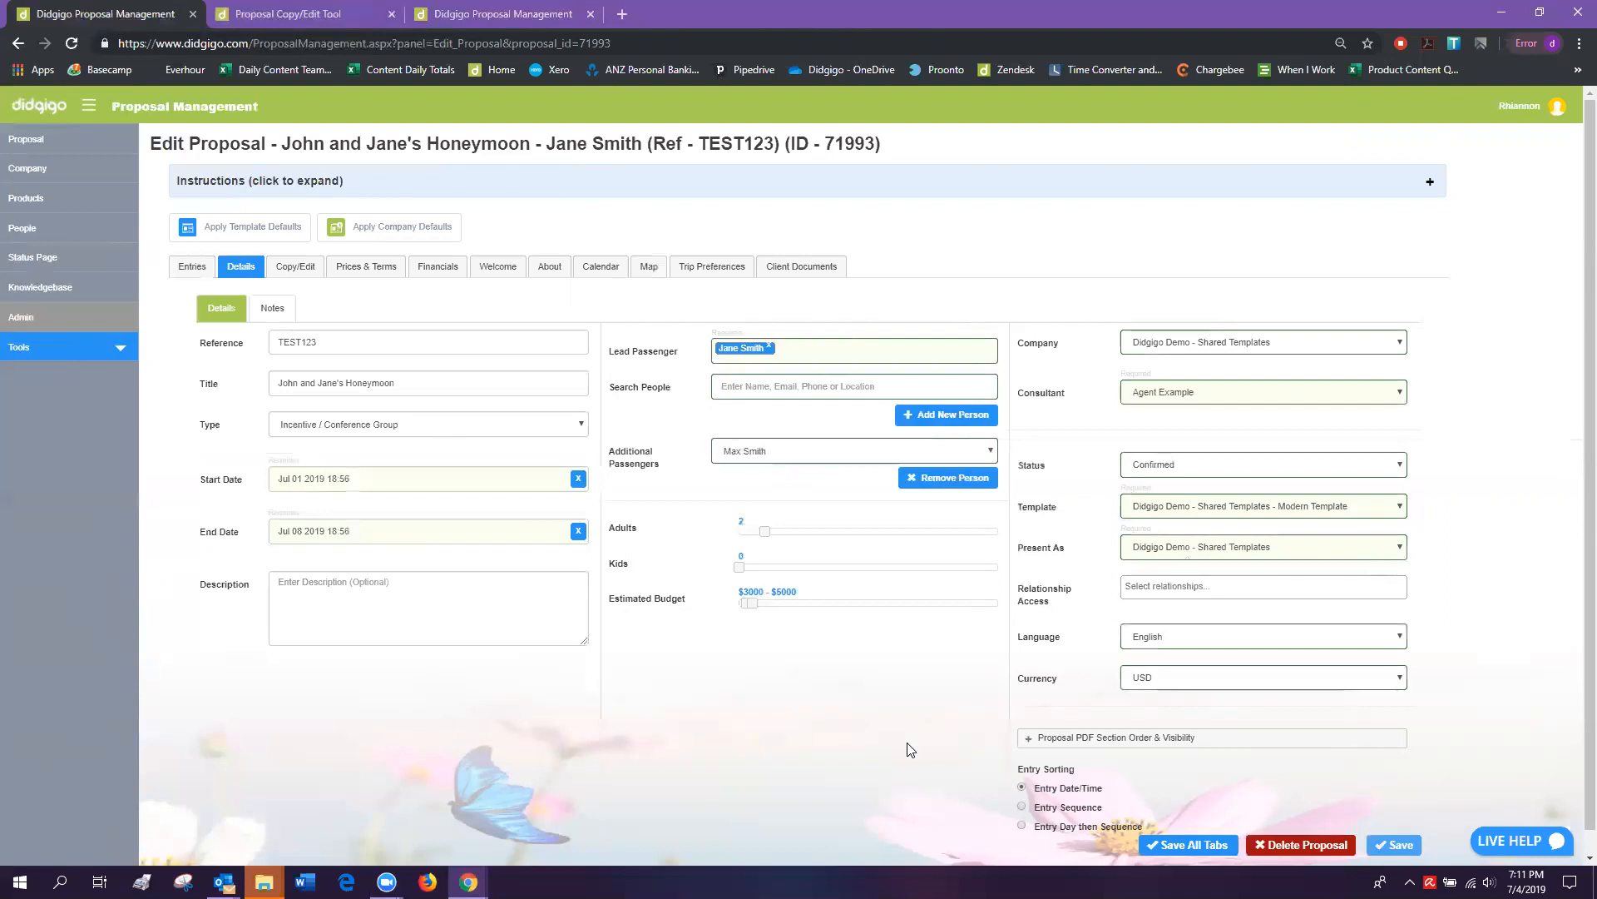
Number the entries Sydney 1, Sydney Opera House tour 2, Novotel 3, Sydney at Leisure 4 and Sydney to Brisbane 5, and update the sequence.
click(193, 268)
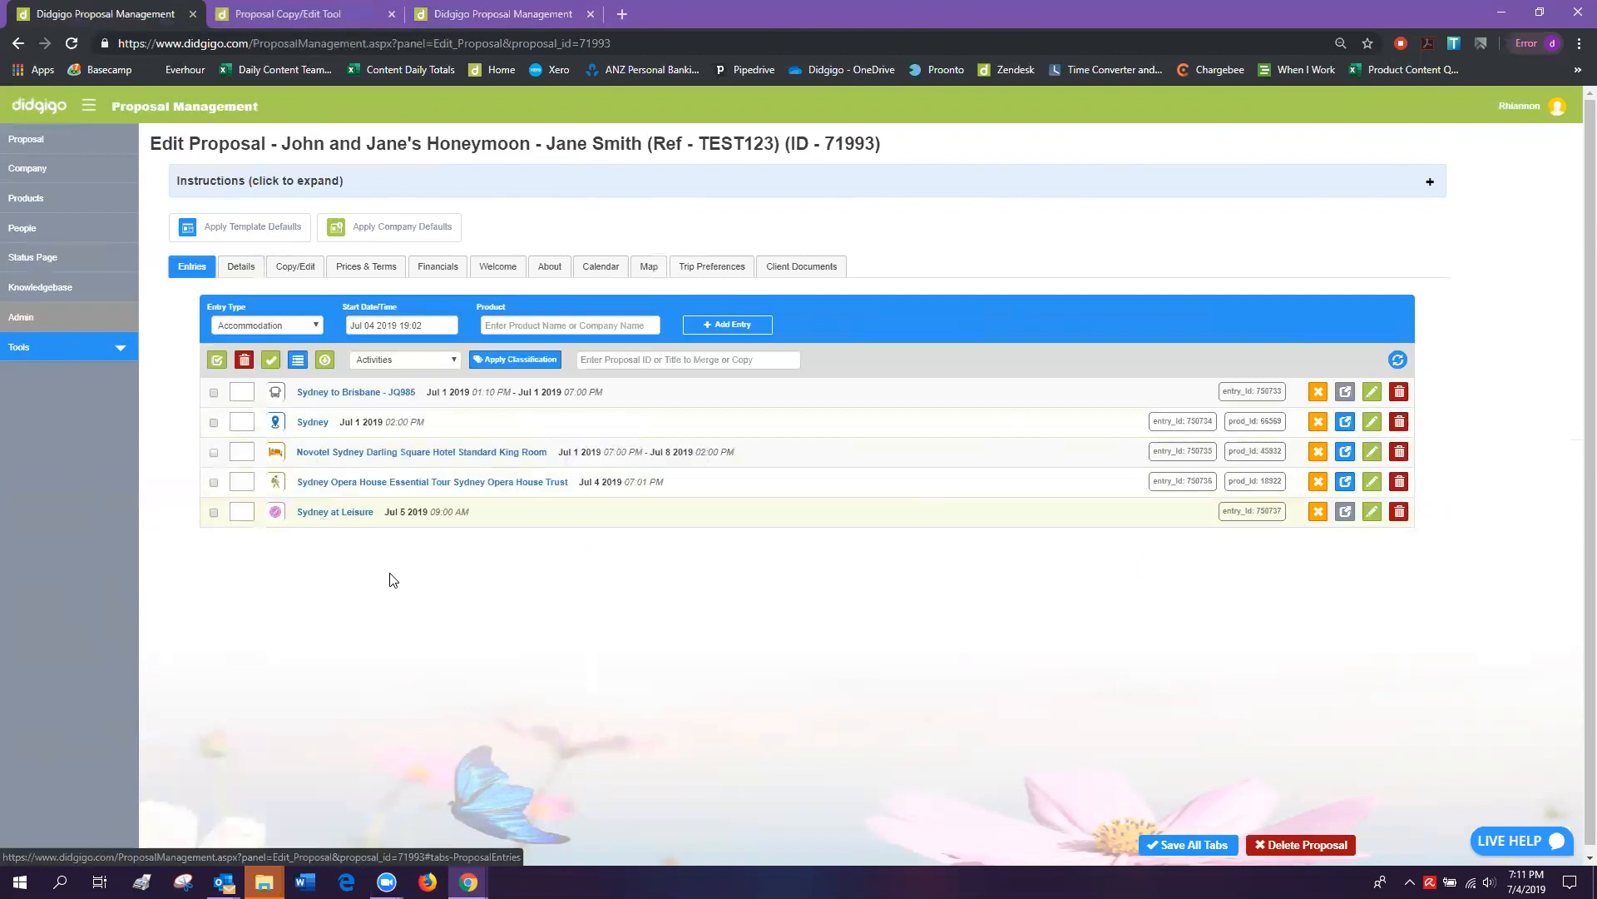
click(241, 267)
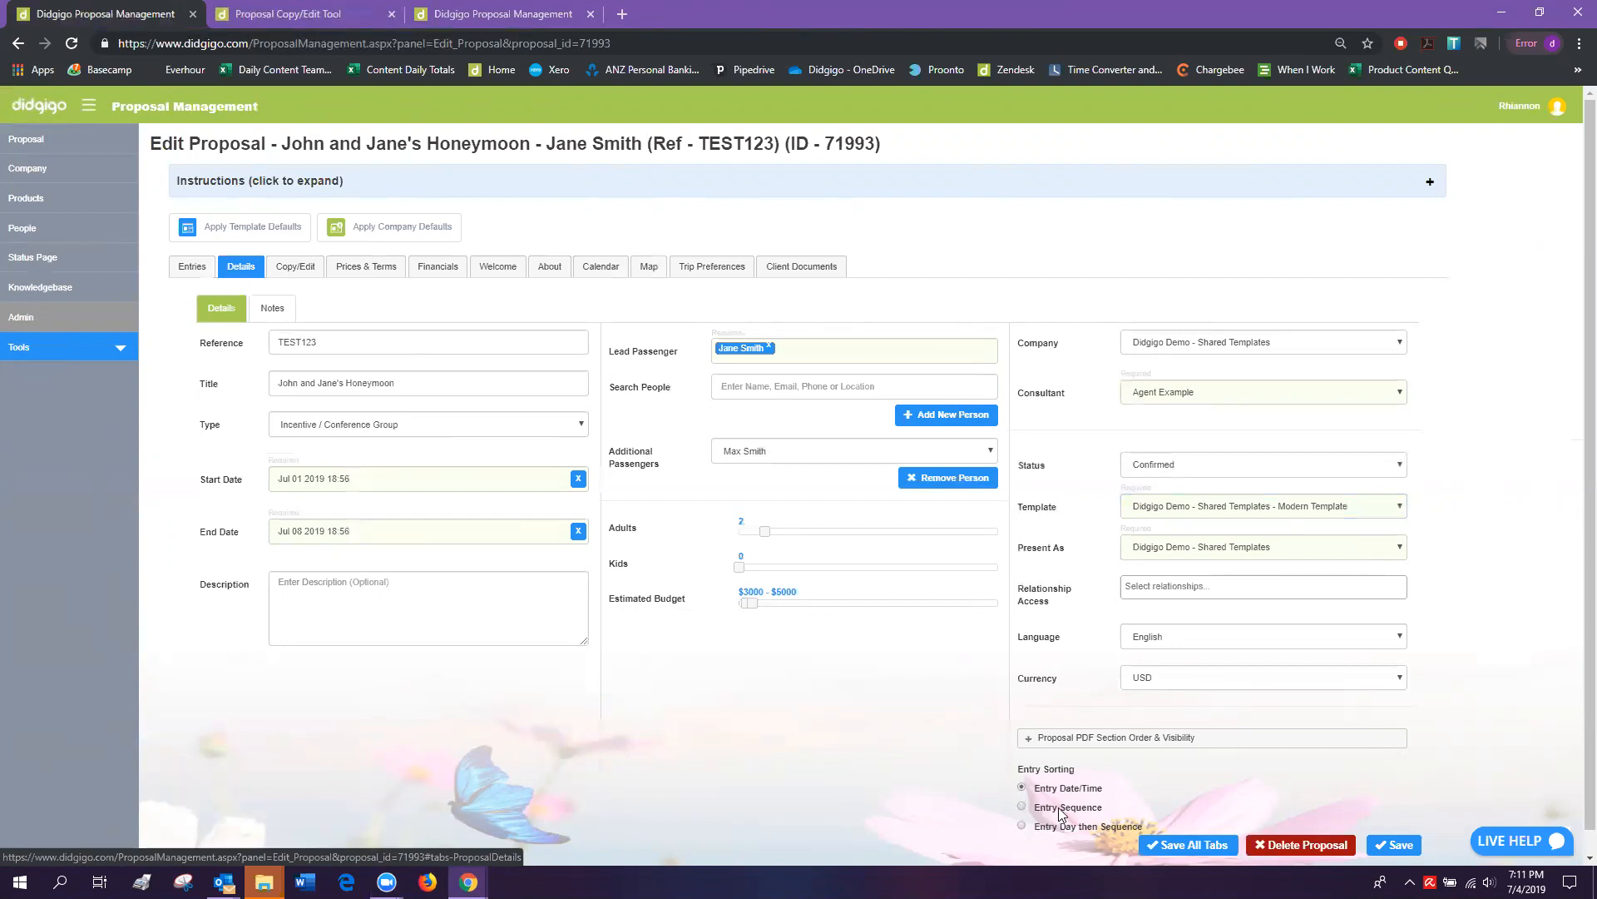
click(191, 266)
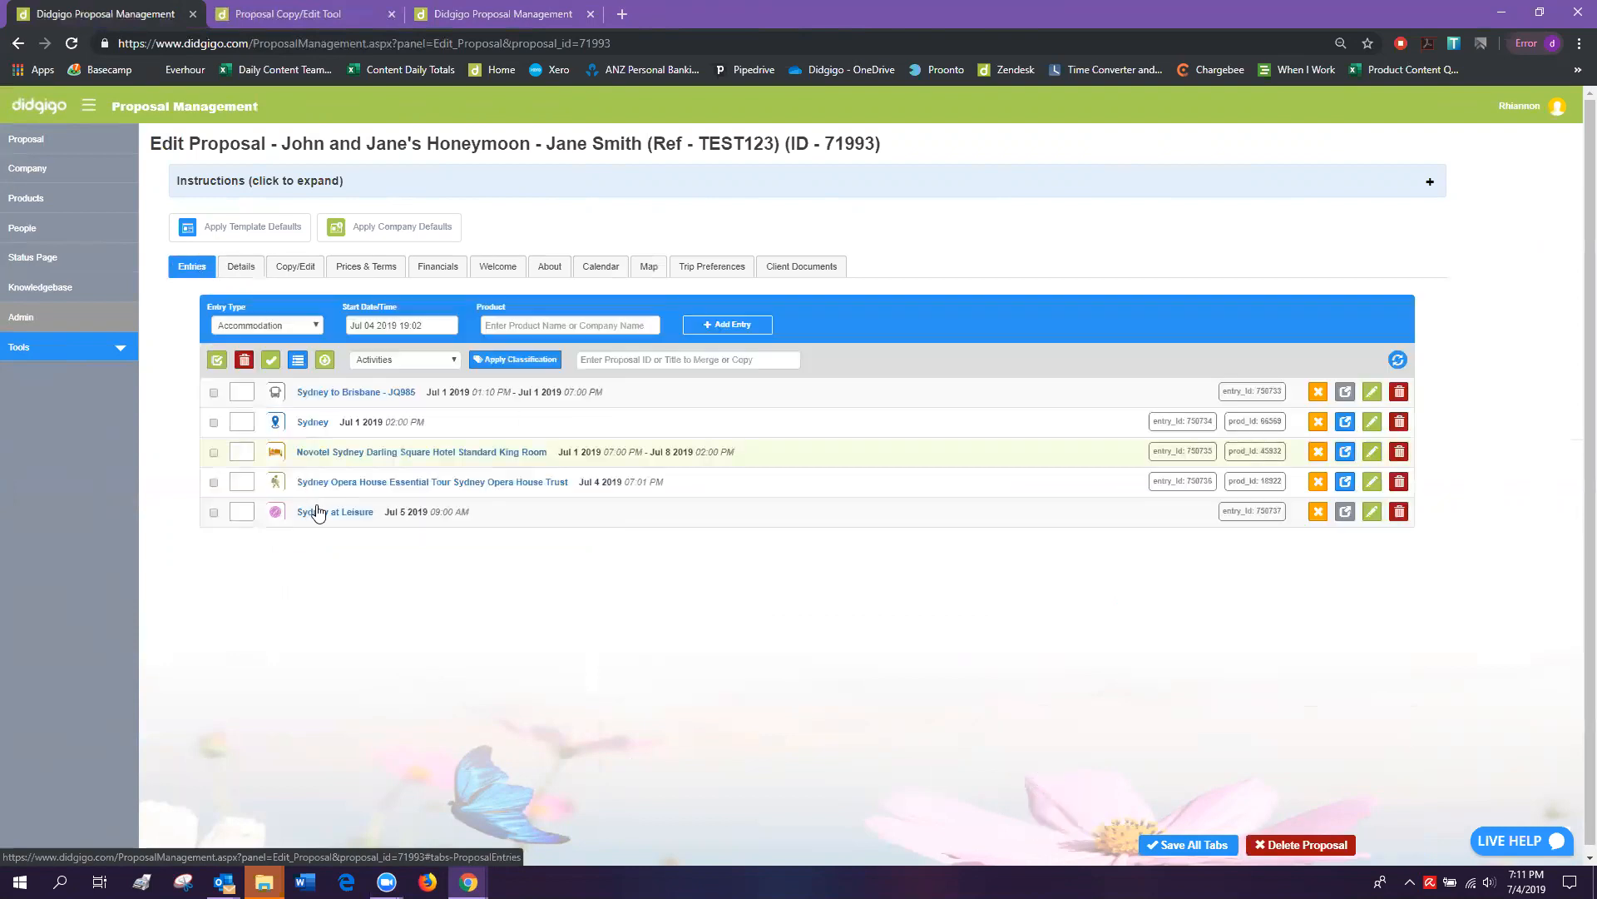
click(246, 422)
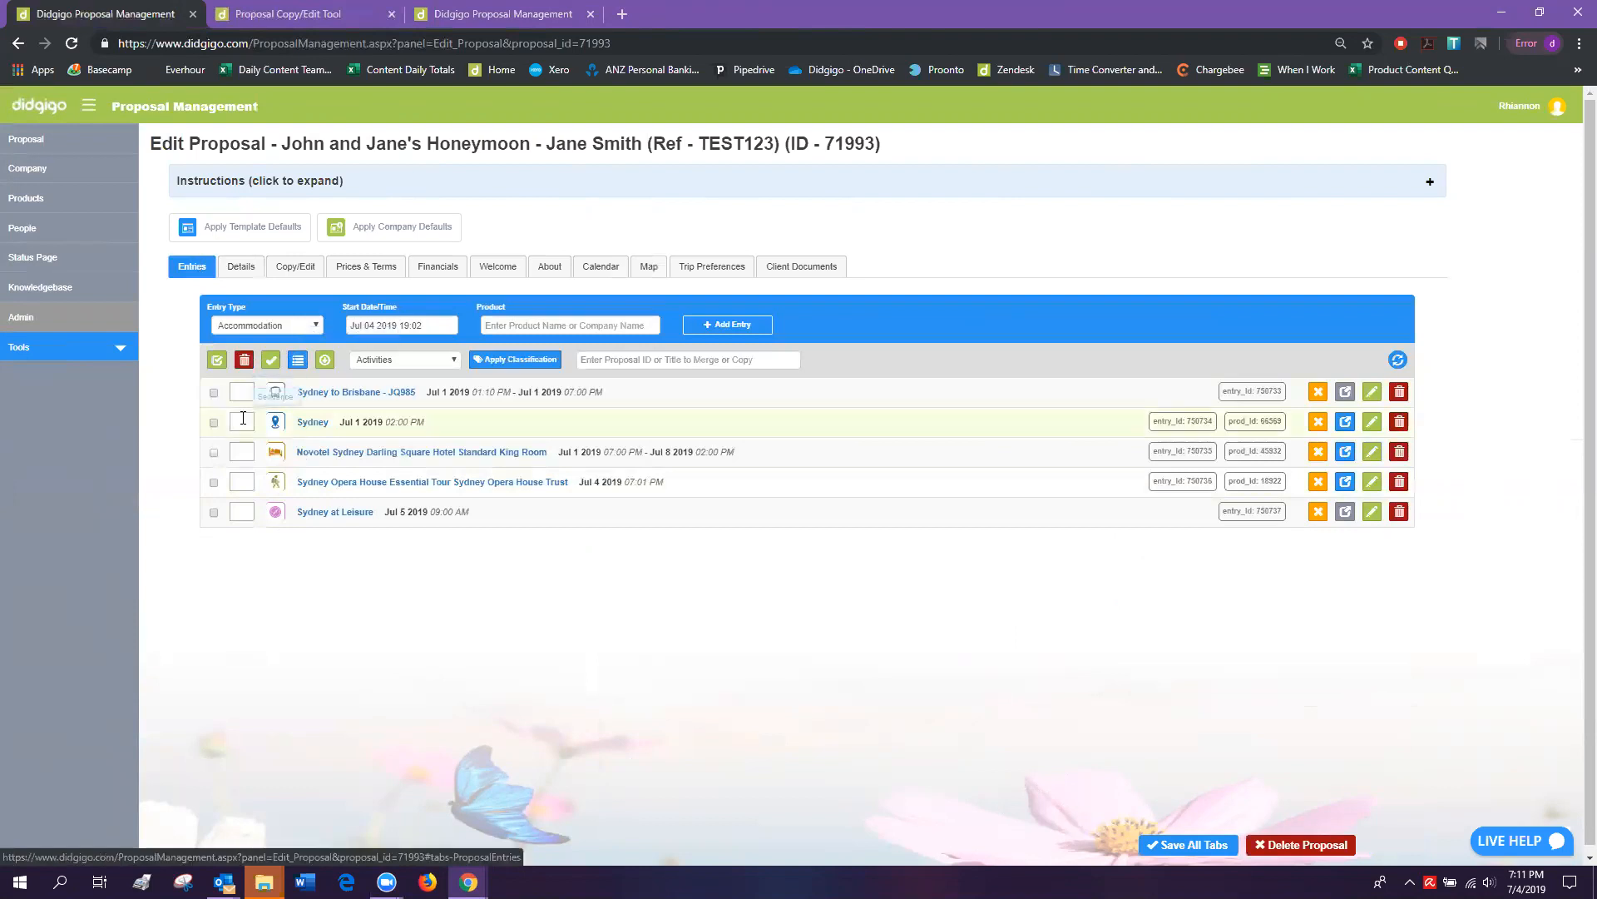
text(1)
click(242, 481)
text(2)
click(254, 451)
text(3)
click(242, 512)
text(4)
click(242, 392)
text(5)
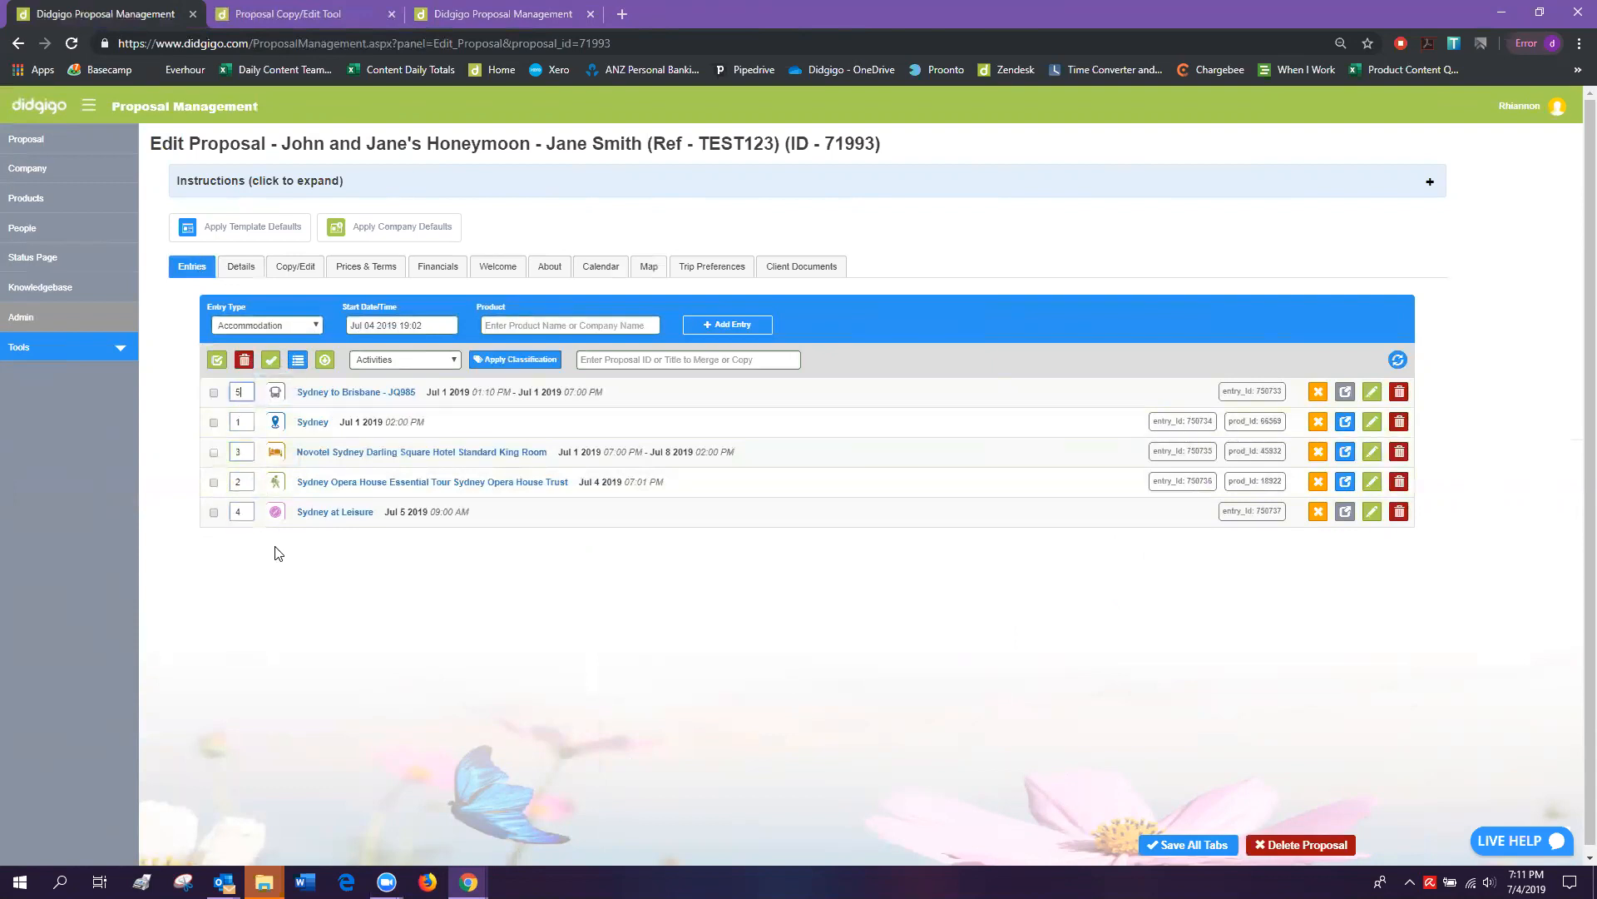
click(299, 359)
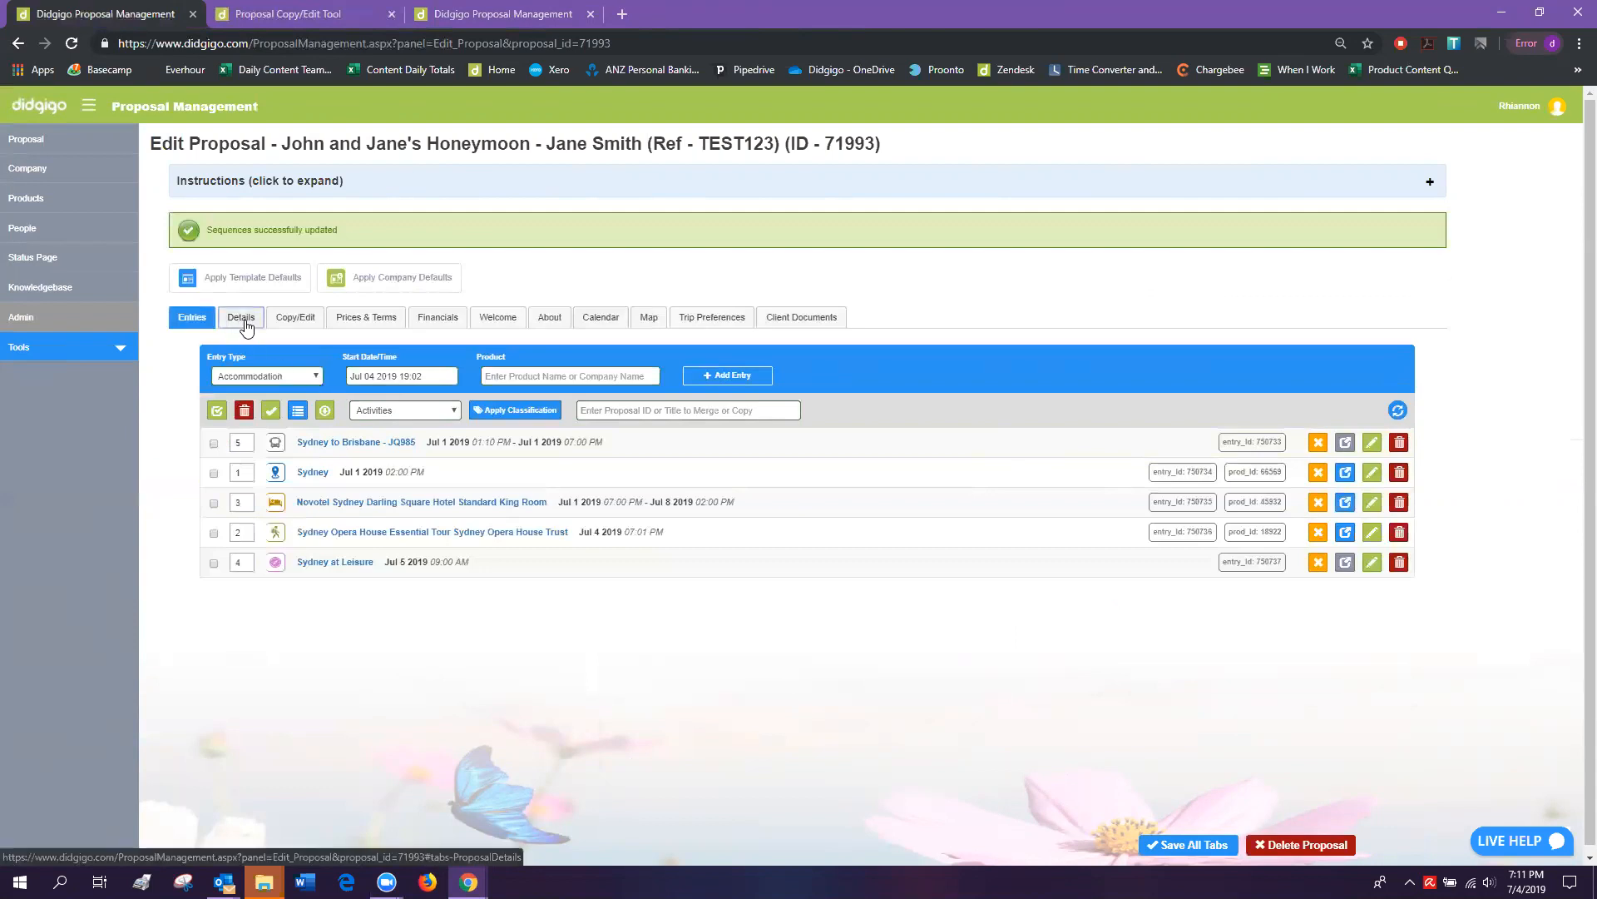
Set the proposal's entry sorting to Entry Sequence, save it, and check the order of the entry list.
click(242, 319)
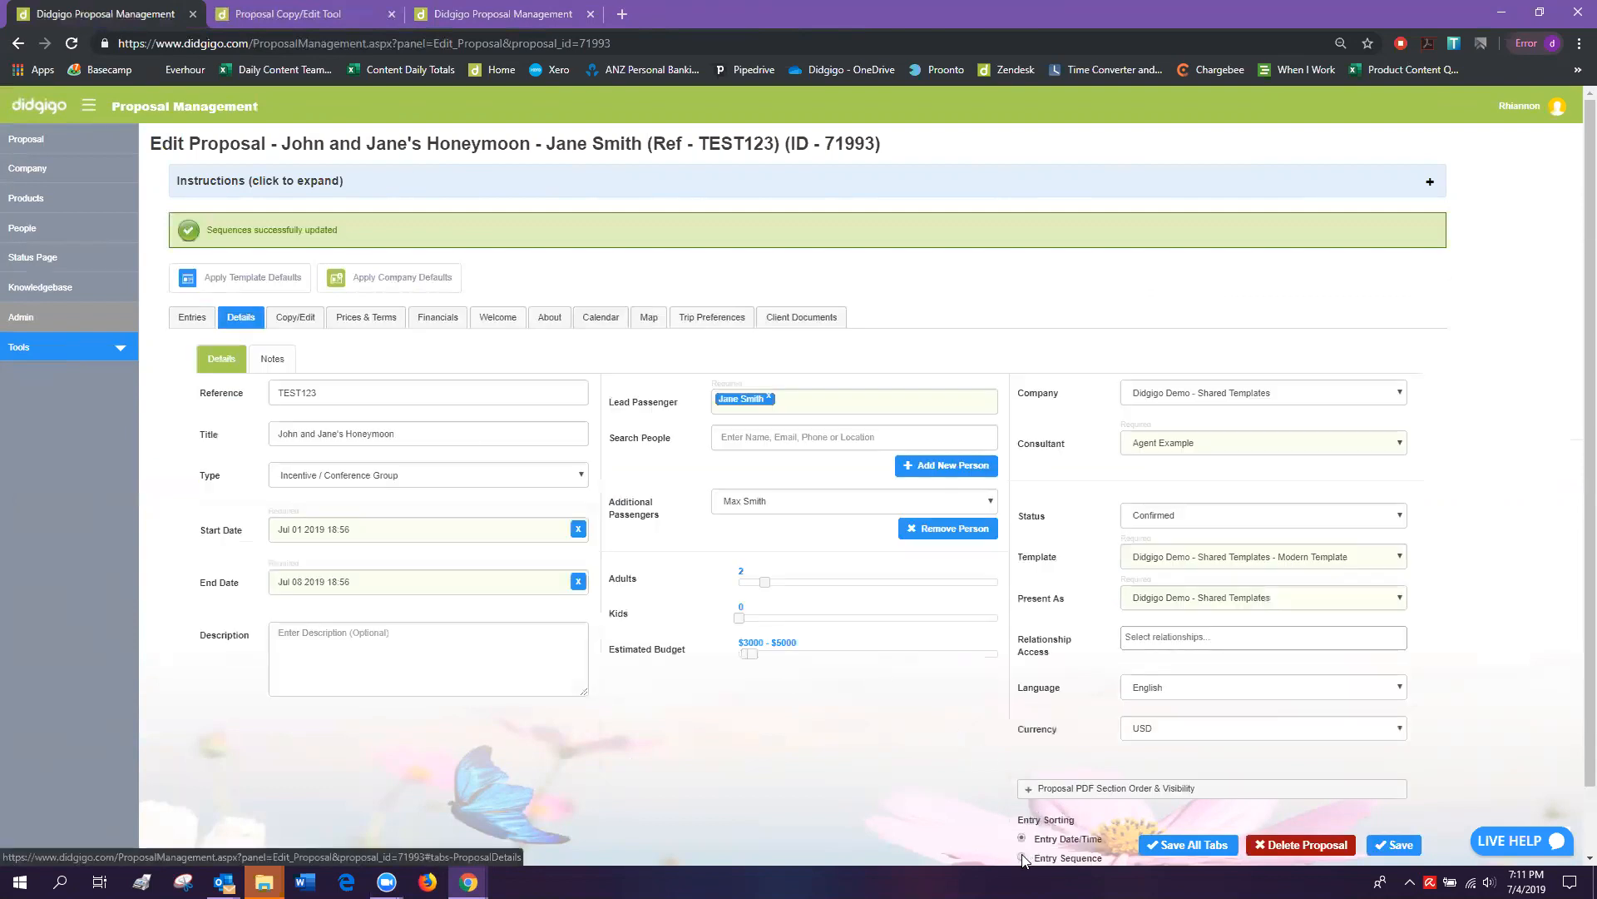
scroll(1207, 832, down, 1)
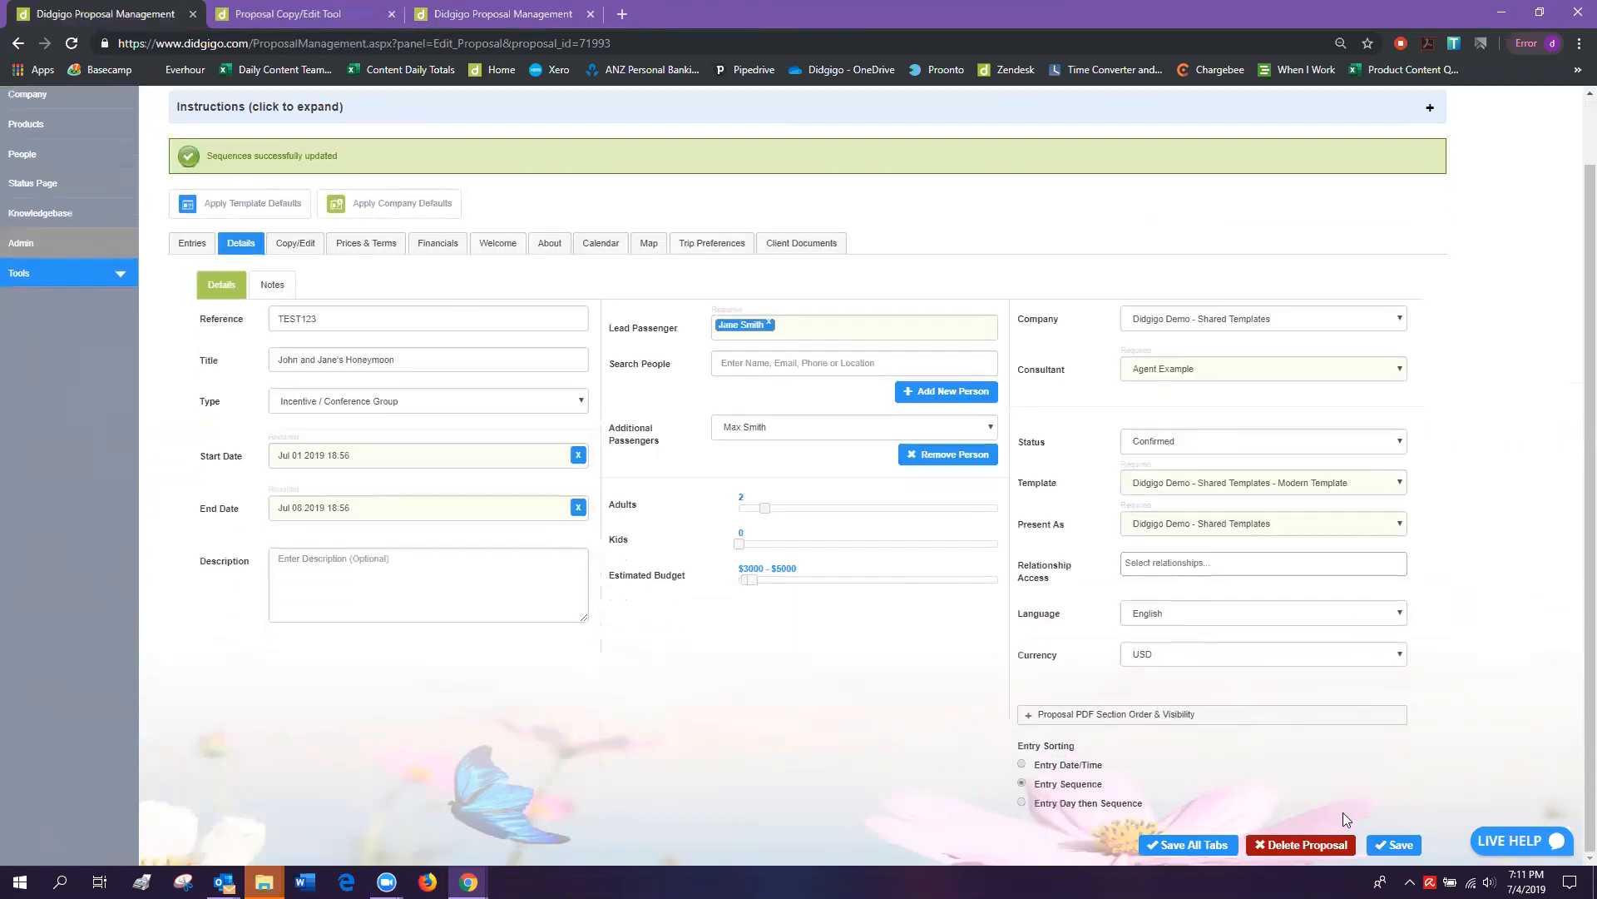
click(1395, 845)
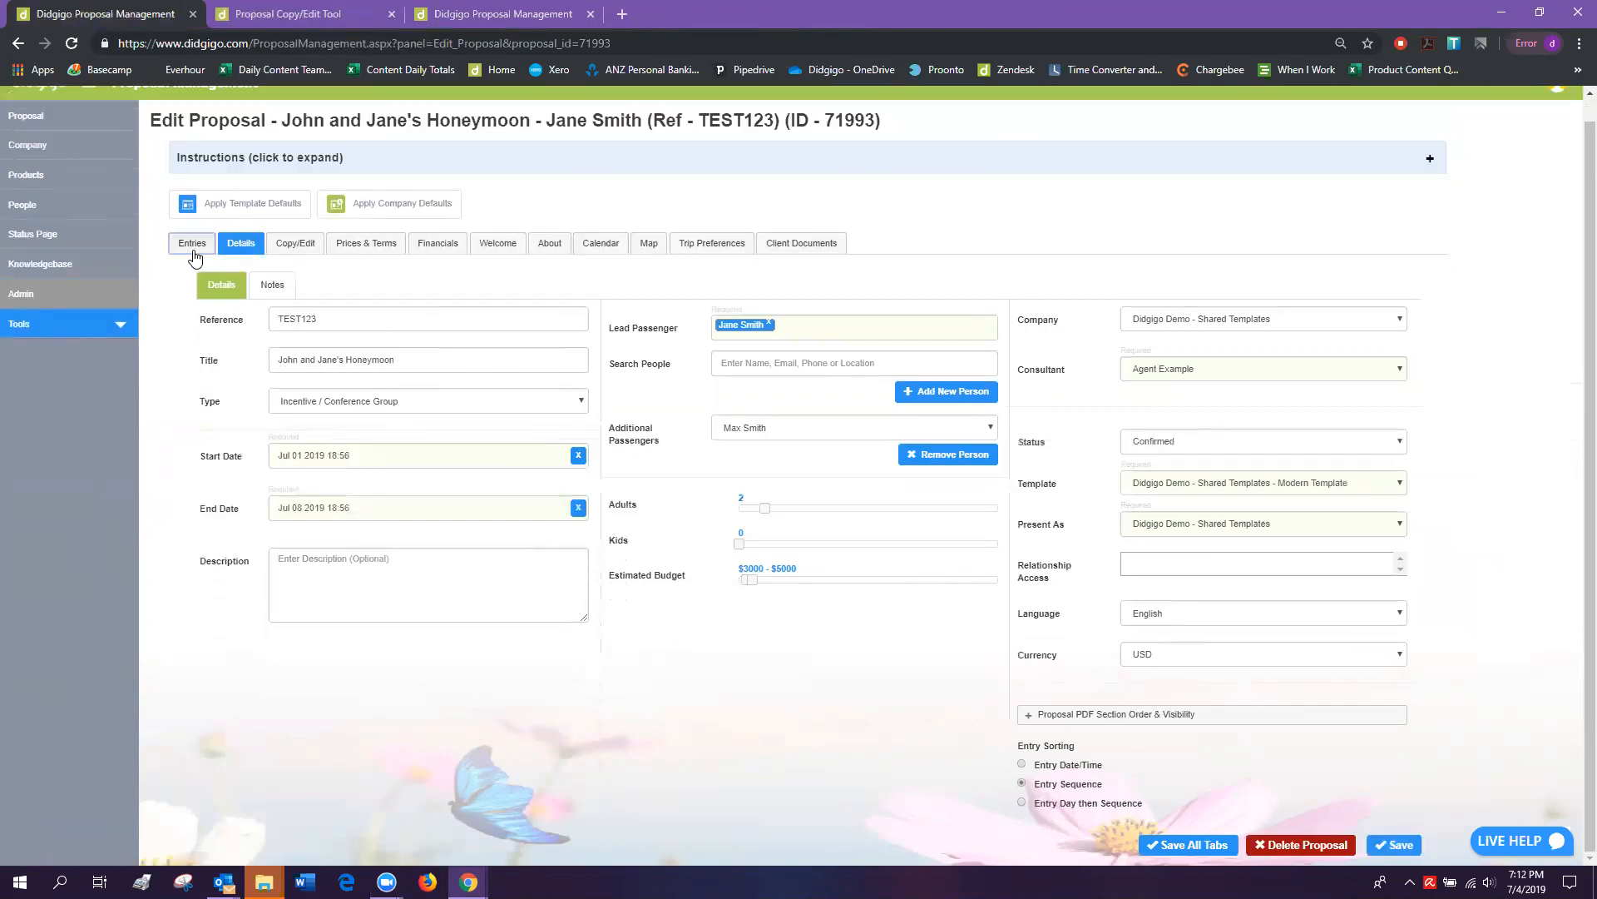
click(195, 250)
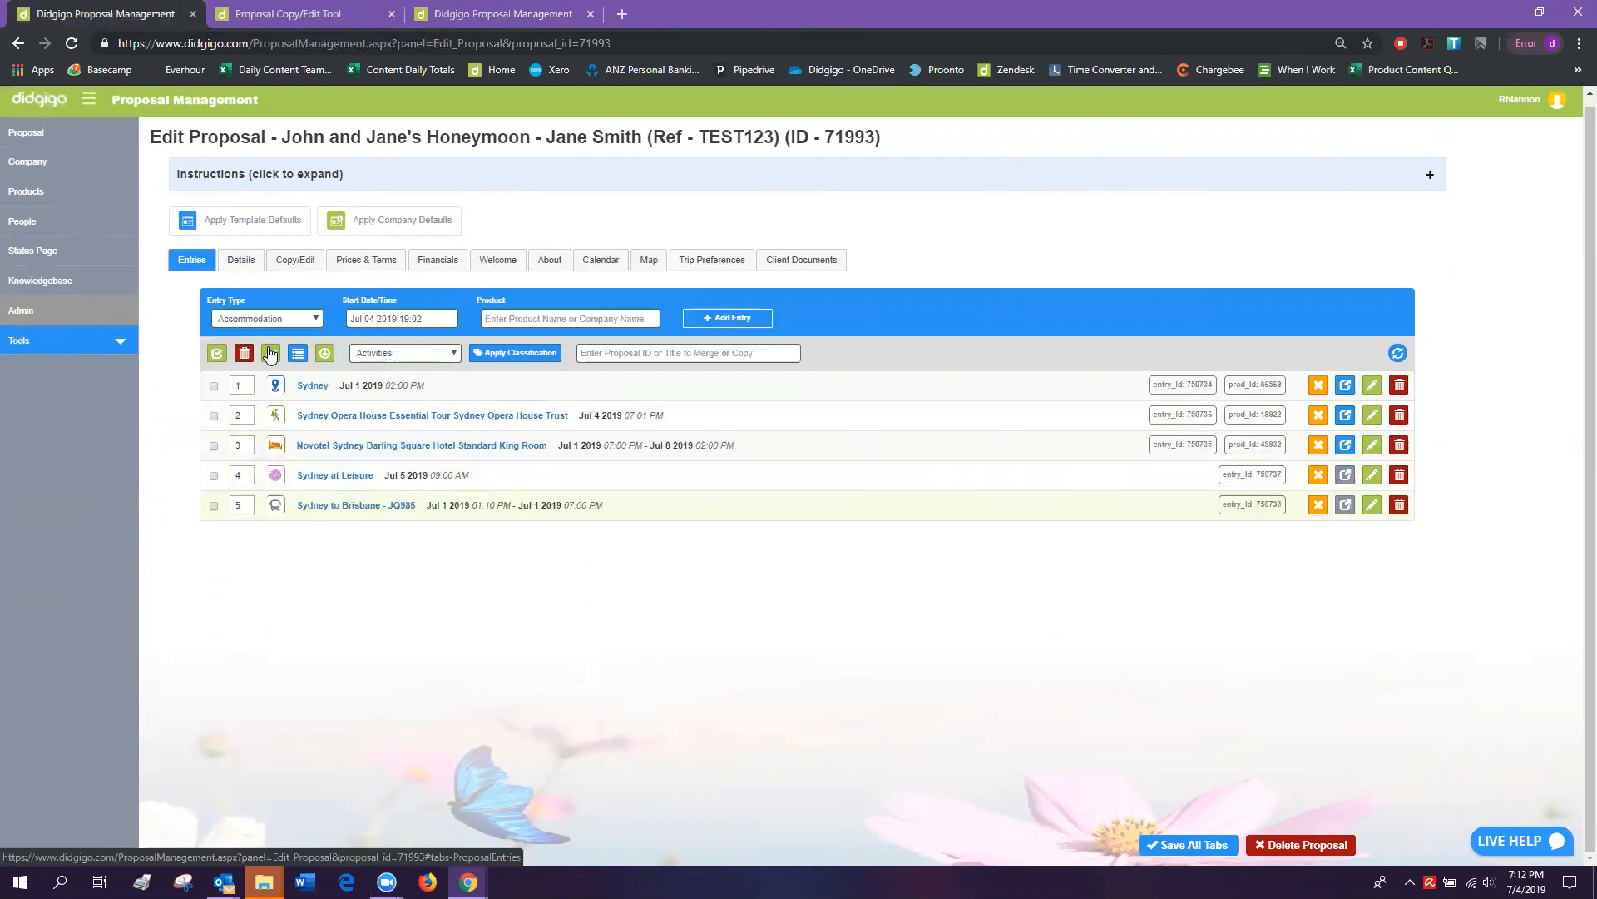
Set the entry sorting back to Entry Date/Time, save the proposal details, and check the entry list.
click(241, 260)
click(1022, 764)
click(1393, 845)
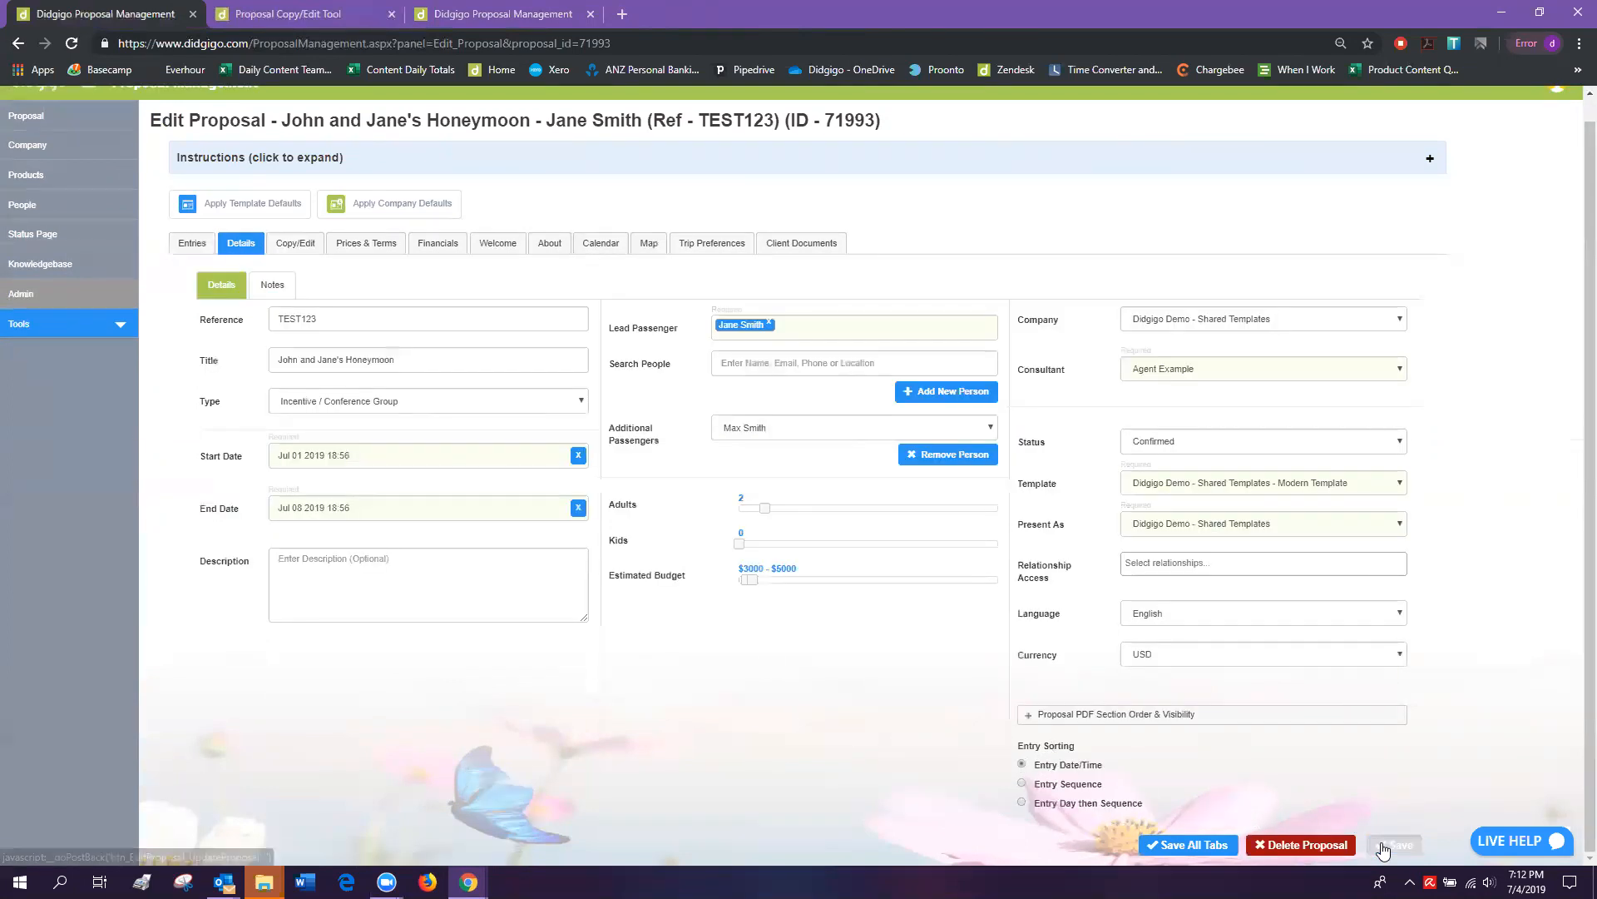
click(192, 242)
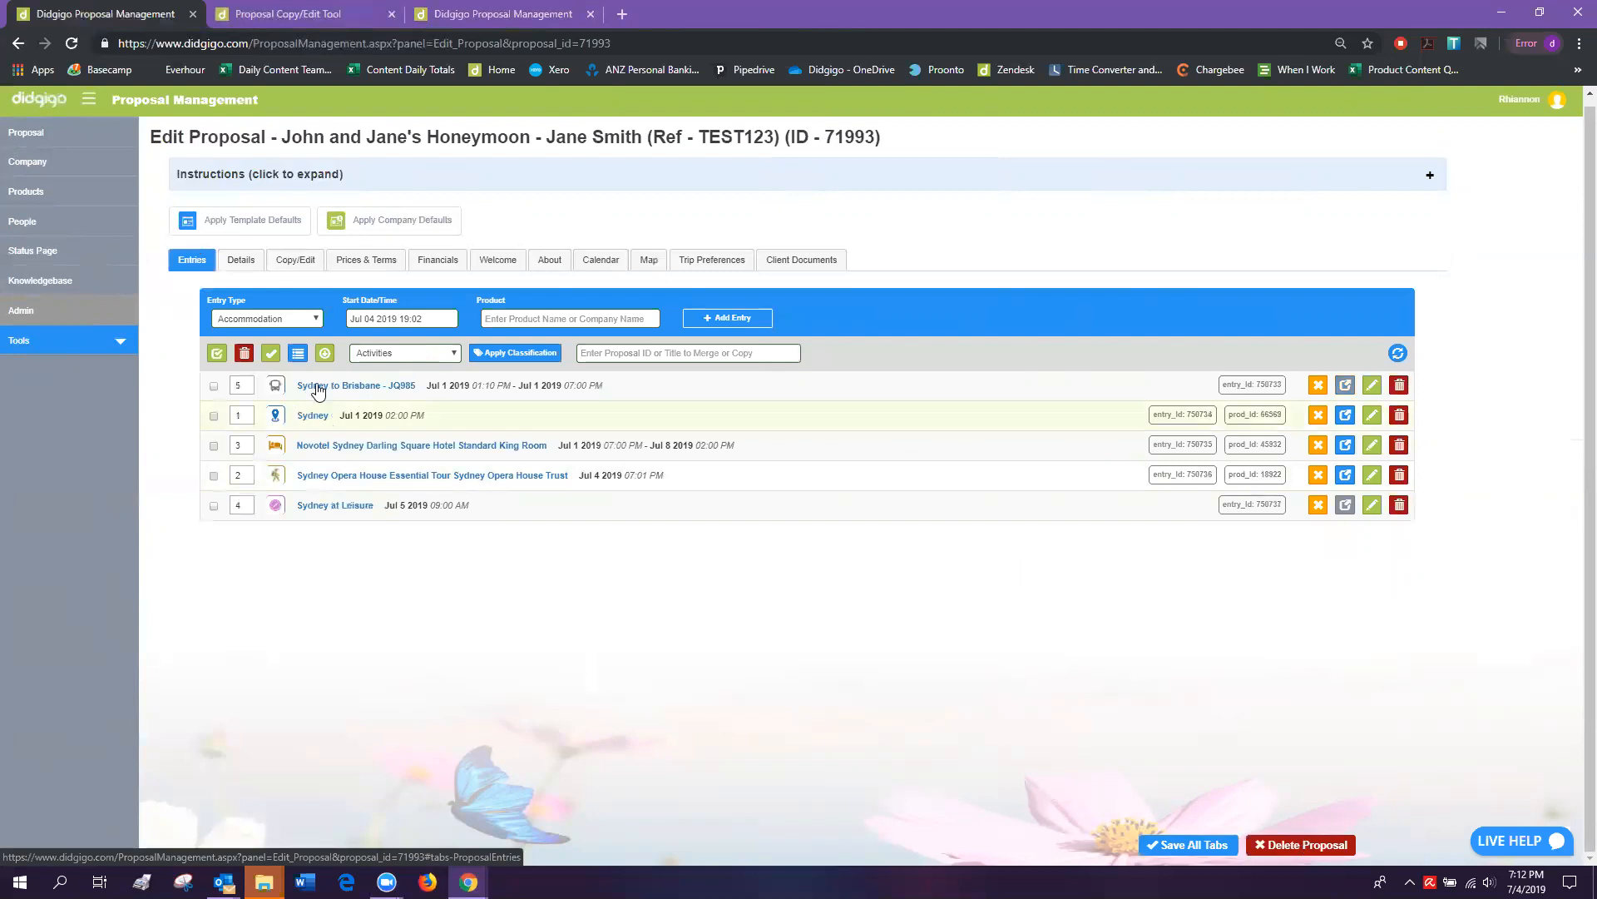
Review the proposal's price texts, terms and conditions, and trip inclusions and exclusions.
click(369, 262)
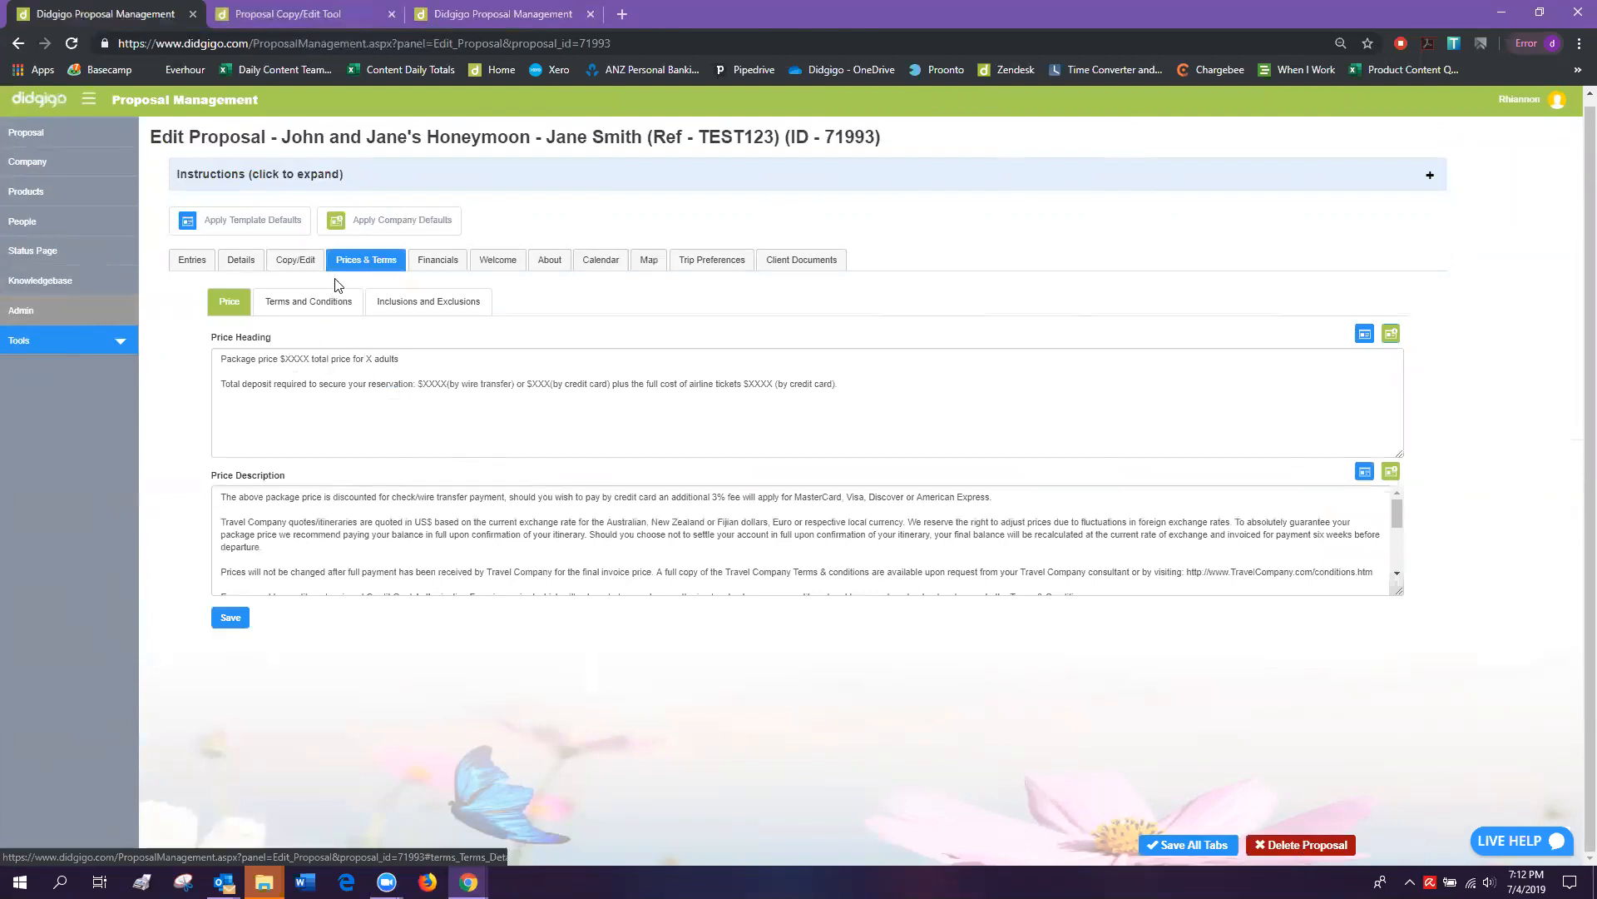
click(334, 300)
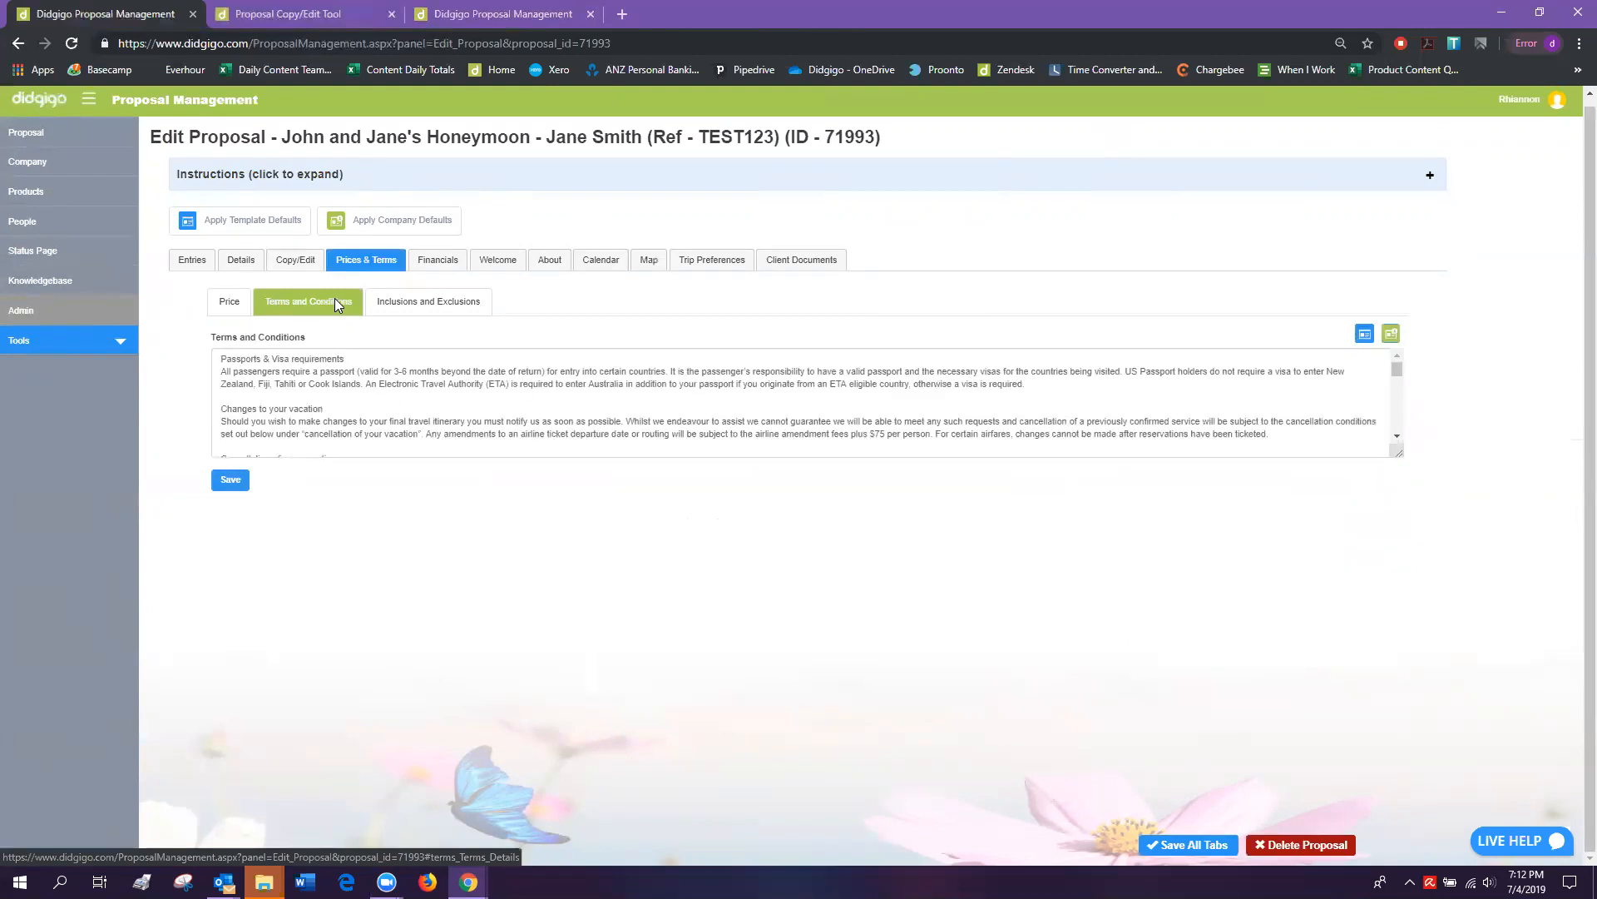
click(409, 301)
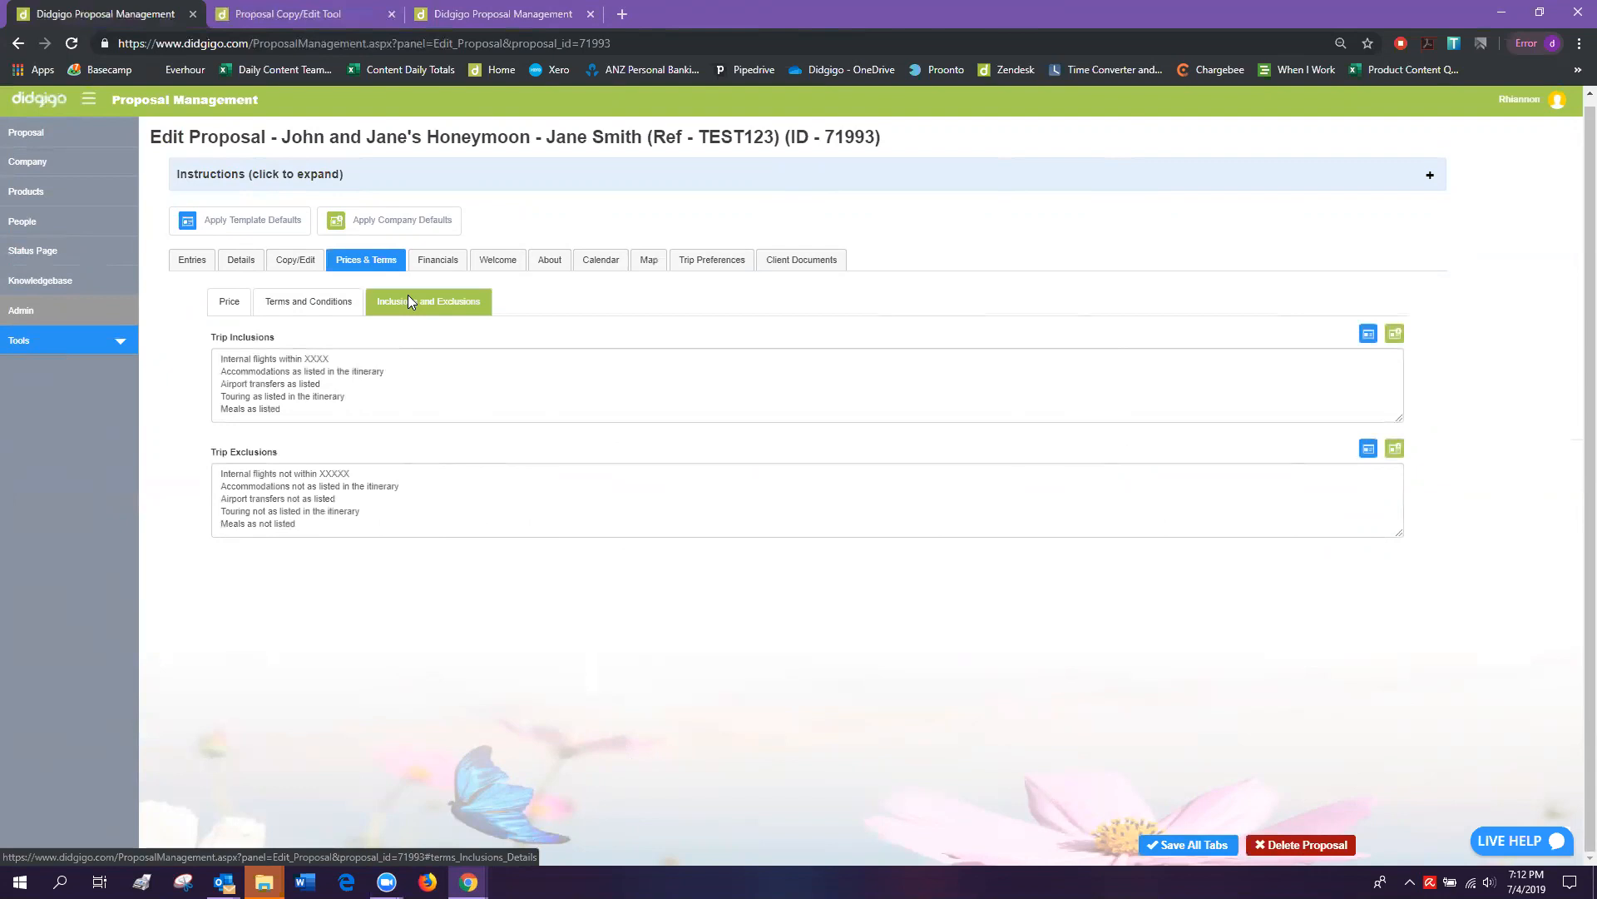
Expand the Proposal PDF Section Order & Visibility settings in the proposal details.
click(184, 260)
click(248, 262)
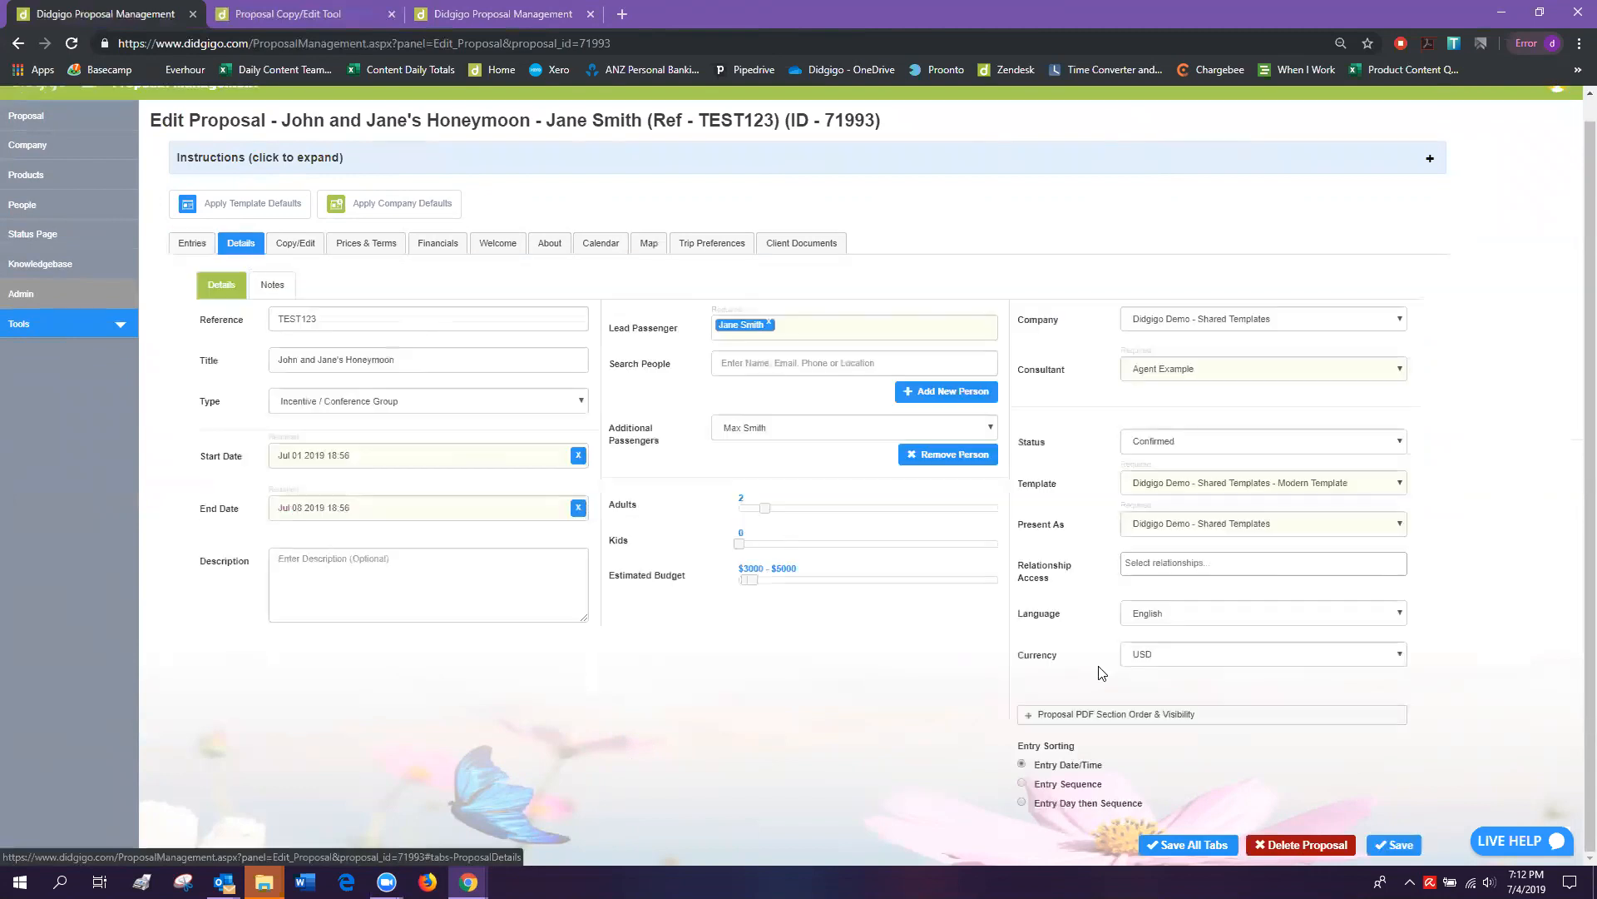
click(1090, 714)
scroll(1288, 665, down, 3)
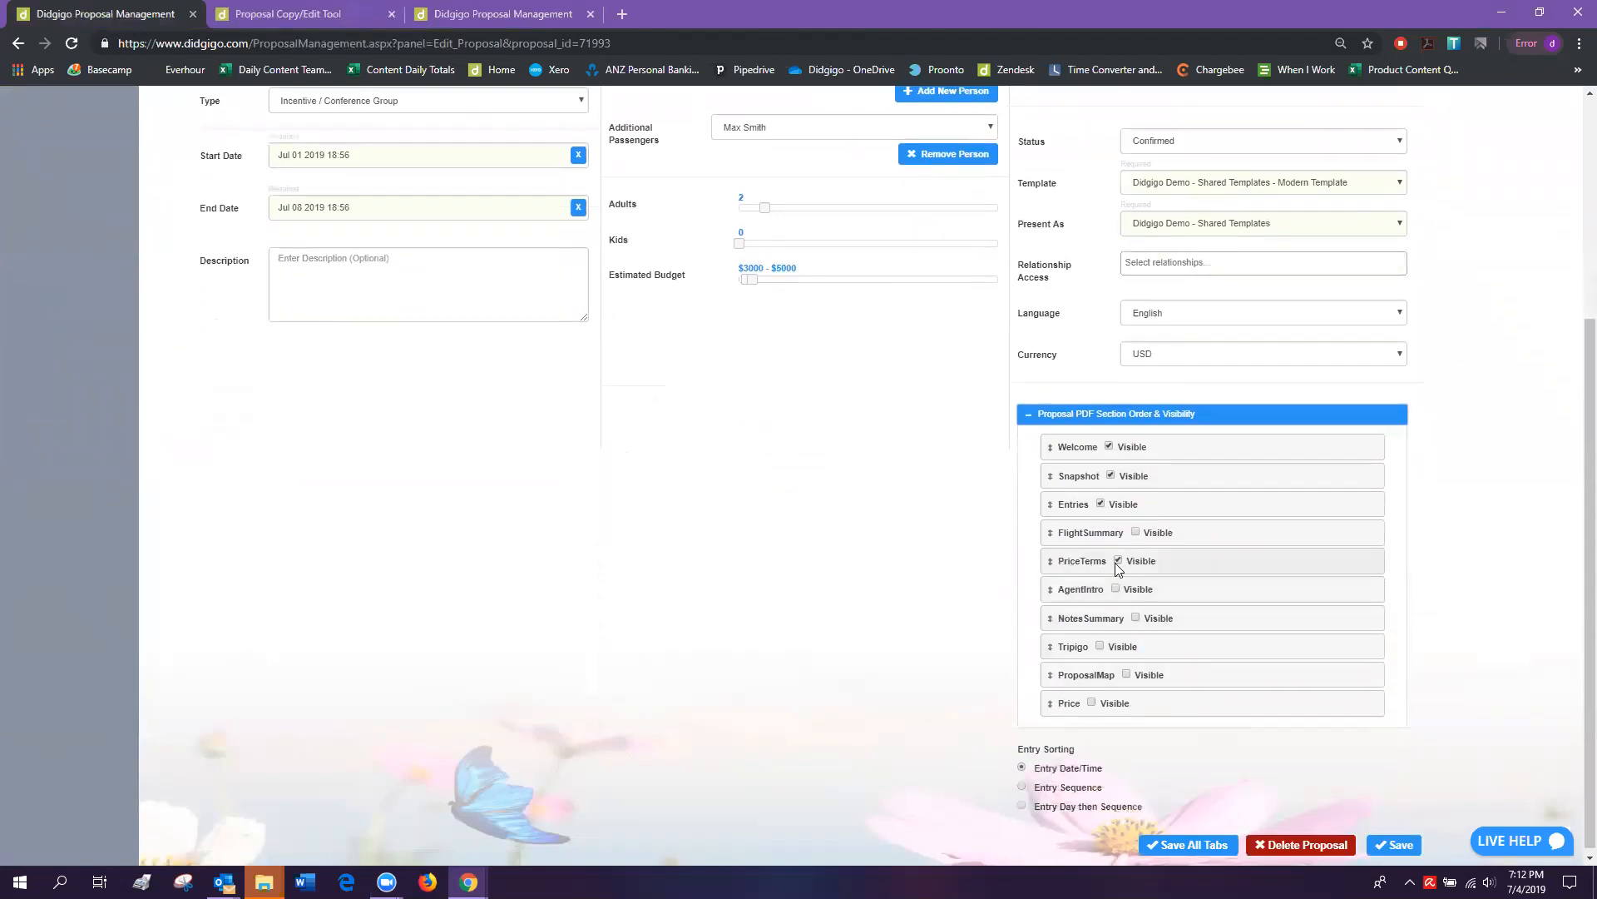
Set the PriceTerms section to visible in the proposal PDF section settings.
click(1119, 561)
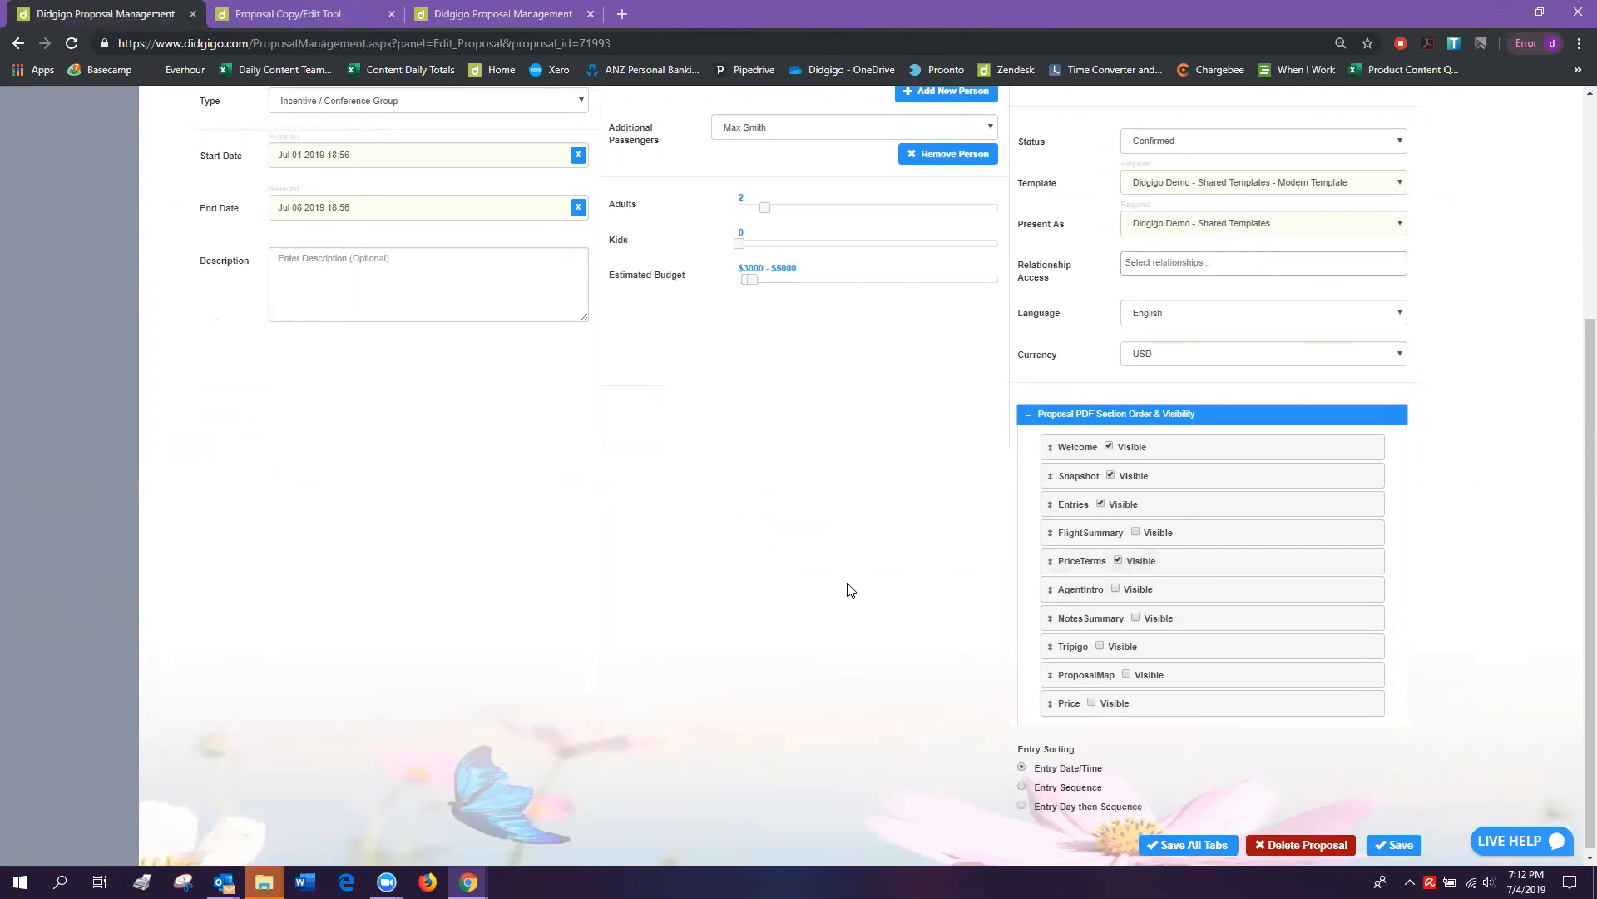
scroll(850, 590, up, 4)
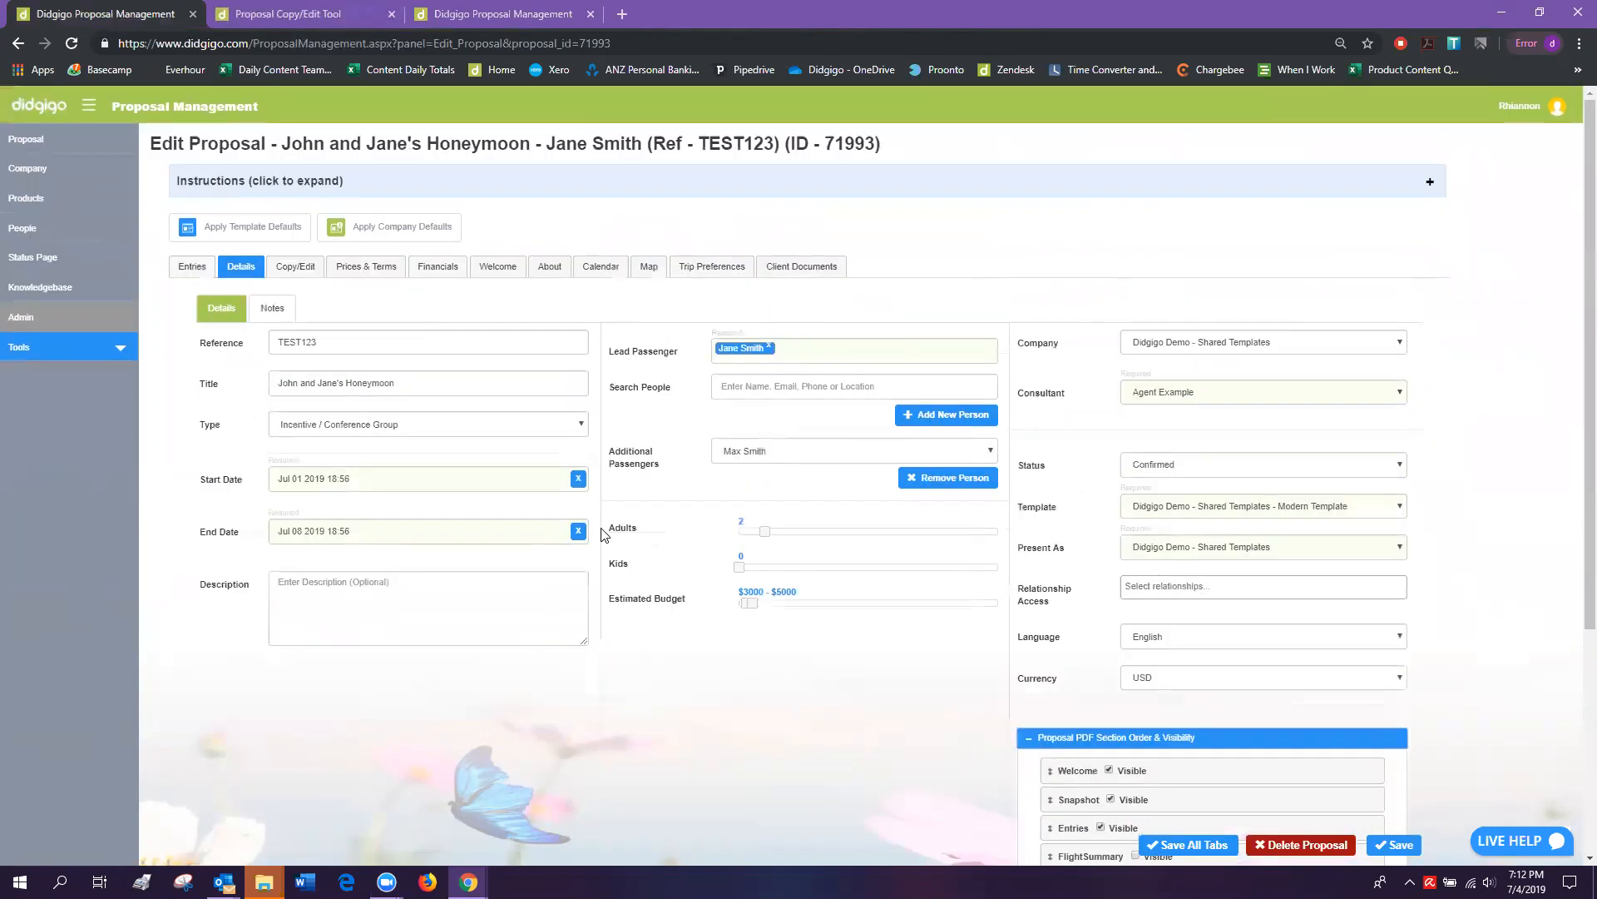
Review the proposal's financials, including the cost and sell amounts per entry and the price summary.
click(372, 268)
click(443, 270)
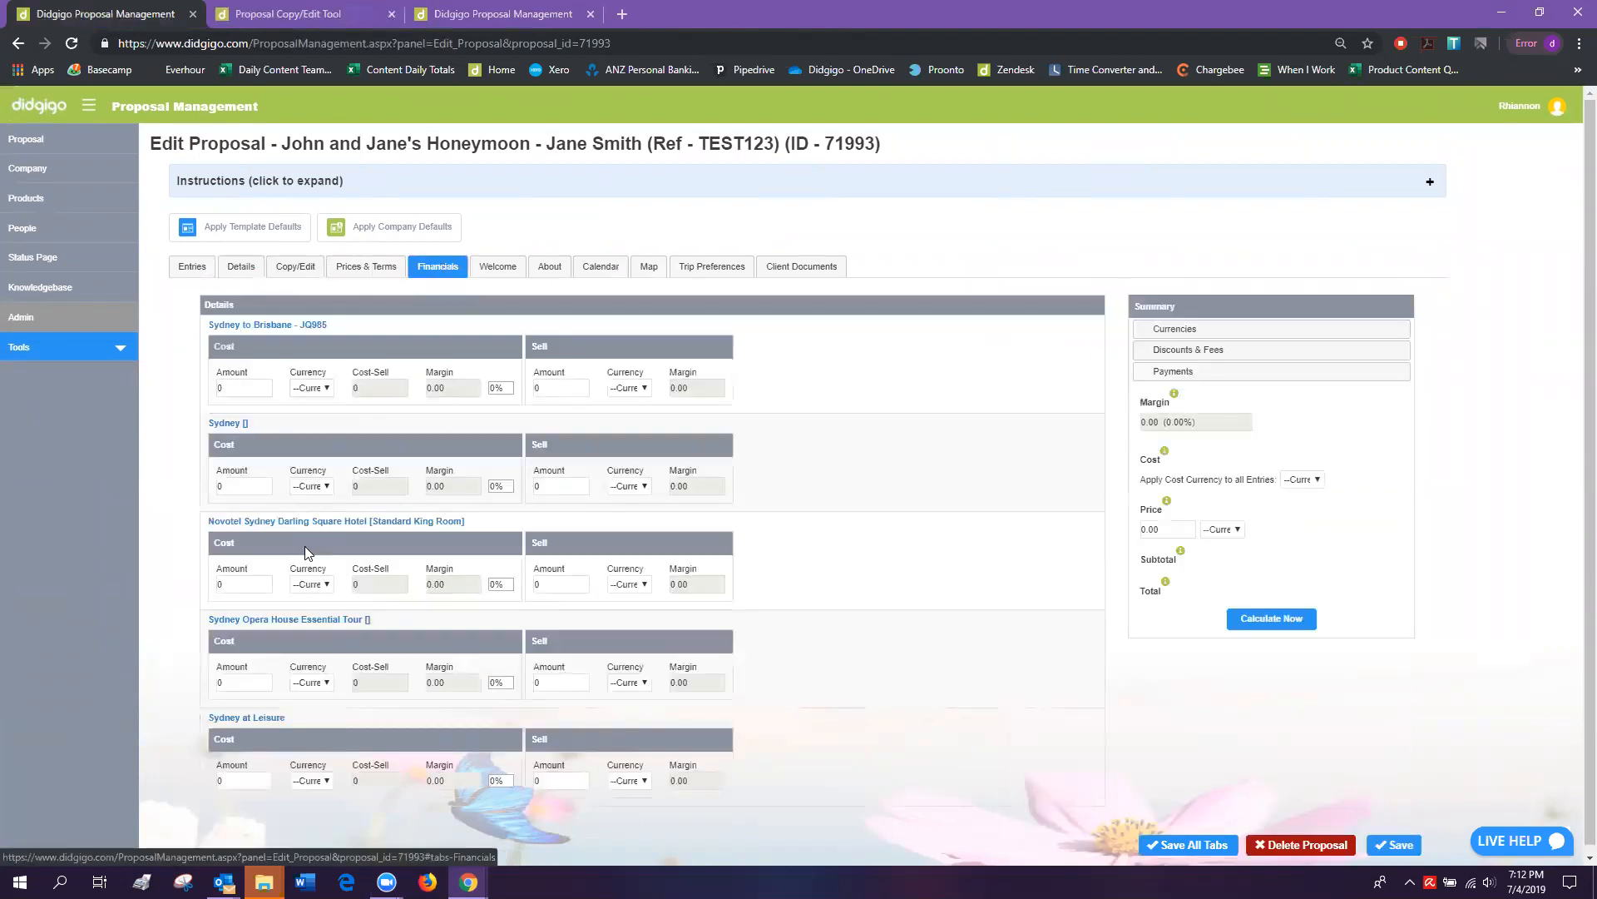
scroll(441, 615, down, 1)
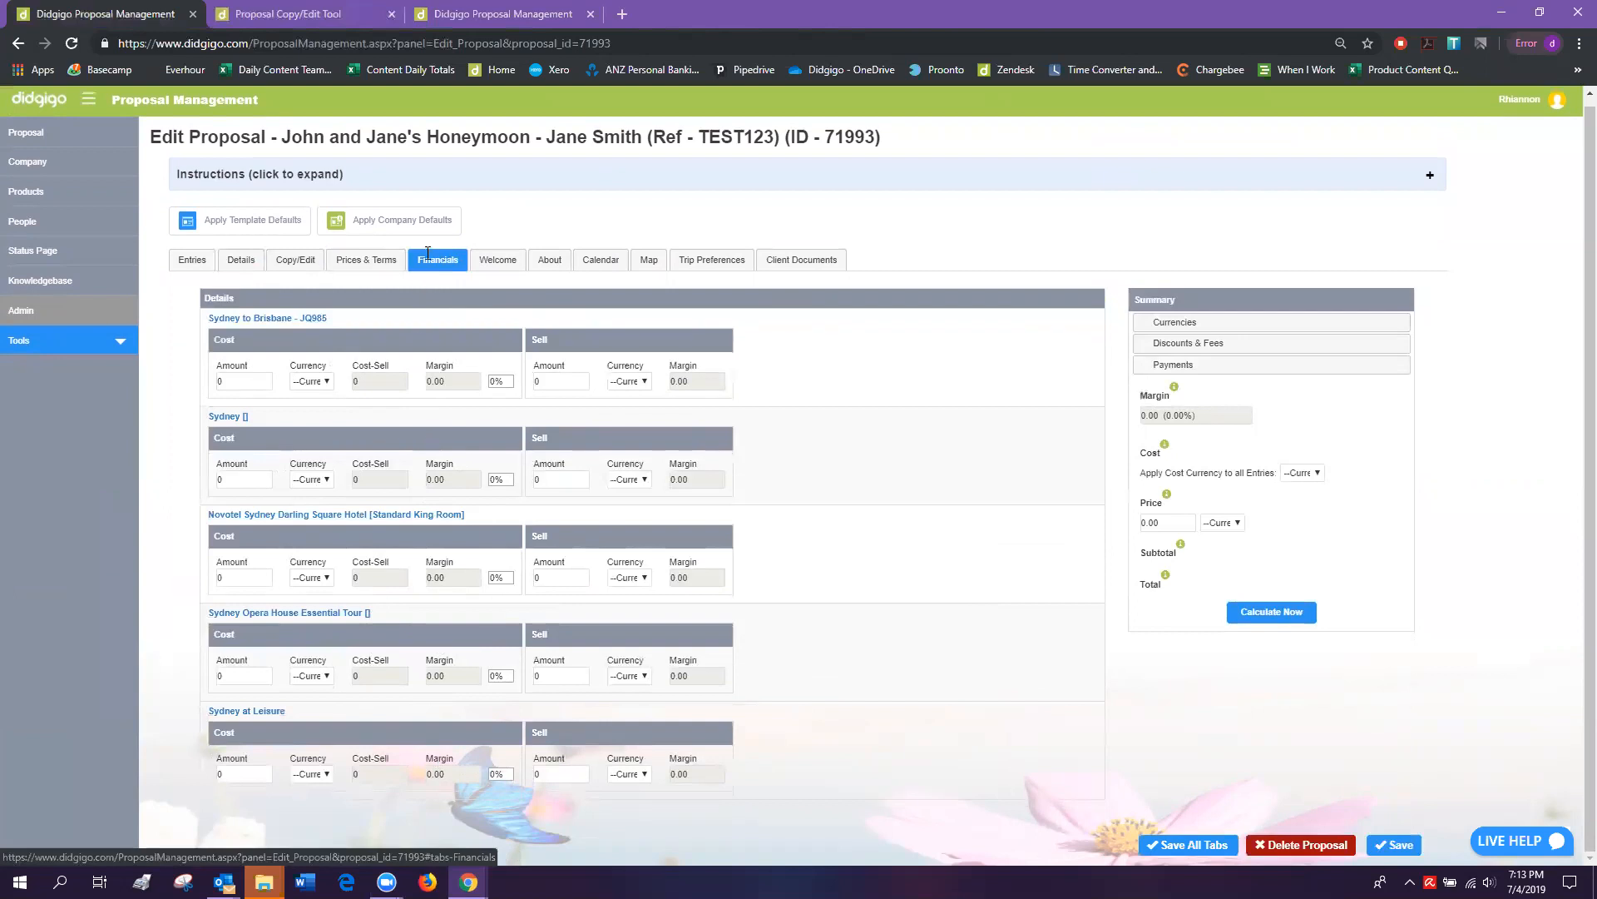
Set the first recently used picture, the Sydney Harbour Bridge at sunset, as the proposal's welcome image.
click(495, 263)
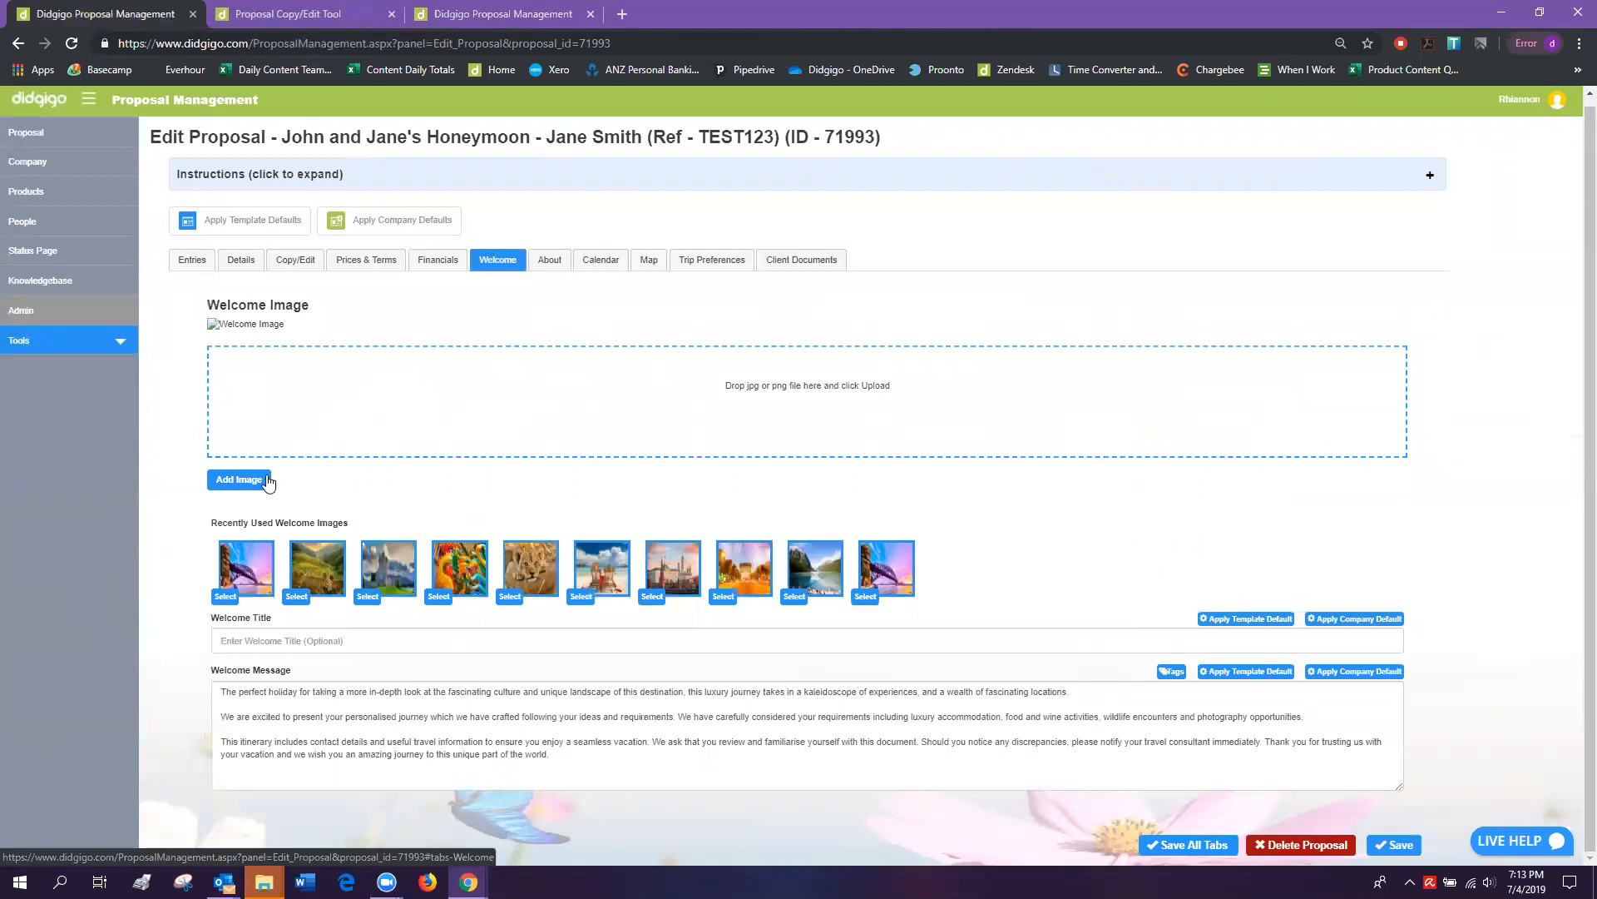
click(233, 599)
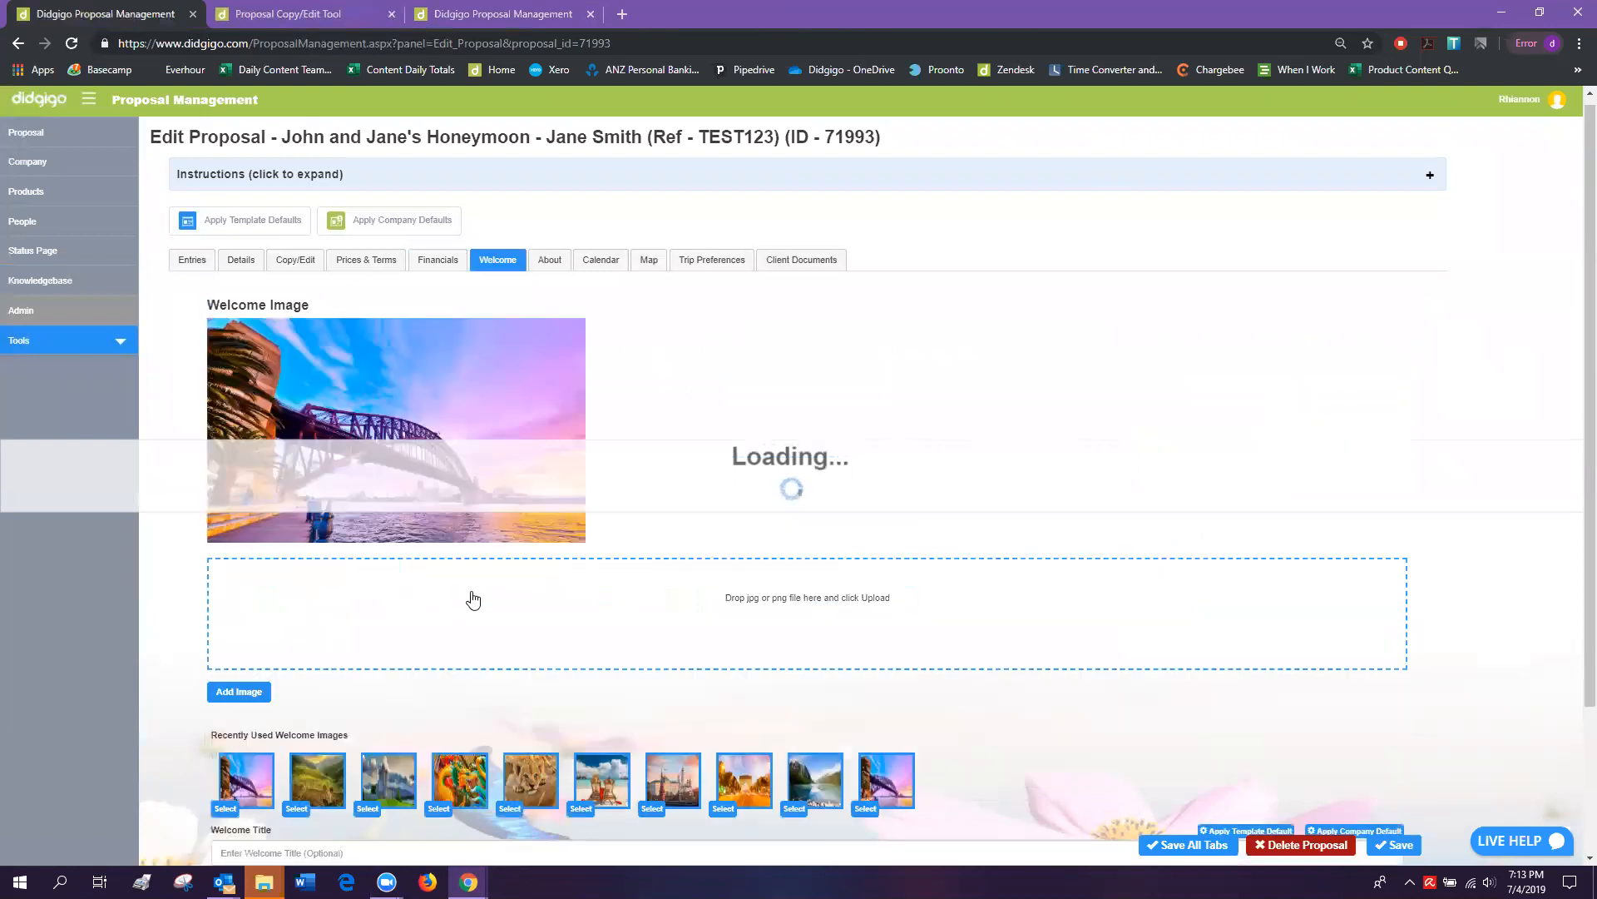
scroll(473, 600, down, 1)
scroll(473, 600, down, 2)
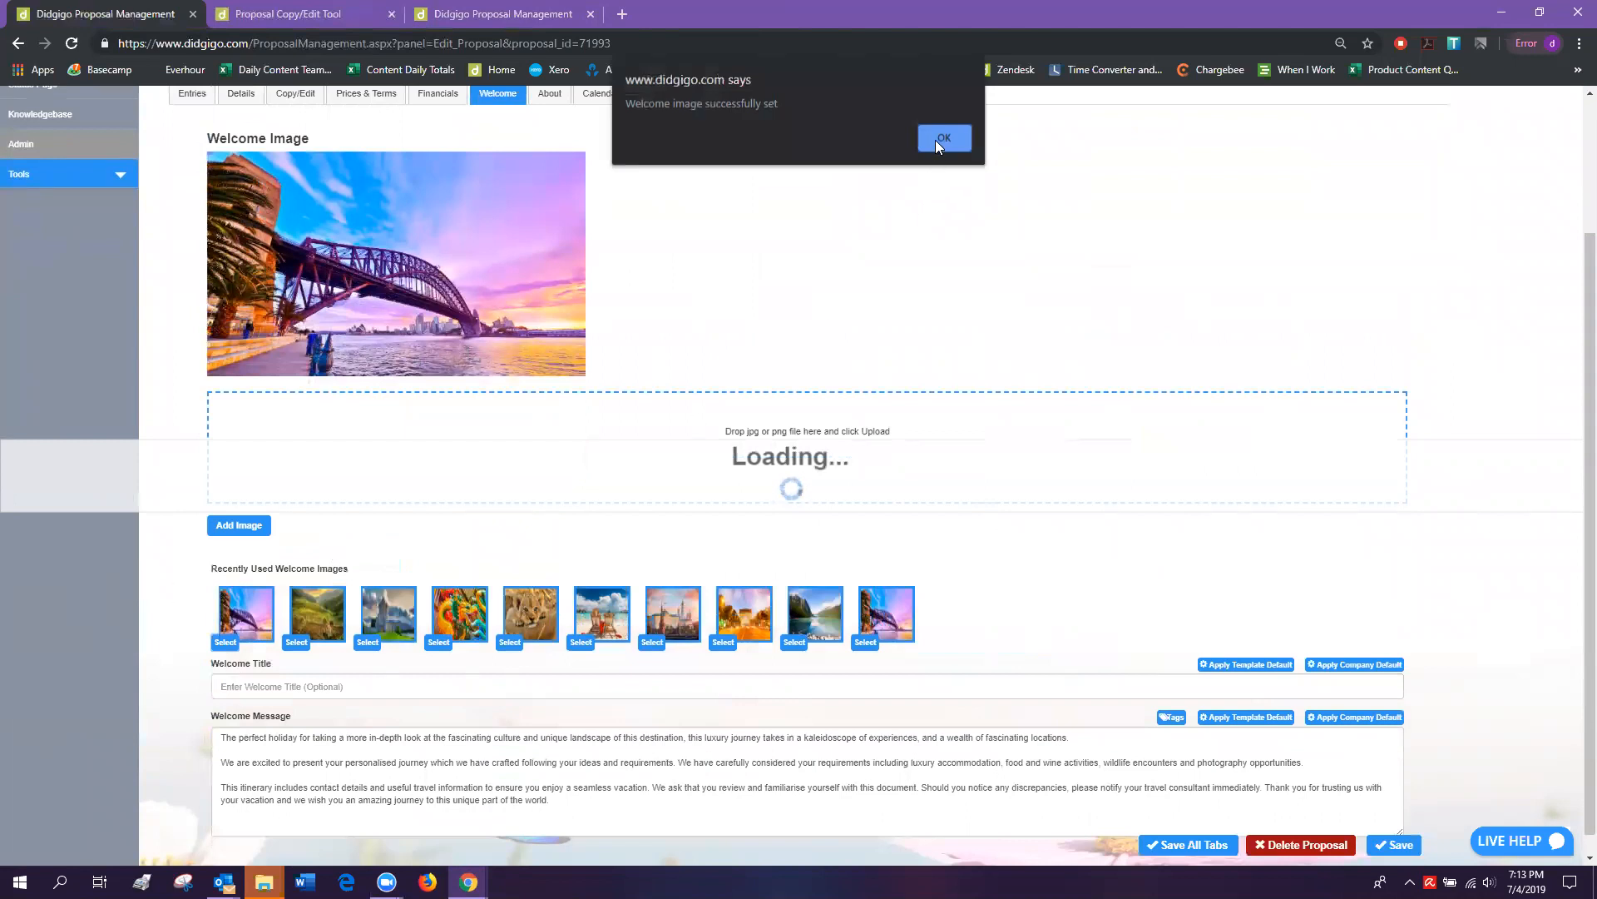
click(937, 138)
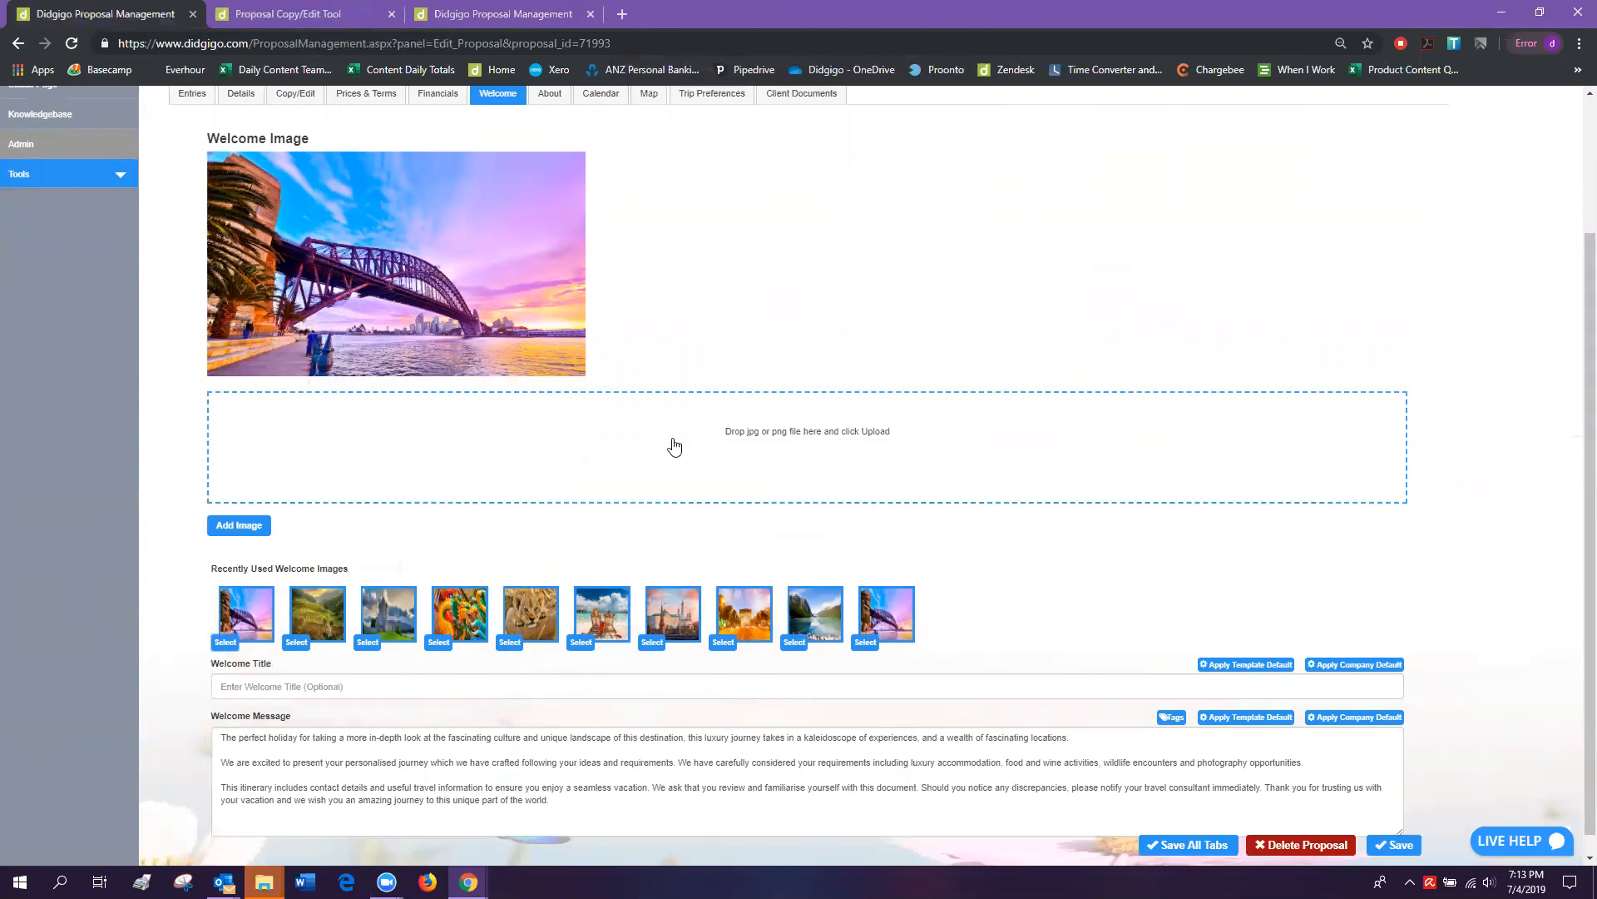
click(703, 454)
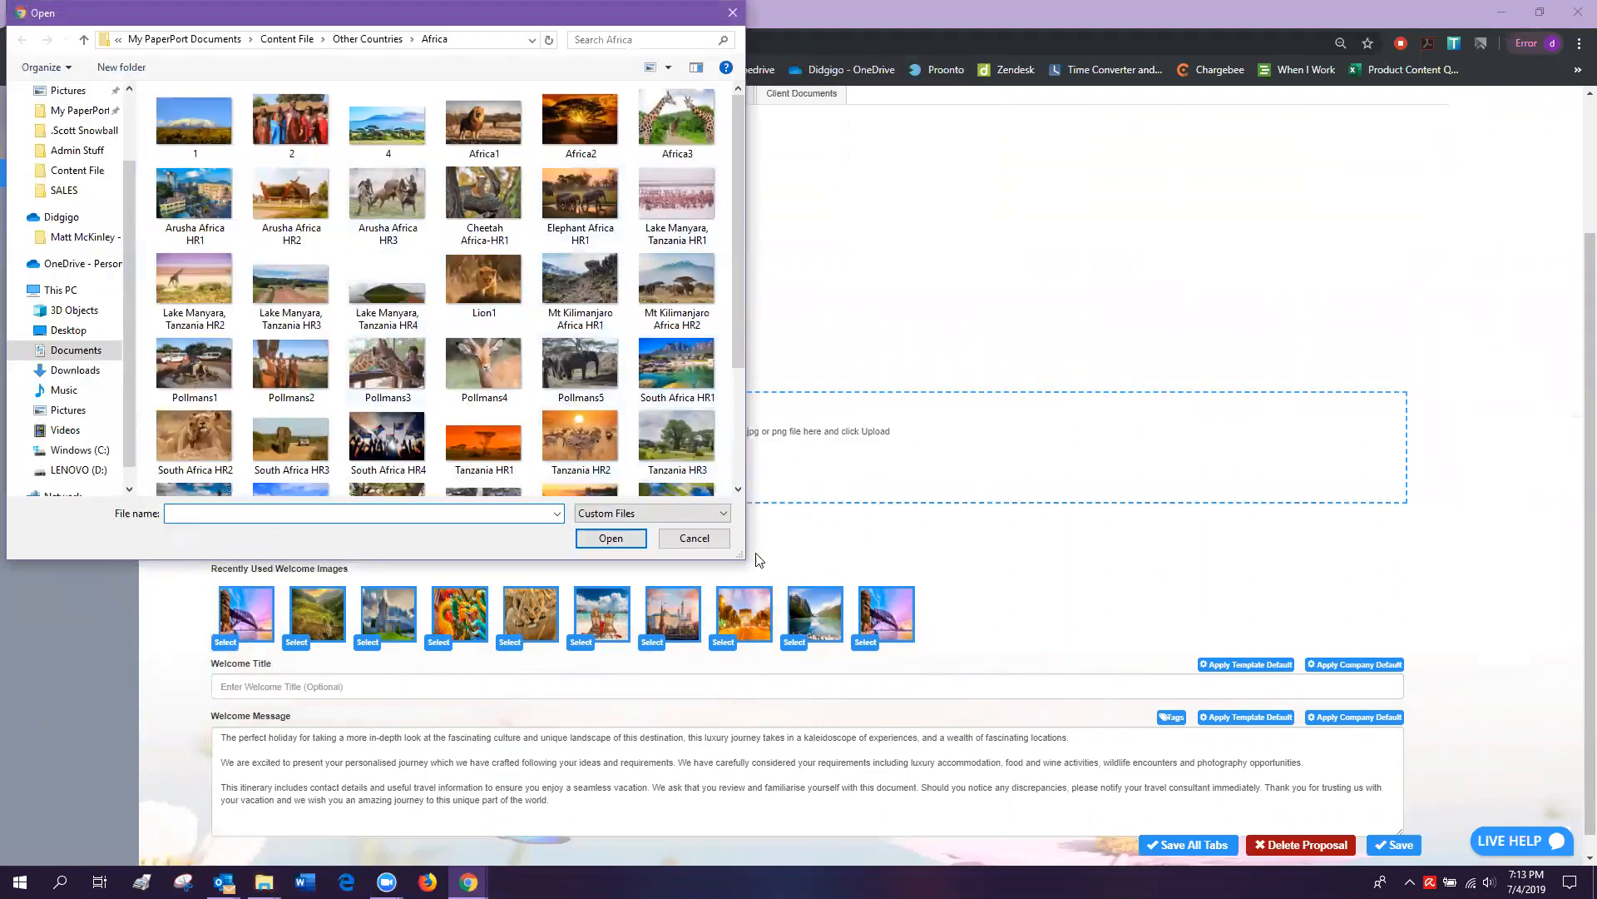
click(708, 541)
Enter "Welcome to your Honeymoon!" as the welcome title and save the welcome details.
scroll(499, 624, down, 1)
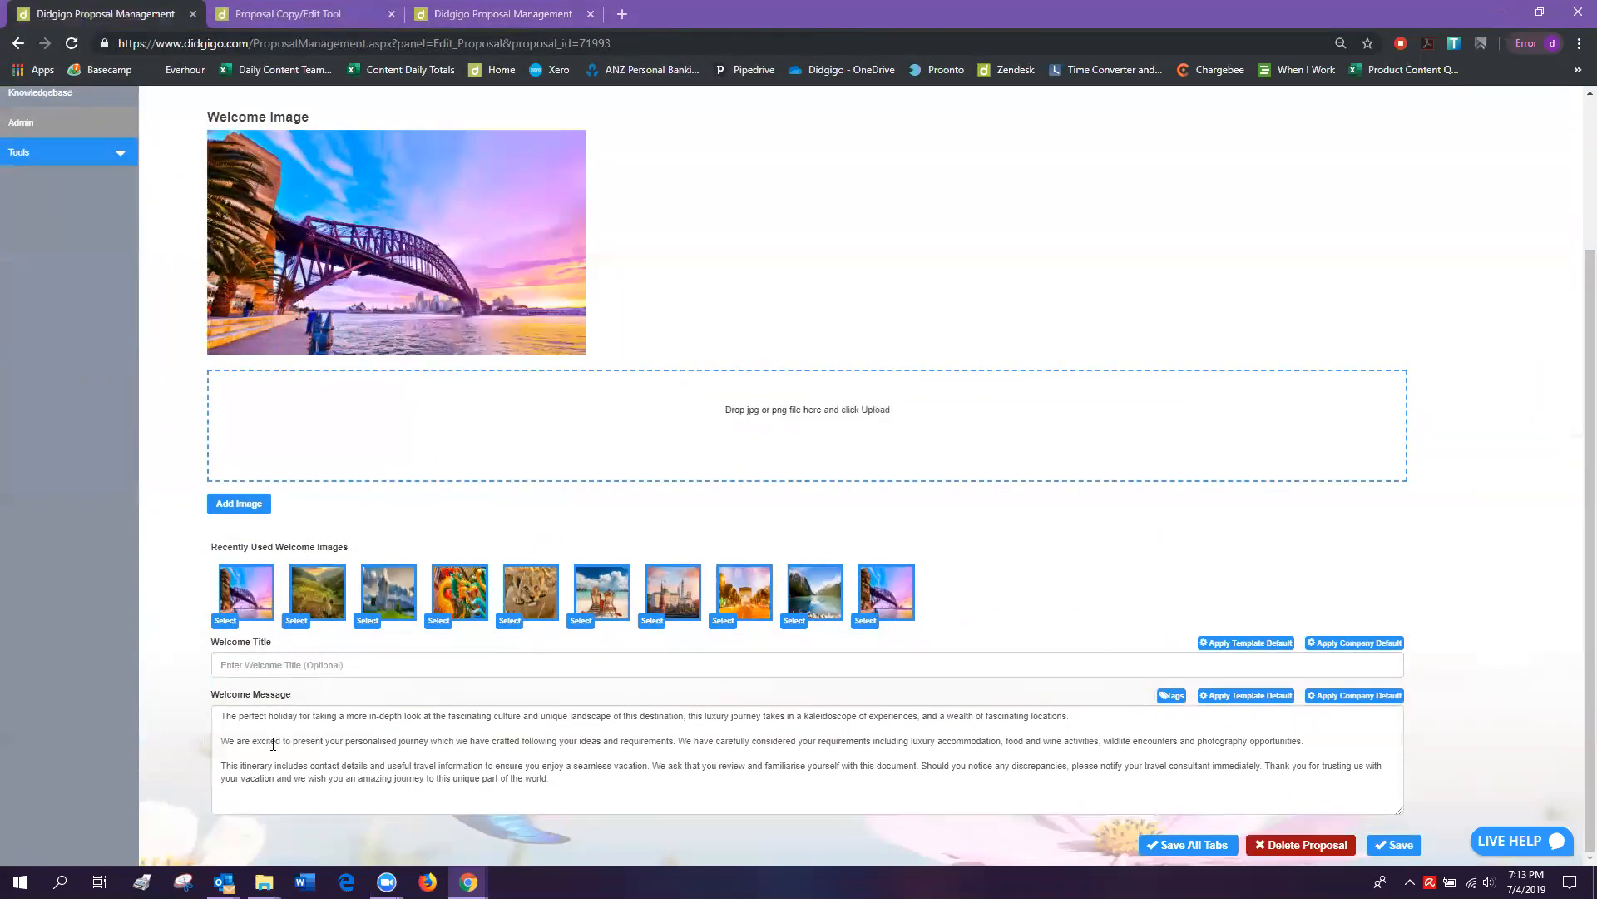
click(285, 667)
text(Welcome)
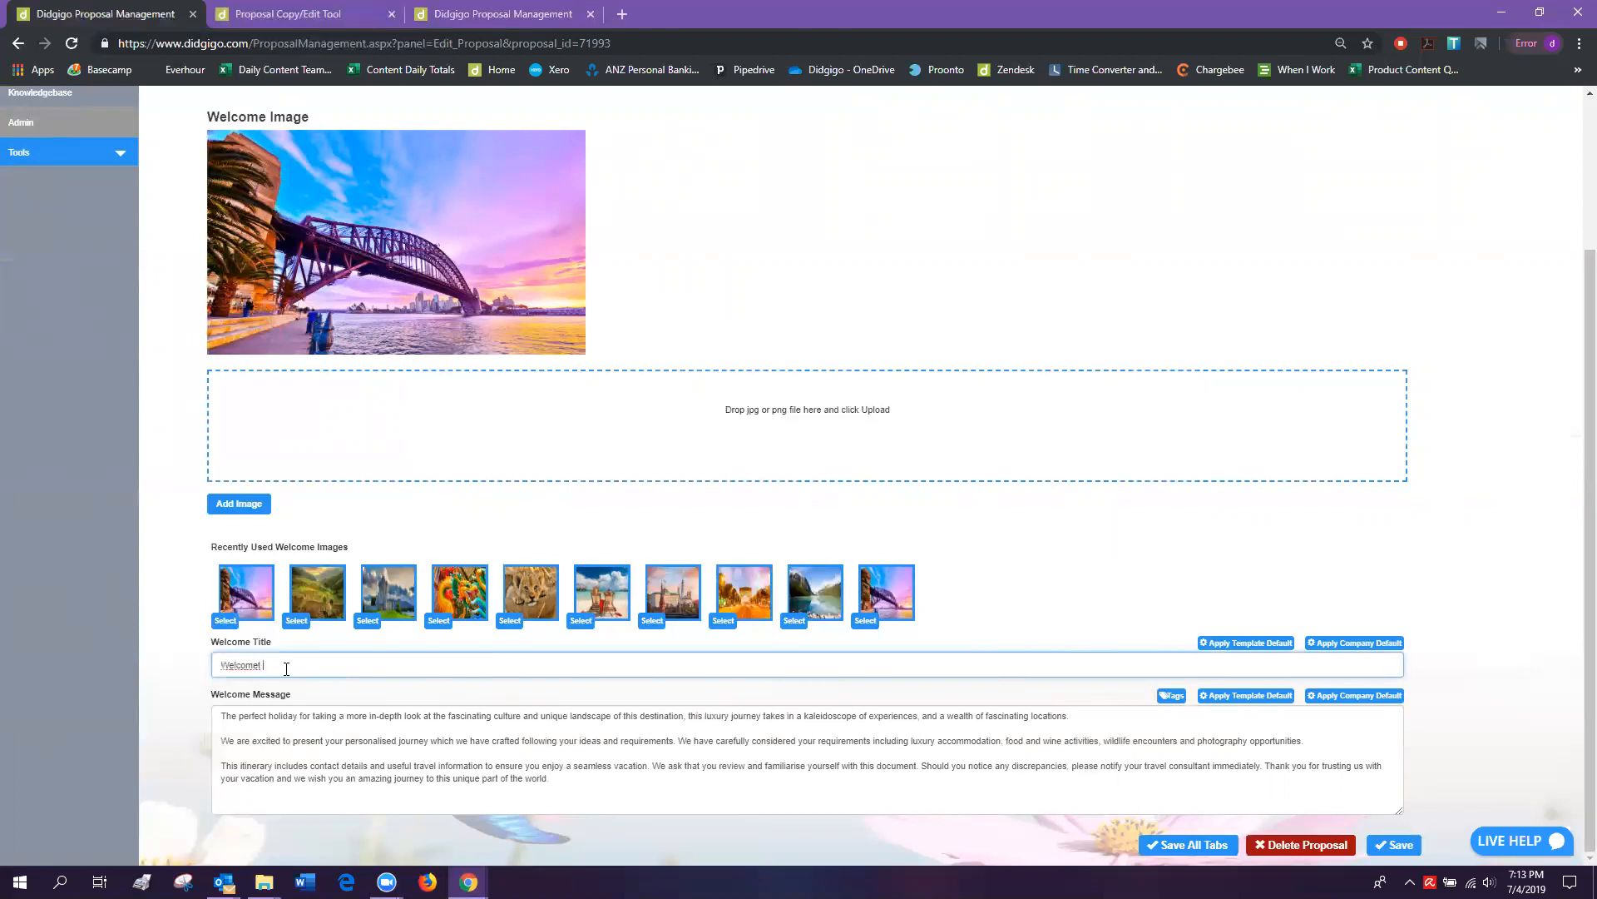
text( to your Honeymoon!)
click(1395, 845)
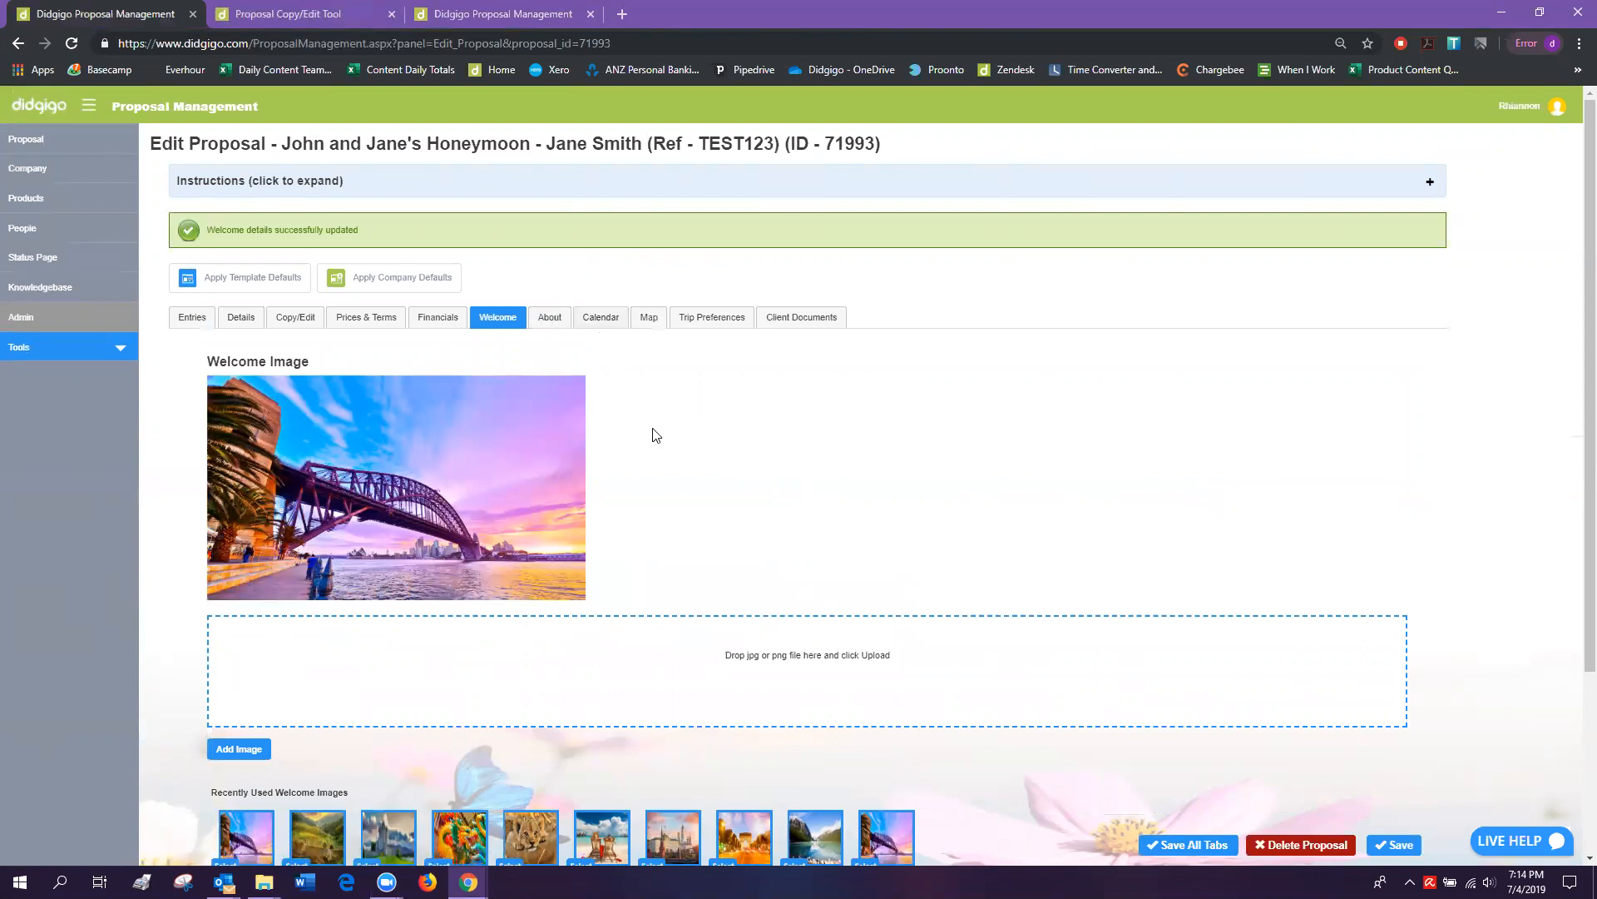
Load the proposal map and zoom out so the Sydney stops fit inside the dotted frame.
click(650, 320)
click(291, 363)
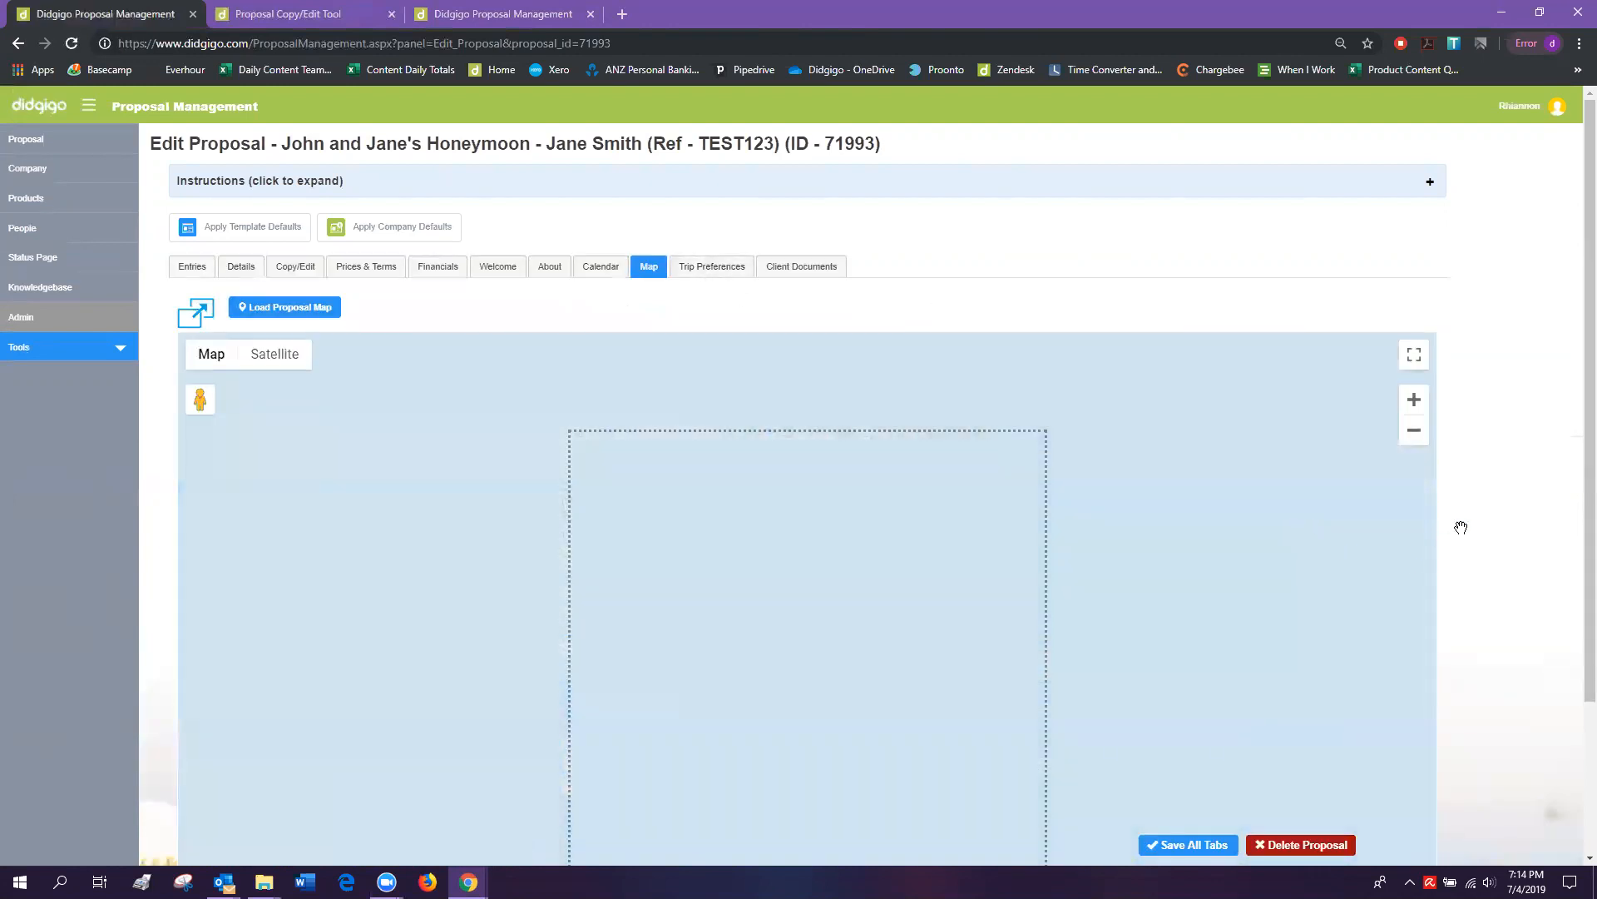
scroll(1552, 404, down, 2)
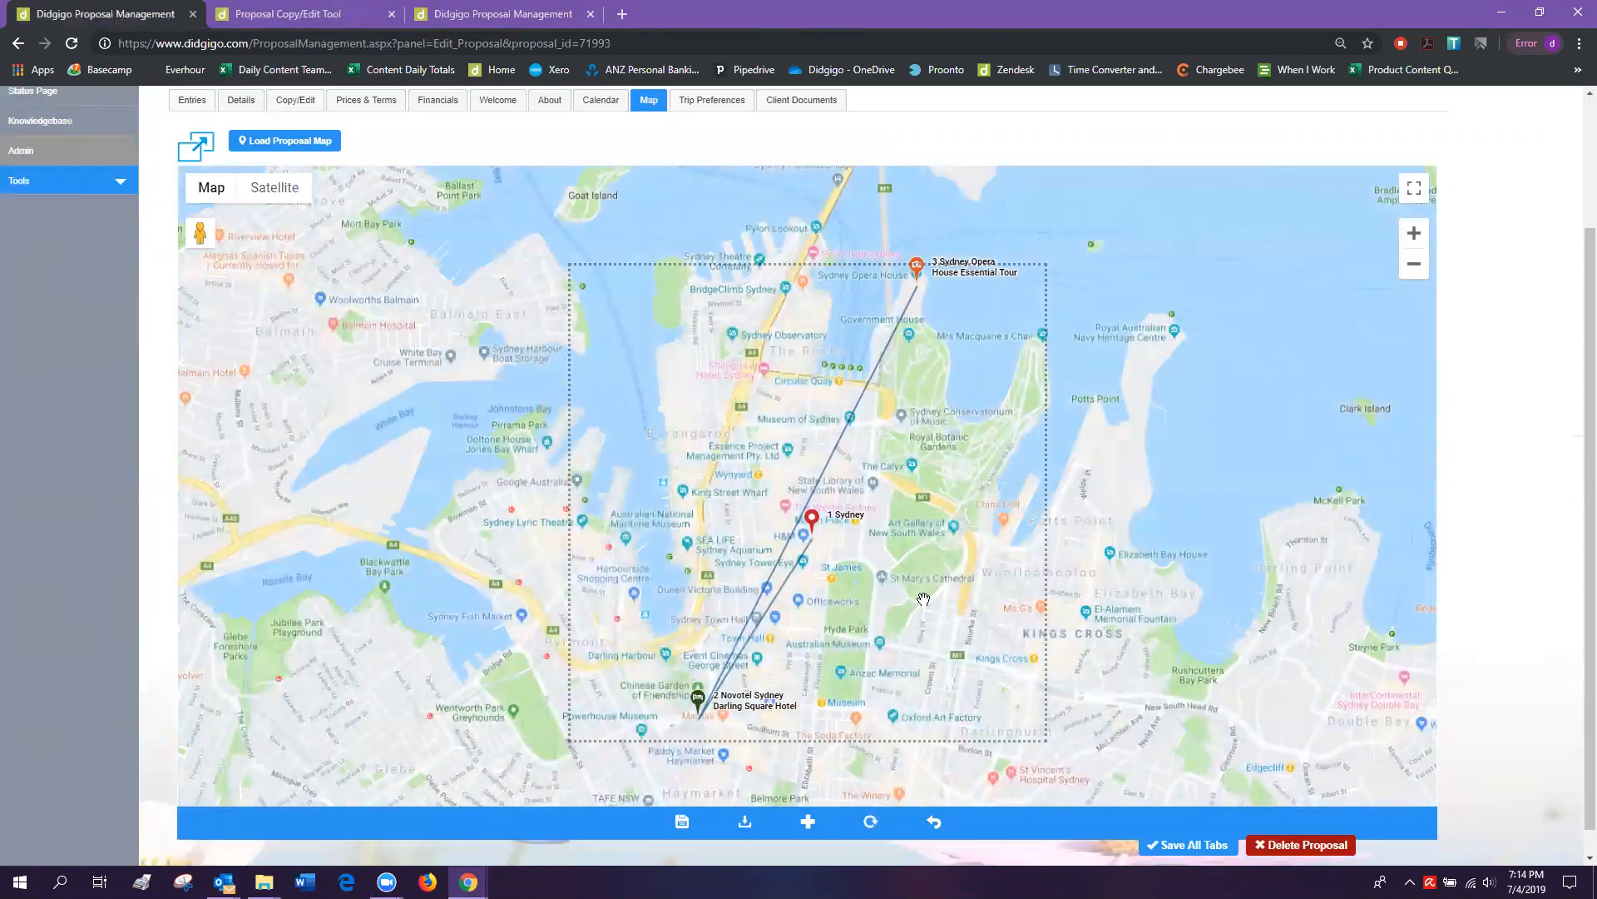
scroll(916, 561, down, 1)
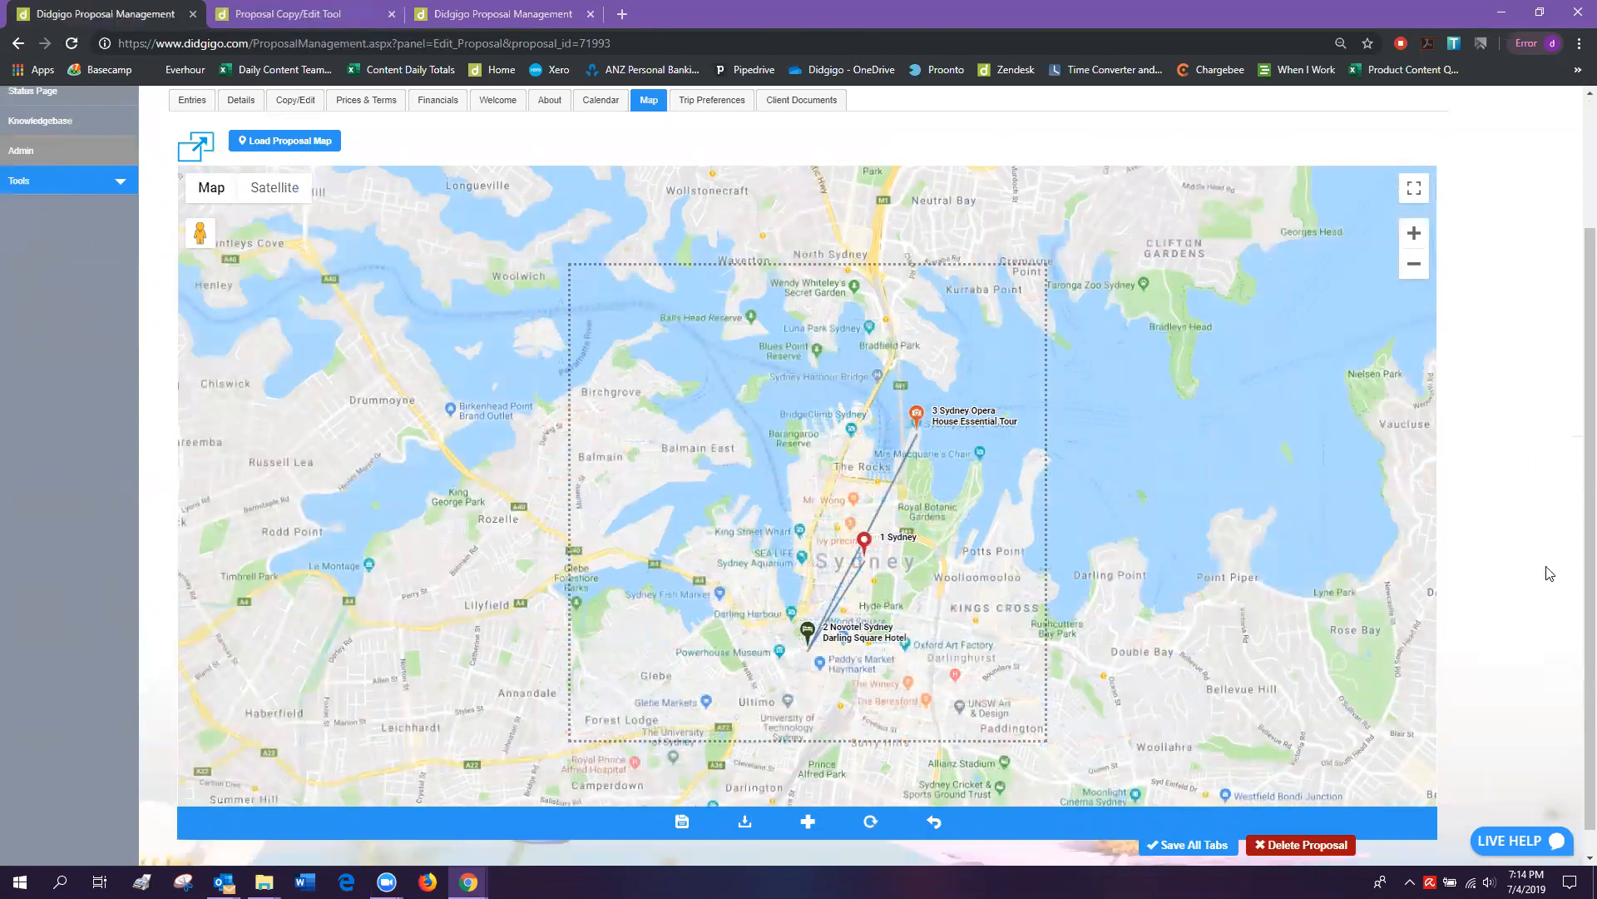
scroll(1550, 573, down, 1)
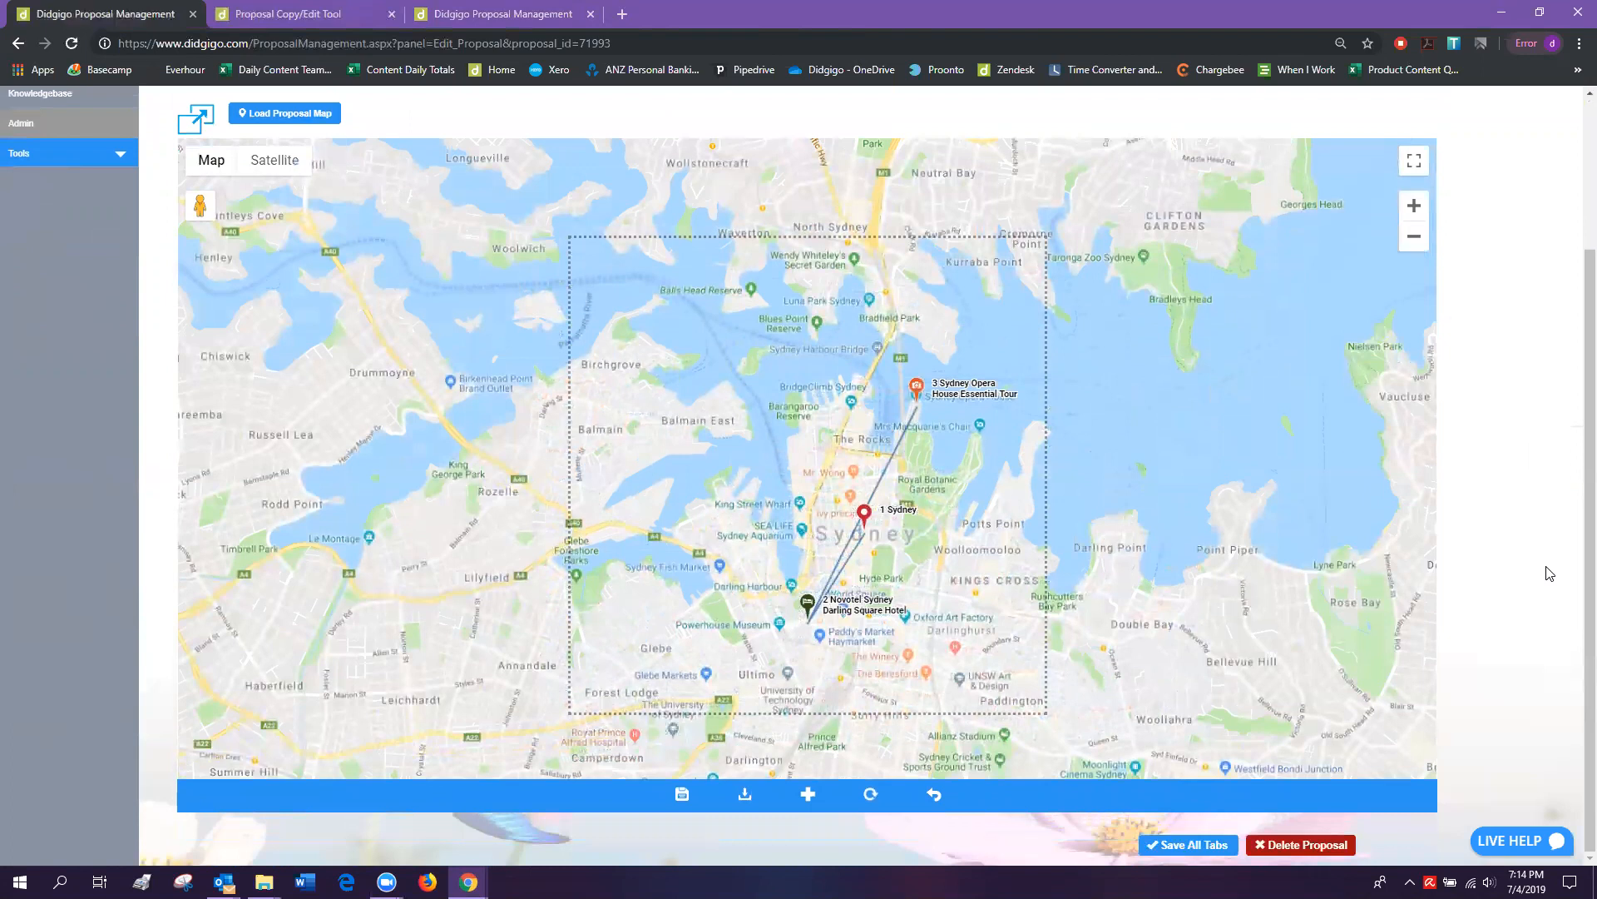
Delete the Sydney marker from the proposal map and save the map over the previous one.
click(865, 514)
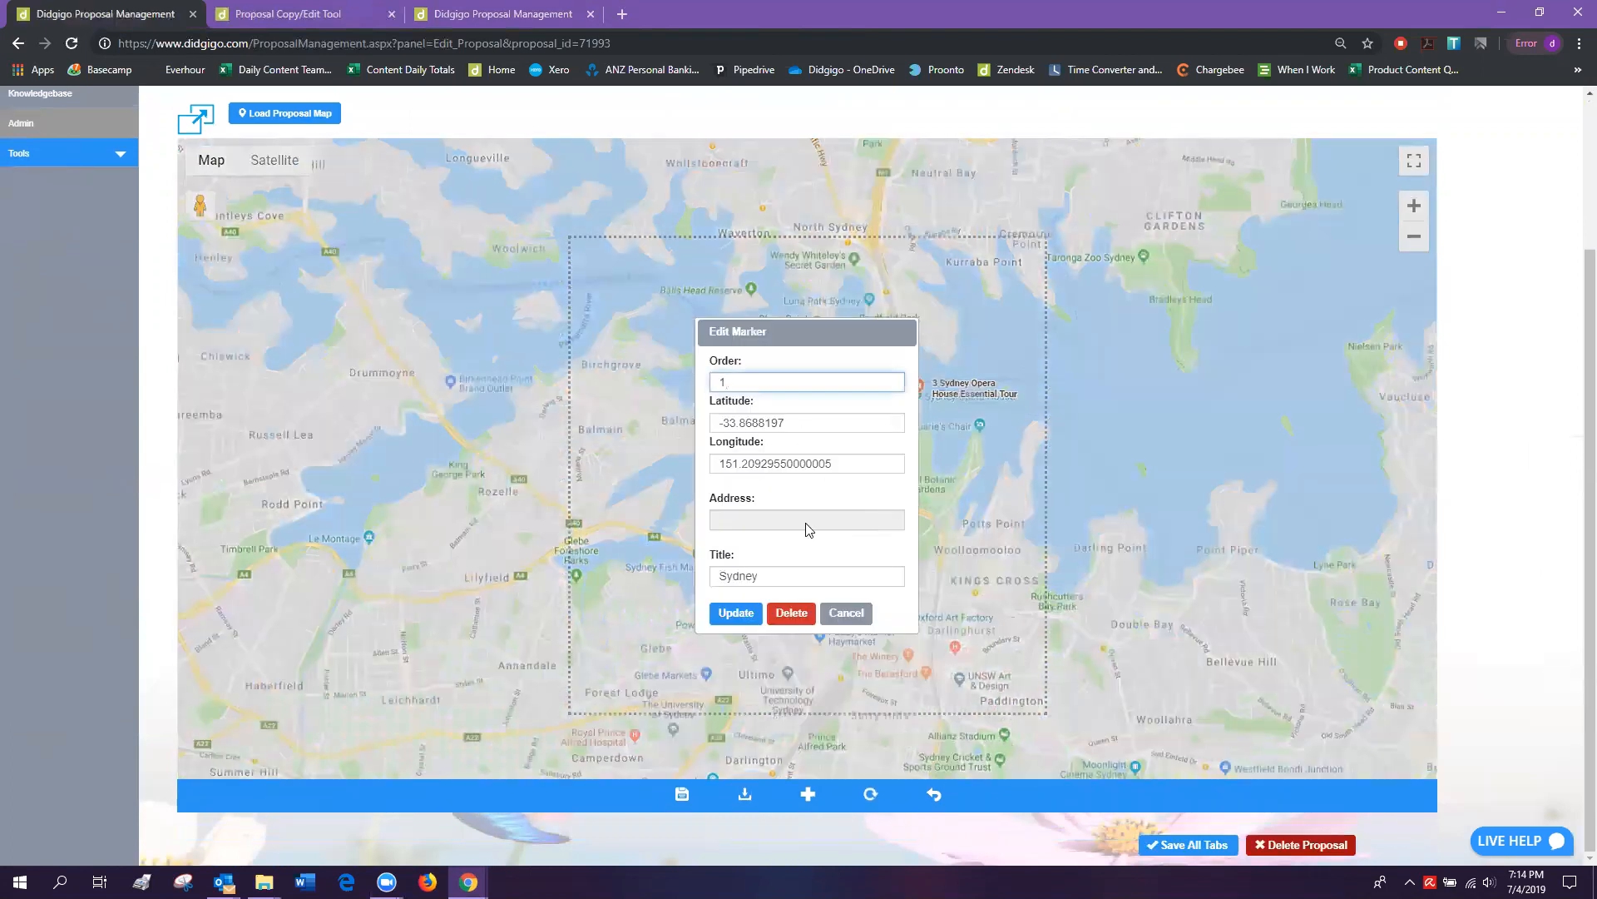
click(791, 612)
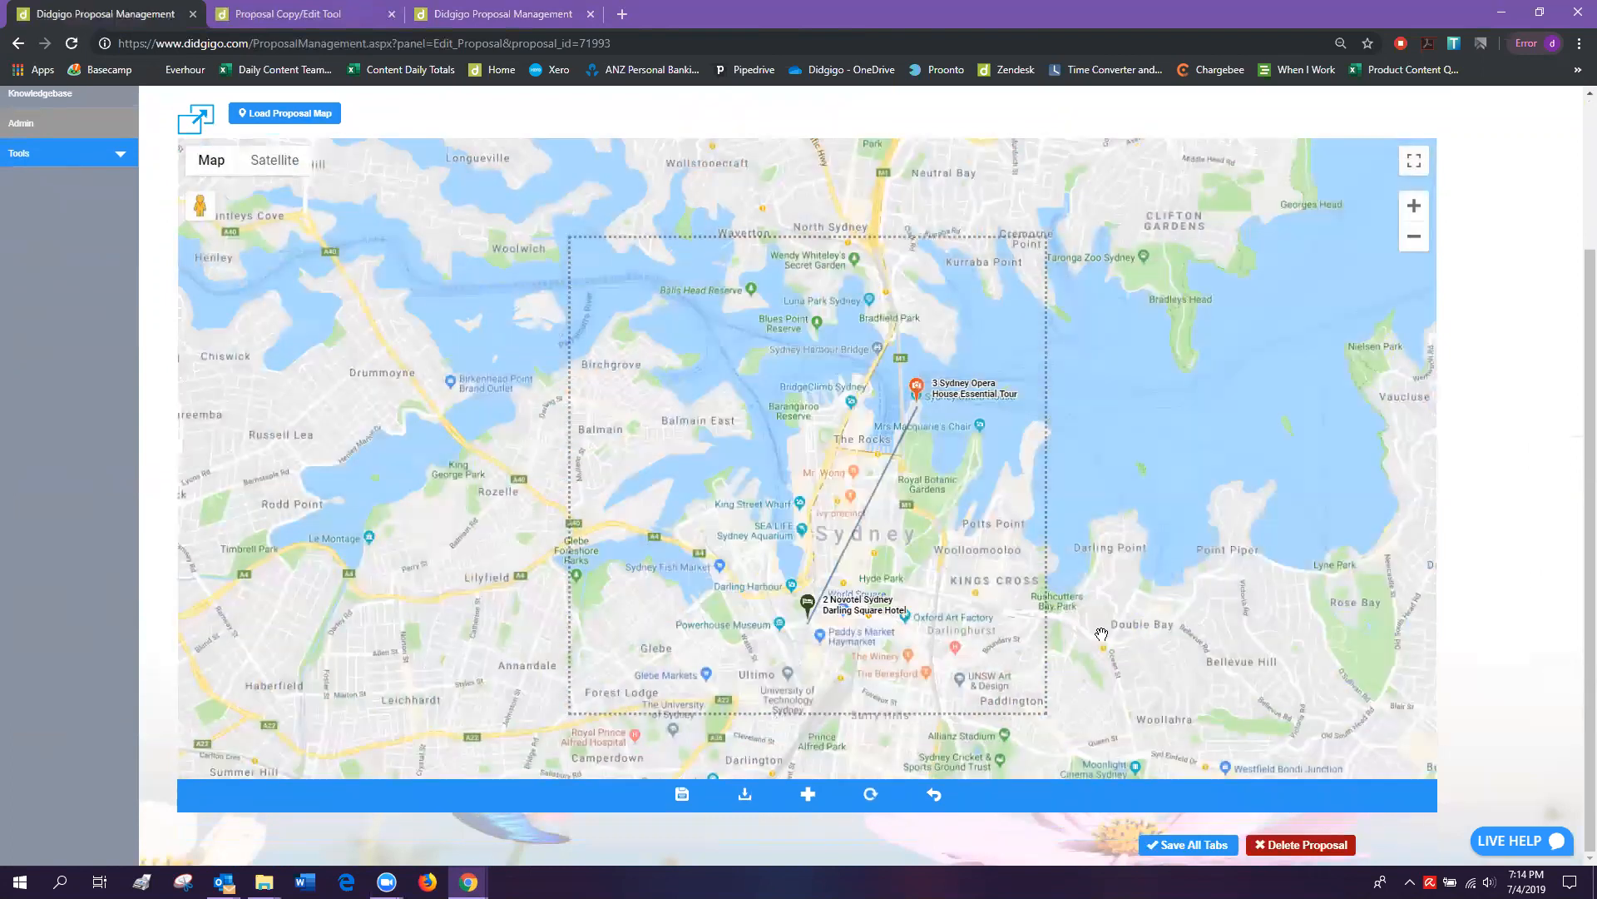
click(806, 795)
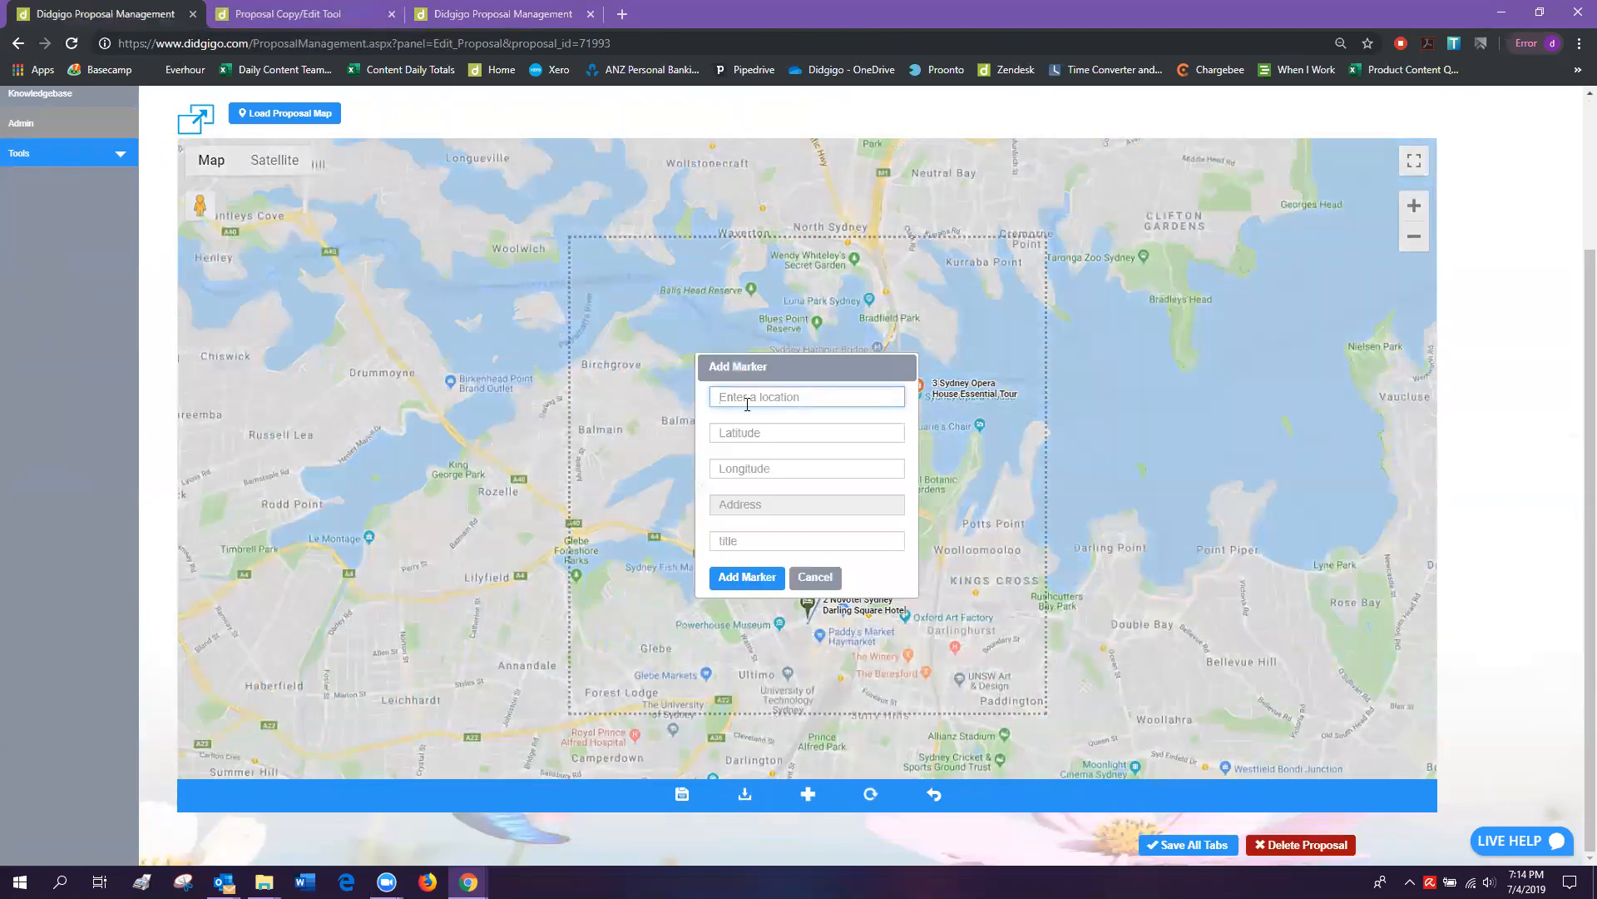
click(832, 582)
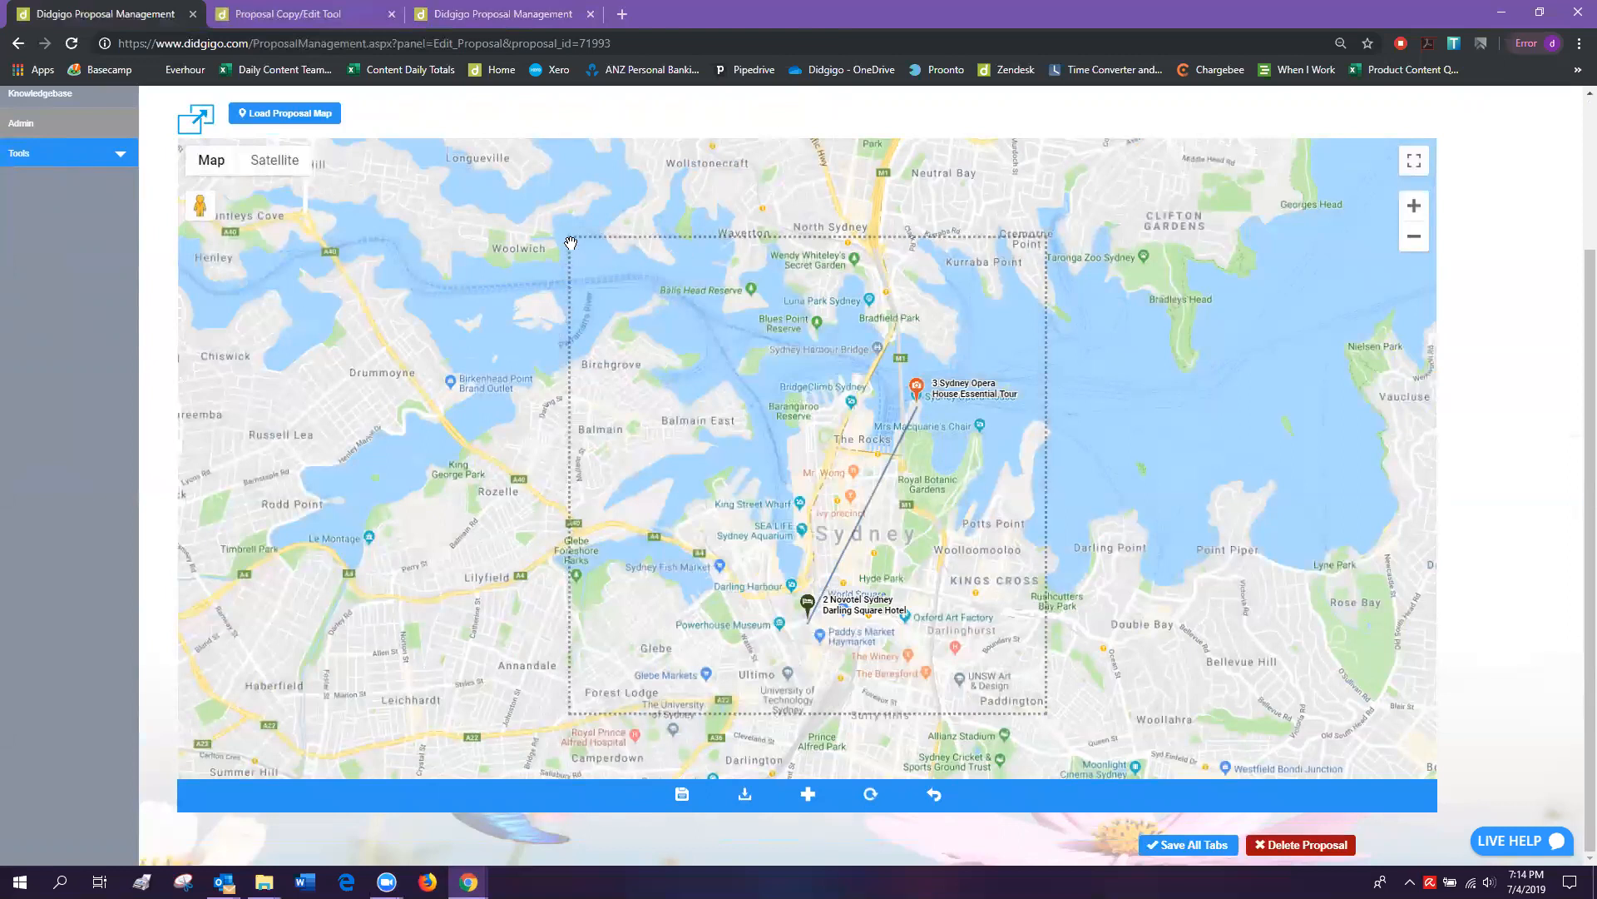
click(680, 795)
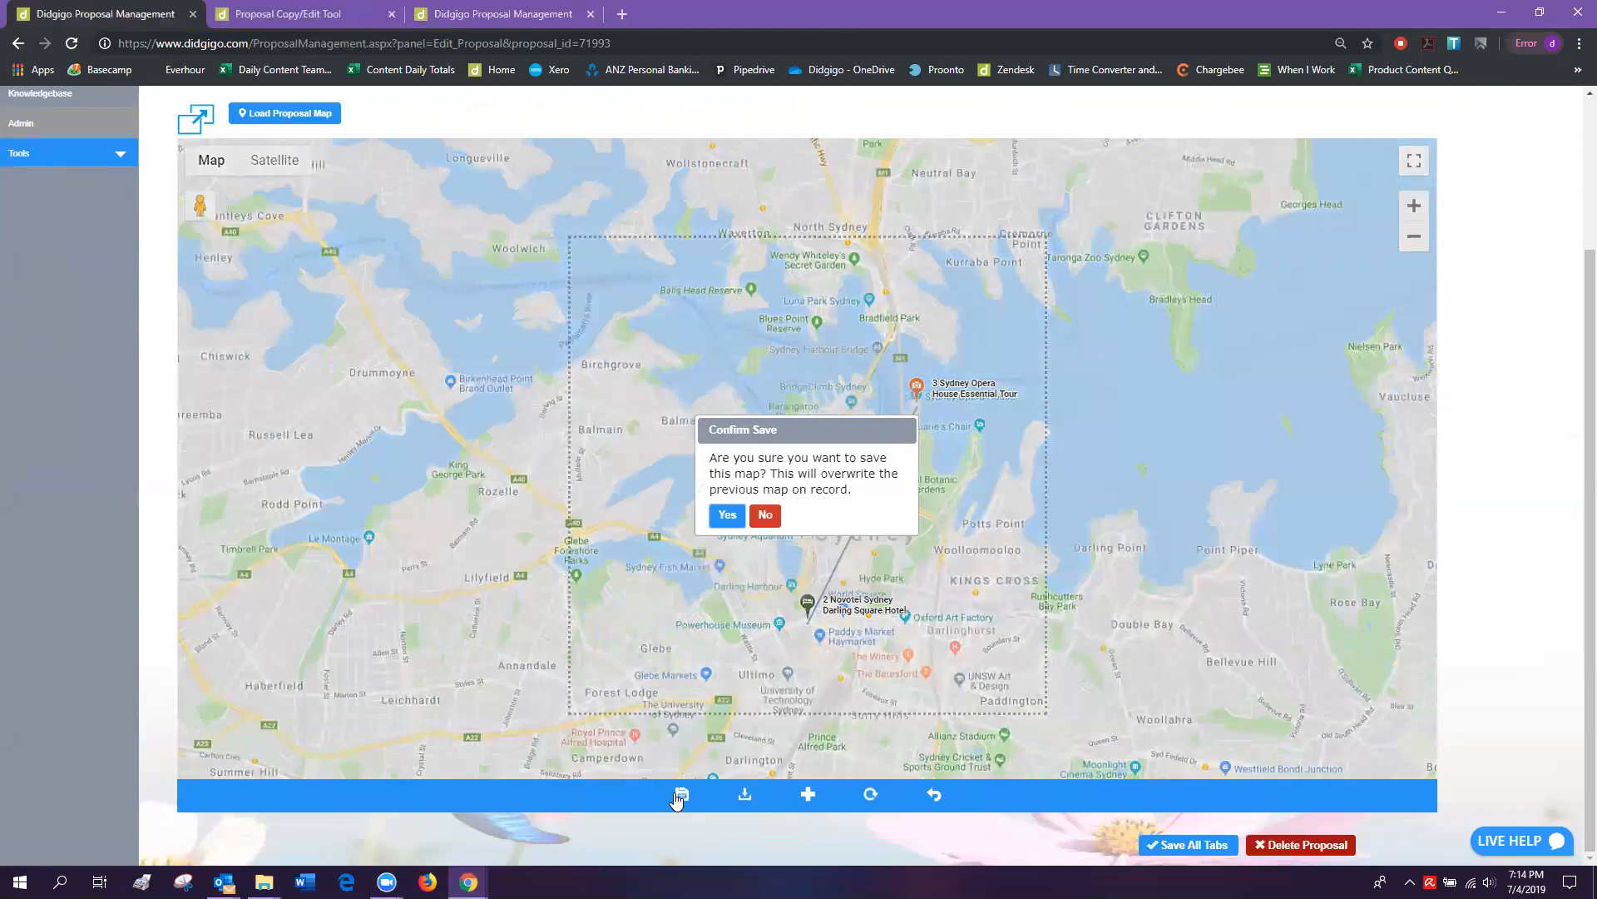
click(729, 516)
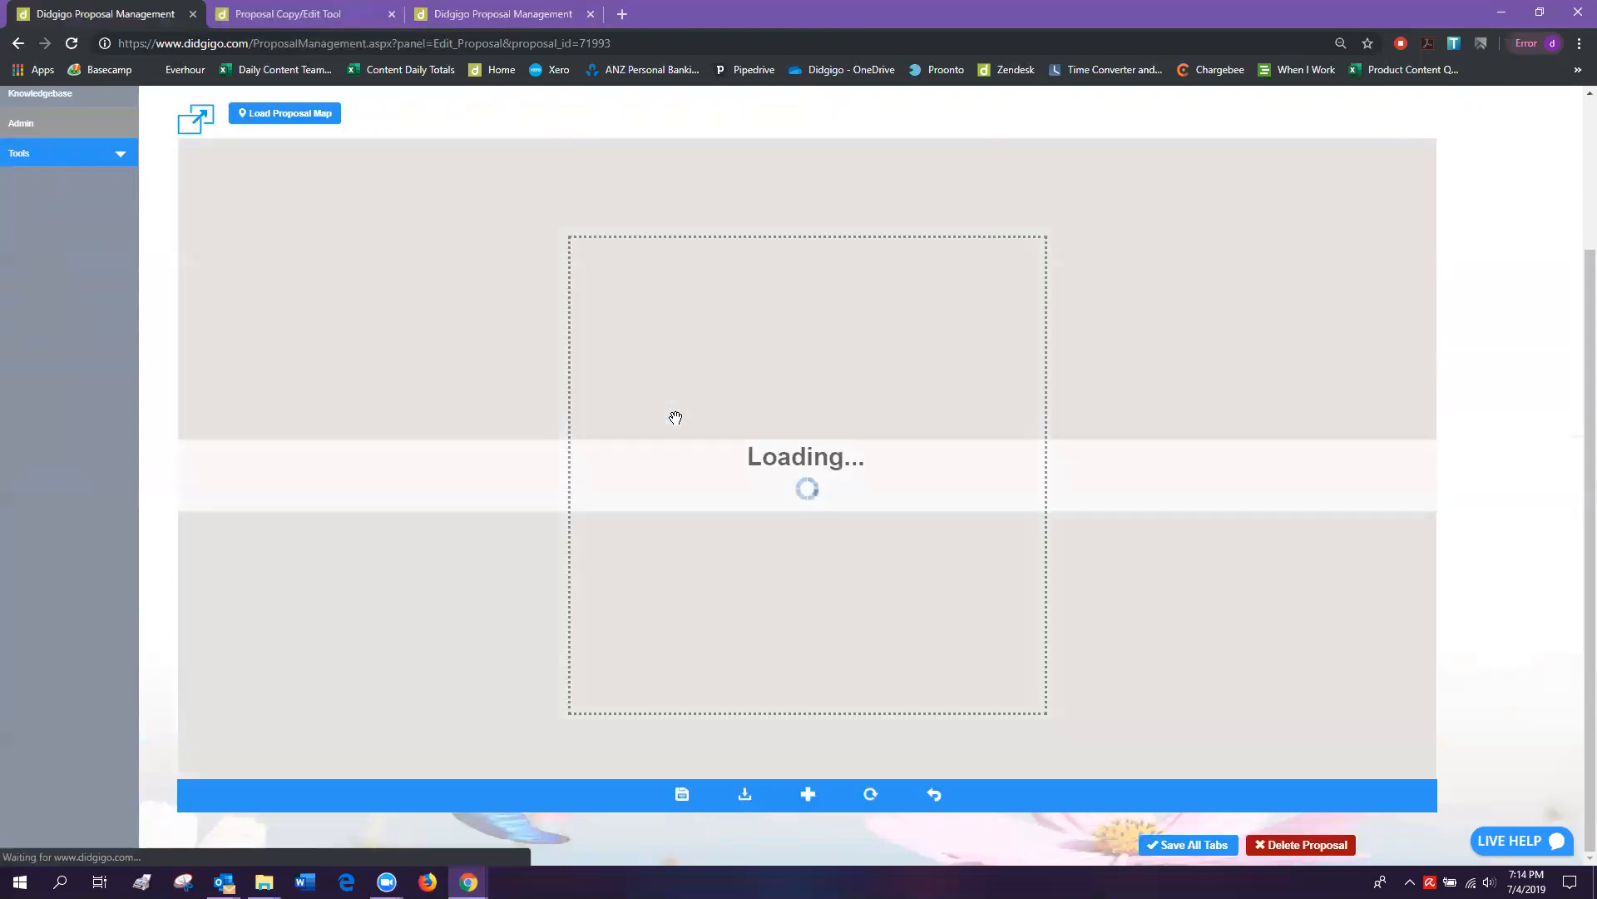
Save all proposal sections and generate the low-res PDF proposal with the Modern Template from the client documents.
scroll(673, 416, up, 3)
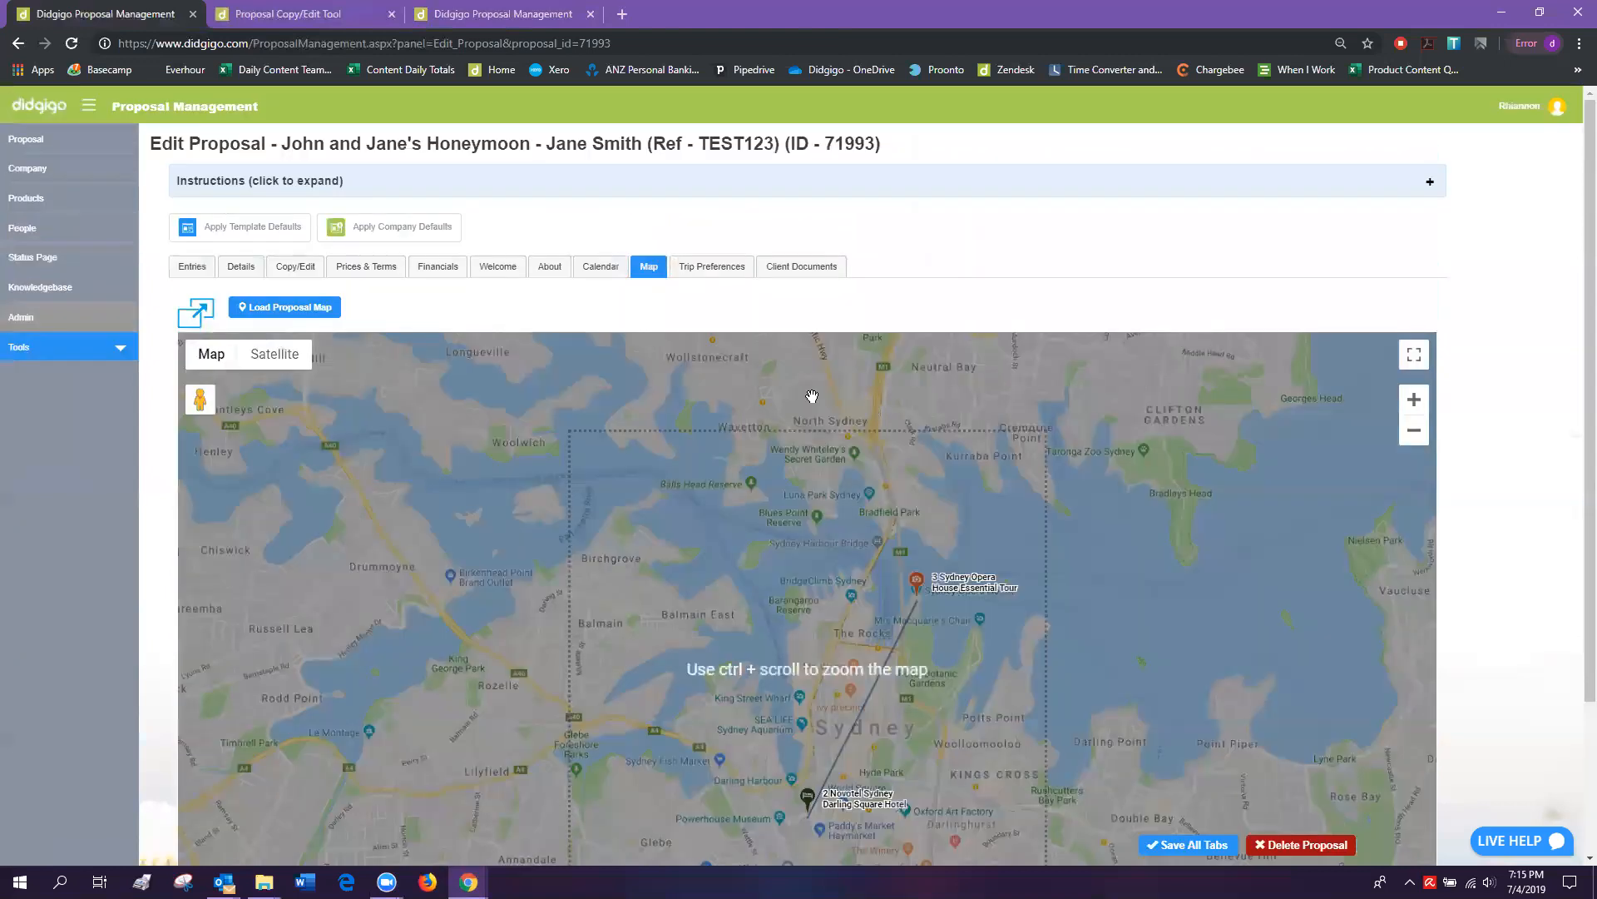
click(782, 268)
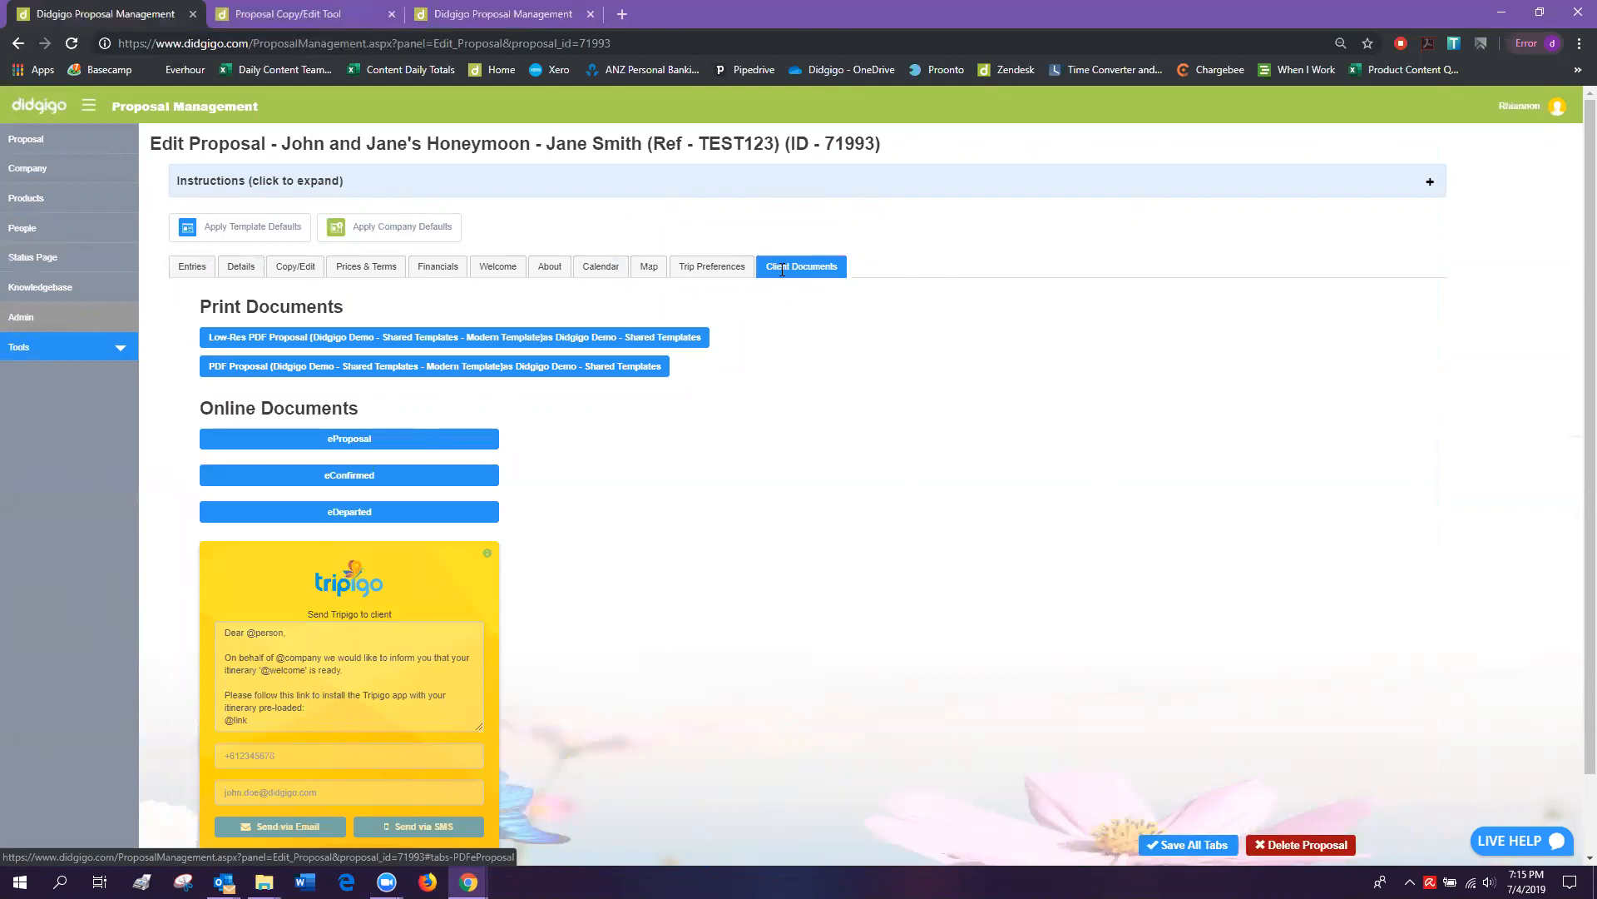
click(1198, 837)
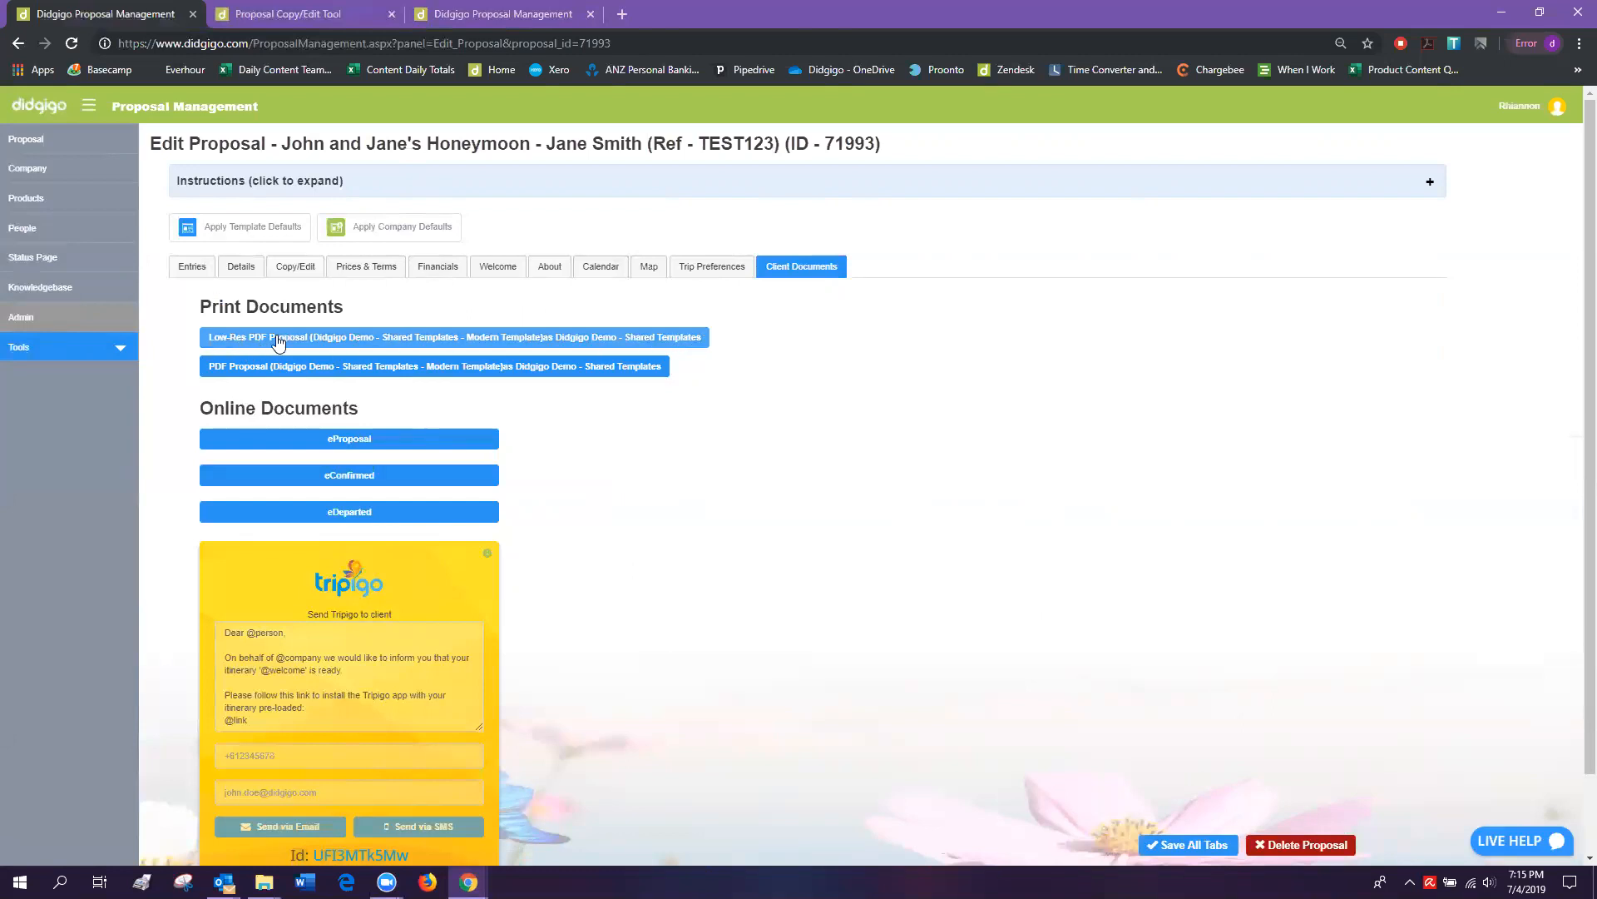
click(383, 343)
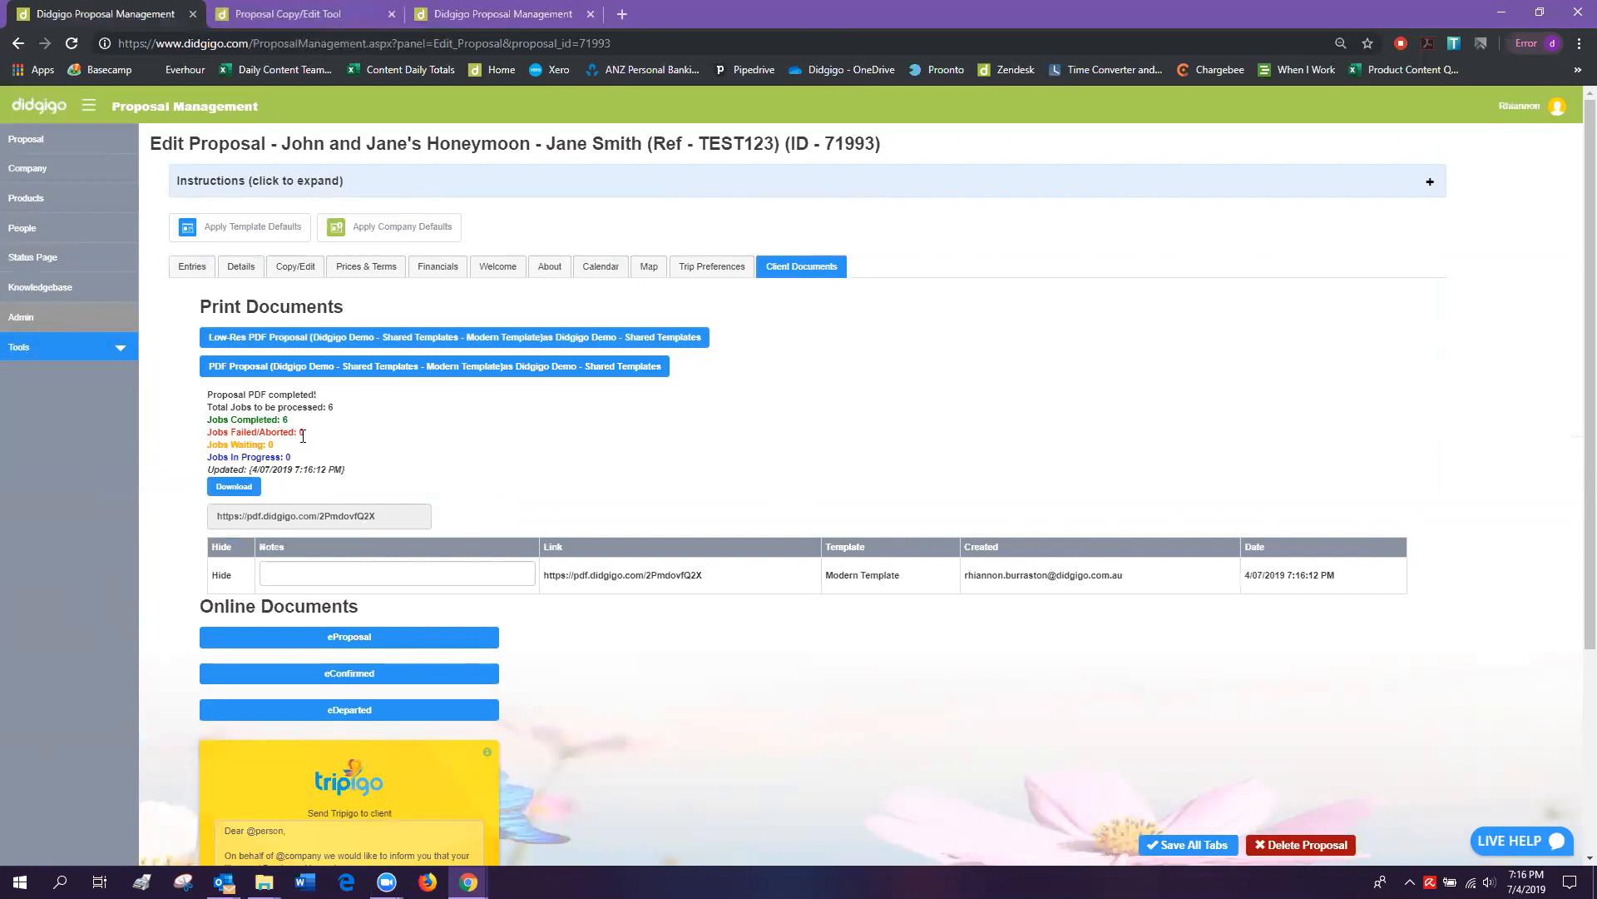
Open the generated proposal PDF from its link and review the cover page.
click(613, 583)
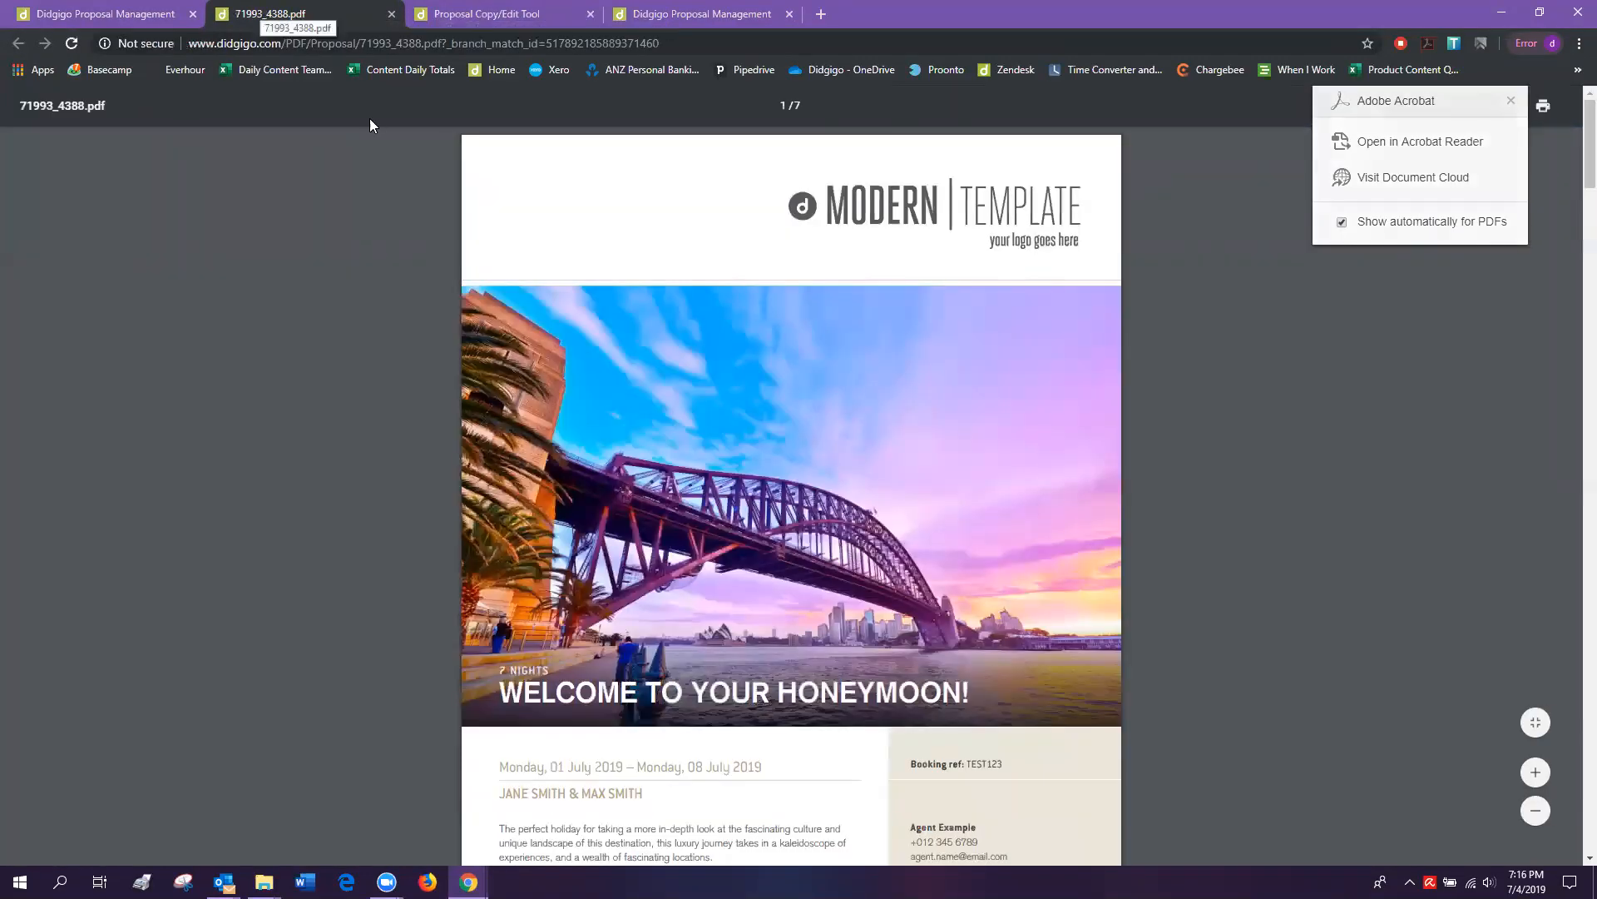
scroll(666, 441, down, 2)
scroll(649, 408, down, 2)
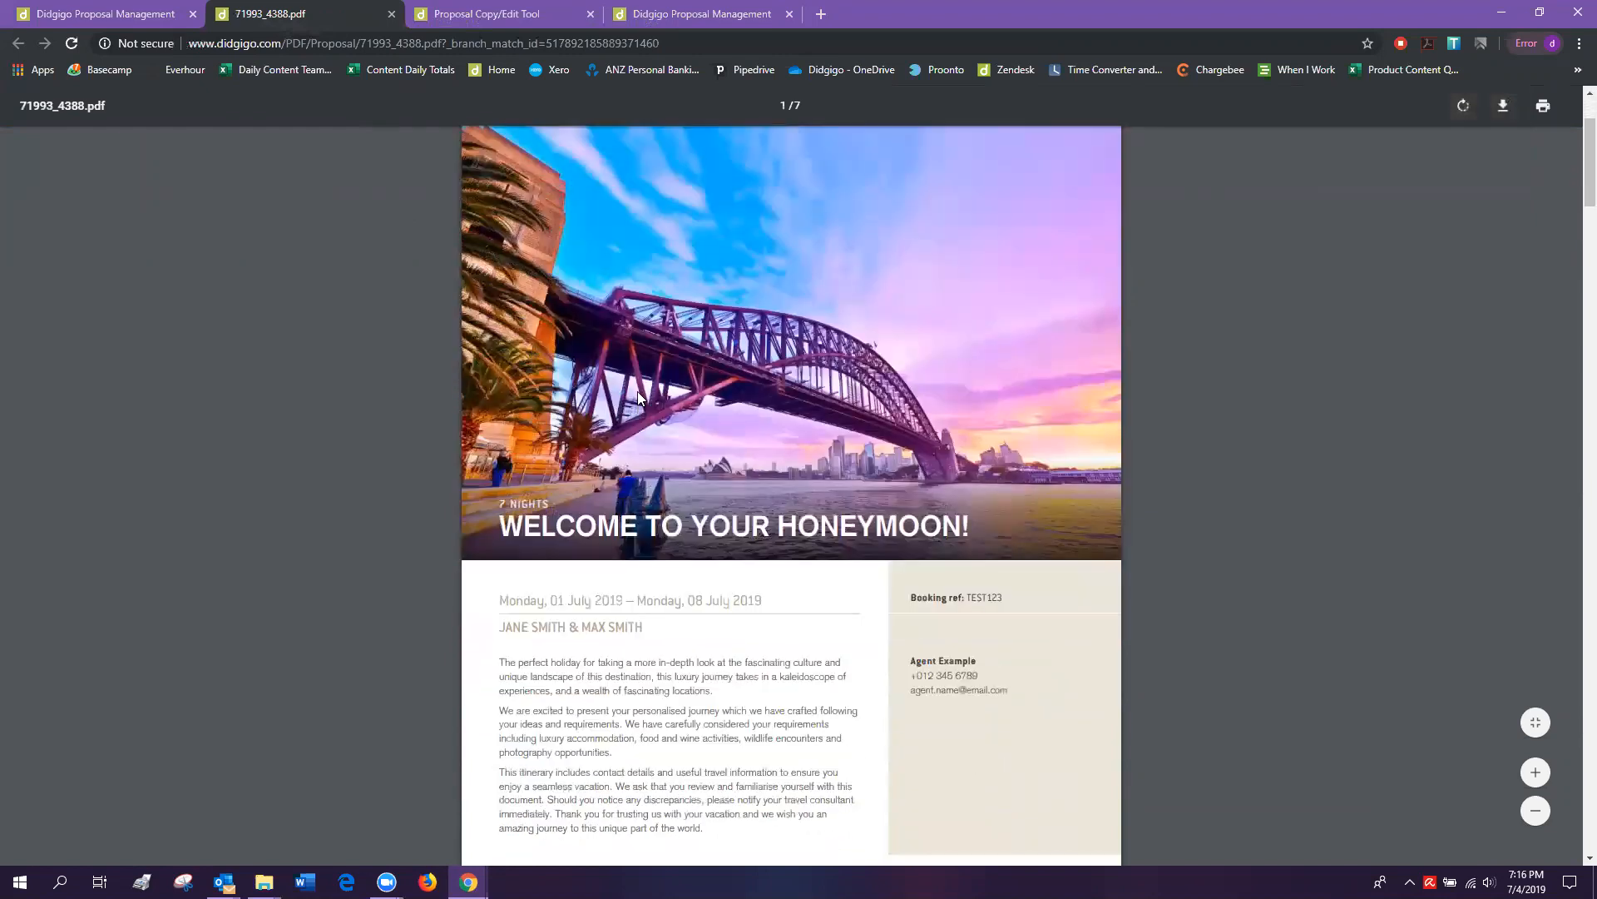
scroll(638, 389, down, 2)
scroll(637, 386, up, 3)
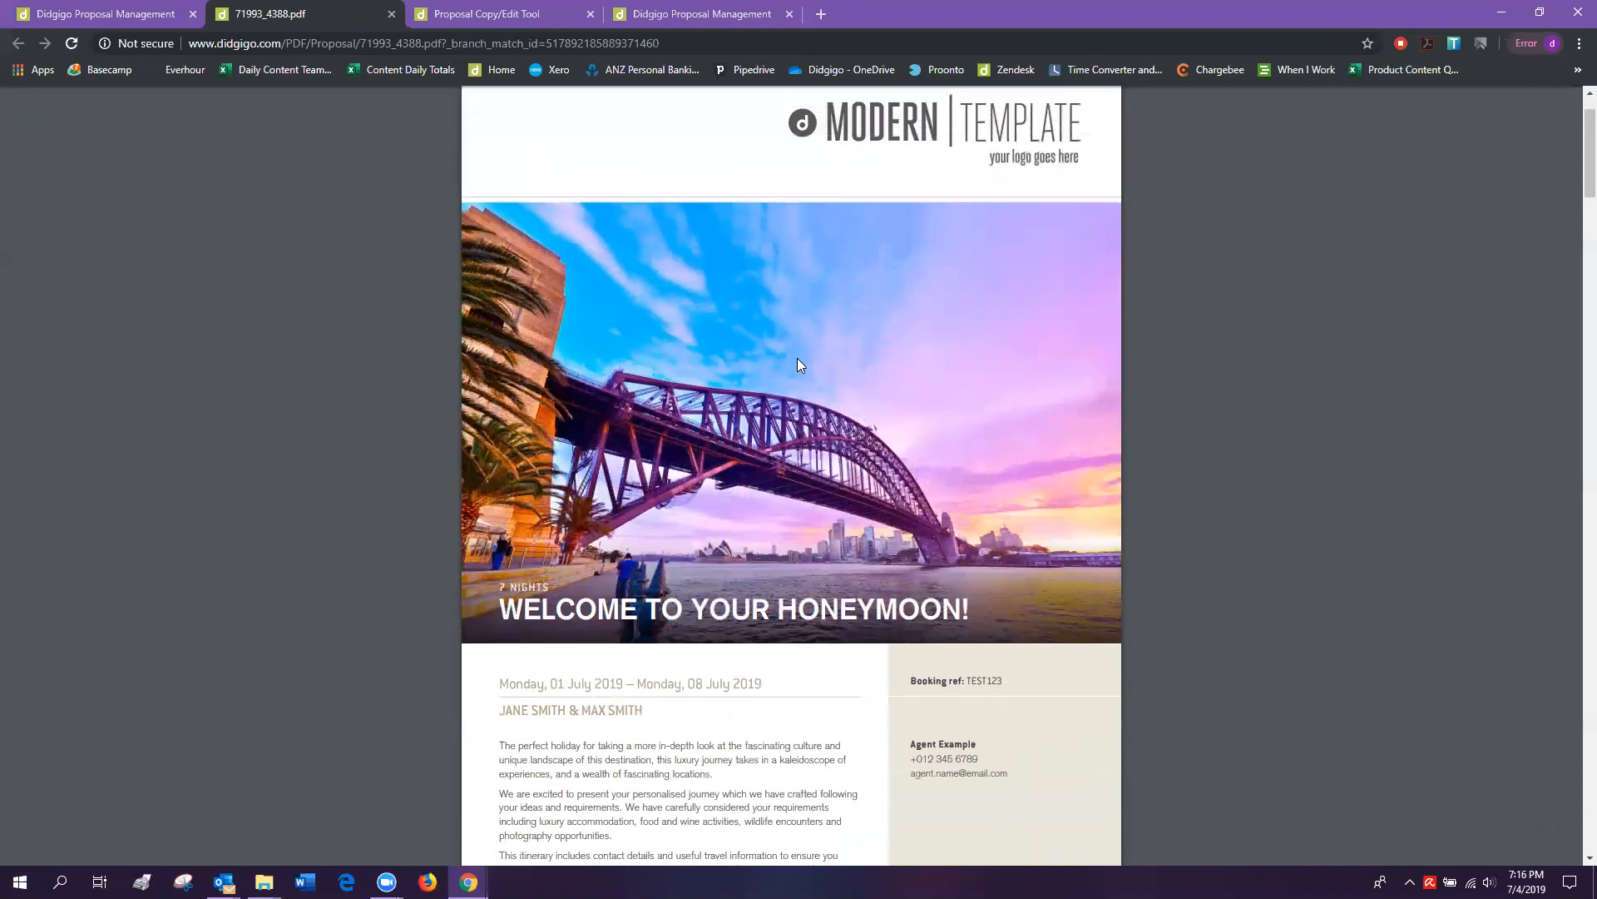
Return to the proposal's welcome settings and compare the image, title and message with the PDF cover.
click(118, 15)
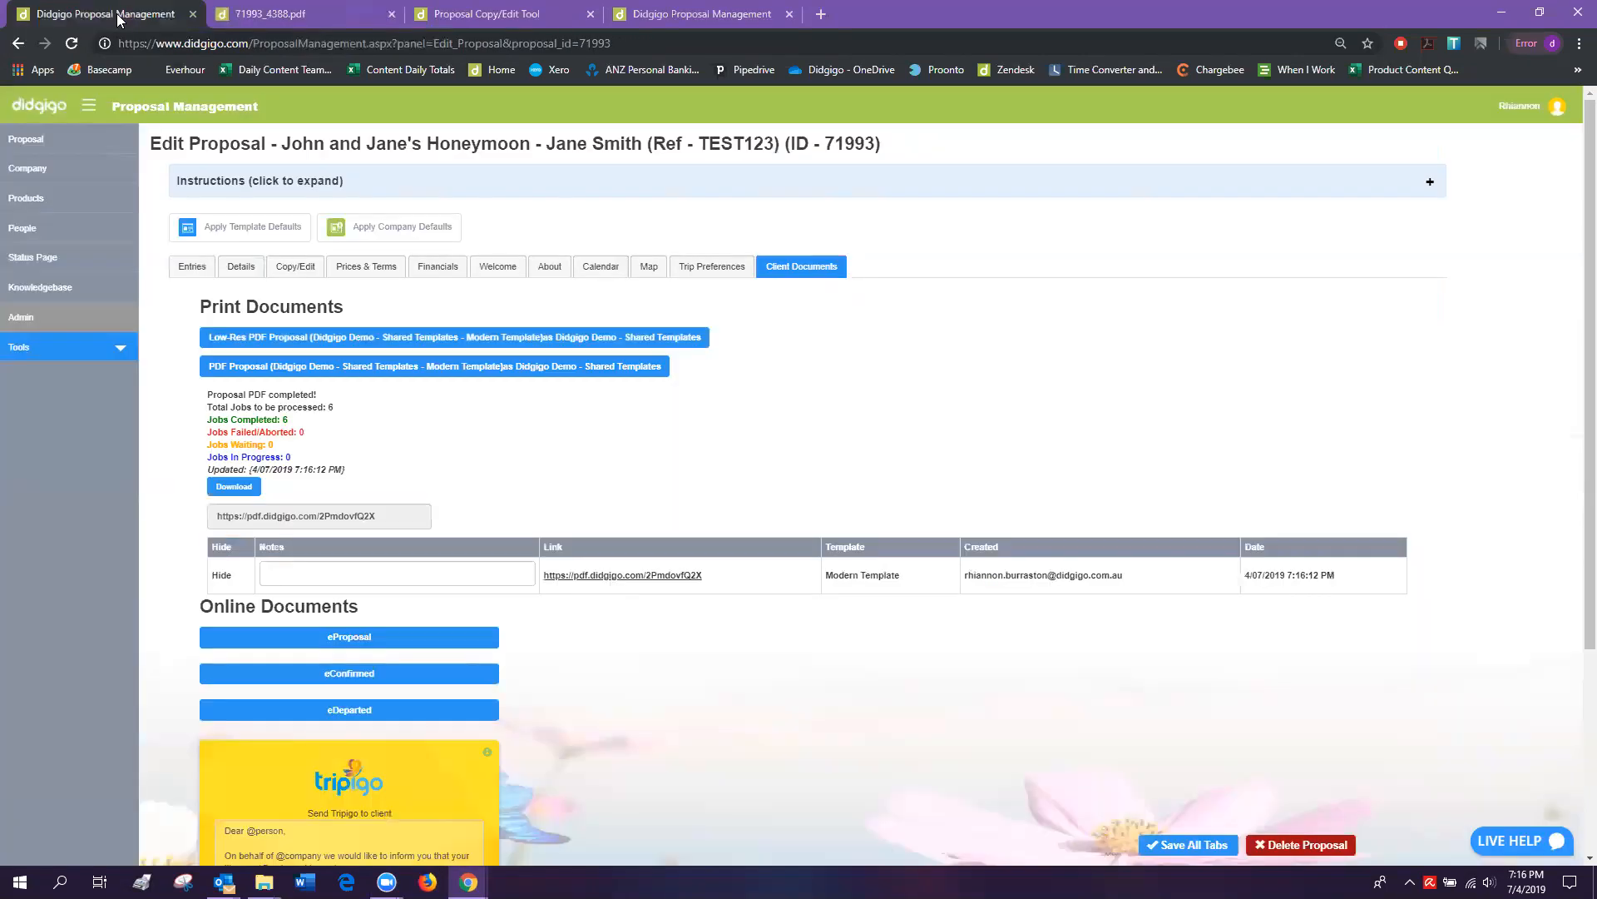
click(499, 274)
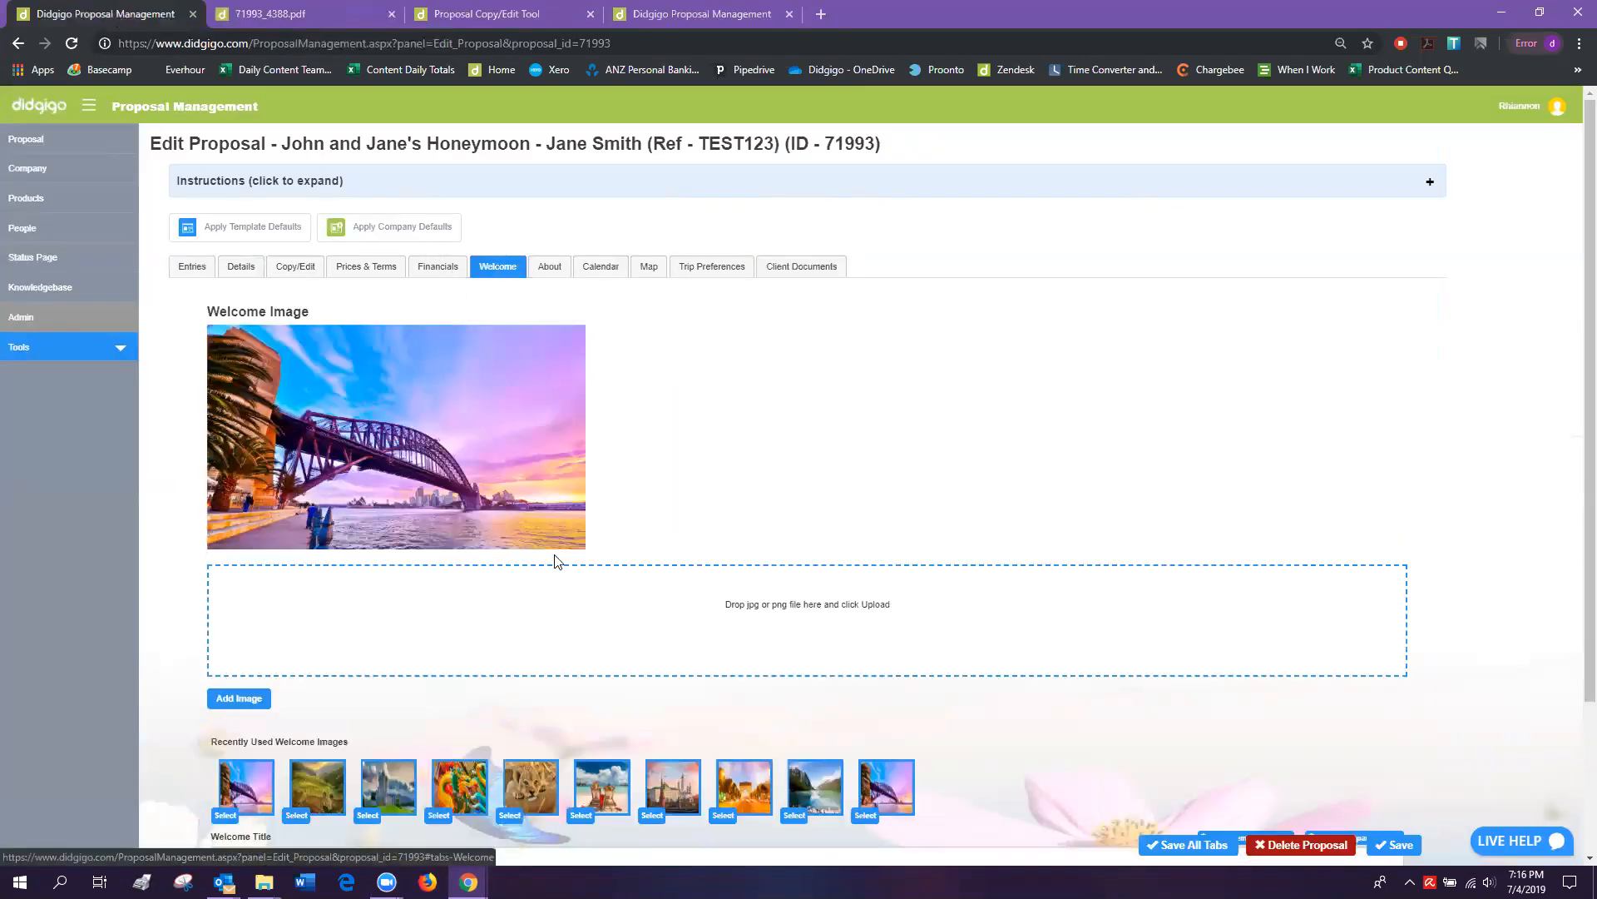
scroll(537, 453, down, 1)
scroll(439, 366, down, 1)
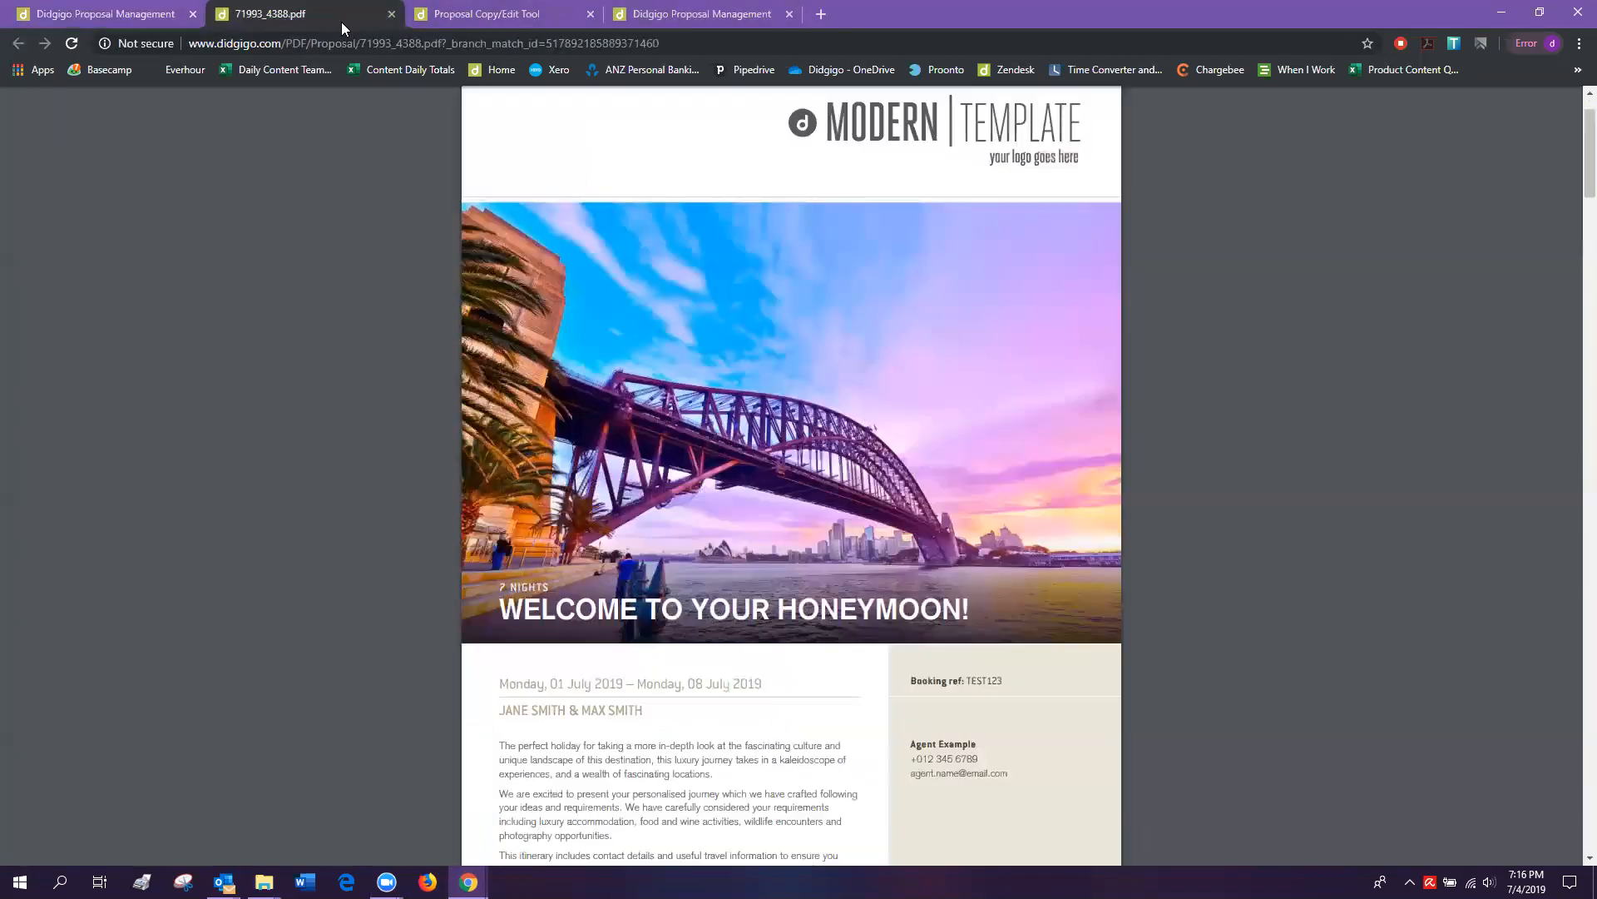
Check the passenger names, travel dates and booking reference on the PDF's cover page.
click(338, 17)
scroll(761, 429, down, 2)
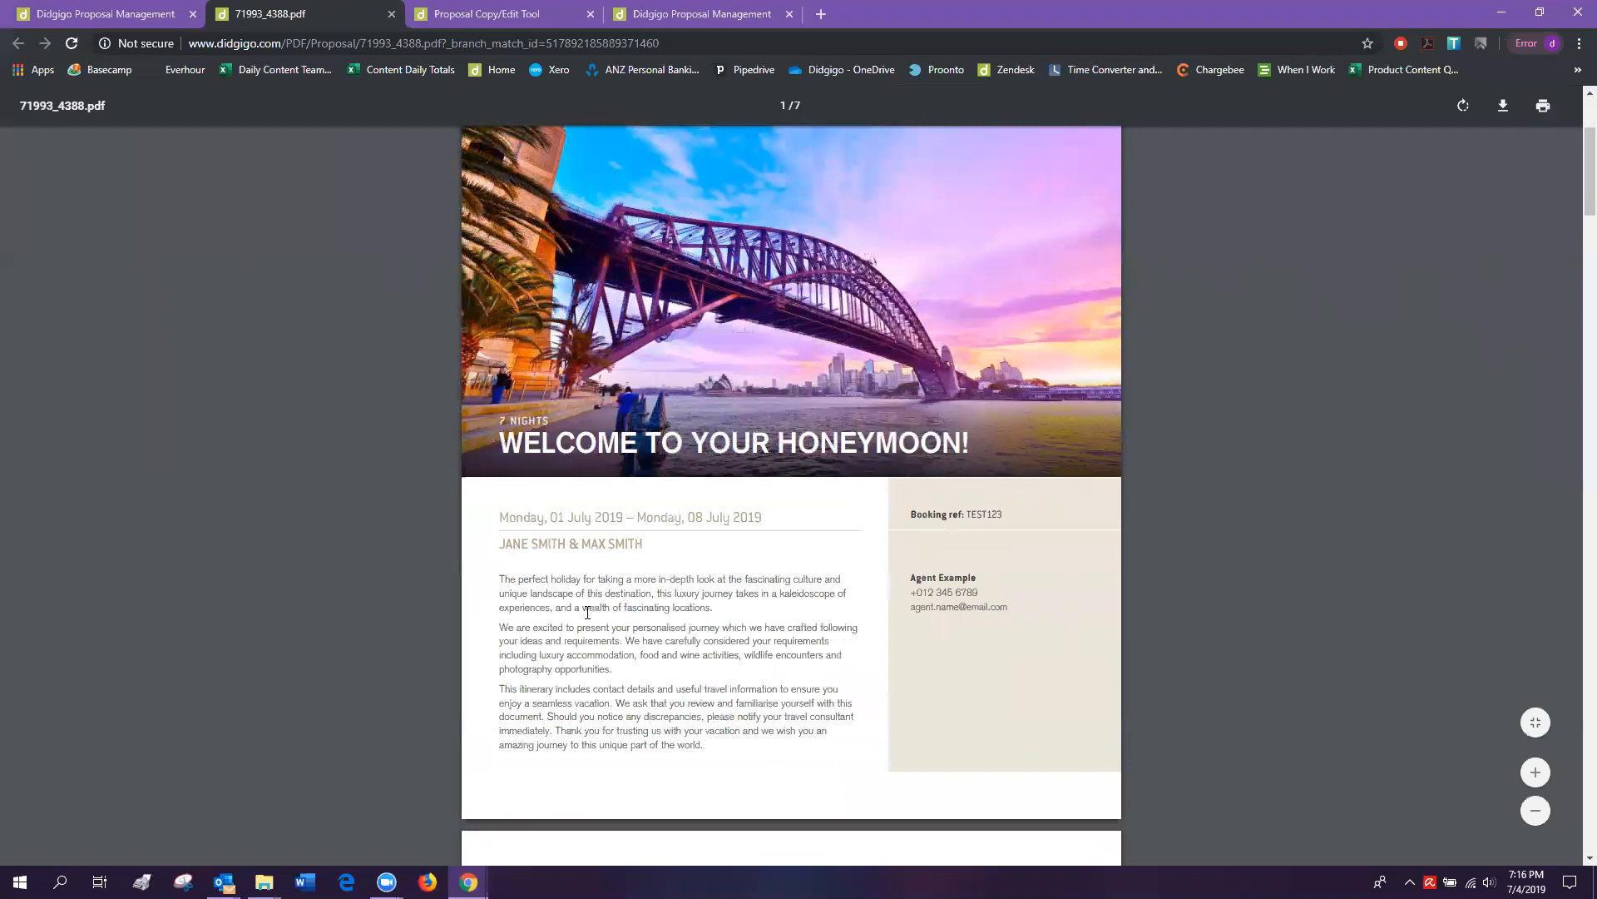
drag(649, 548, 497, 544)
drag(771, 518, 486, 517)
drag(1014, 514, 900, 517)
Go back to the proposal's details to see where the PDF's reference, dates and passengers are set.
click(115, 14)
scroll(213, 206, up, 3)
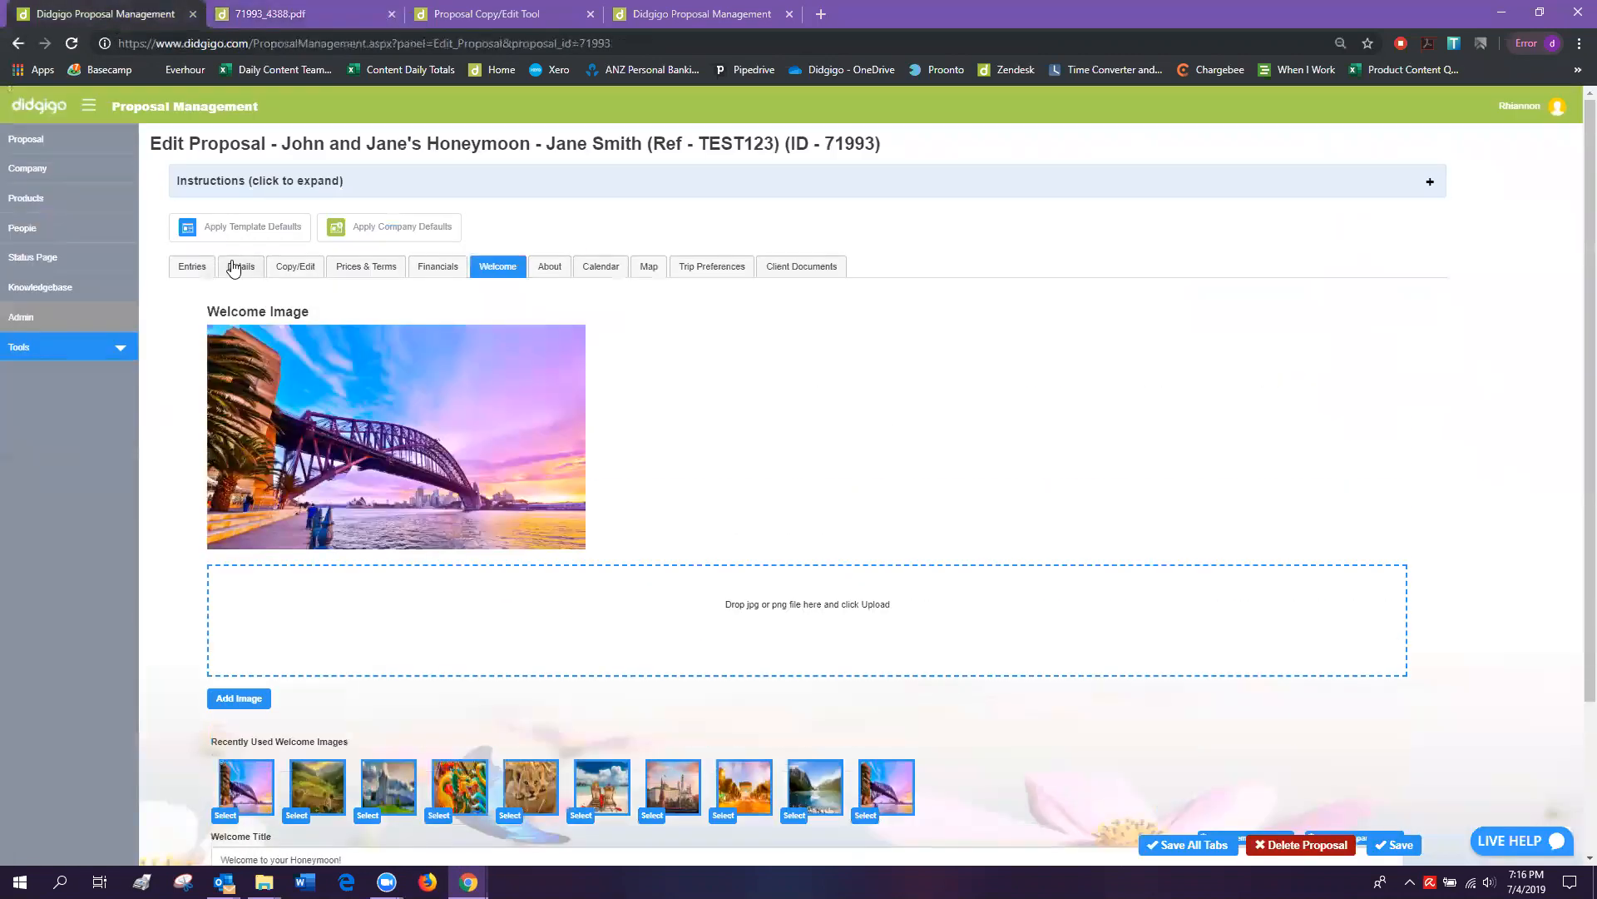
click(237, 264)
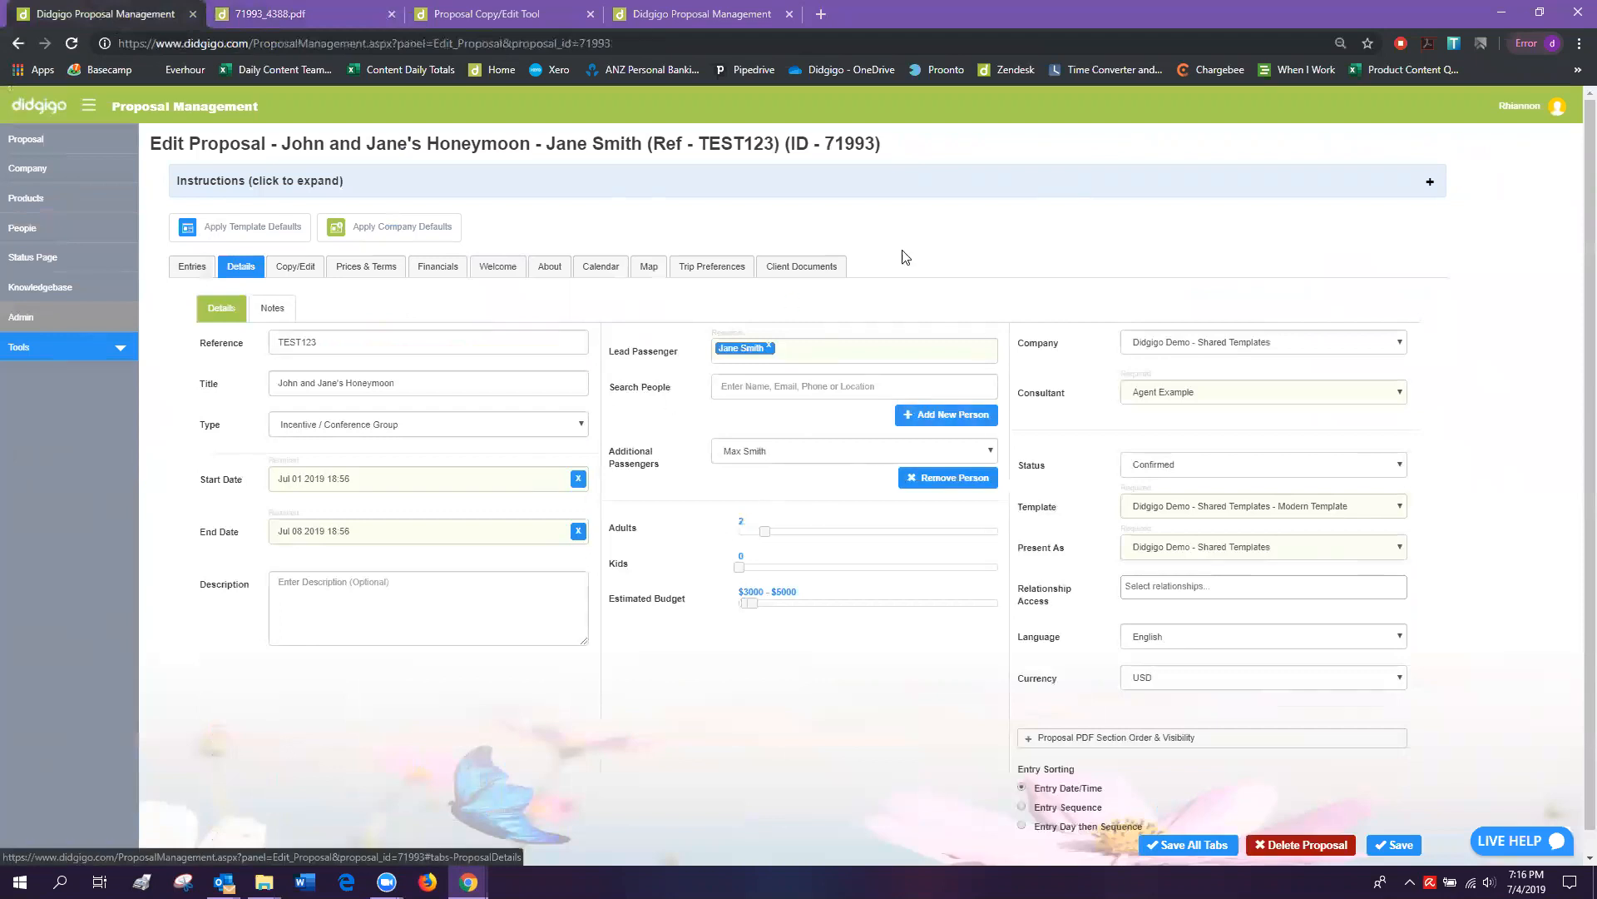
Return to the proposal PDF and review the Snapshot page's dates, products and descriptions.
click(274, 14)
scroll(914, 528, down, 4)
scroll(914, 528, down, 4)
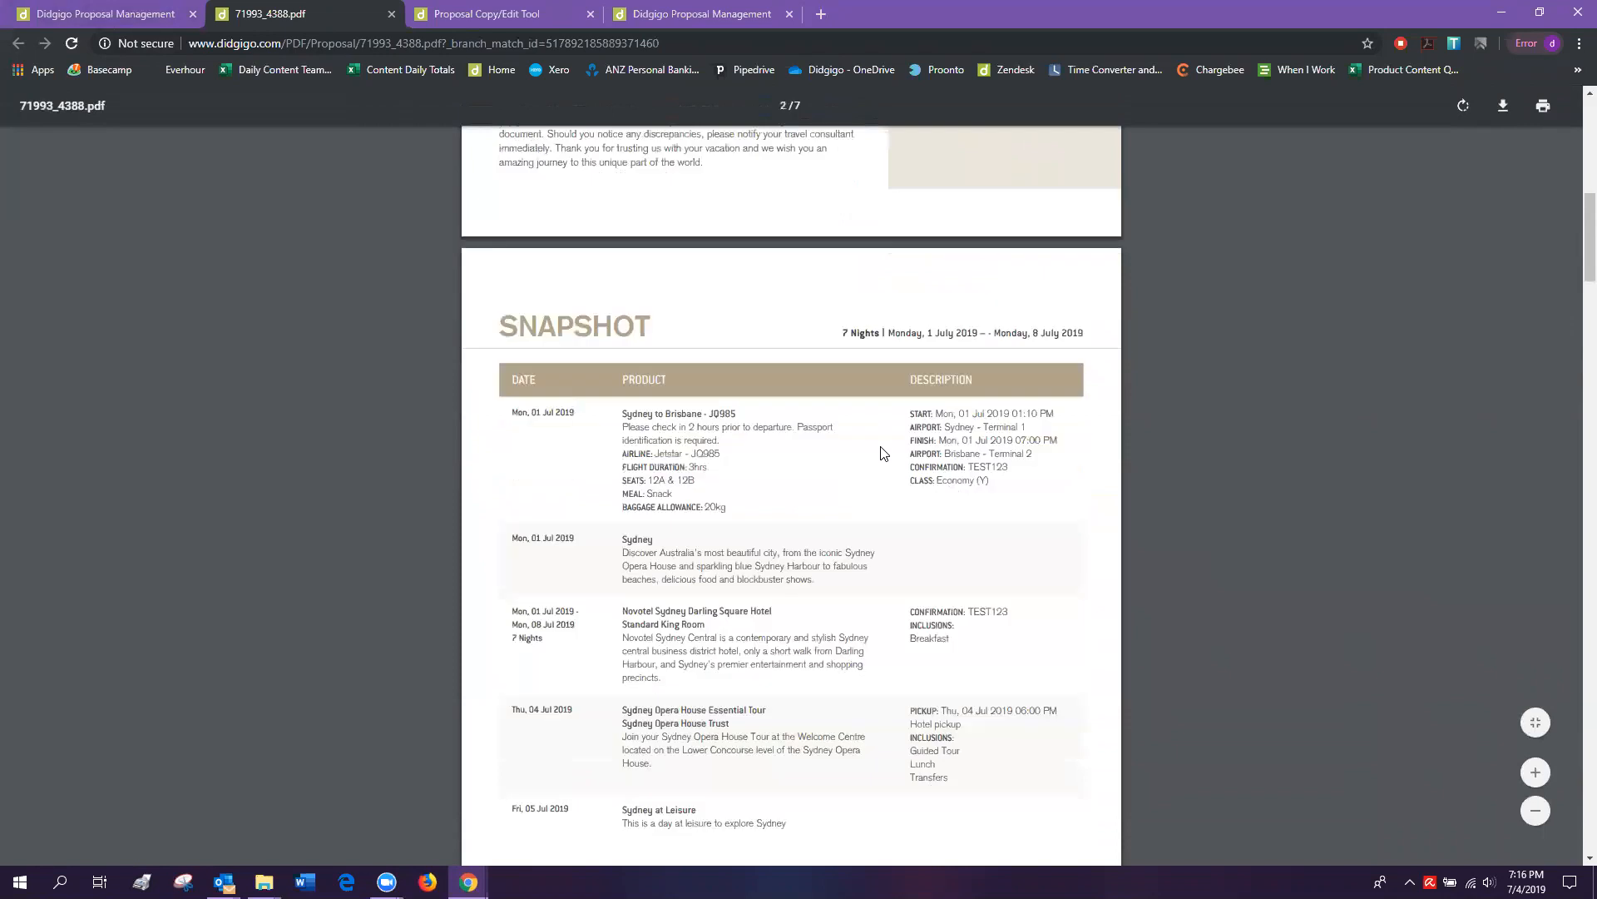
scroll(839, 433, down, 1)
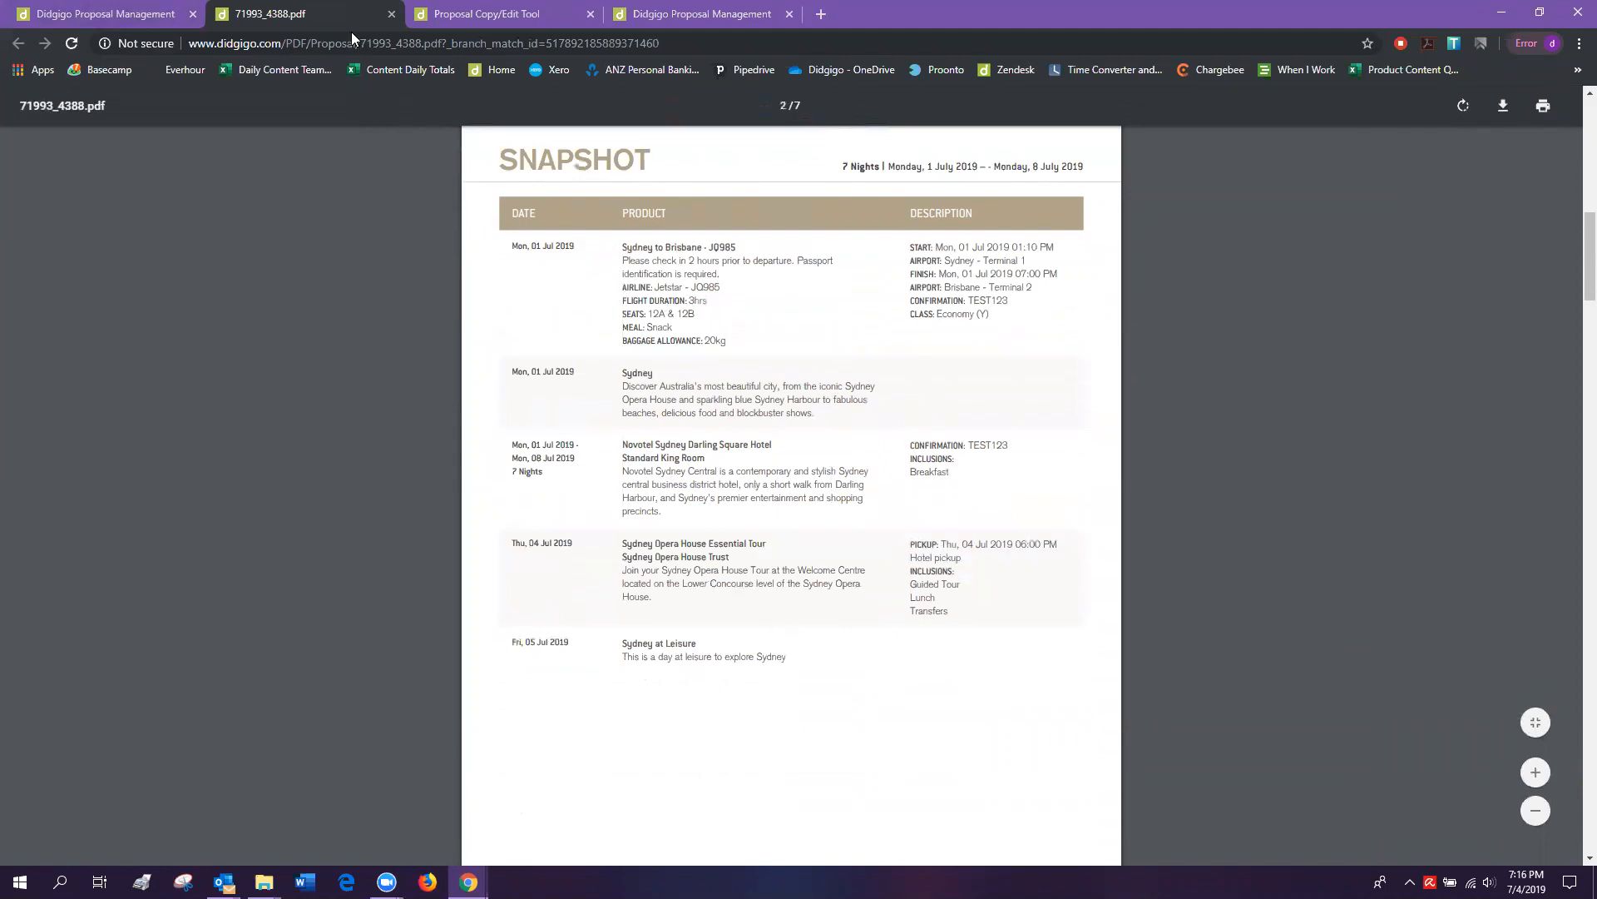
Open the Novotel Sydney Darling Square Hotel entry in a new tab and examine its short snapshot description and inclusions.
click(154, 13)
click(190, 266)
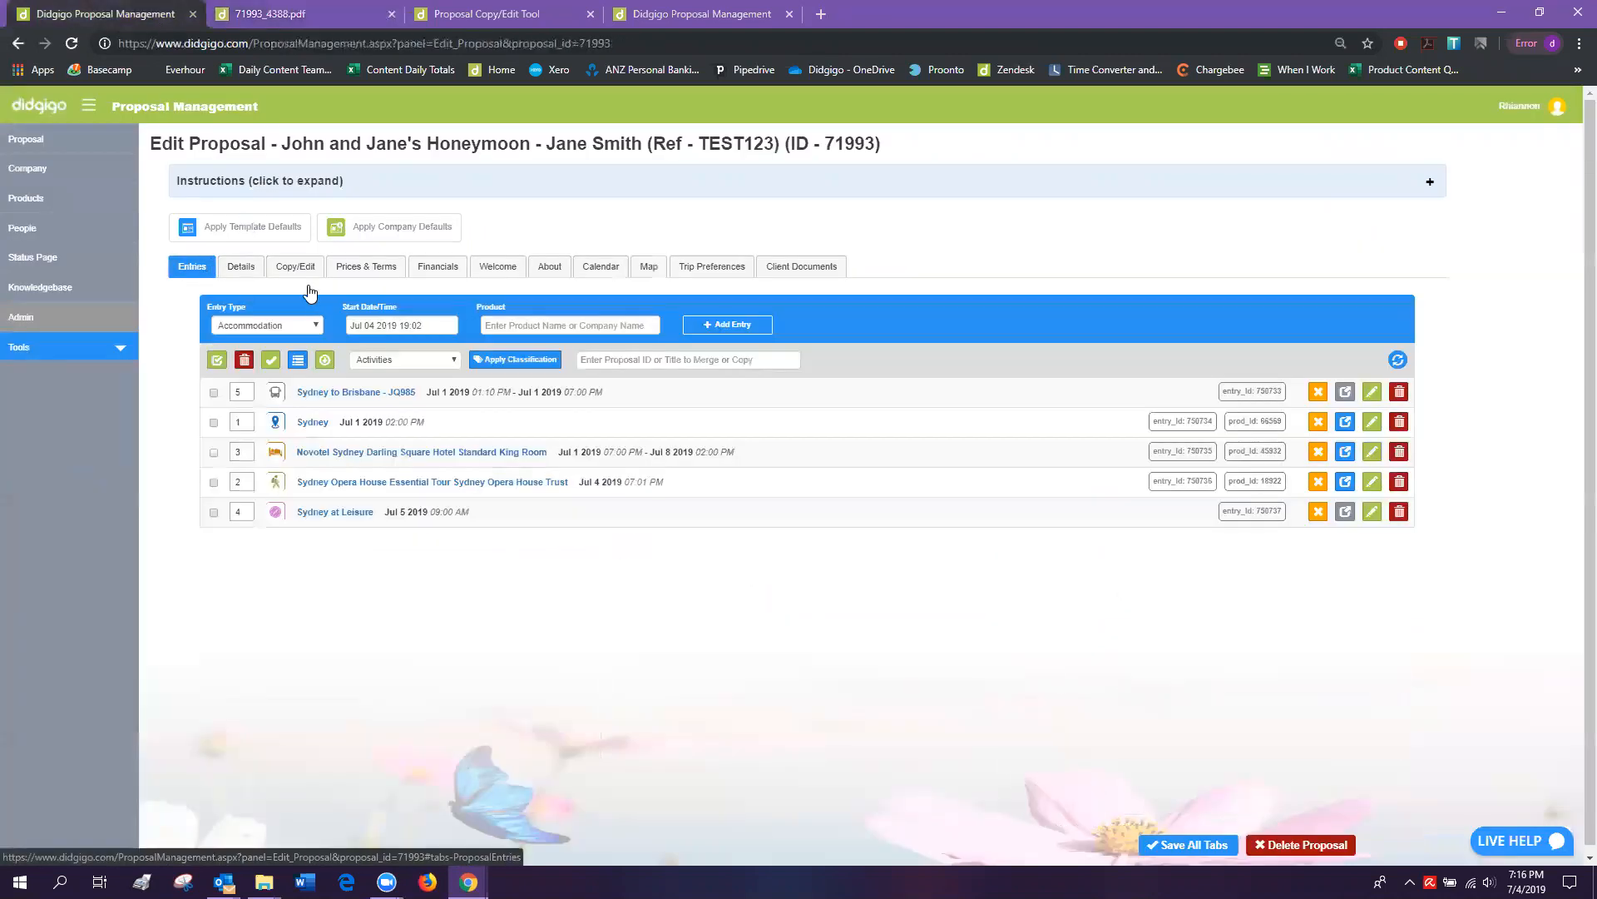
right_click(1361, 459)
click(1398, 467)
click(461, 23)
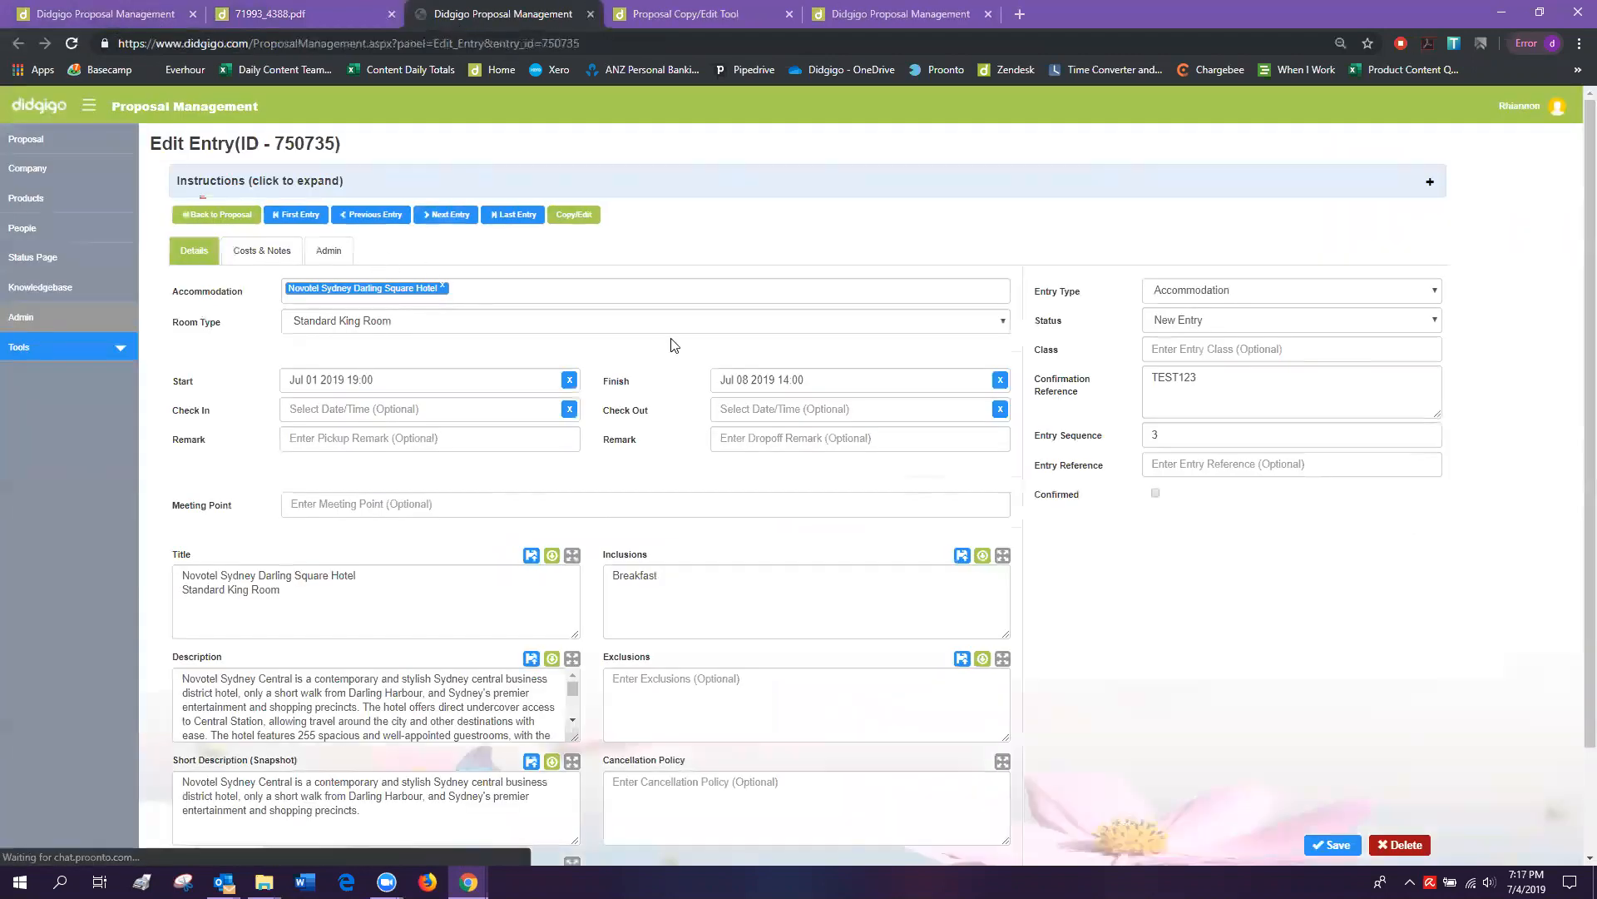
scroll(499, 500, down, 2)
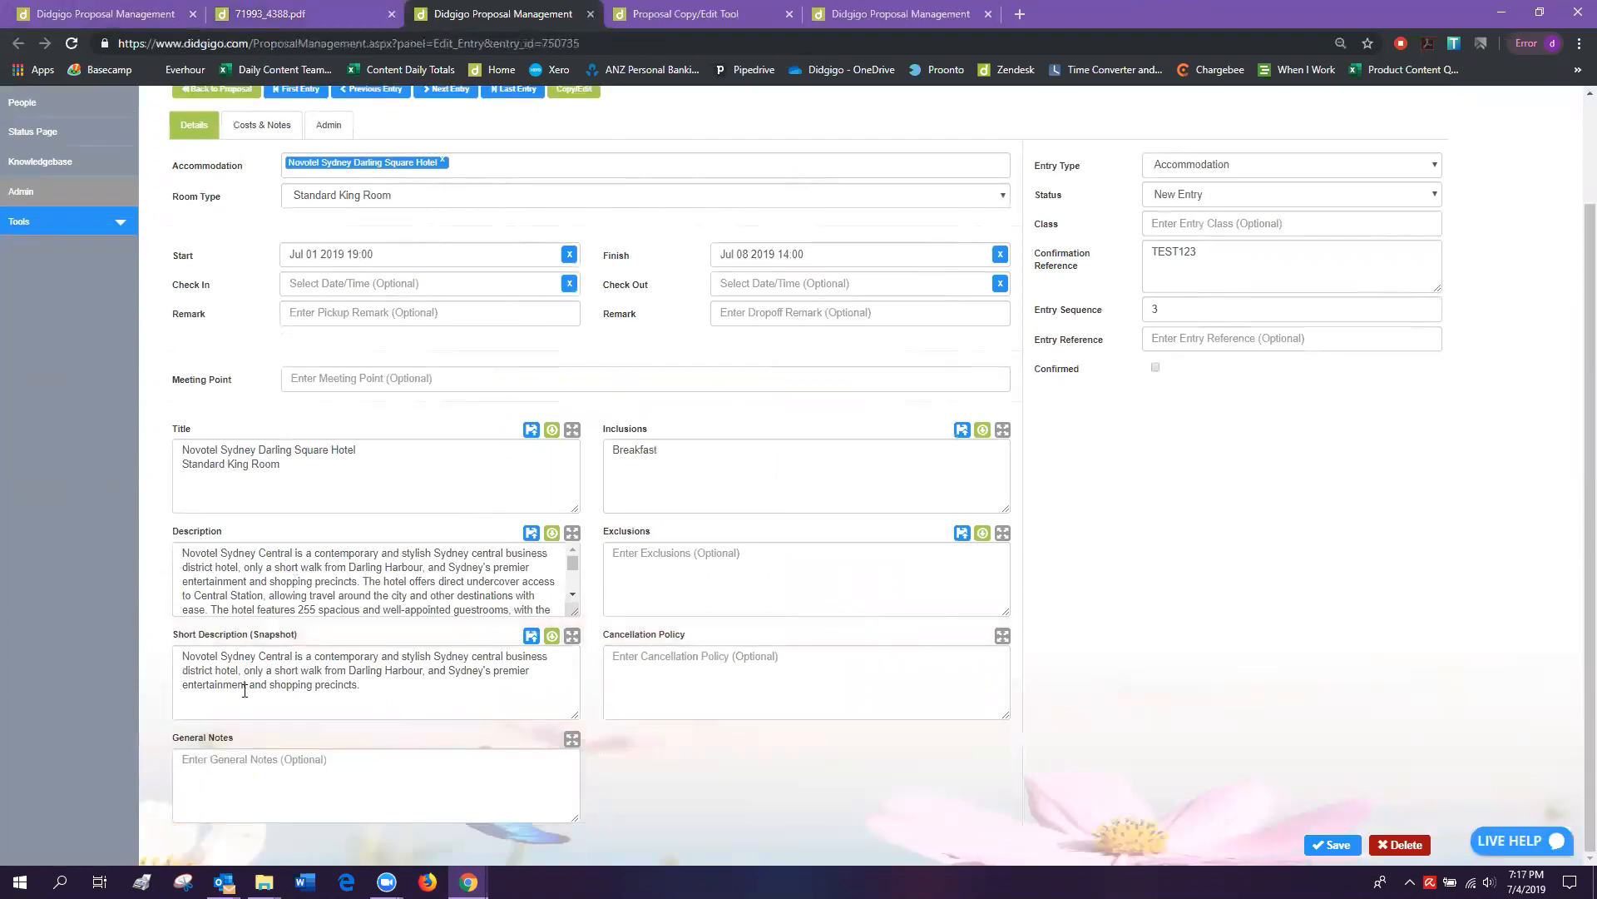
Compare the hotel's text with the PDF's Snapshot page and review the Sydney destination page's images, map and details.
click(271, 18)
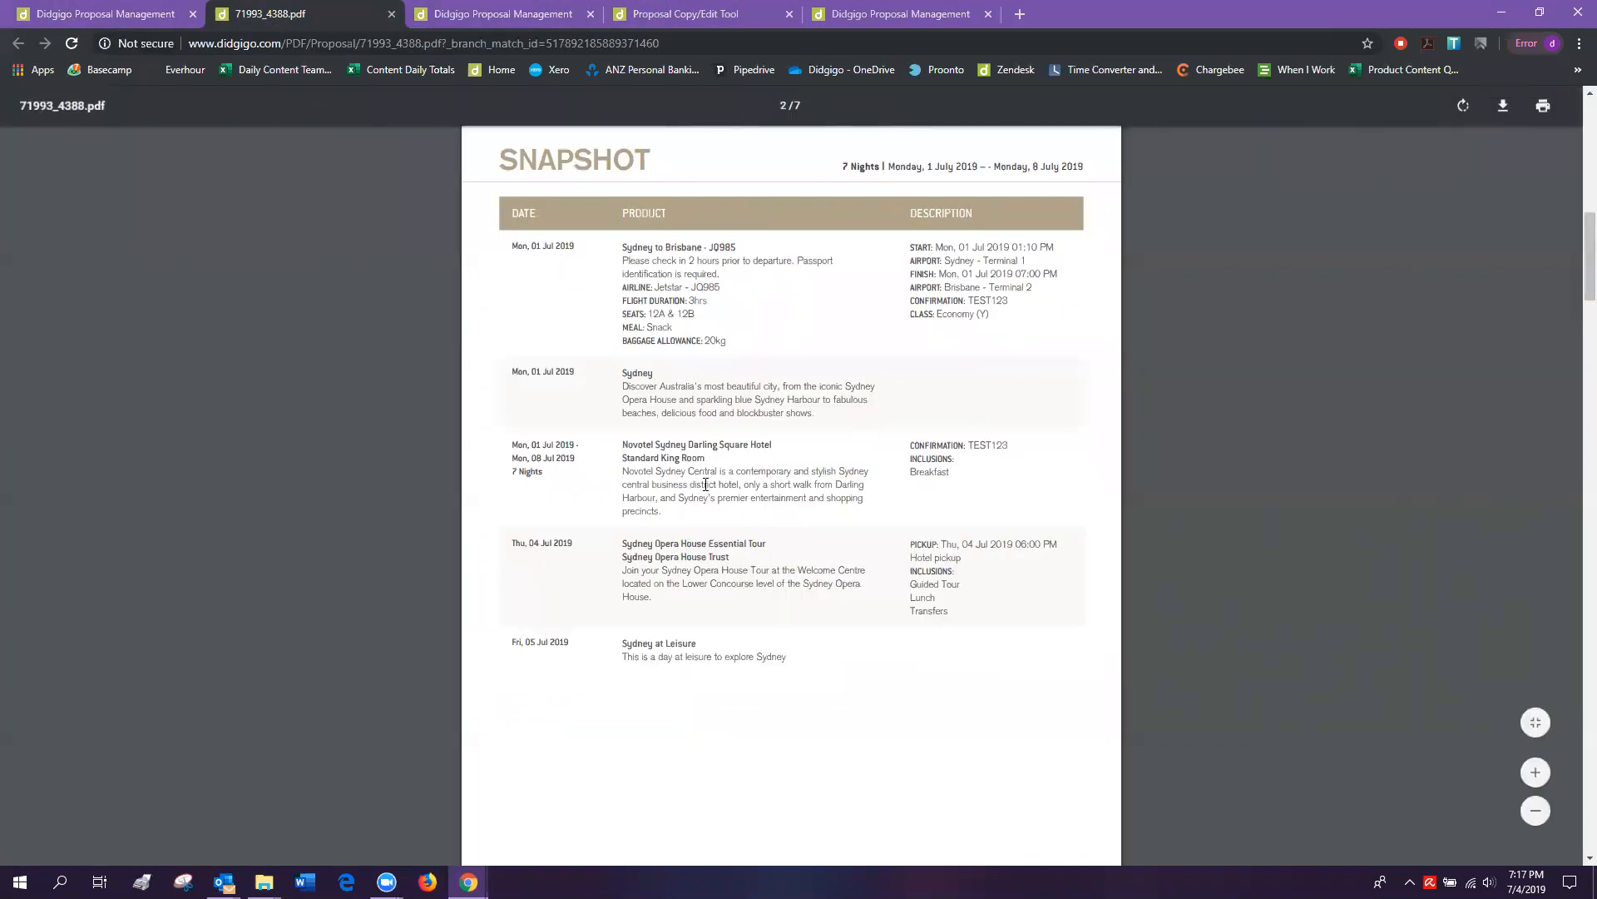
scroll(714, 460, down, 9)
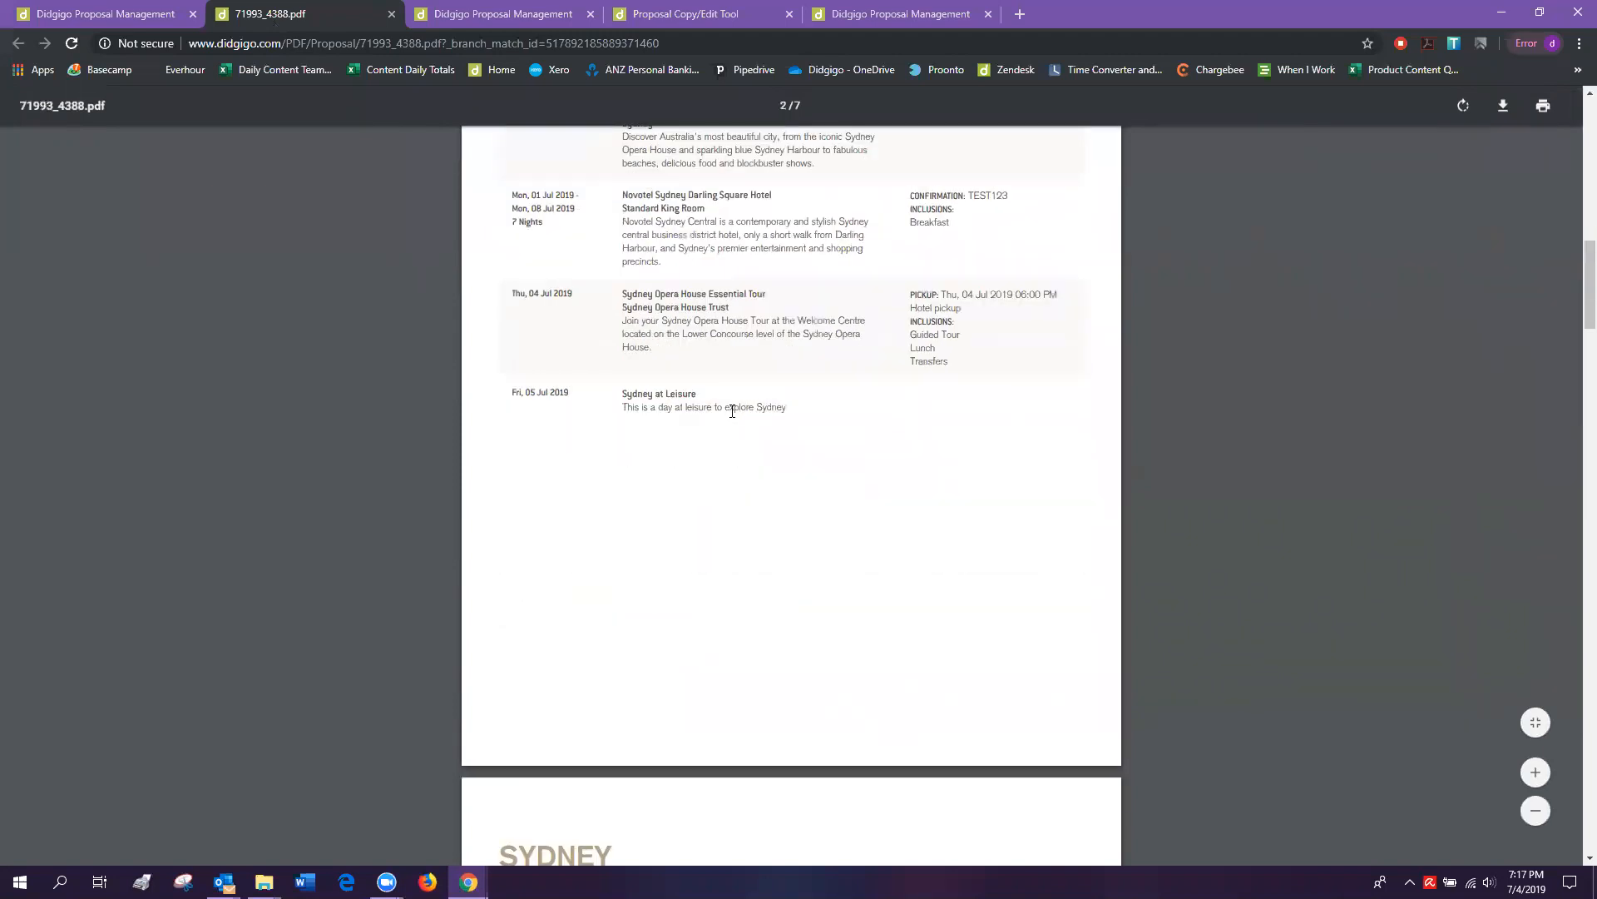
scroll(733, 384, down, 2)
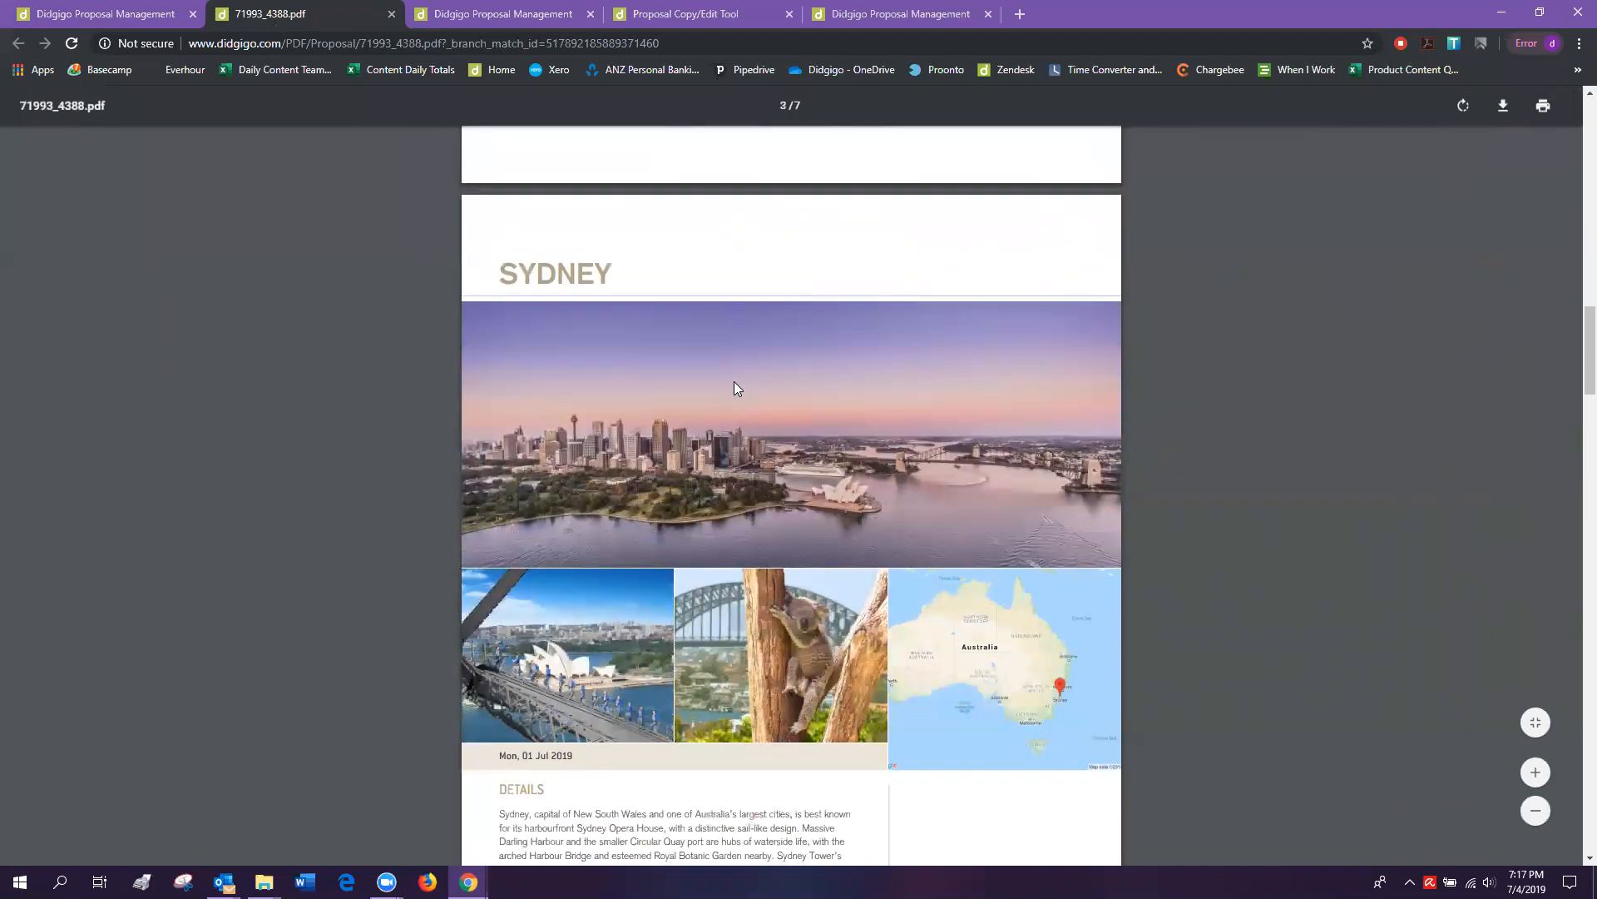
scroll(731, 379, down, 2)
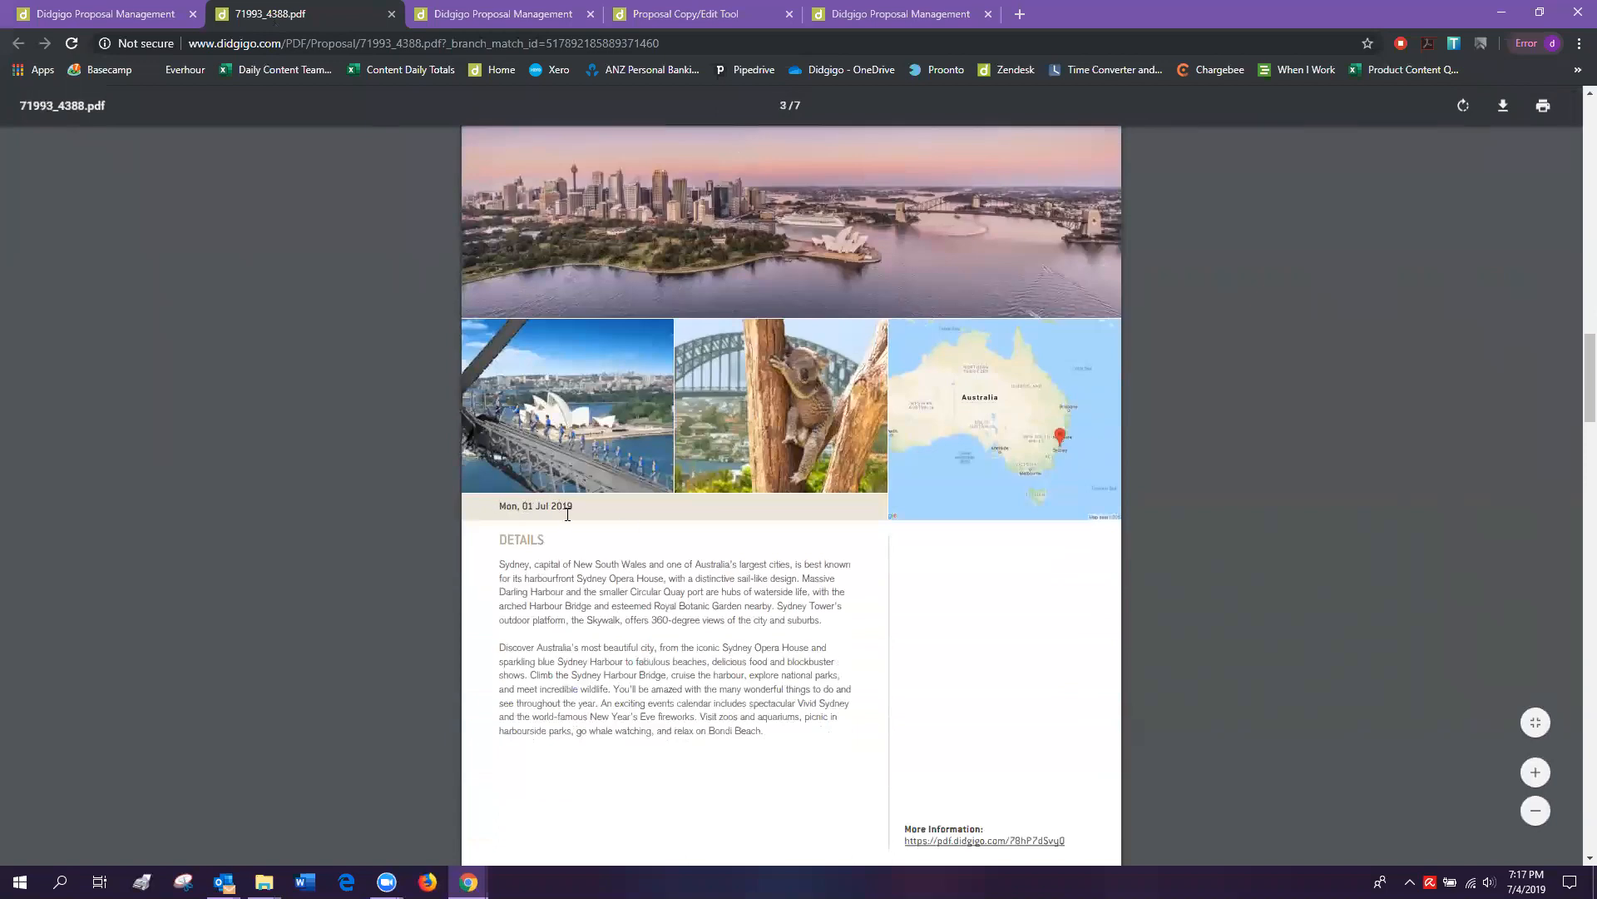
scroll(646, 624, down, 1)
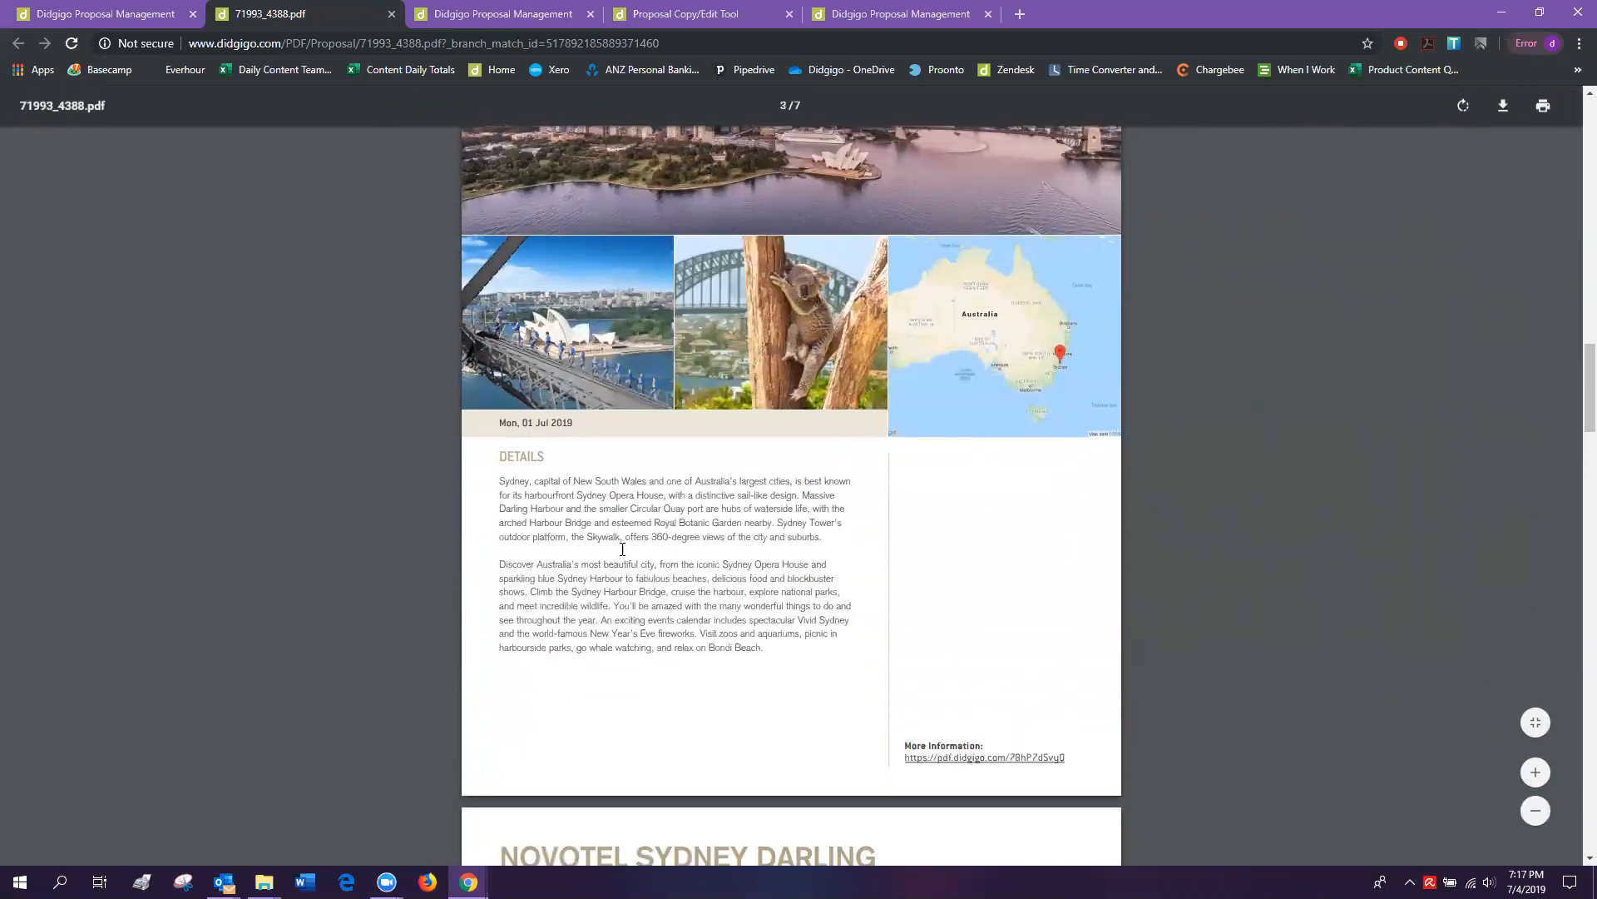
Open the More Information link on the PDF's Sydney page, look through the destination website and return to the PDF.
click(1007, 765)
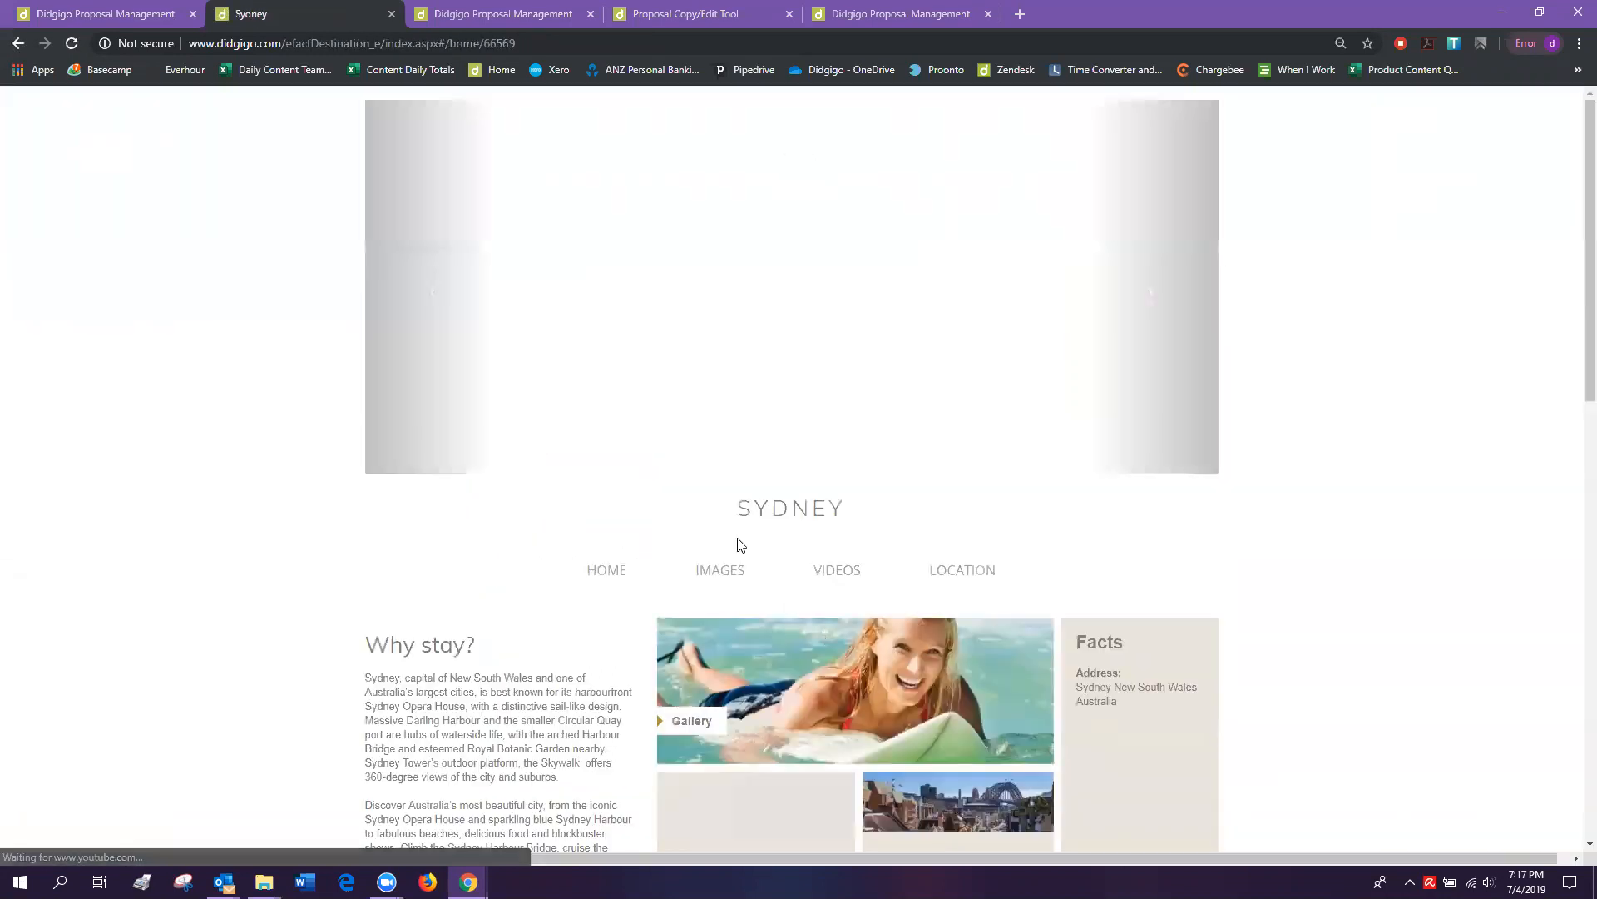
scroll(713, 524, down, 3)
scroll(714, 518, up, 1)
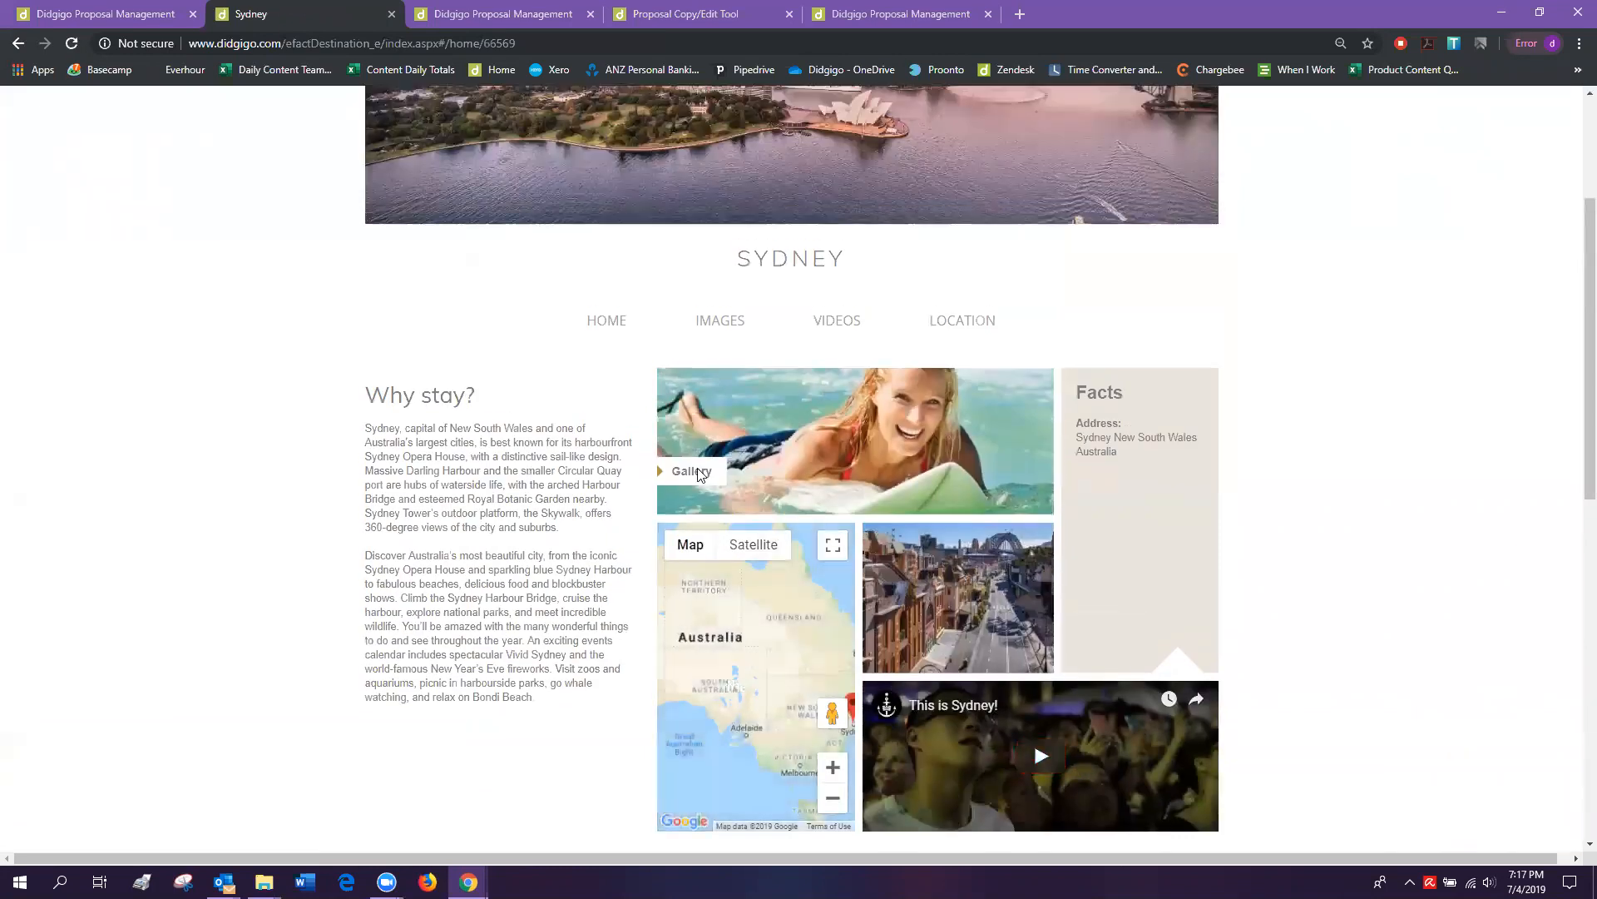
scroll(697, 473, up, 3)
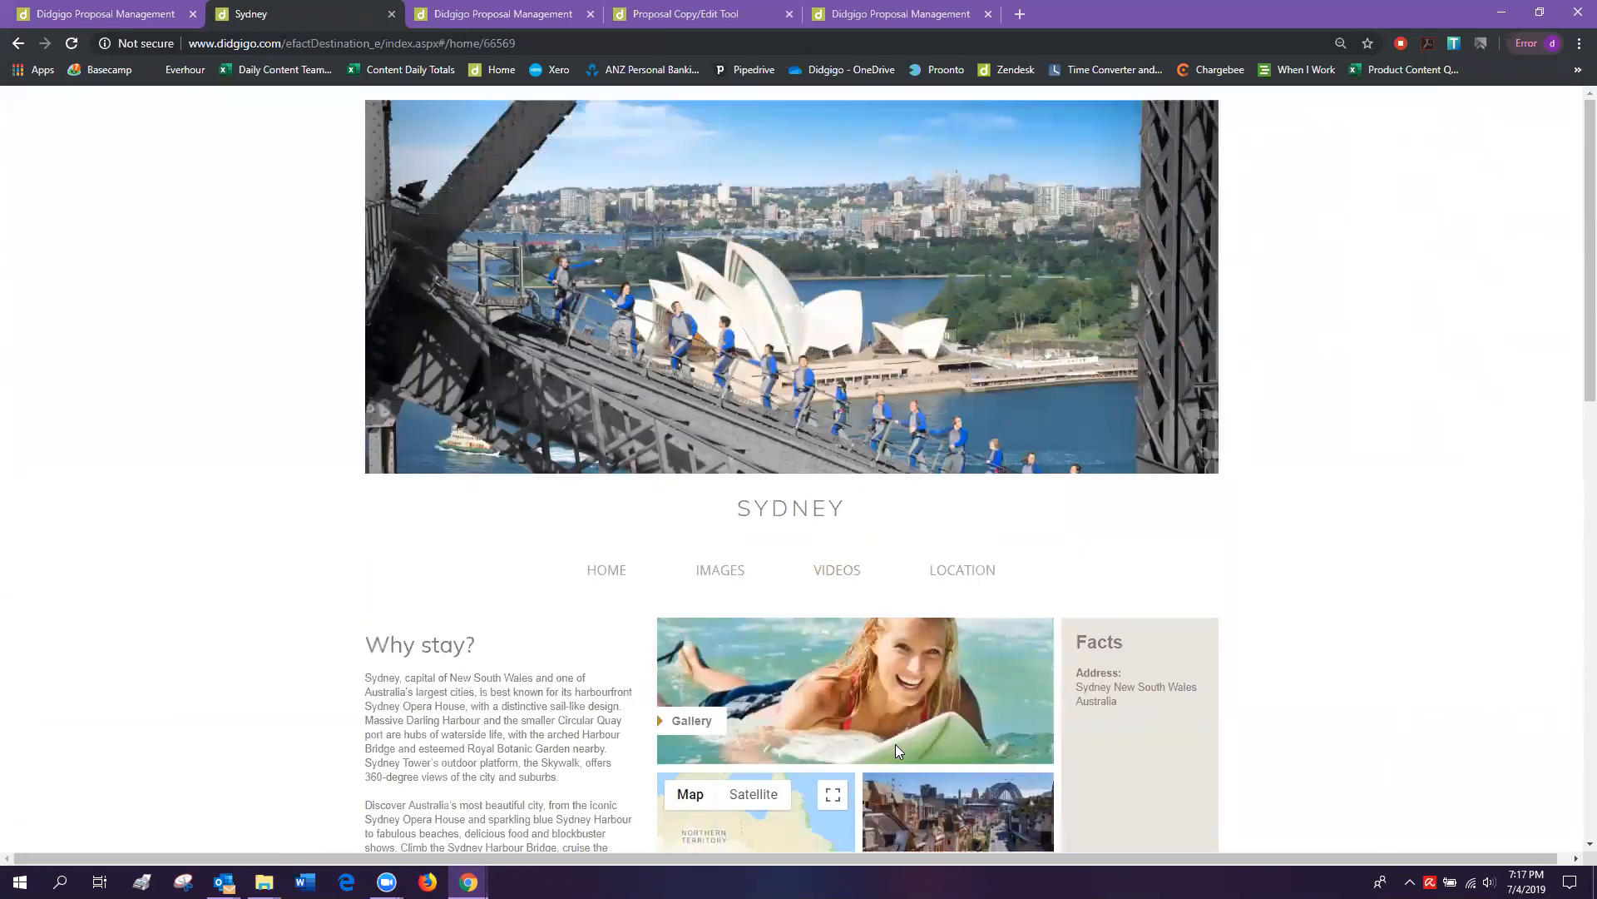
scroll(895, 744, down, 2)
scroll(752, 448, up, 2)
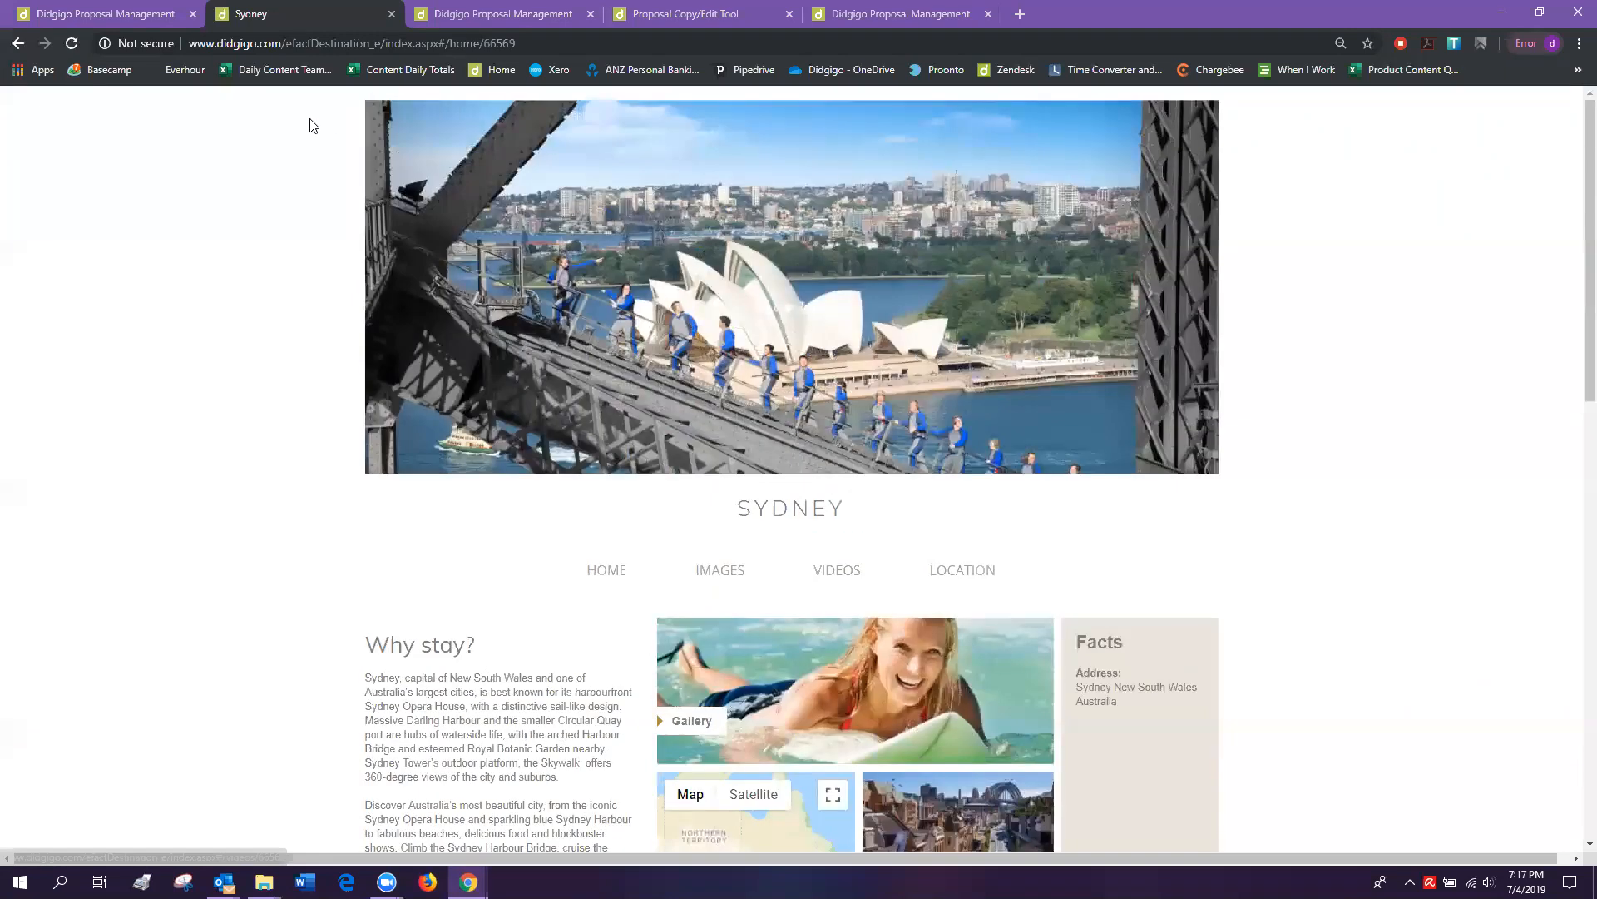
click(18, 44)
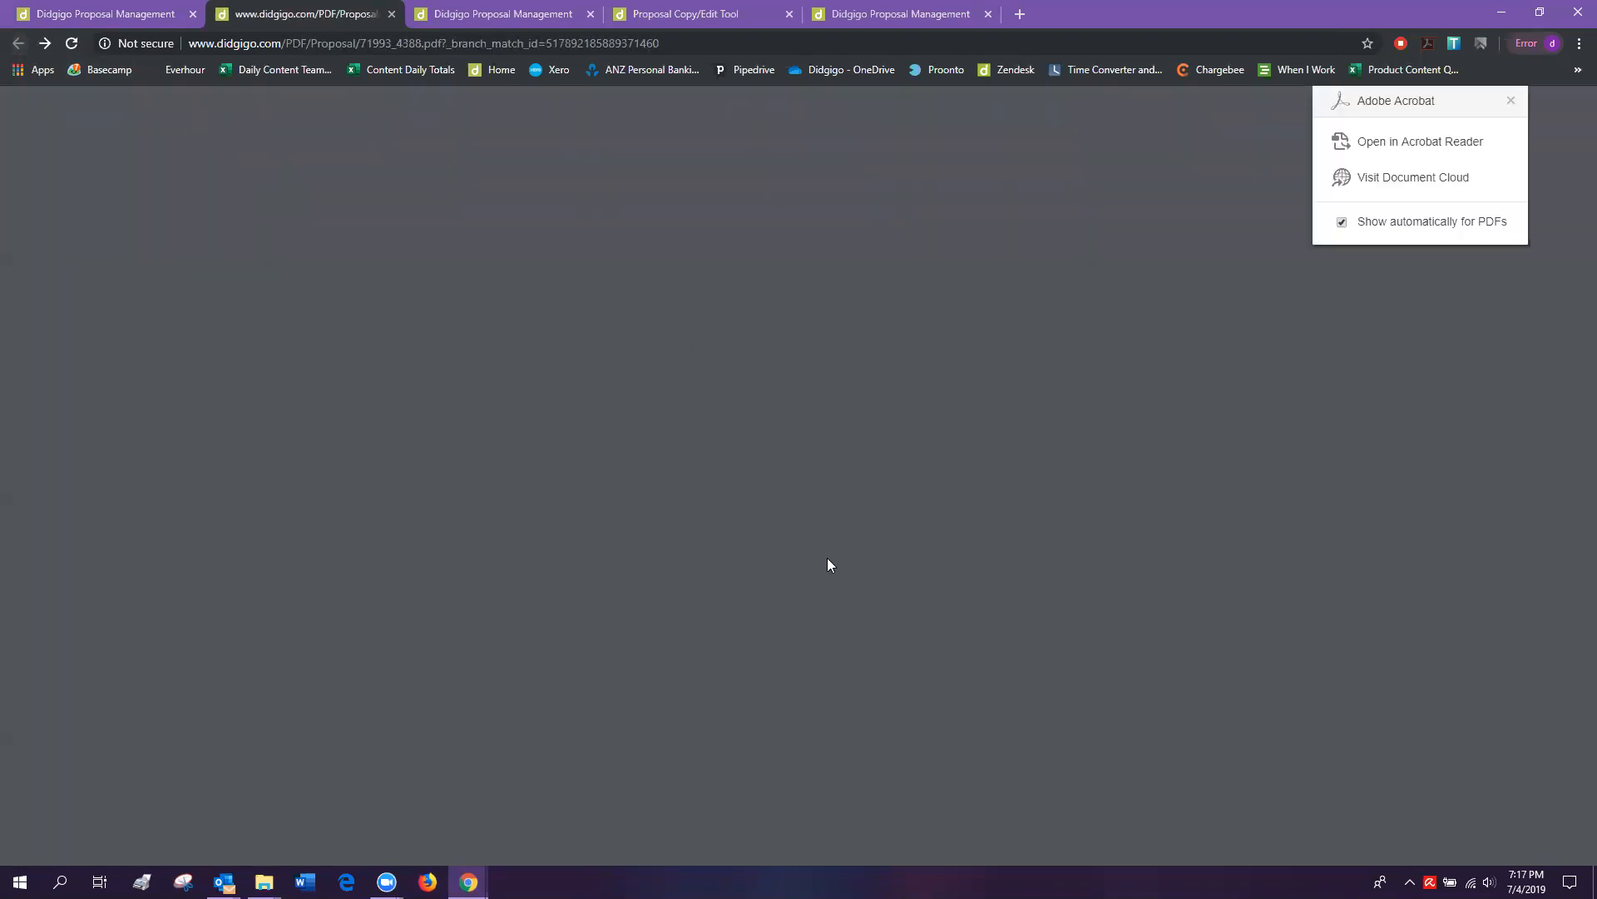
Review the PDF's Novotel Sydney Darling Square Hotel page and the Sydney Opera House Essential Tour page.
scroll(752, 489, down, 10)
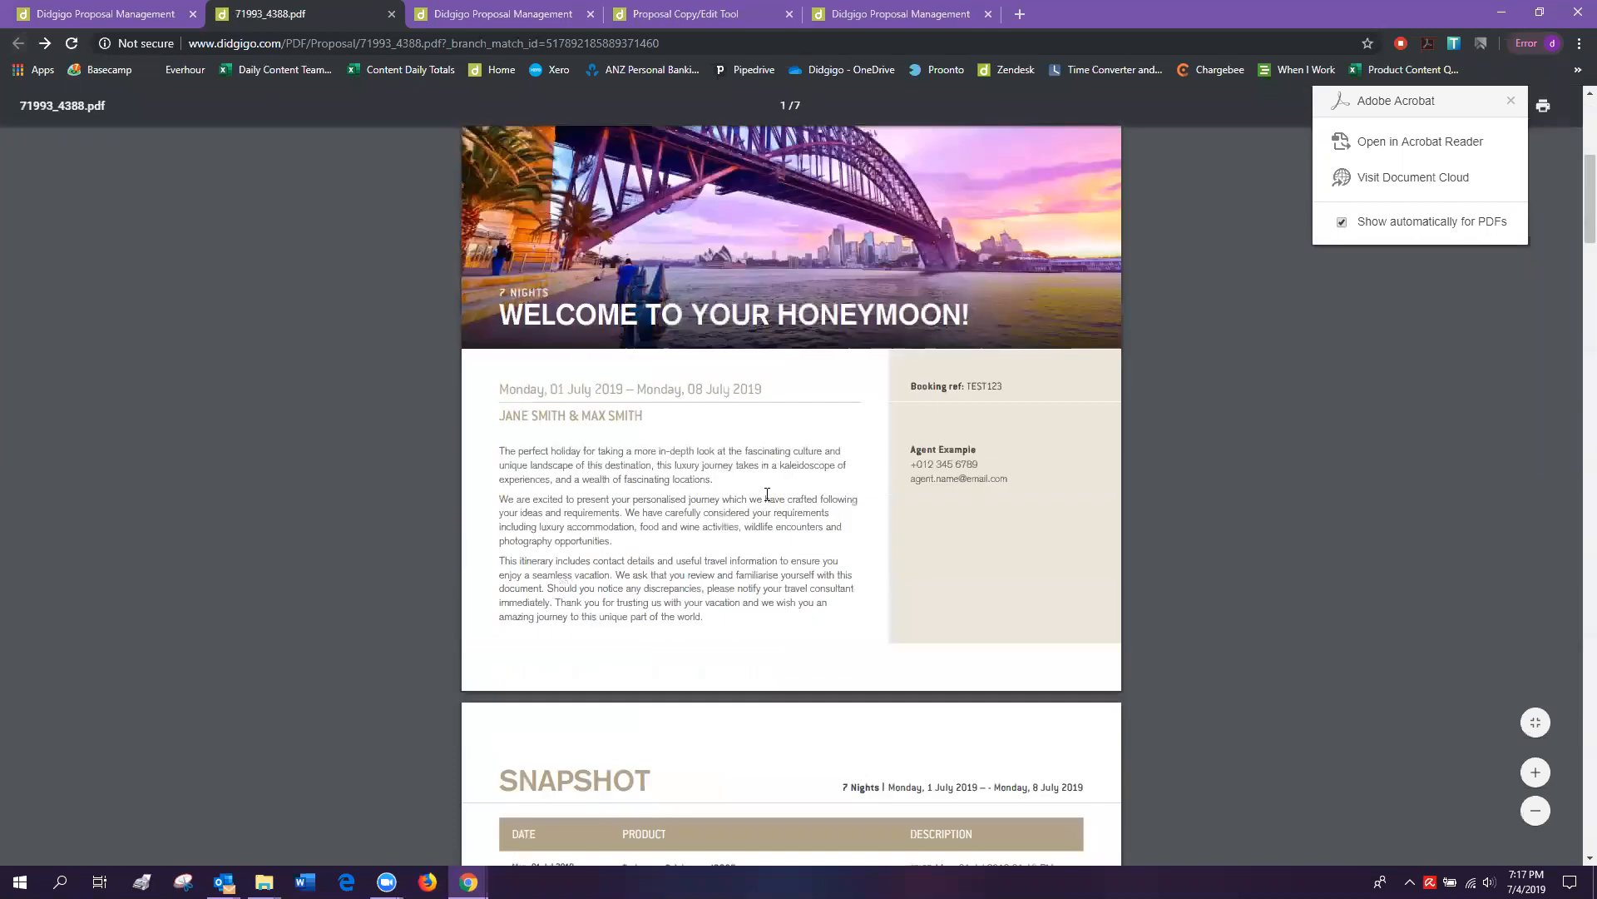
scroll(753, 490, down, 15)
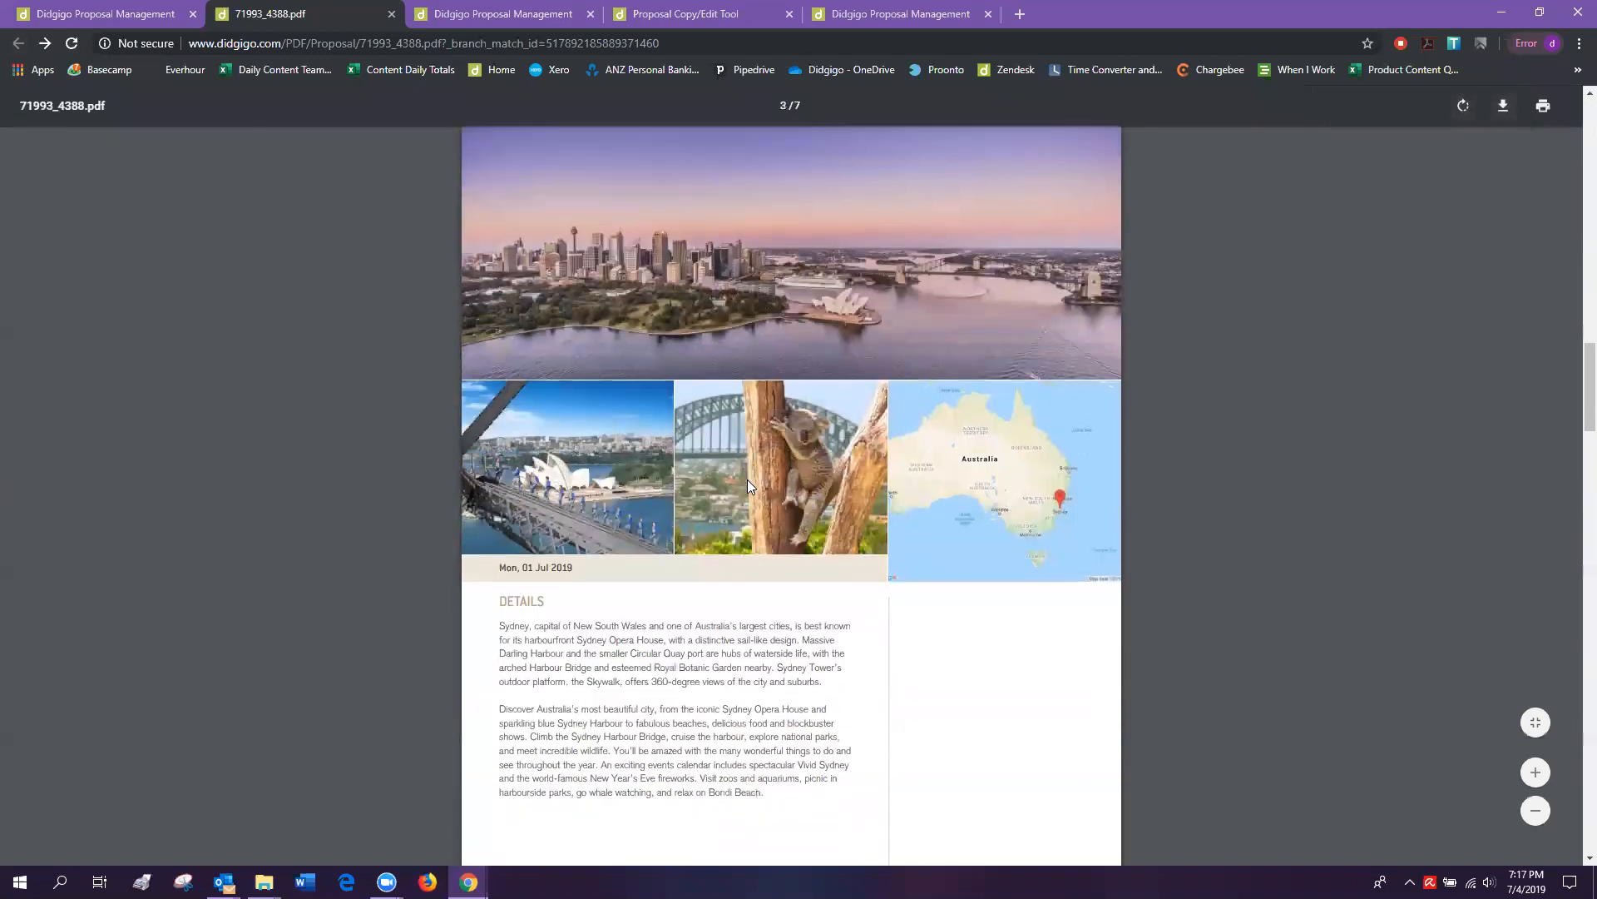
scroll(748, 481, down, 4)
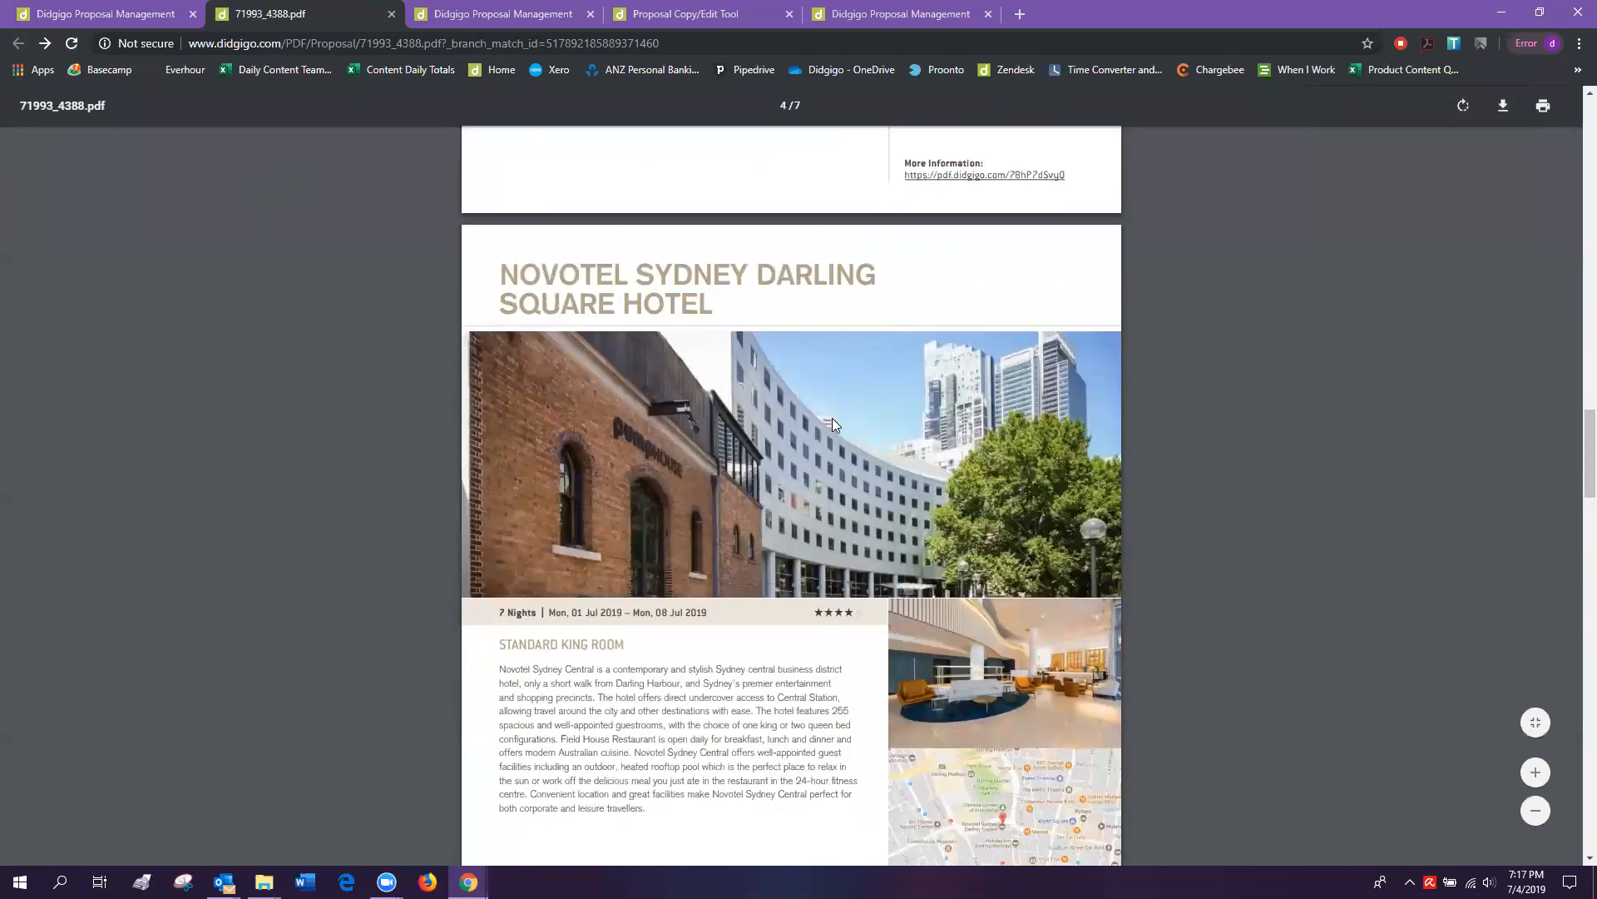
scroll(832, 424, down, 2)
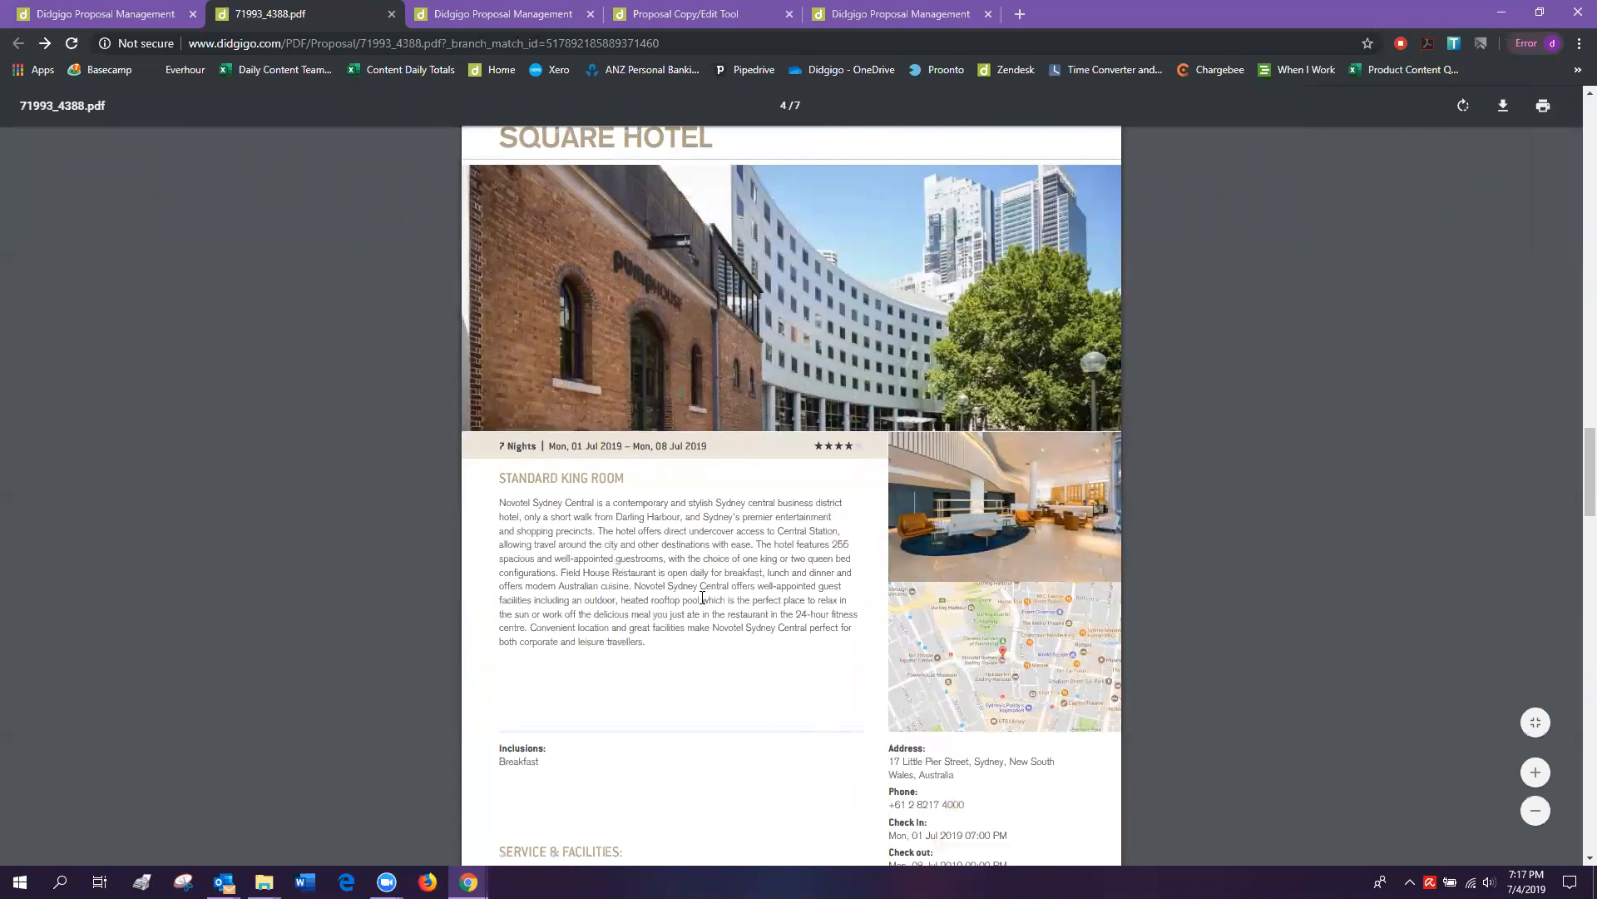
scroll(702, 597, down, 2)
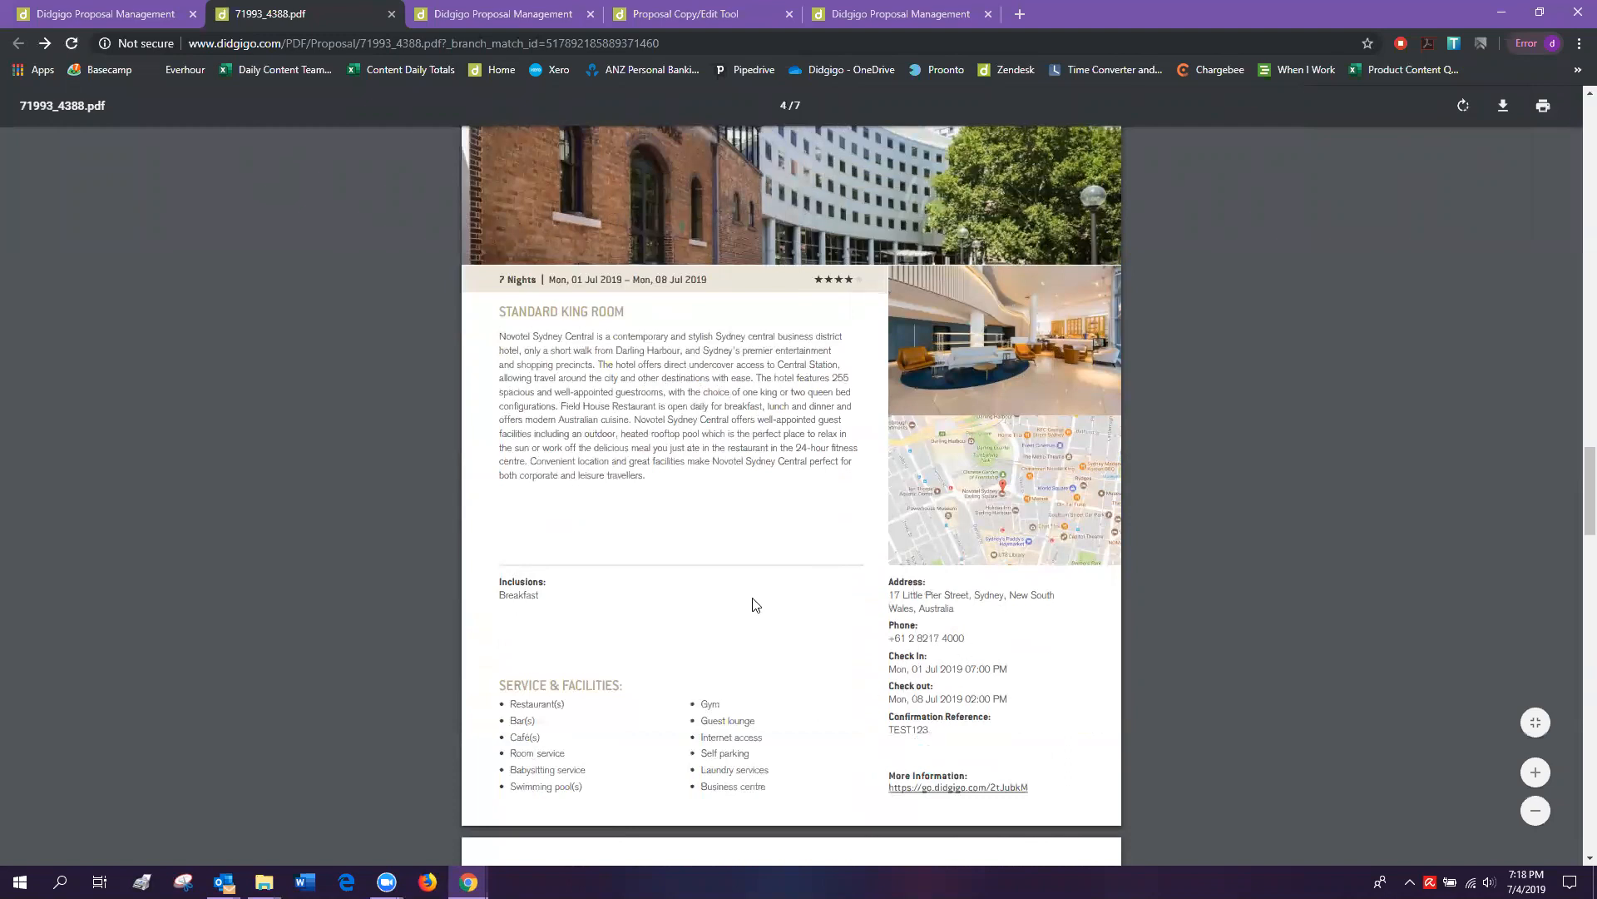
scroll(754, 605, down, 8)
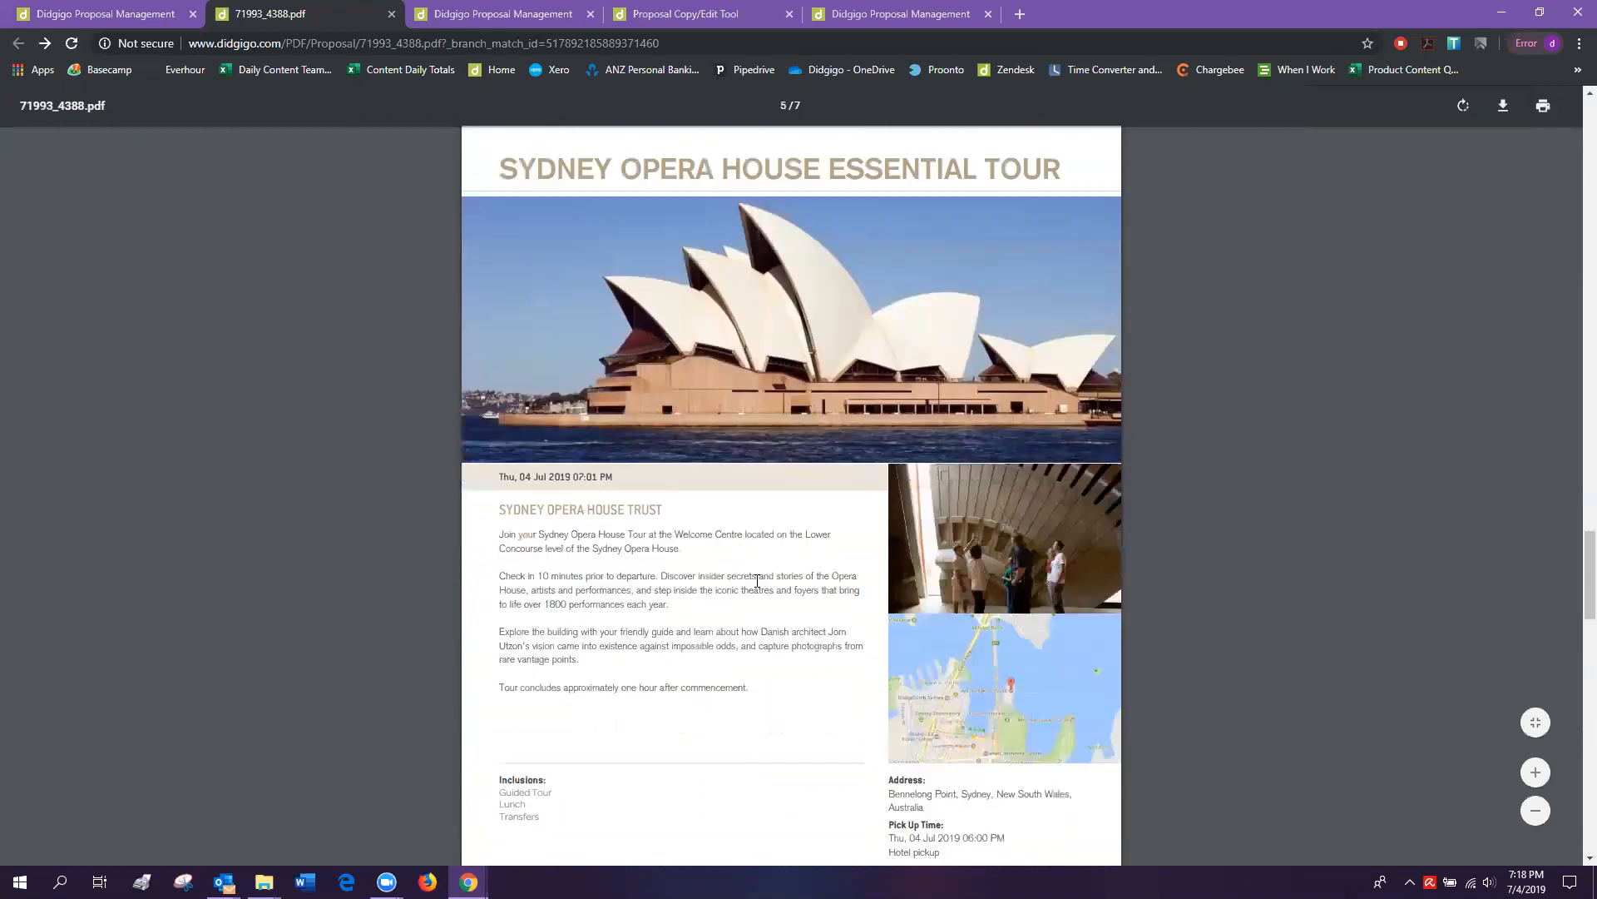
scroll(708, 691, down, 5)
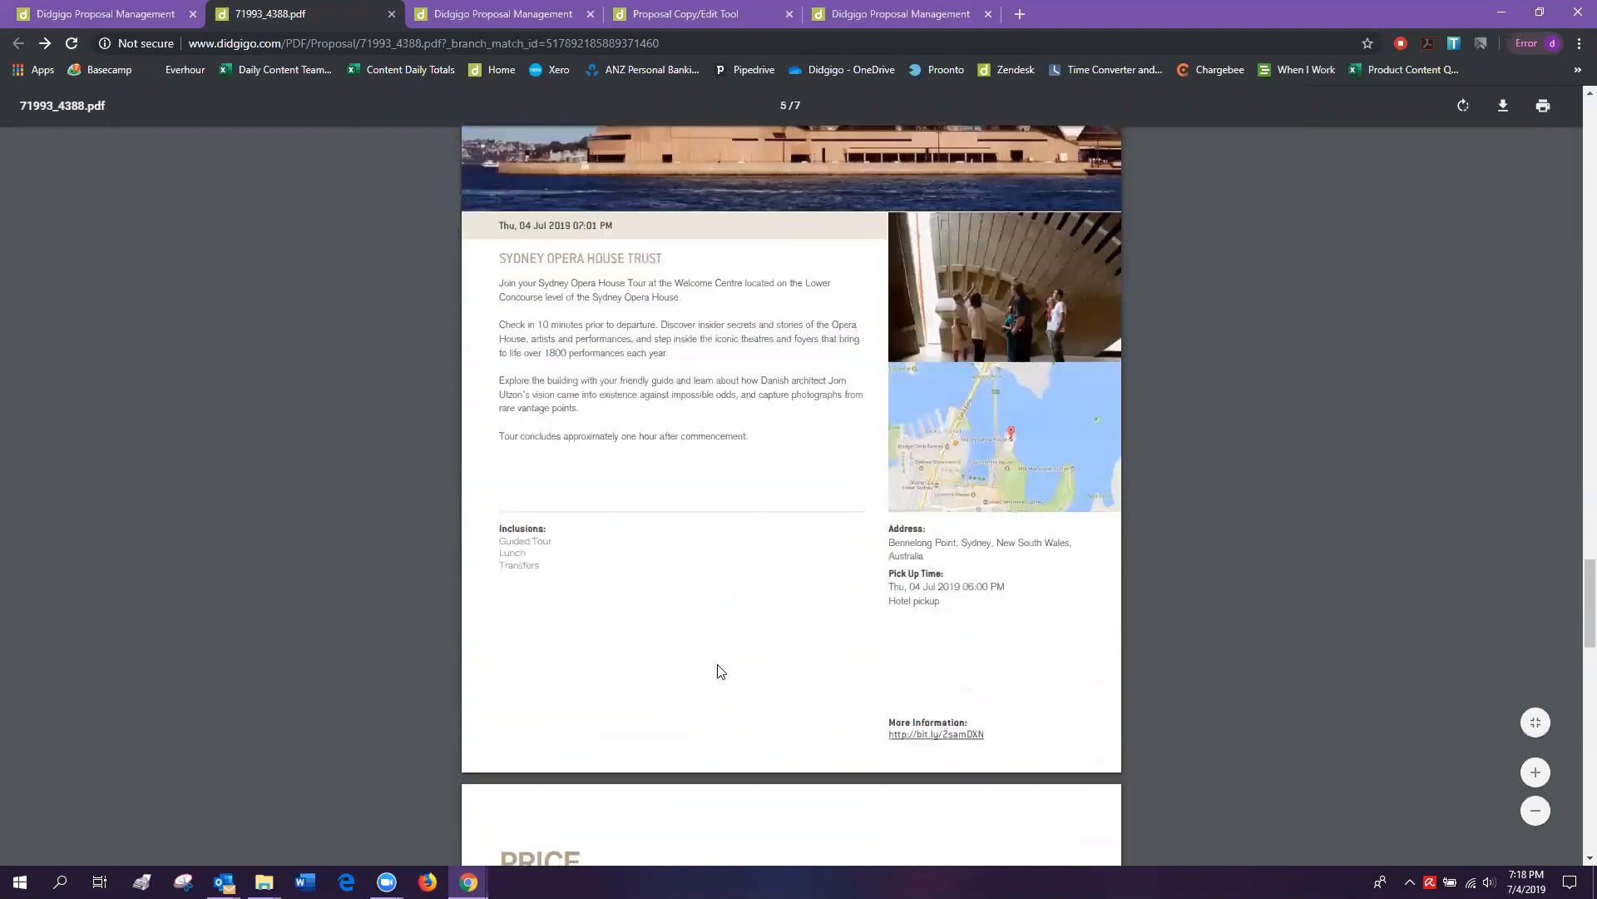
Compare the PDF's Price page with the proposal's price text and its trip inclusions and exclusions.
scroll(721, 670, down, 5)
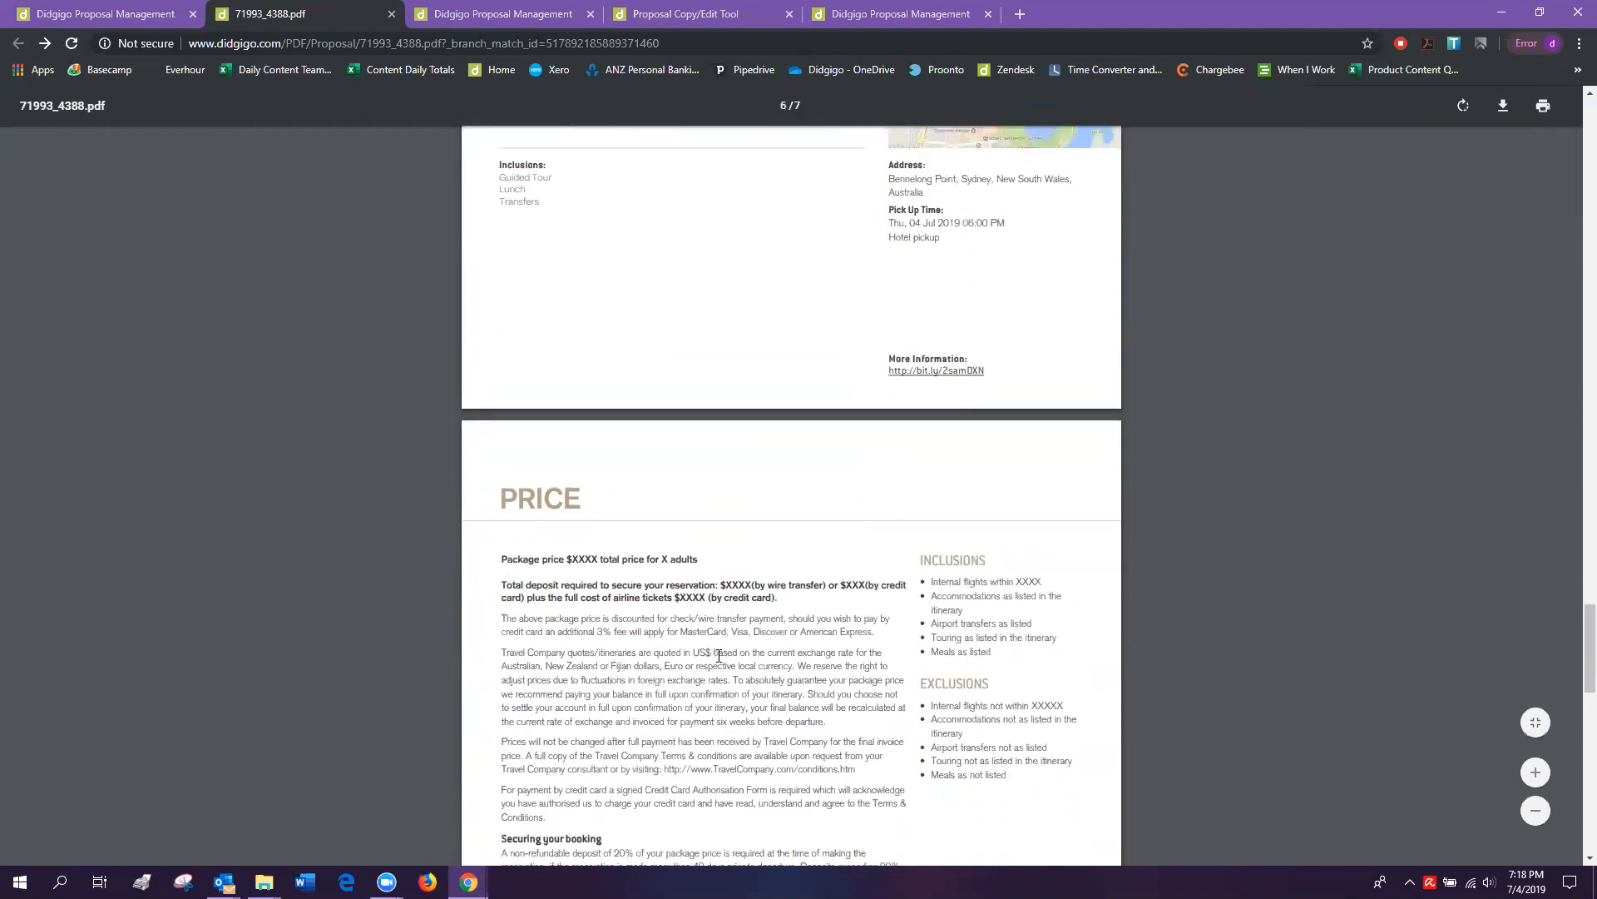
click(146, 20)
click(350, 267)
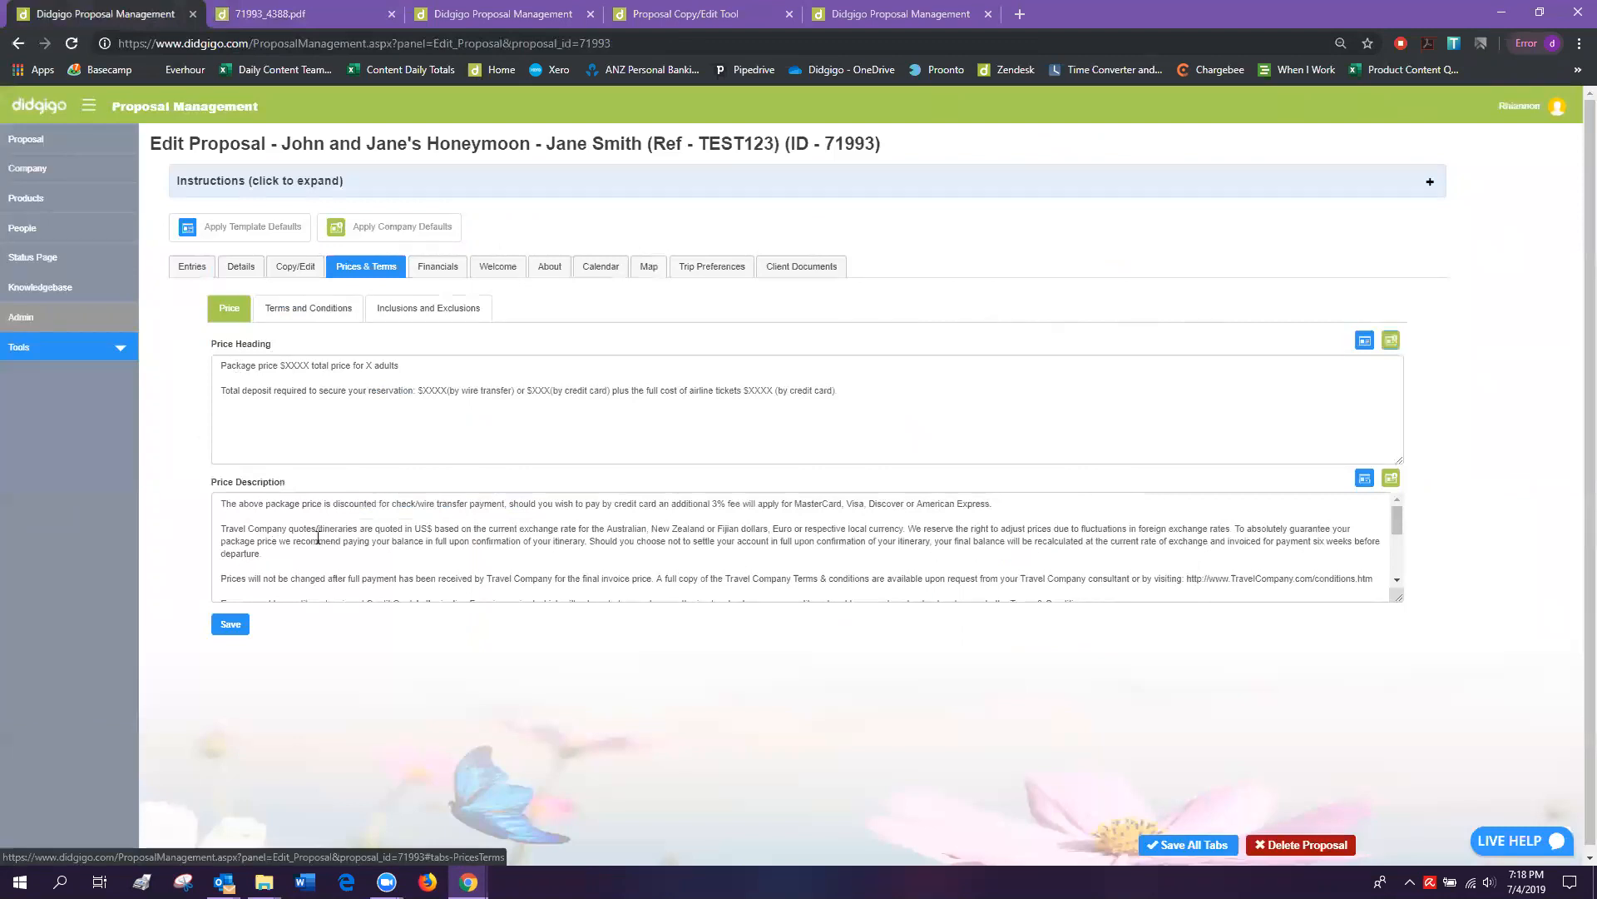
click(350, 14)
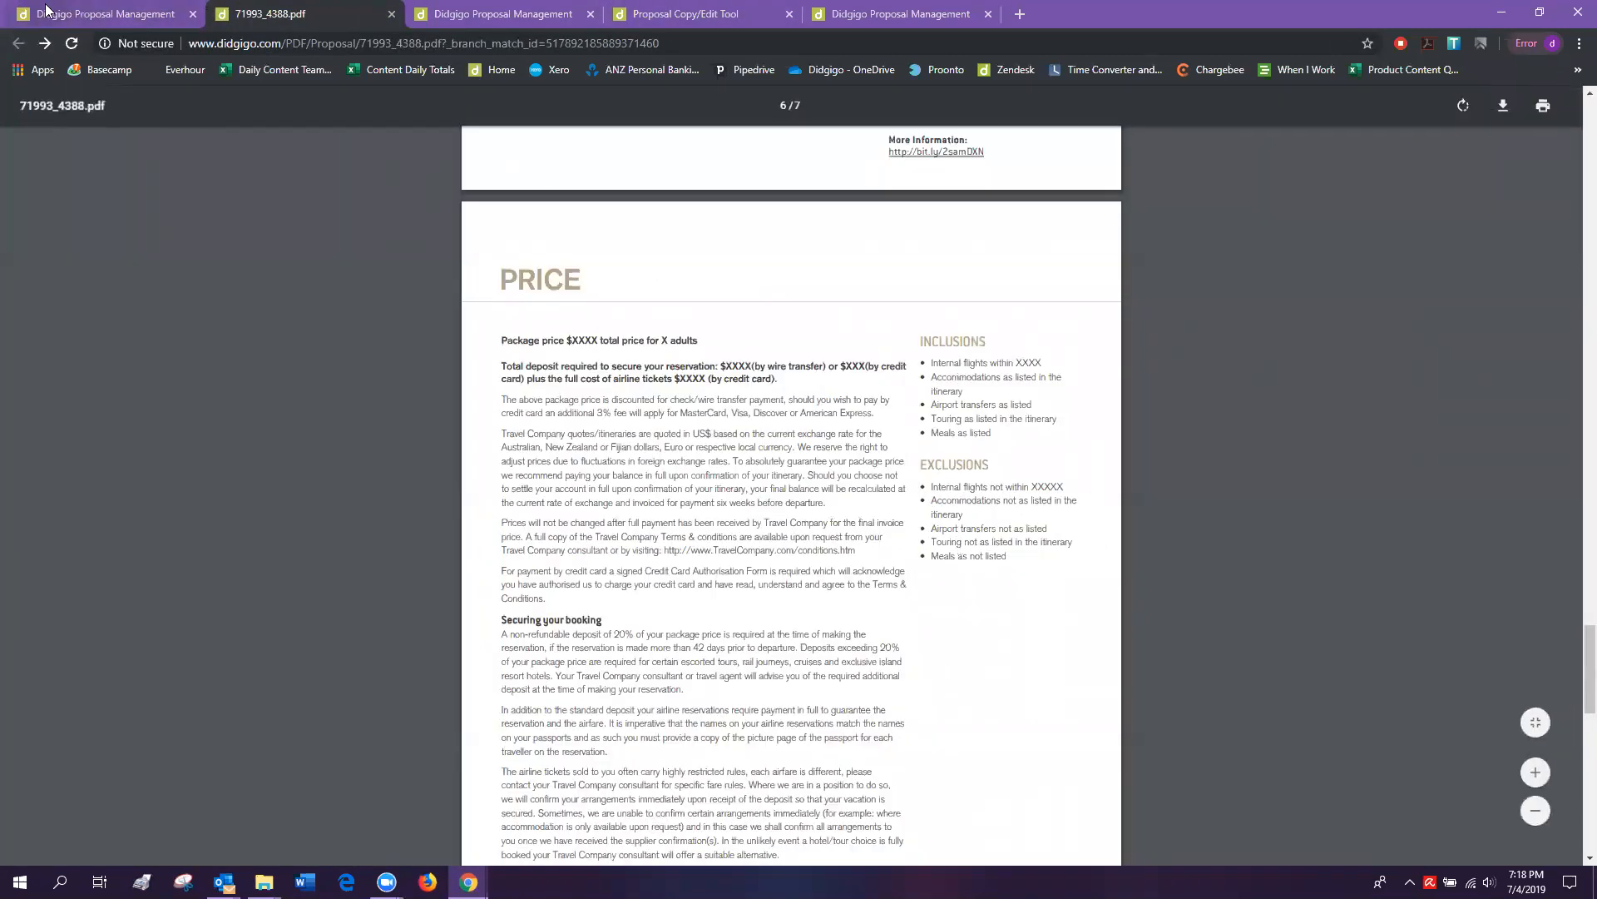
click(117, 14)
click(407, 306)
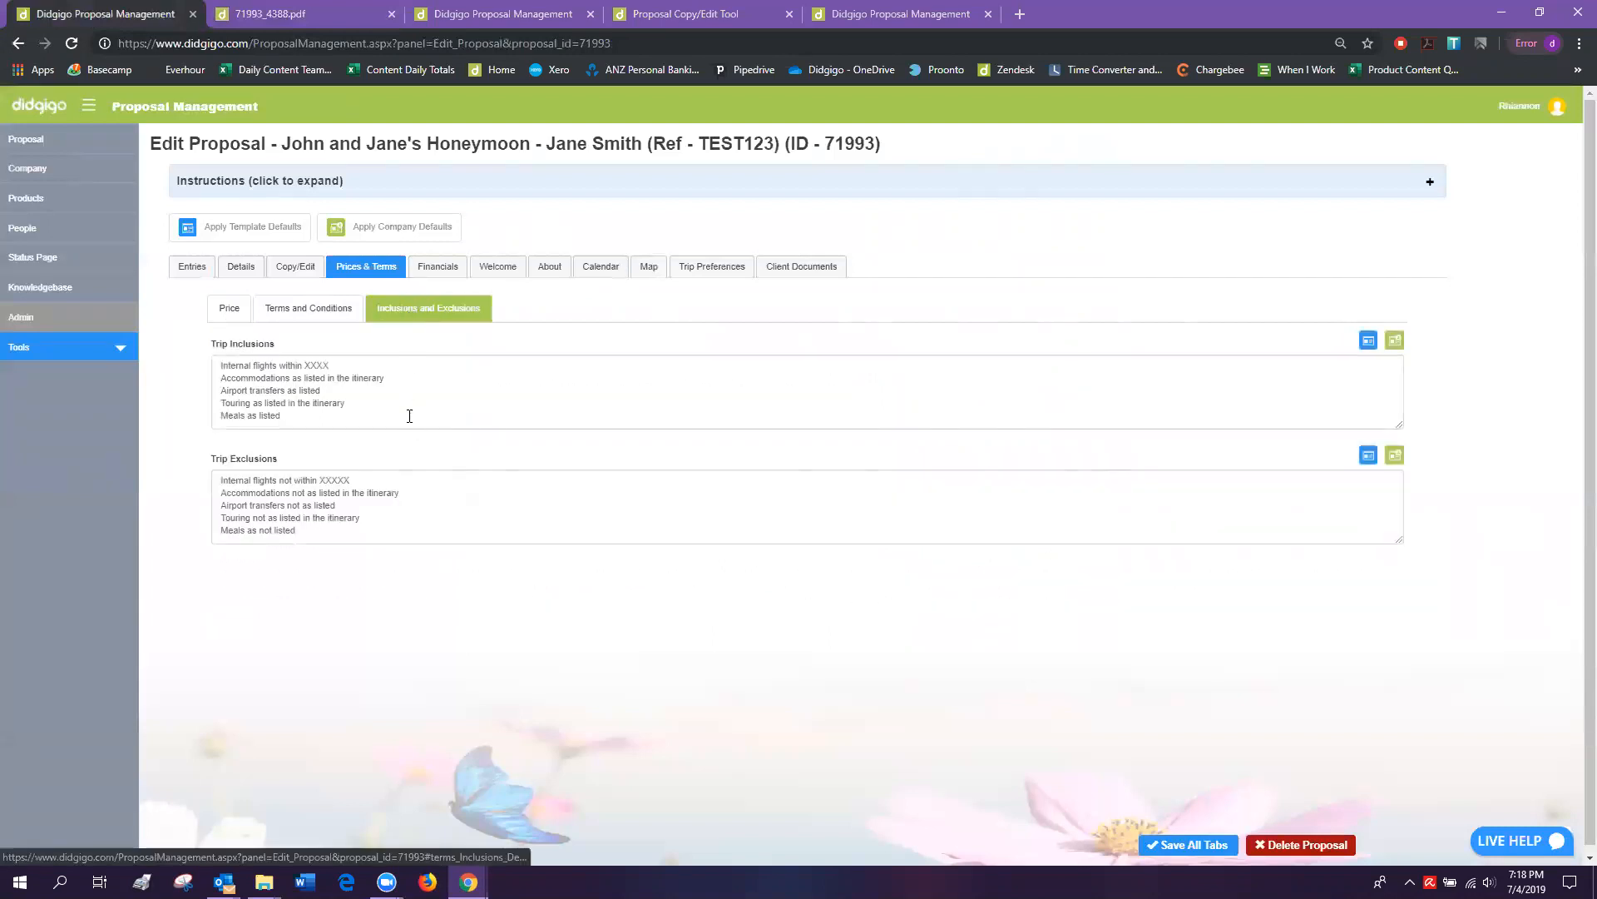
click(275, 14)
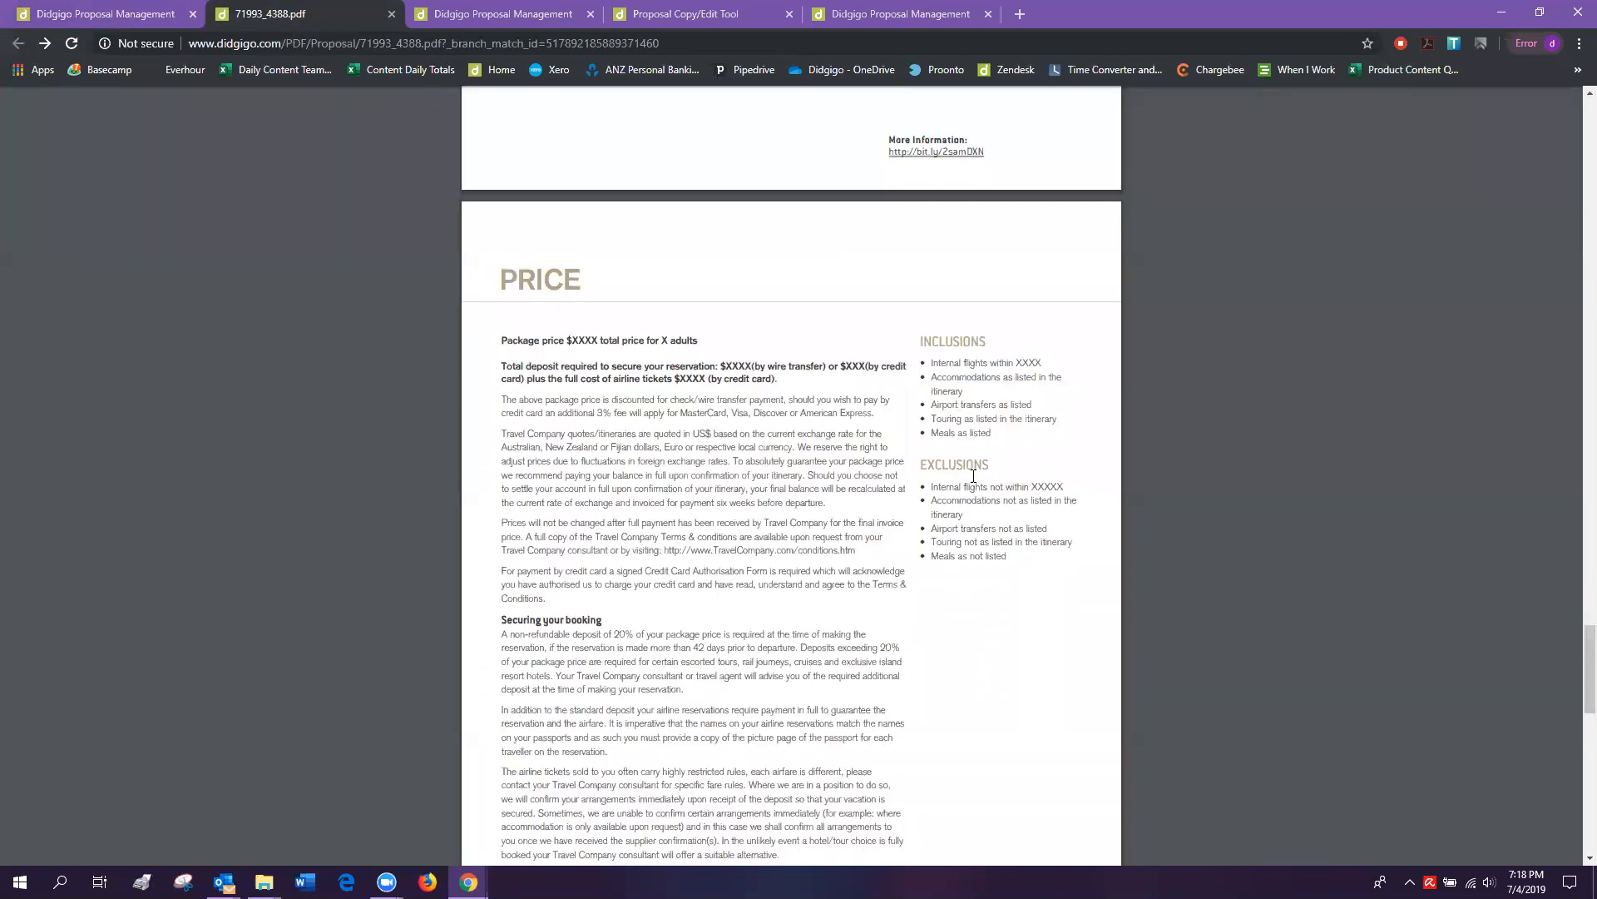
Review the terms and conditions in the PDF and compare them with the proposal's Terms and Conditions text.
scroll(973, 476, down, 15)
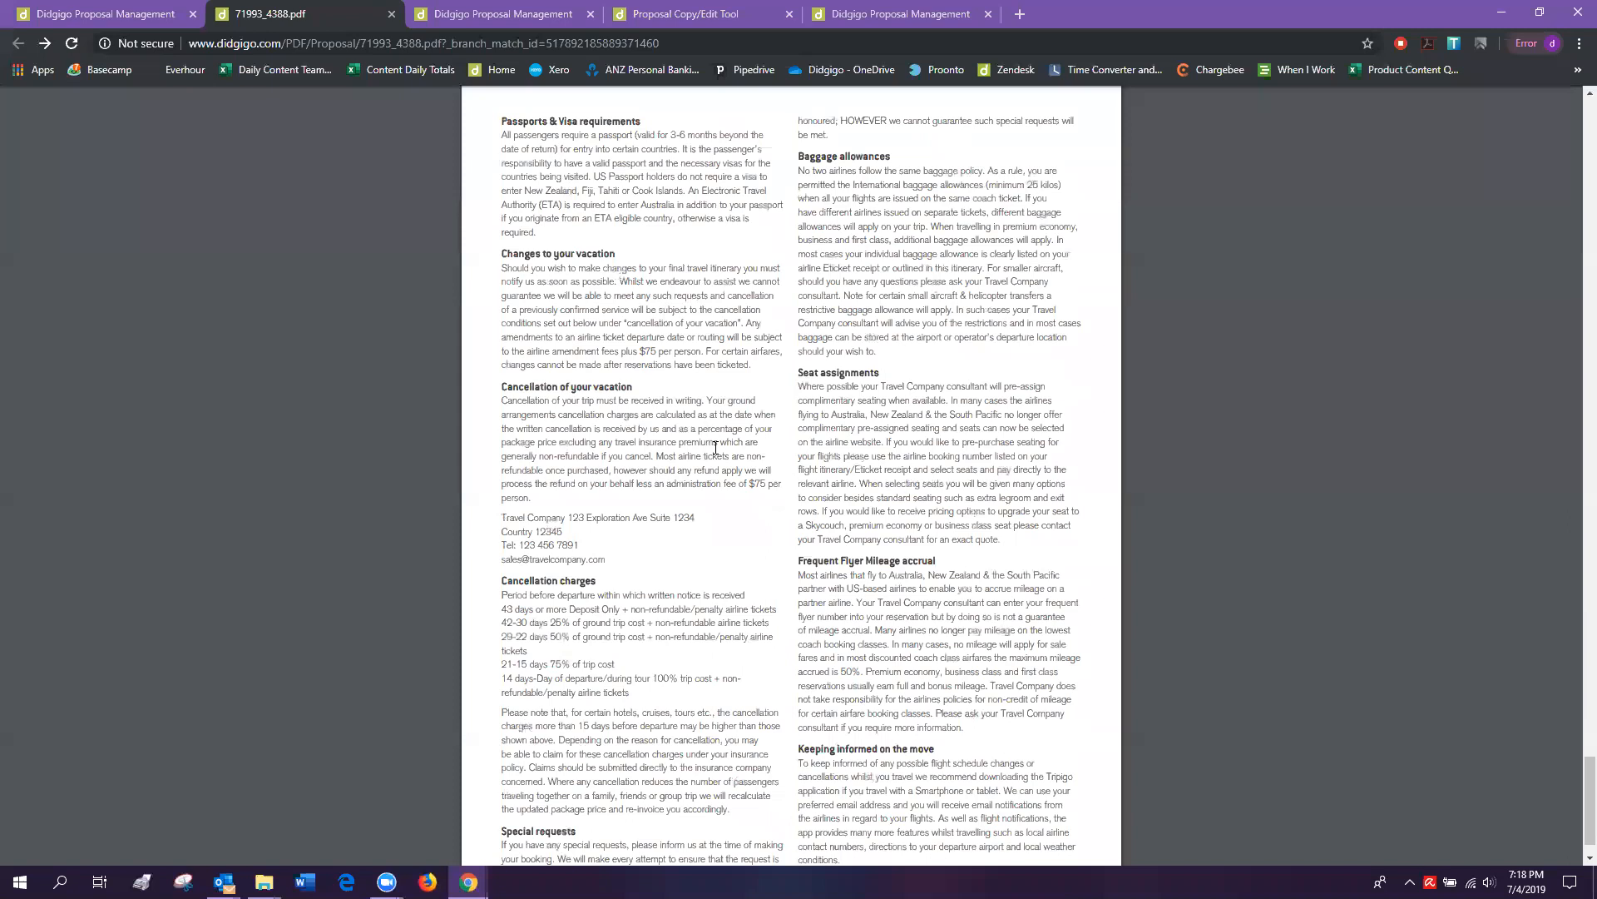
scroll(715, 448, up, 2)
scroll(611, 367, down, 3)
click(111, 21)
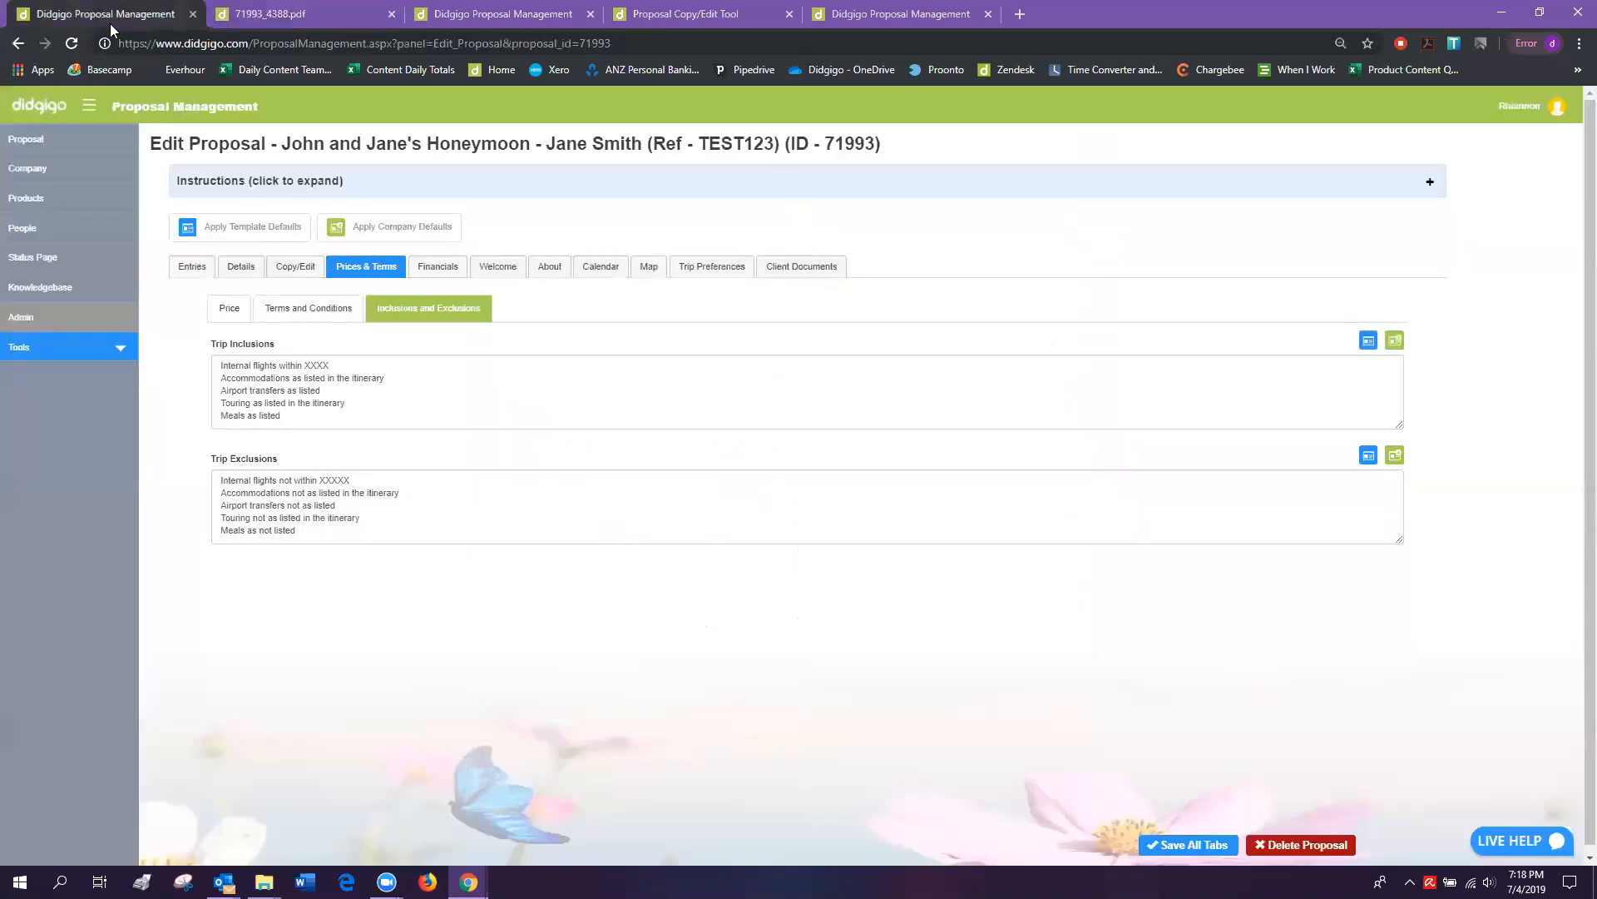
click(320, 311)
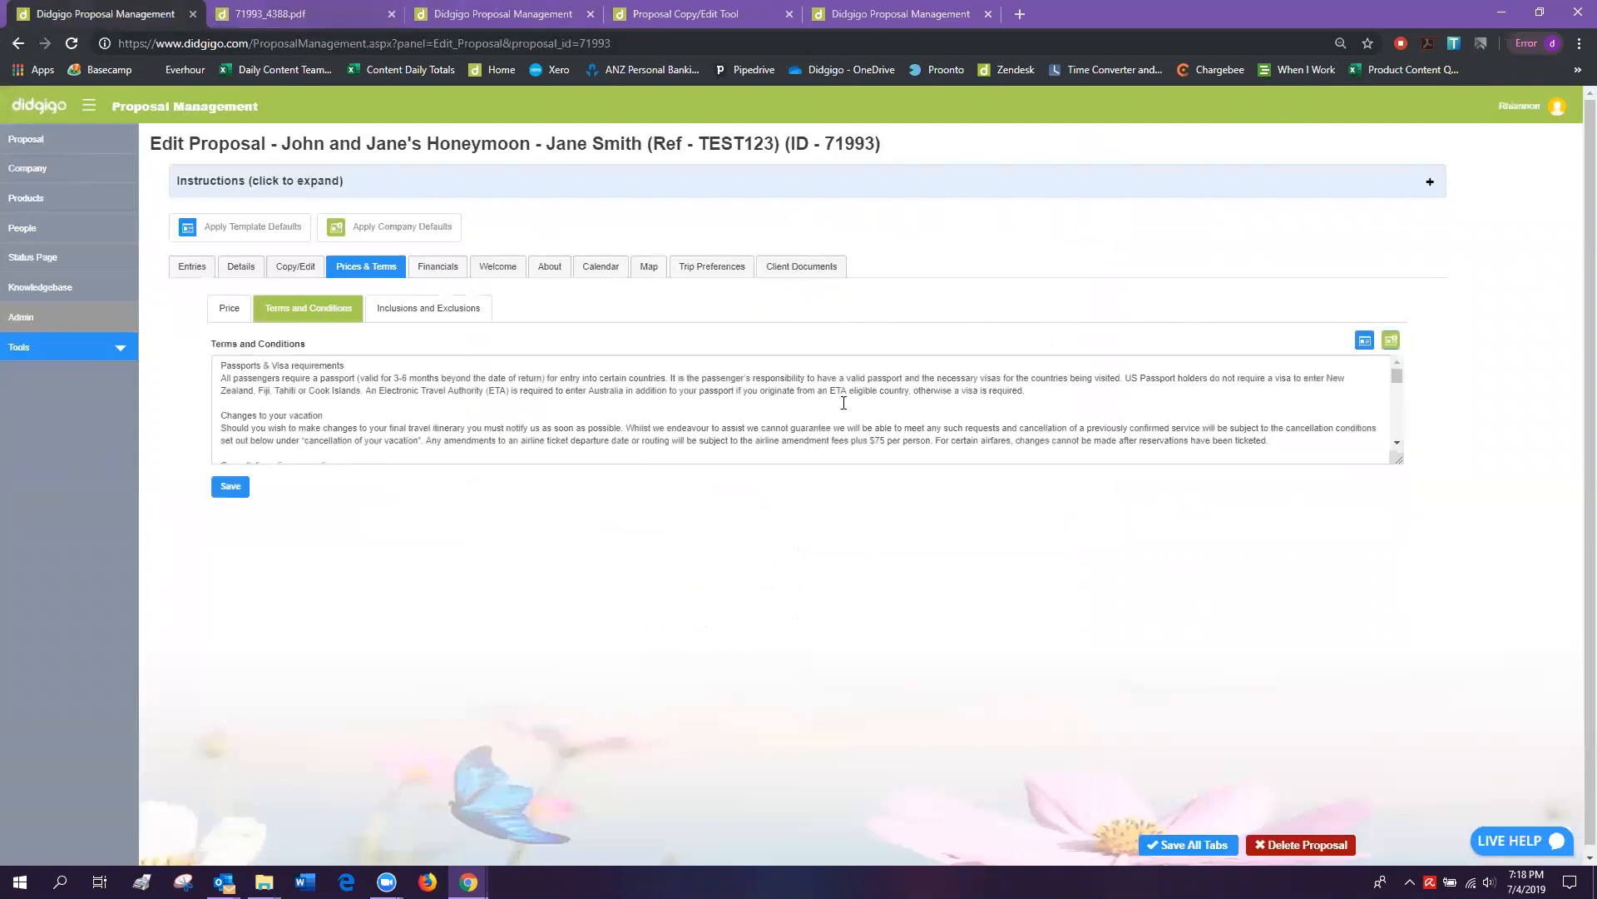
Generate the eProposal link in the proposal's client documents and open the online proposal.
click(799, 267)
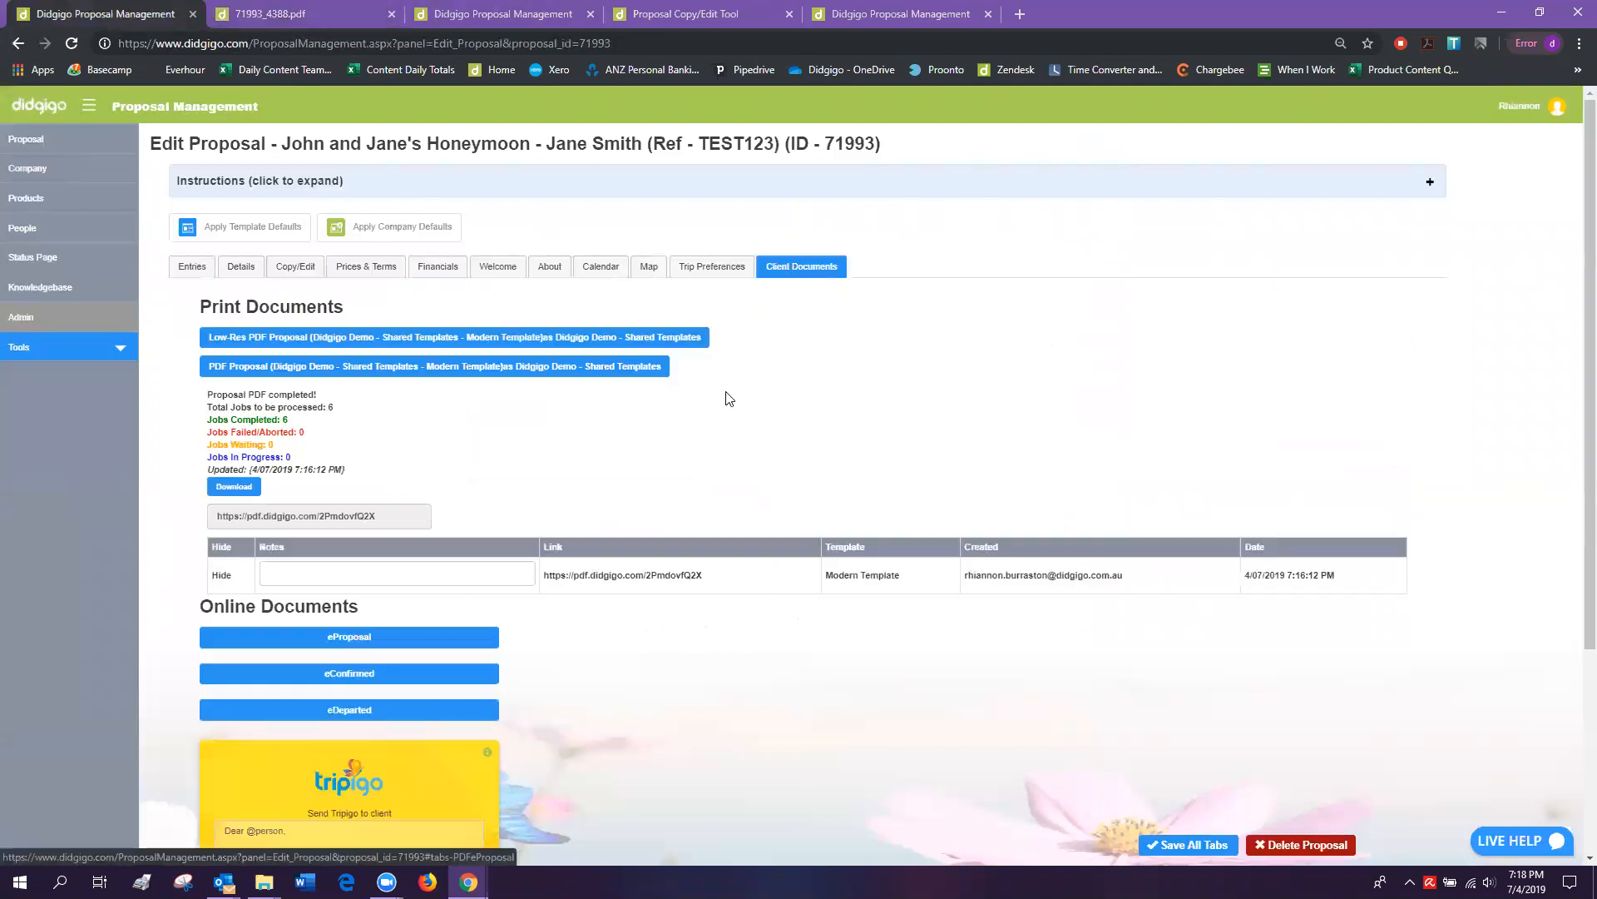
click(387, 641)
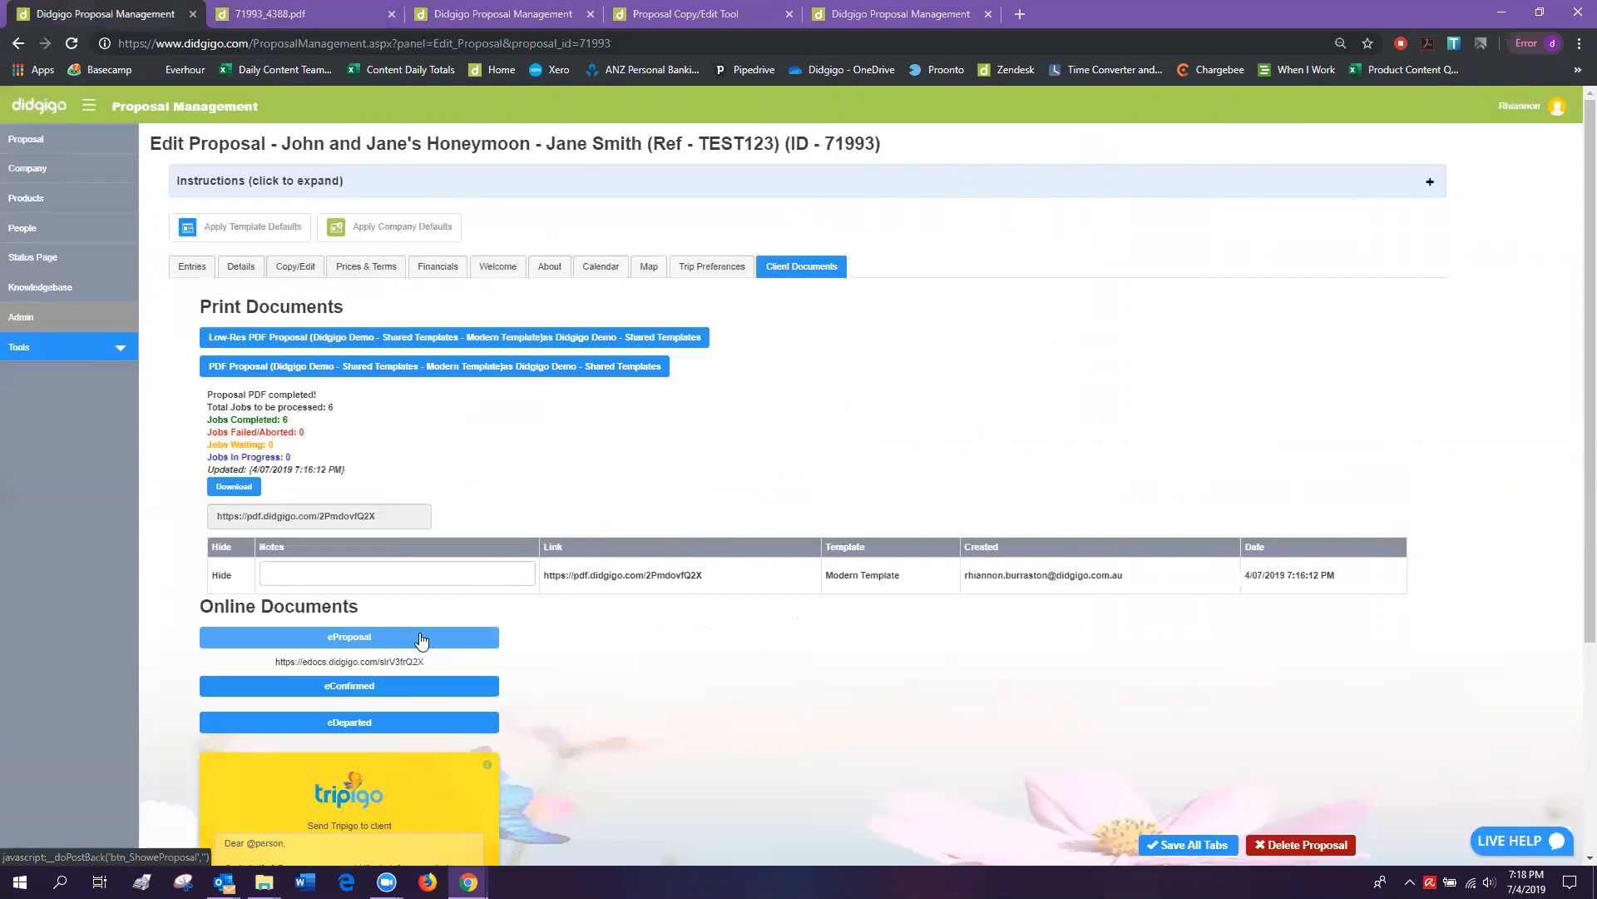
click(407, 664)
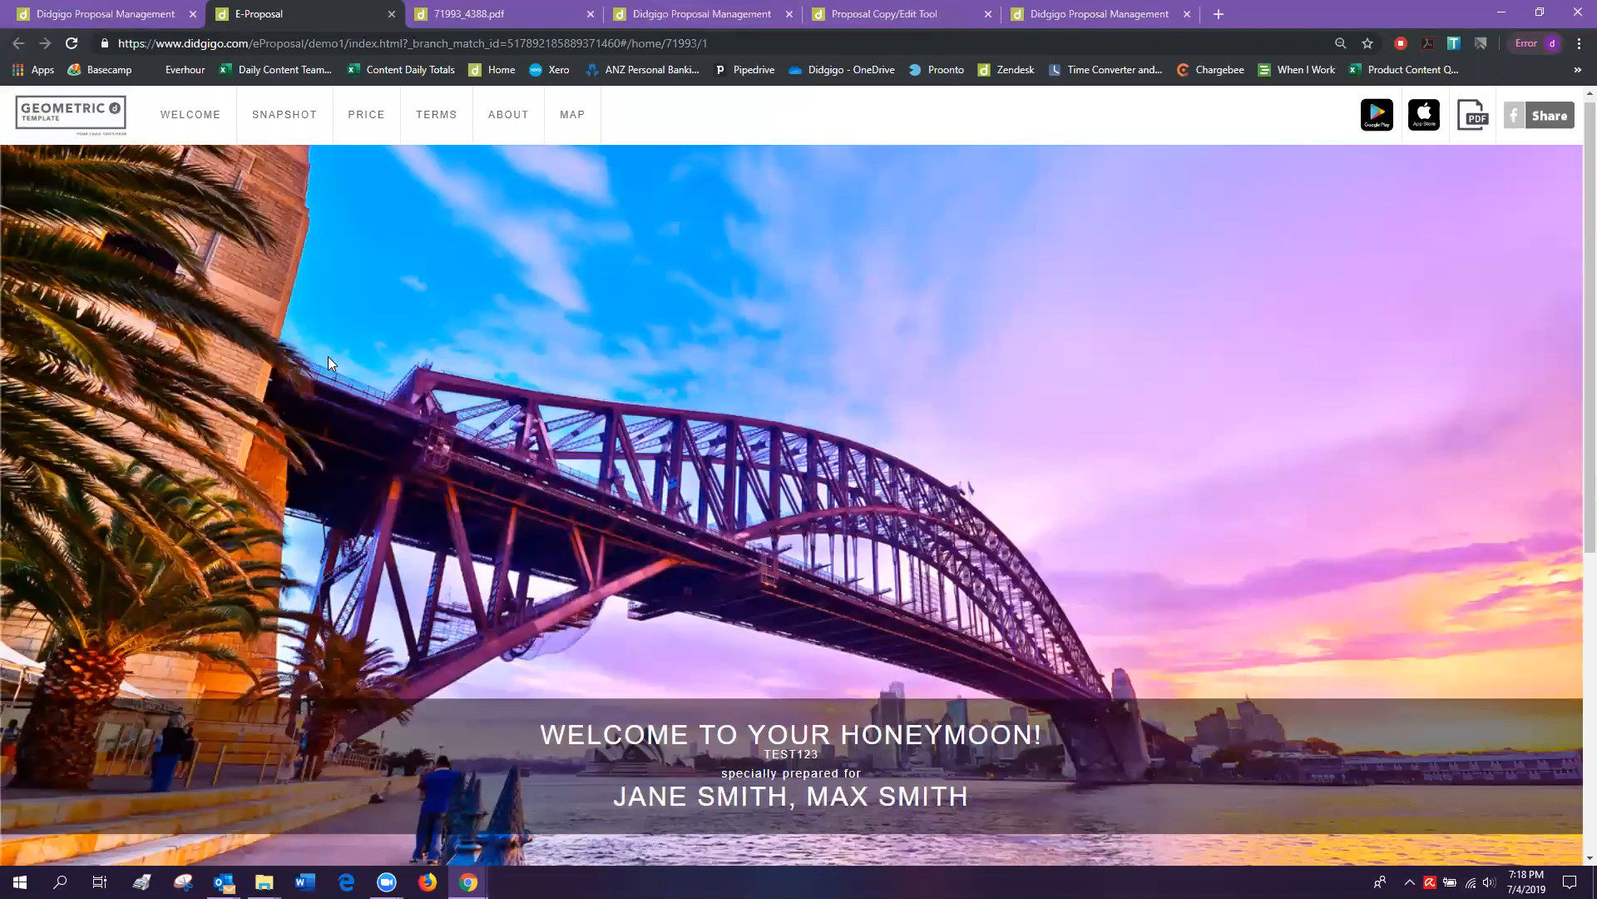
Review the eProposal's Welcome page and its Snapshot page with the flight, destination, hotel, tour and leisure entries.
scroll(328, 356, down, 5)
scroll(329, 358, up, 5)
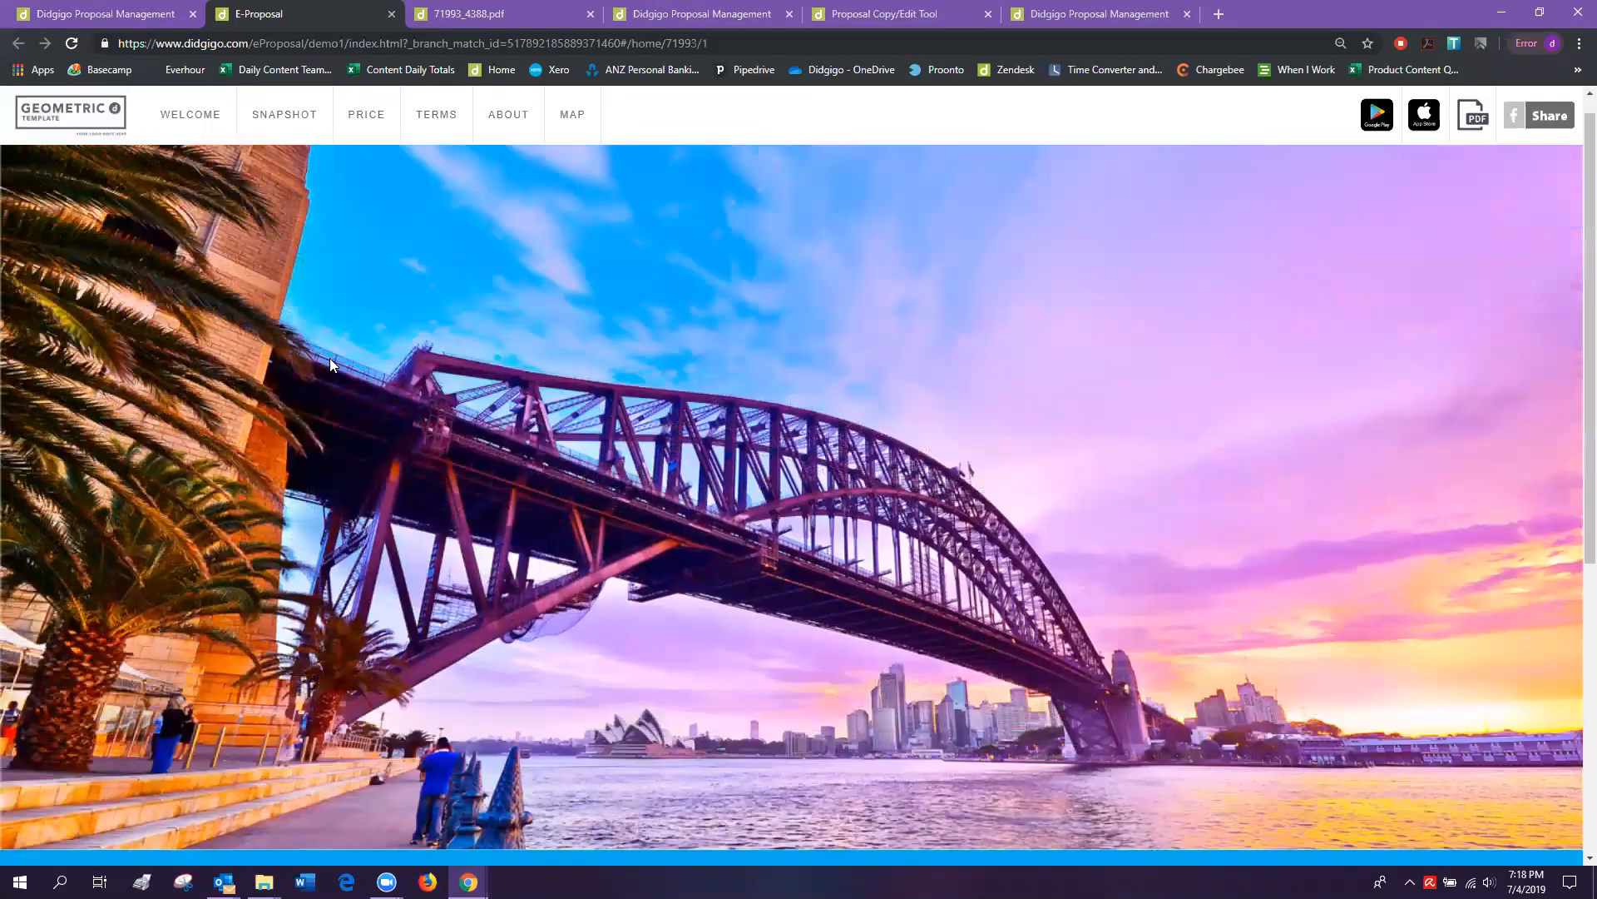
click(177, 119)
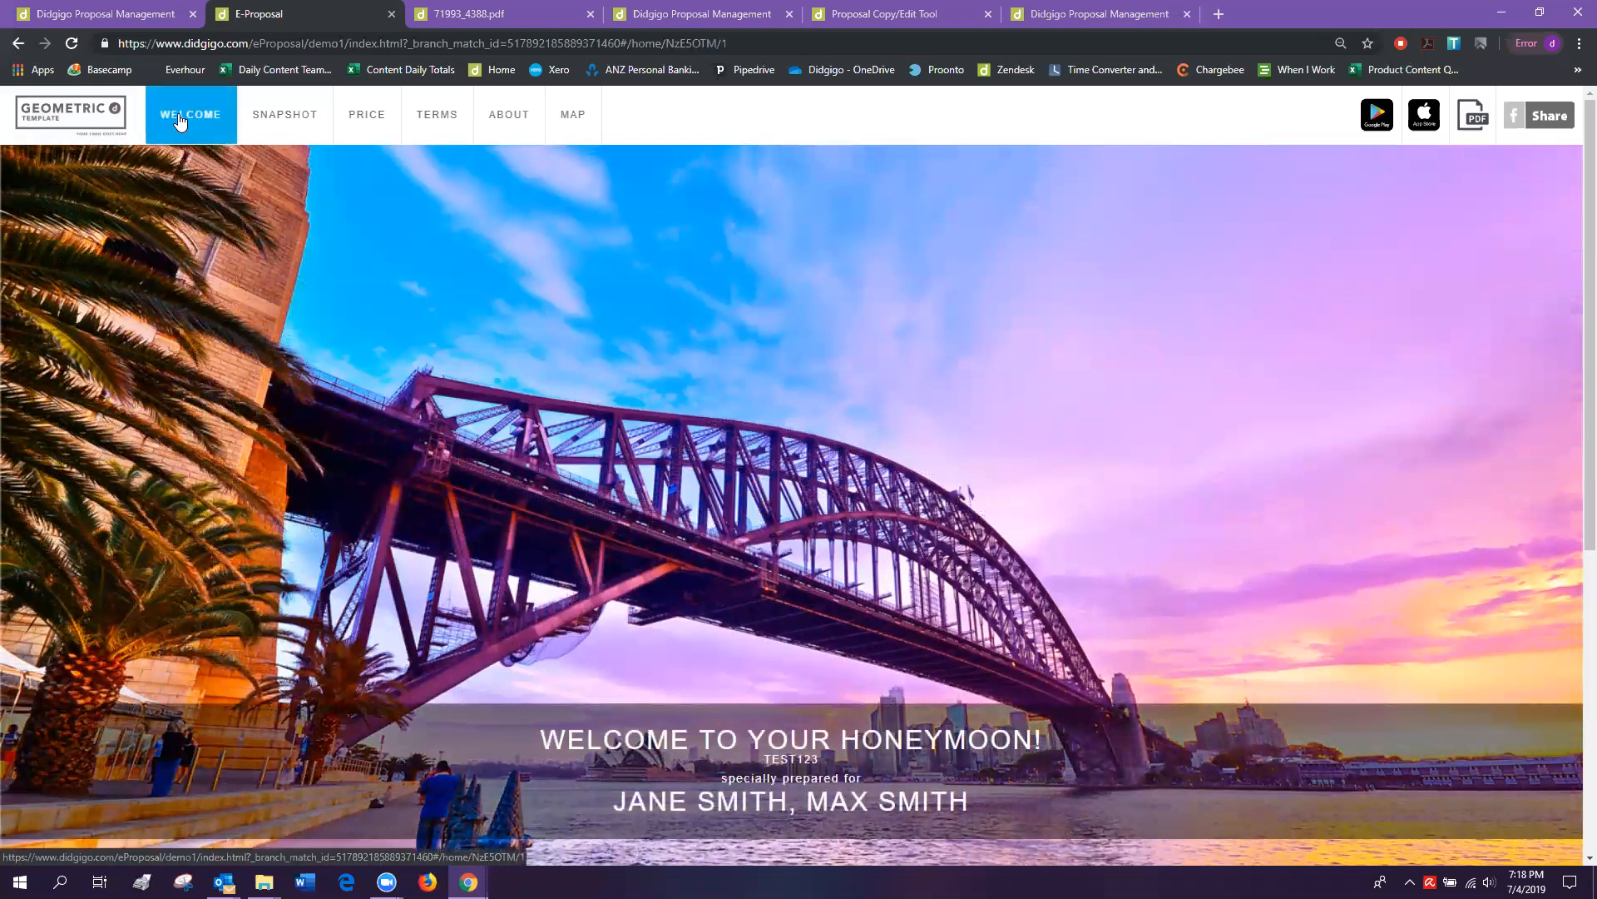
click(296, 133)
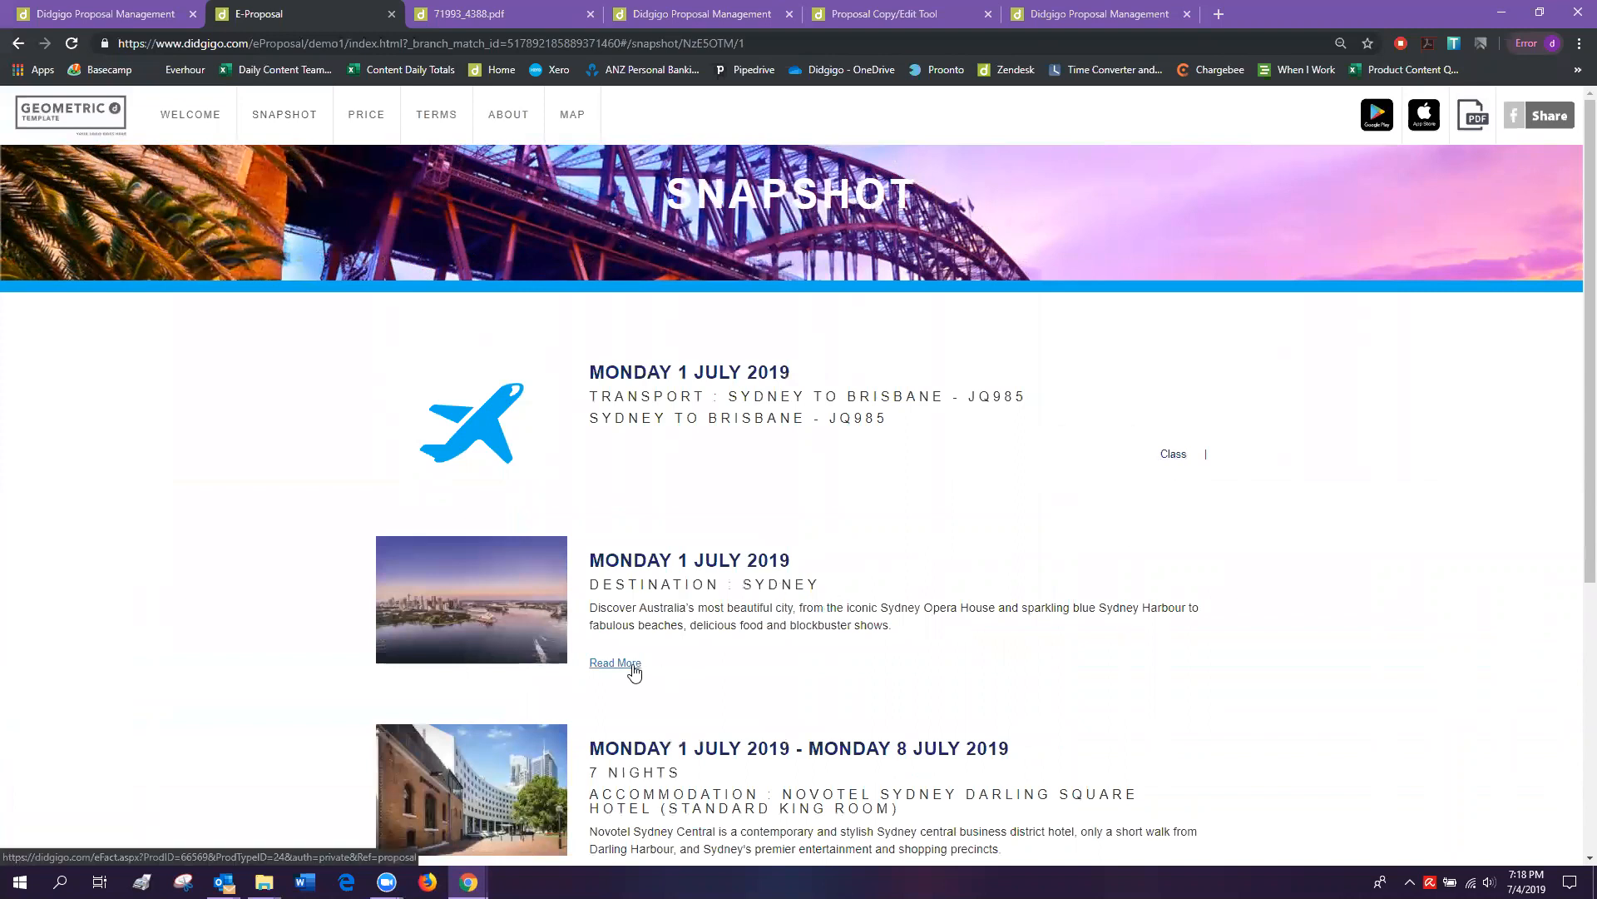
scroll(727, 660, down, 5)
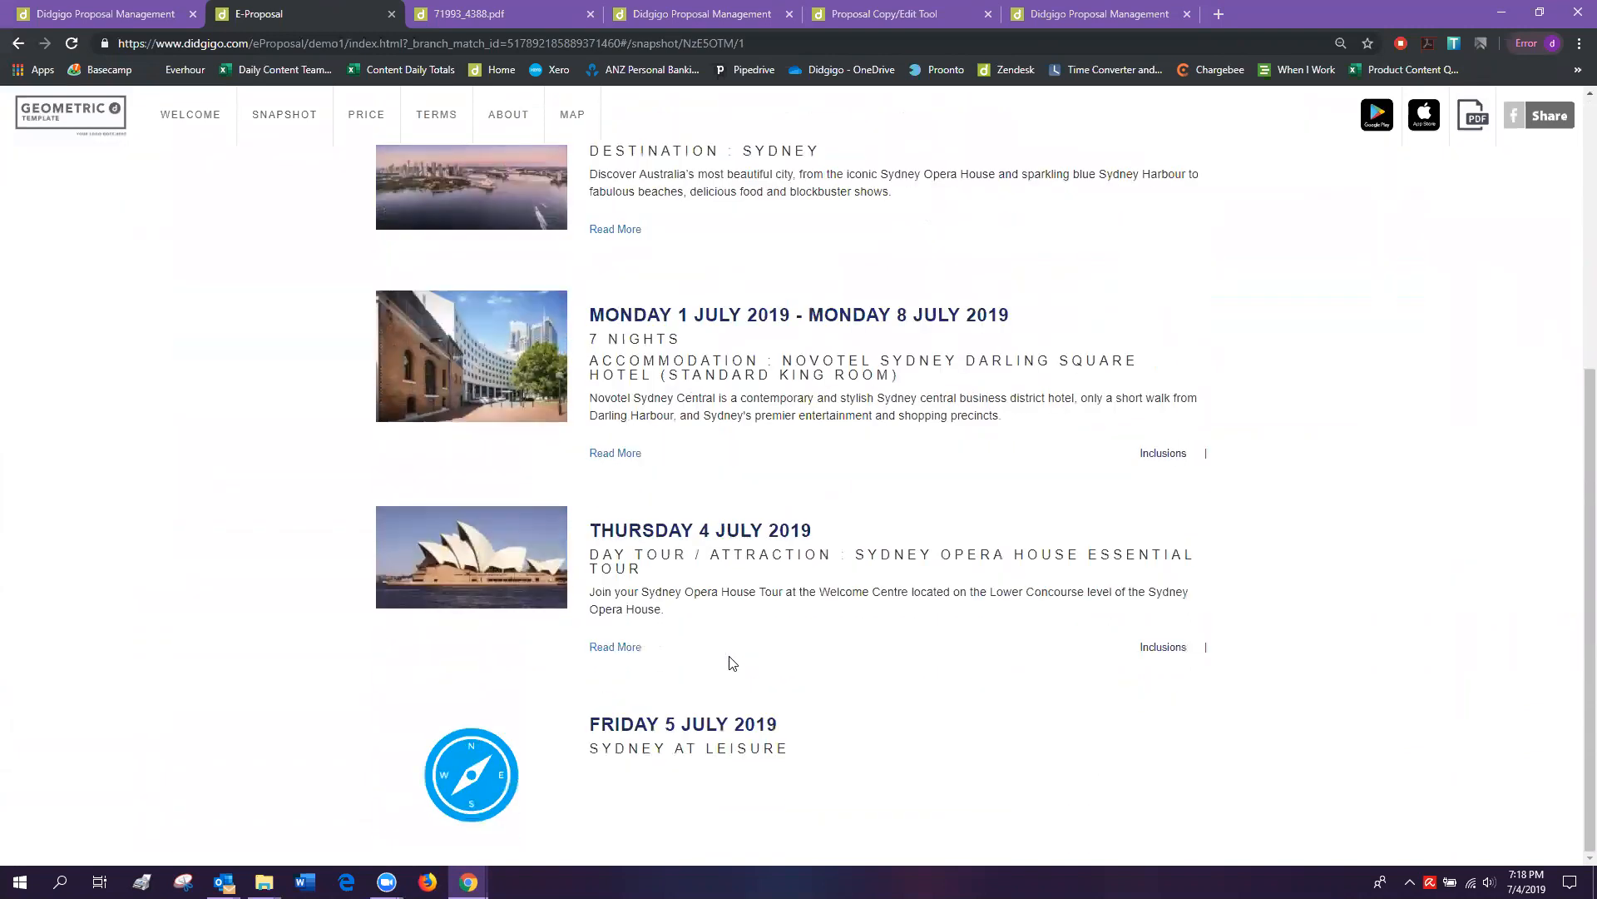
scroll(729, 649, up, 2)
scroll(730, 649, up, 3)
Review the eProposal's Price, Terms and About pages.
click(366, 116)
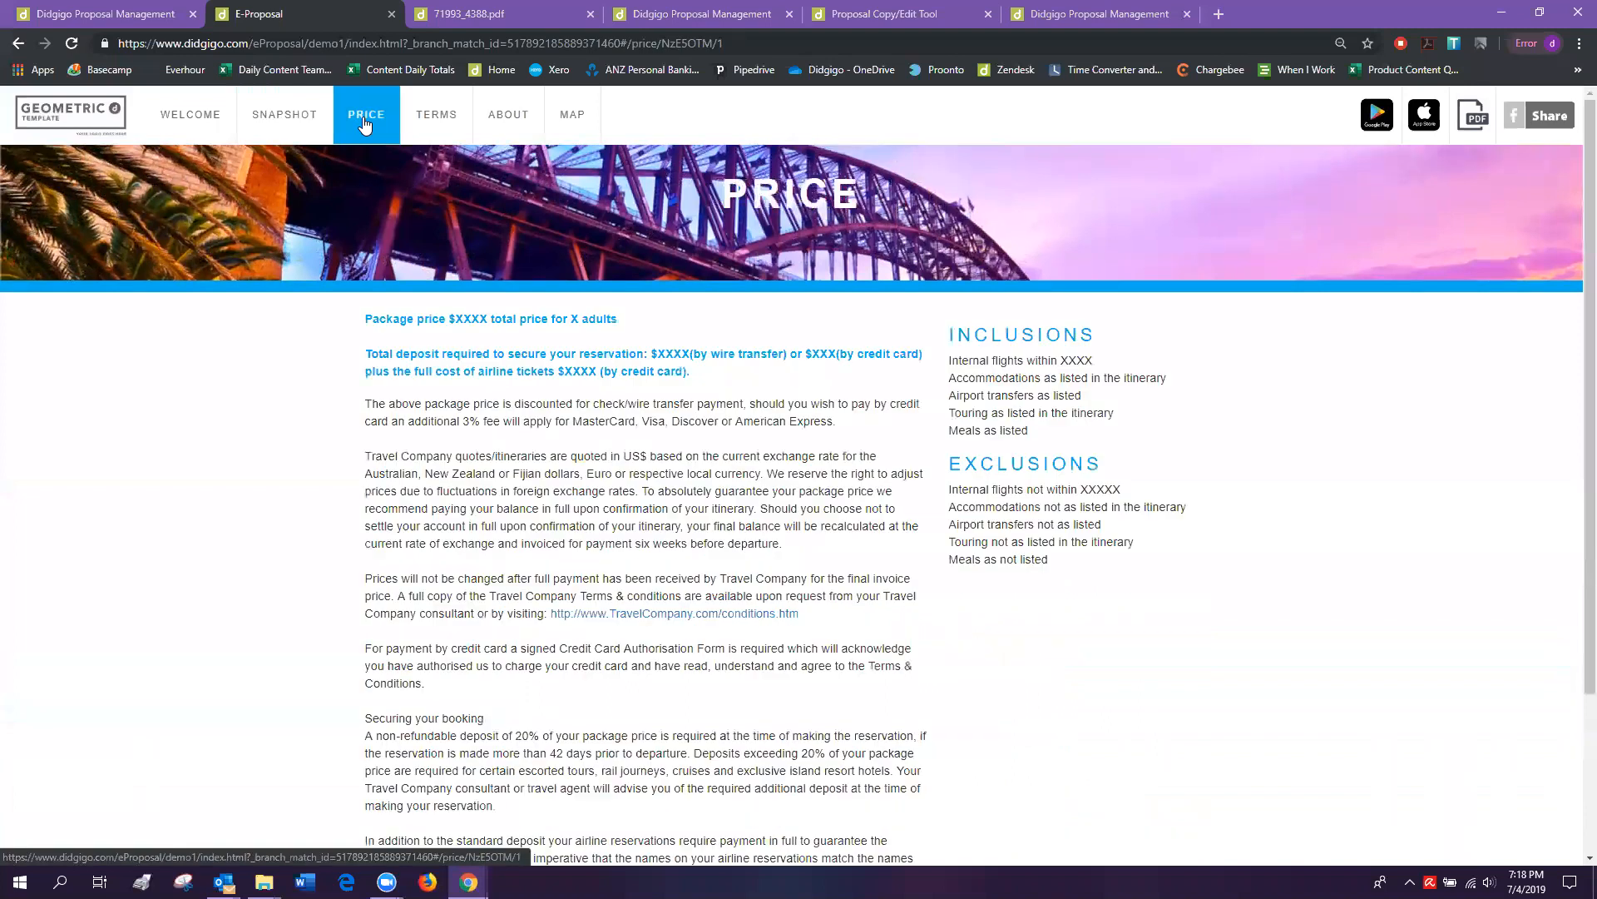
click(437, 116)
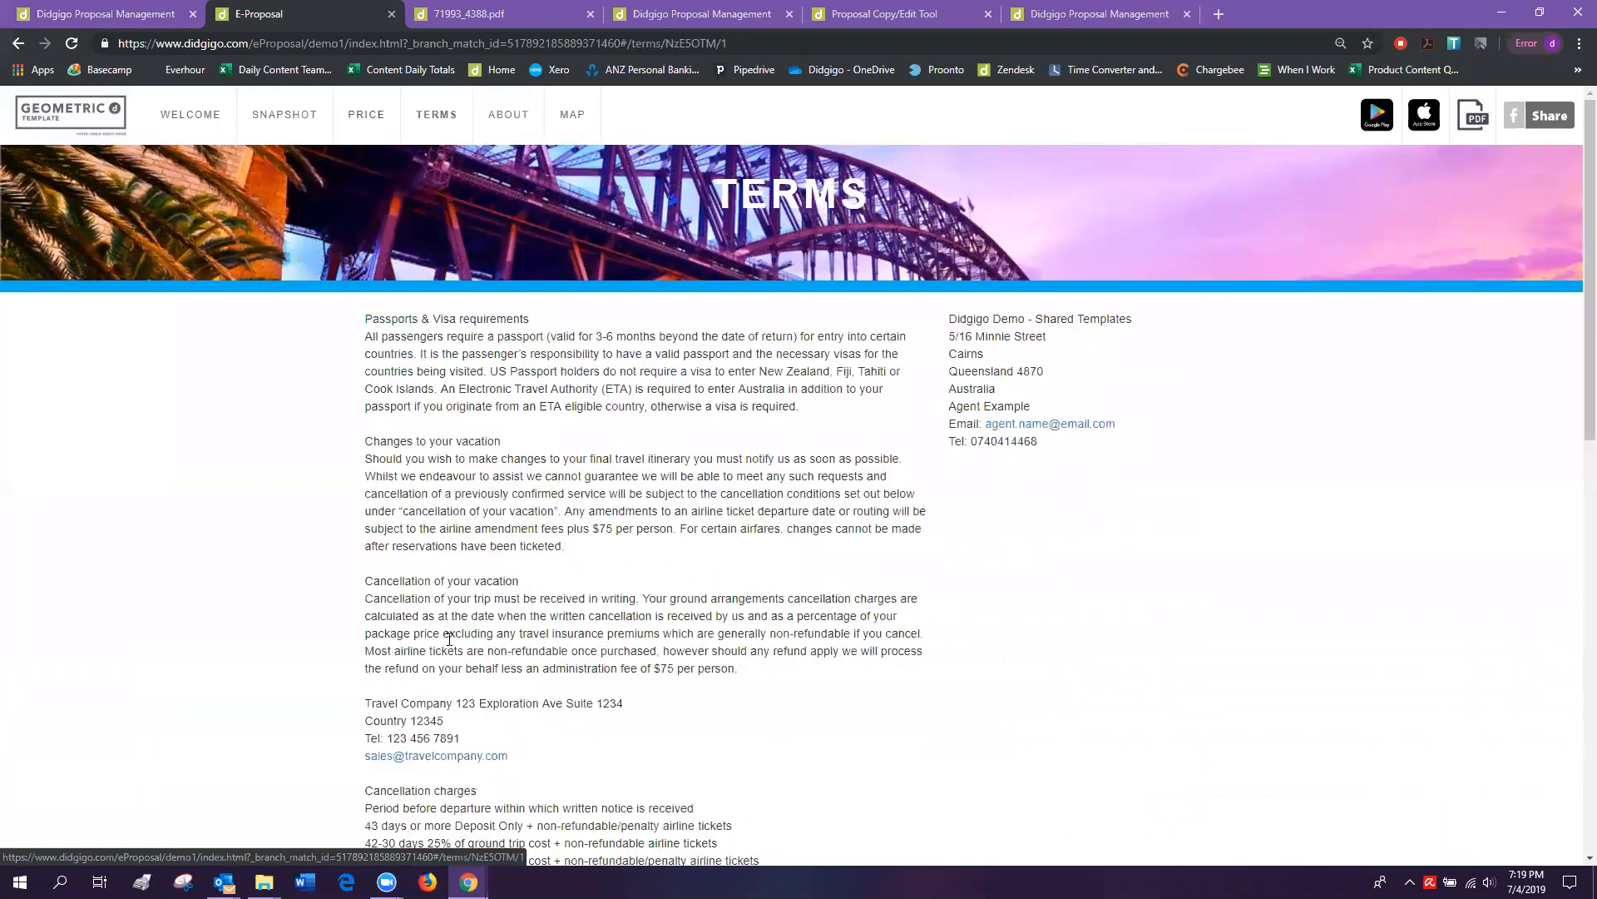
click(512, 129)
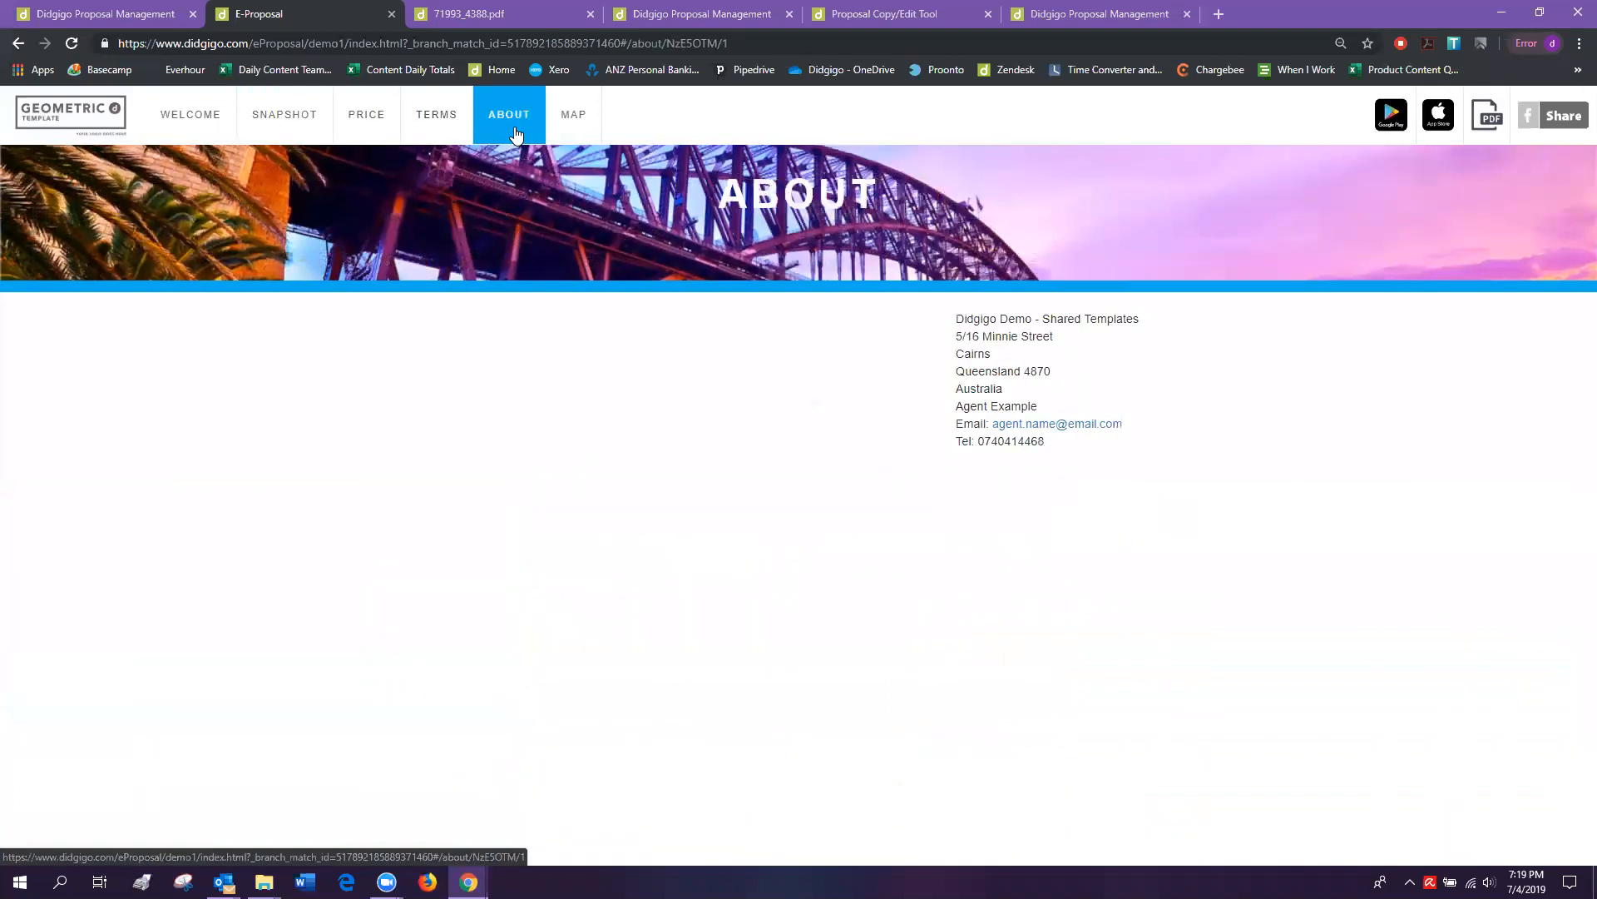
Compare the eProposal's map of the trip with the map in the proposal's settings.
click(573, 135)
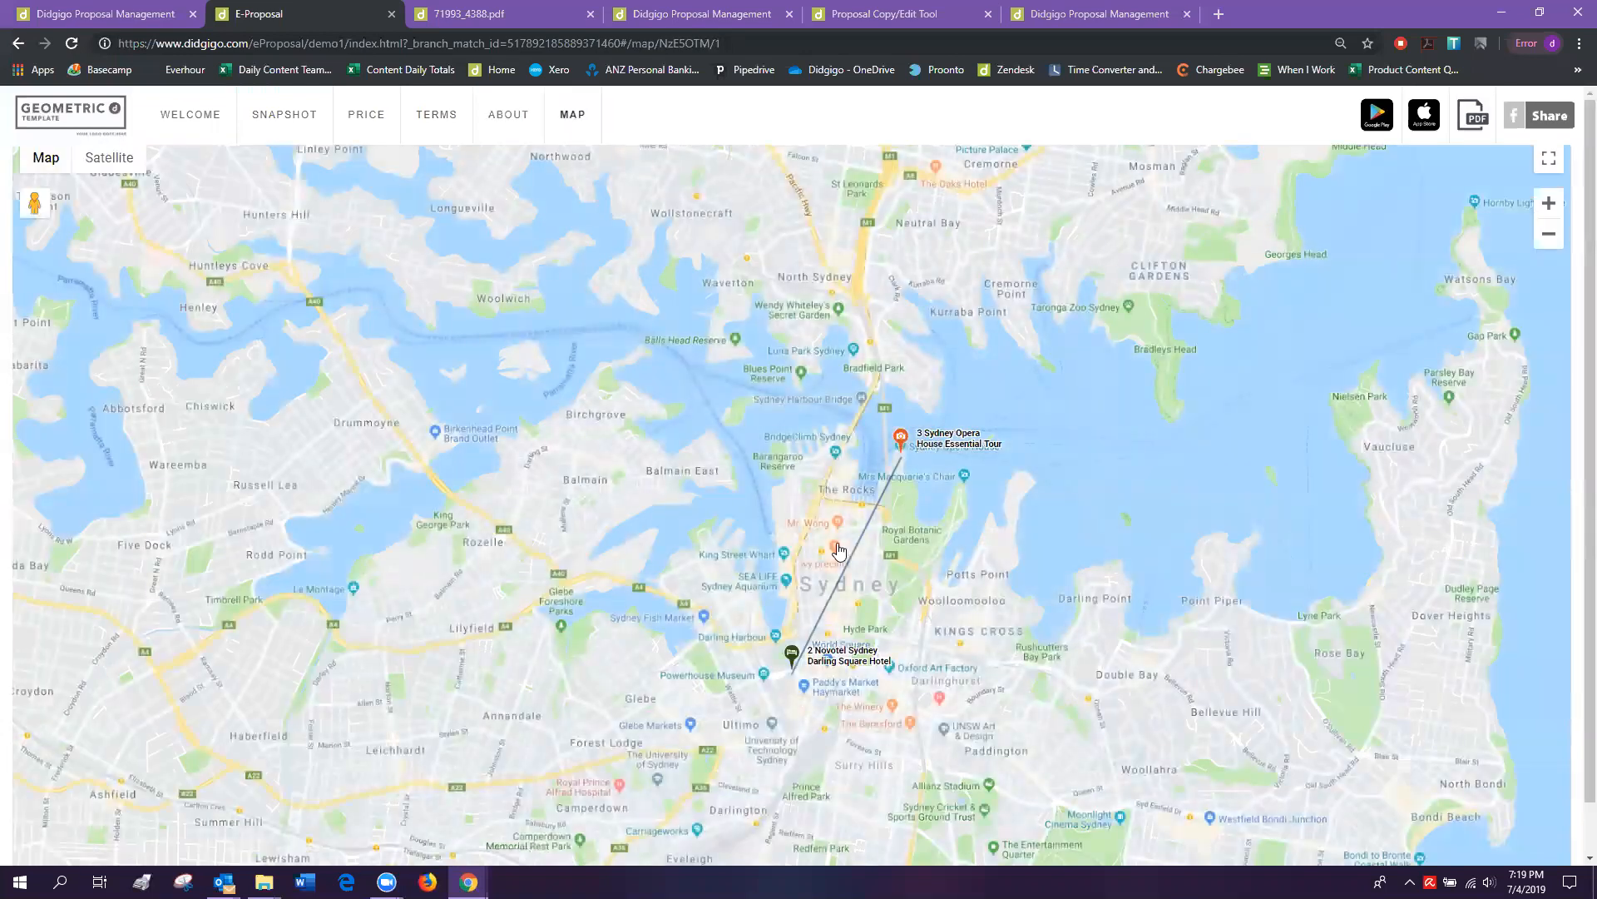
click(137, 10)
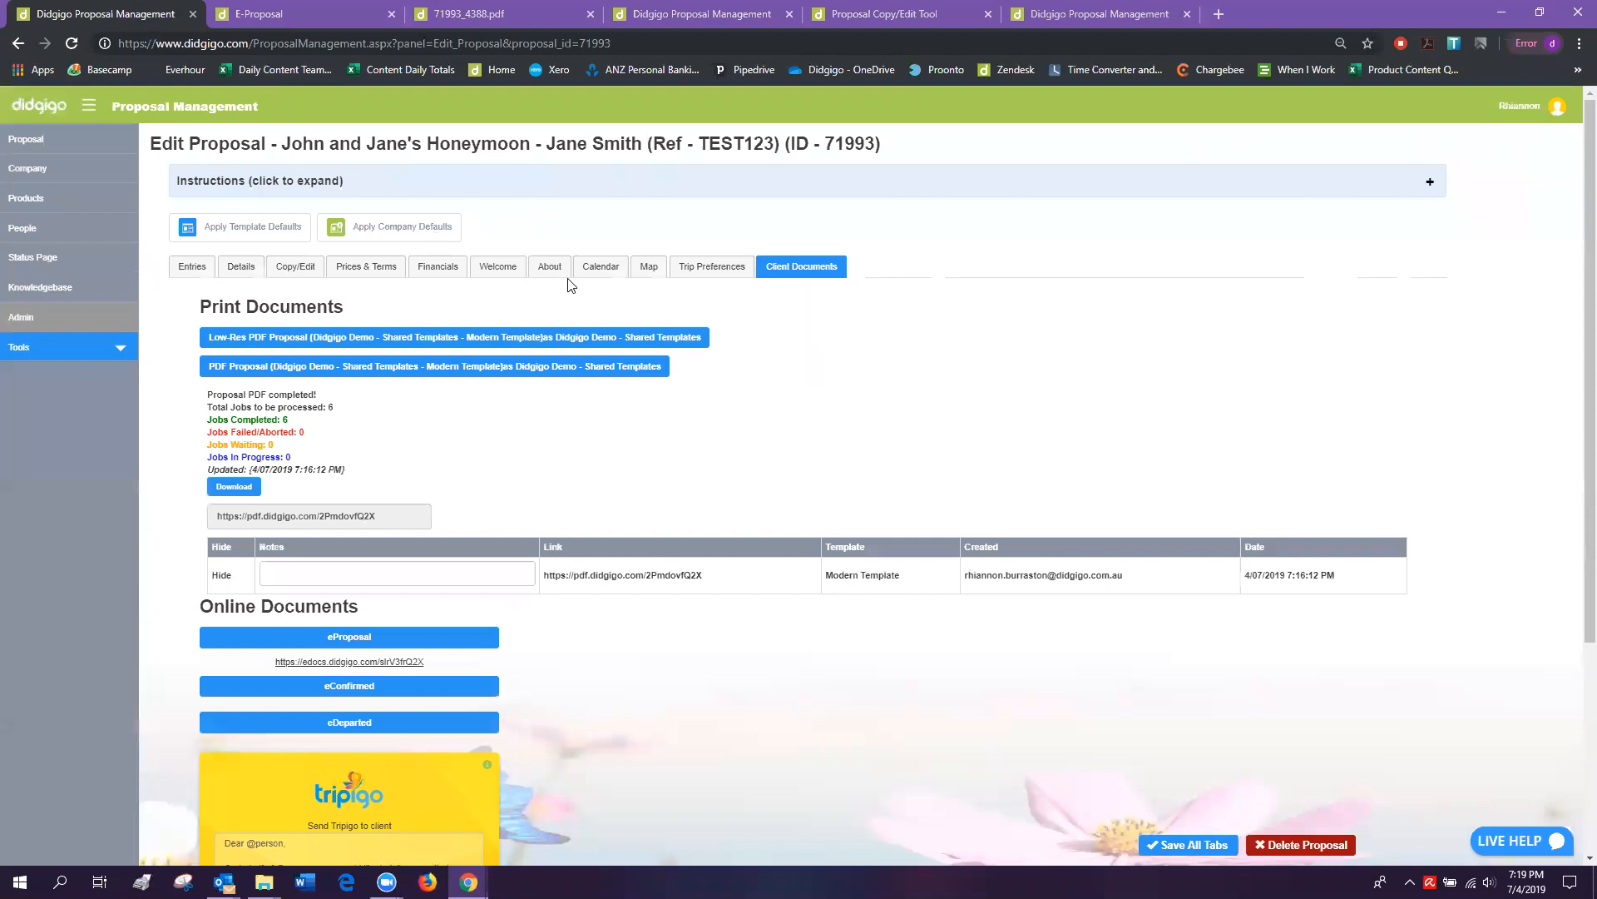
click(646, 267)
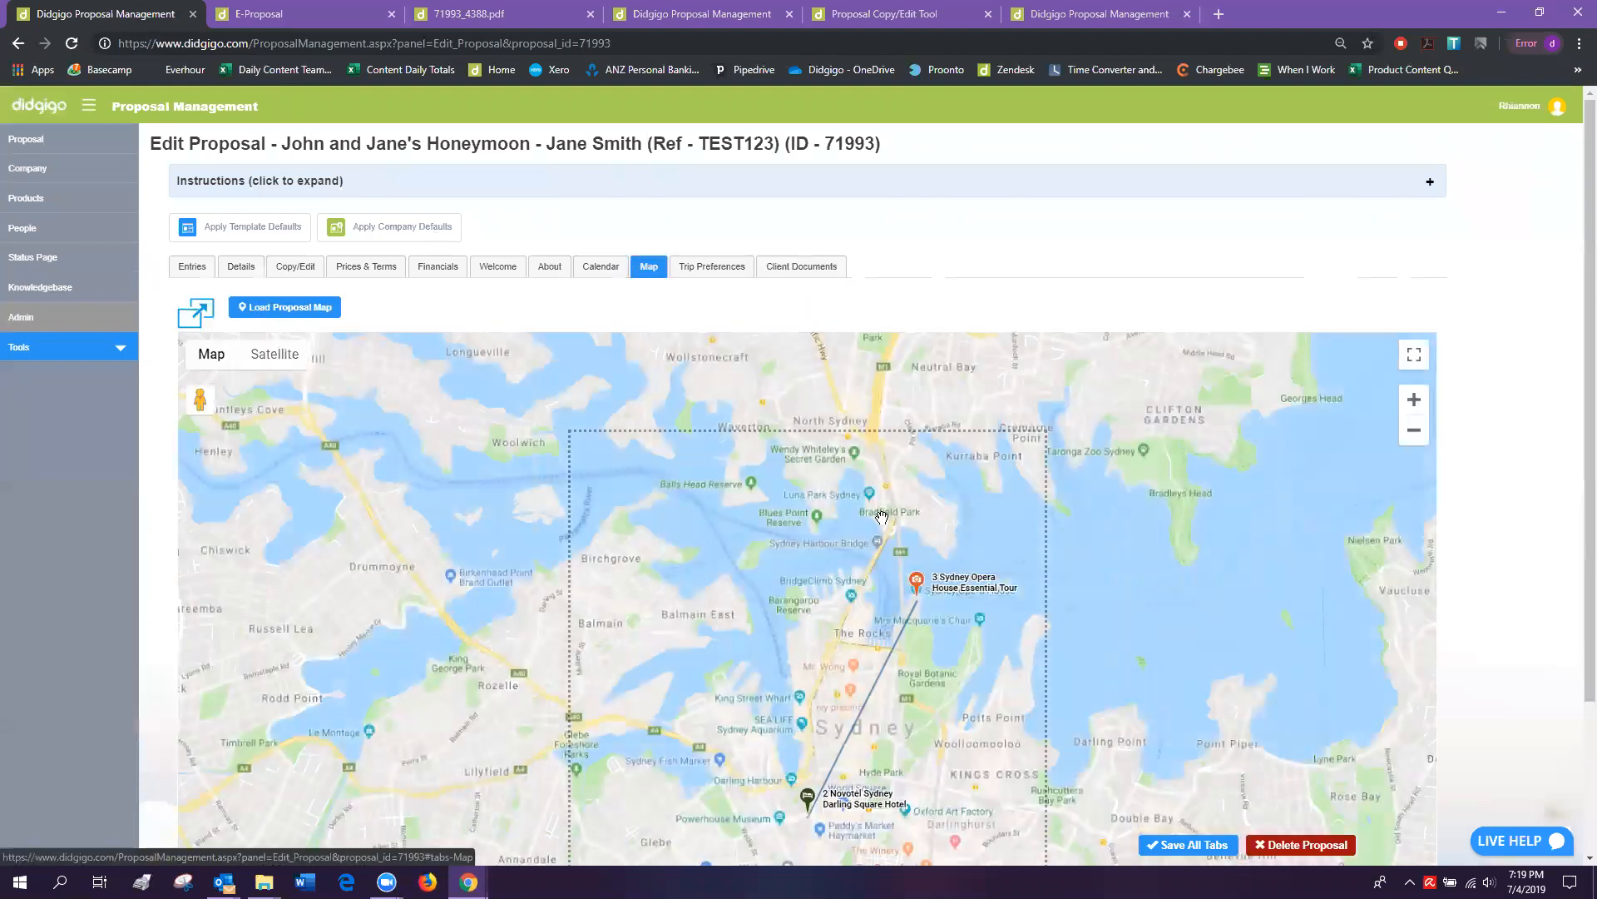
Review the proposal's client documents, including the online document options and the Tripigo message for the client.
click(826, 270)
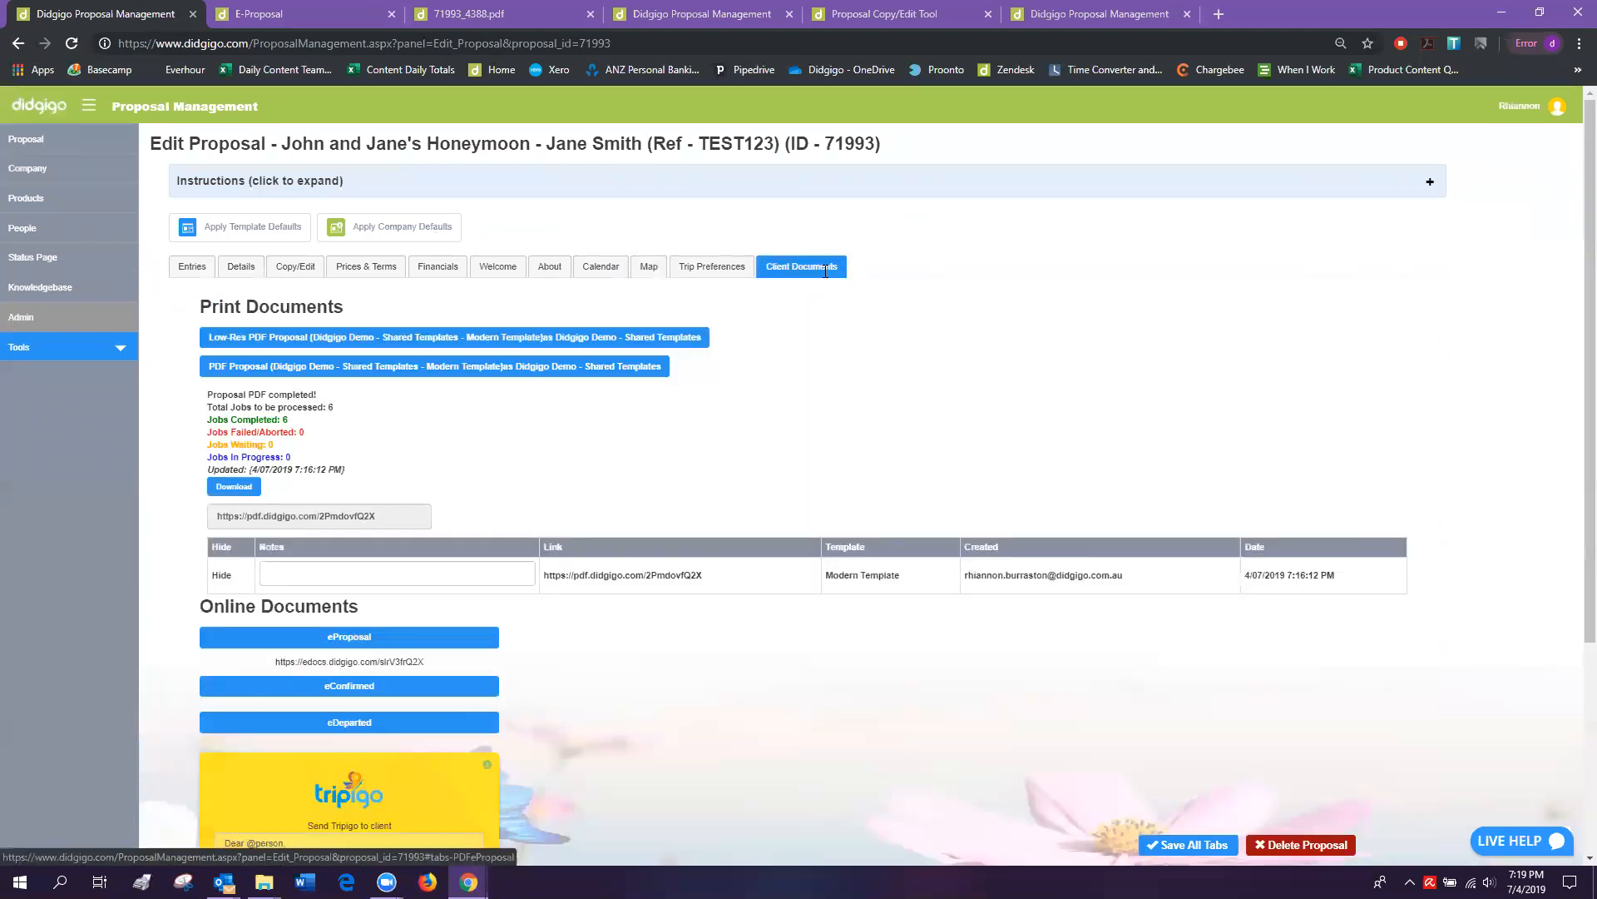
scroll(349, 624, down, 3)
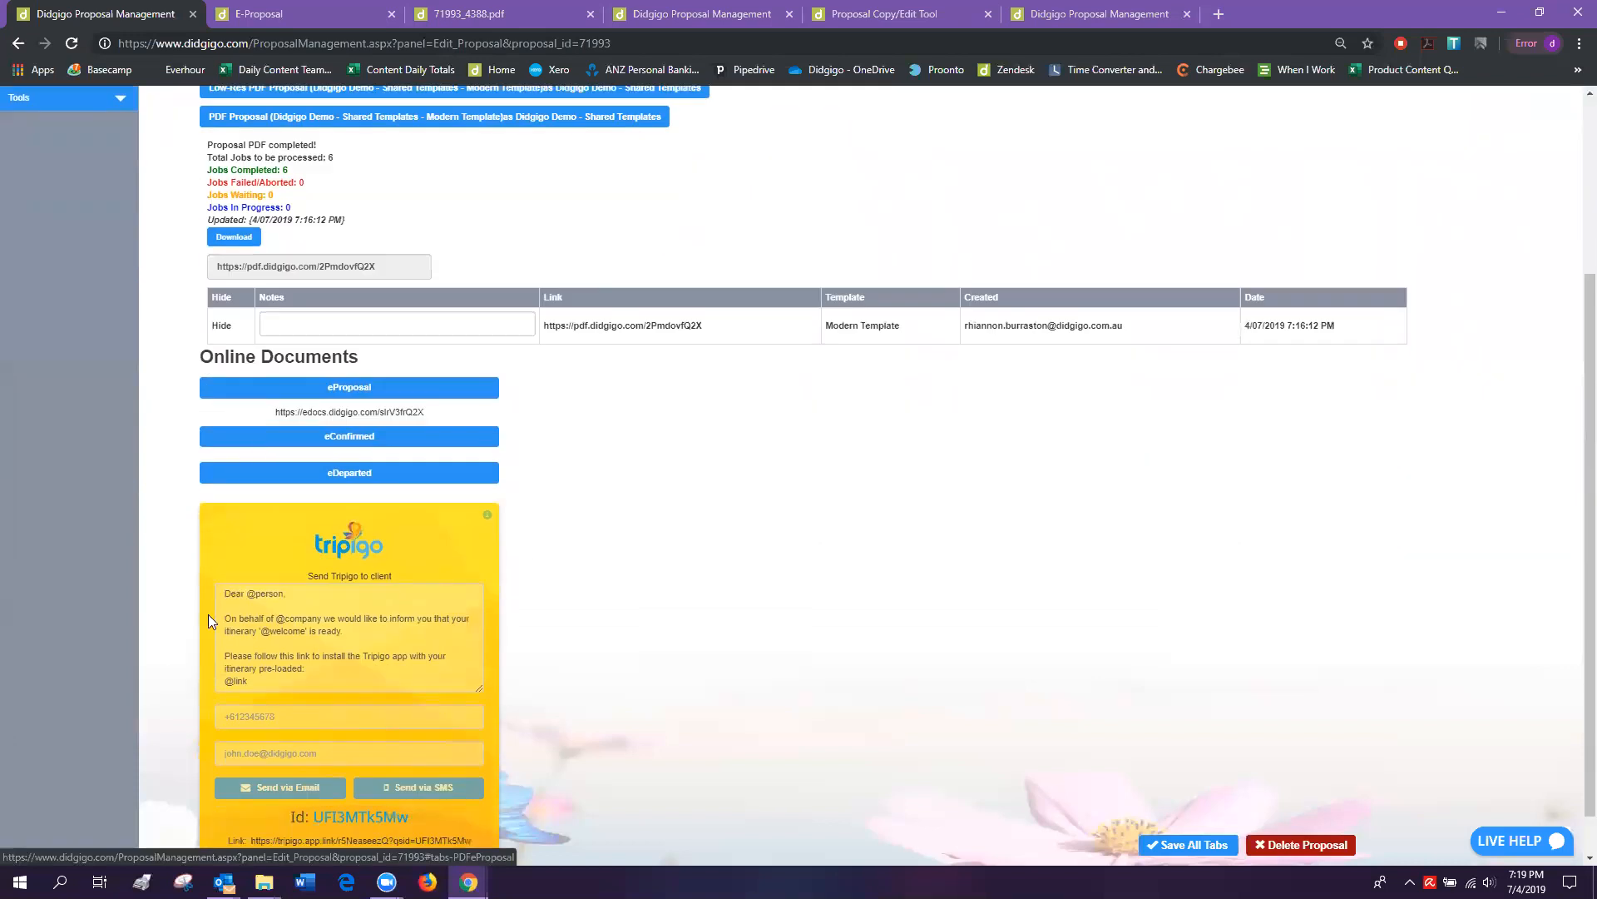
scroll(359, 643, down, 1)
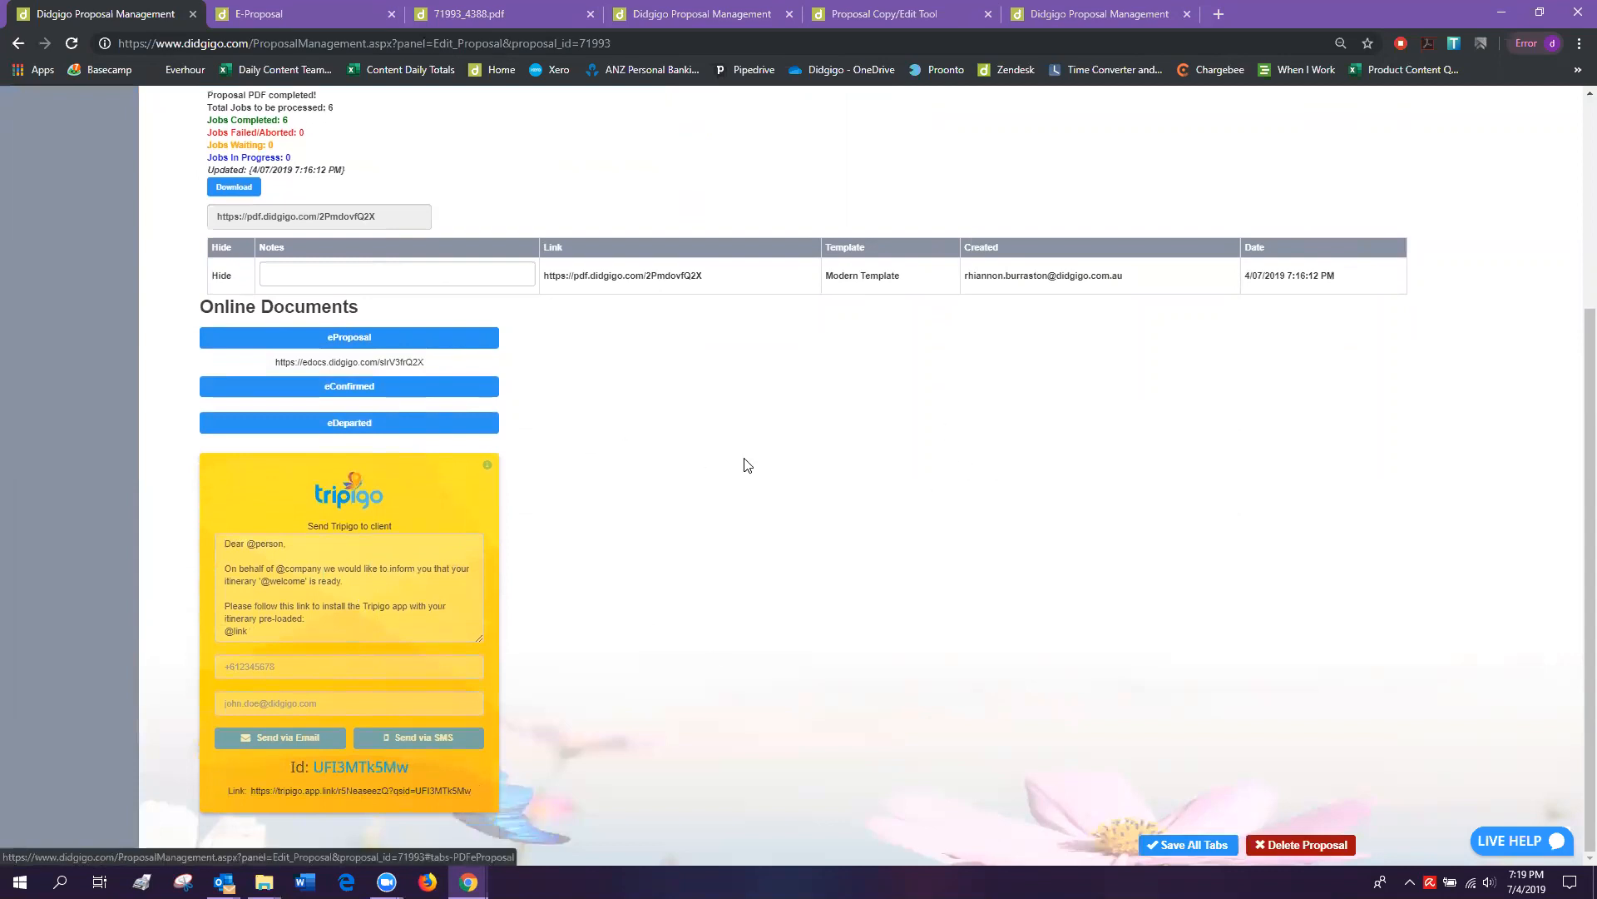
scroll(736, 458, up, 3)
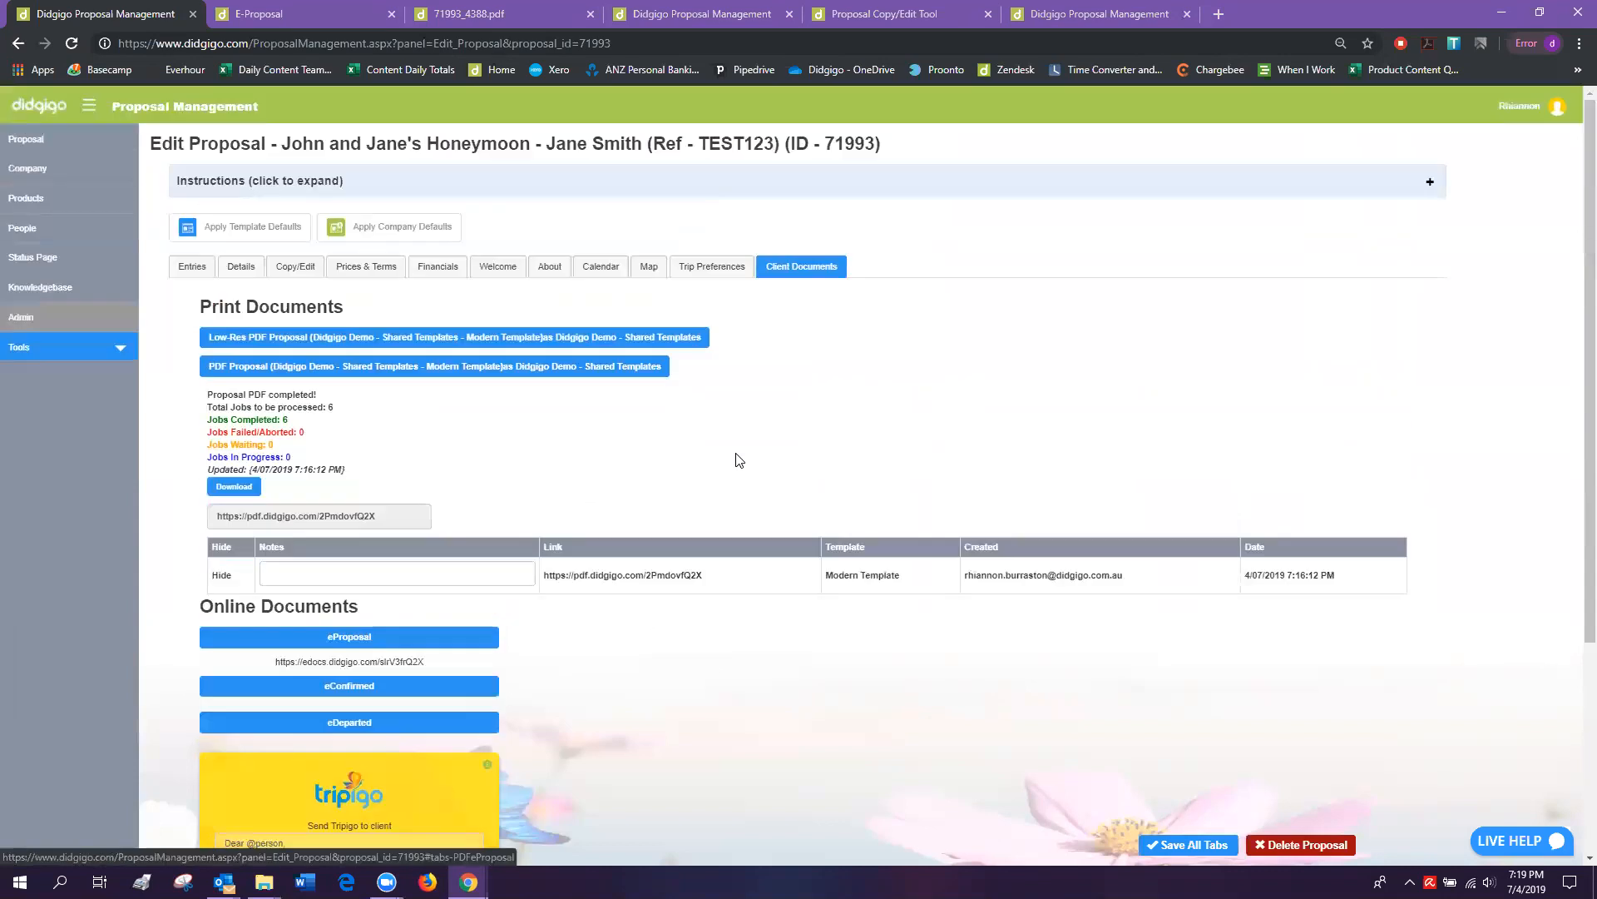
Review the proposal's entries list and the Copy/Edit field options.
click(193, 270)
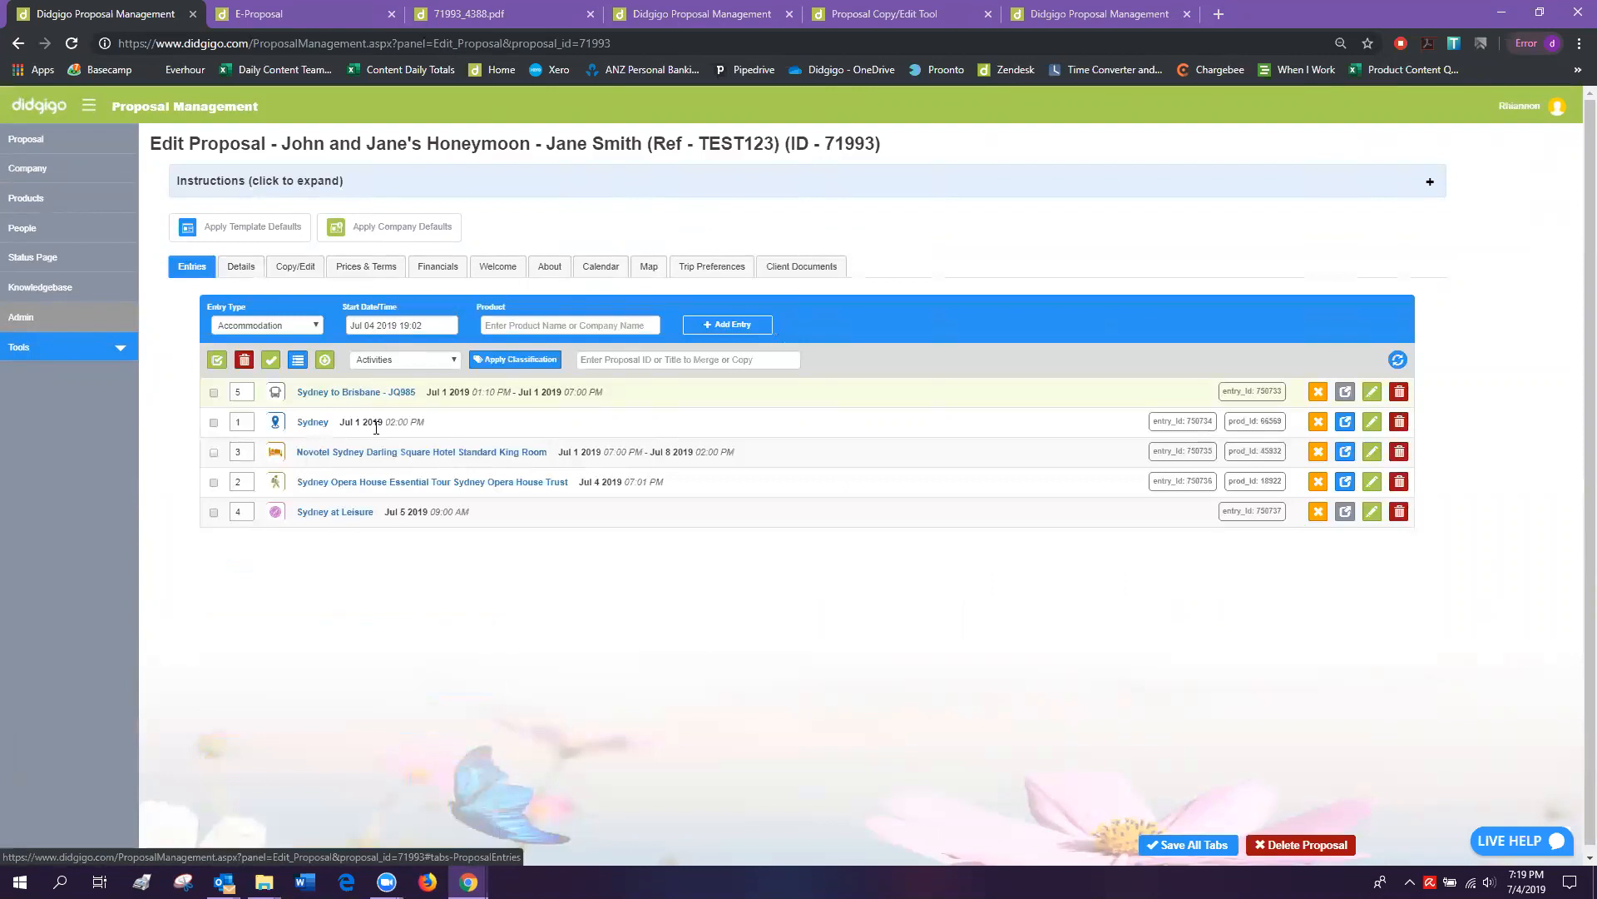
click(295, 275)
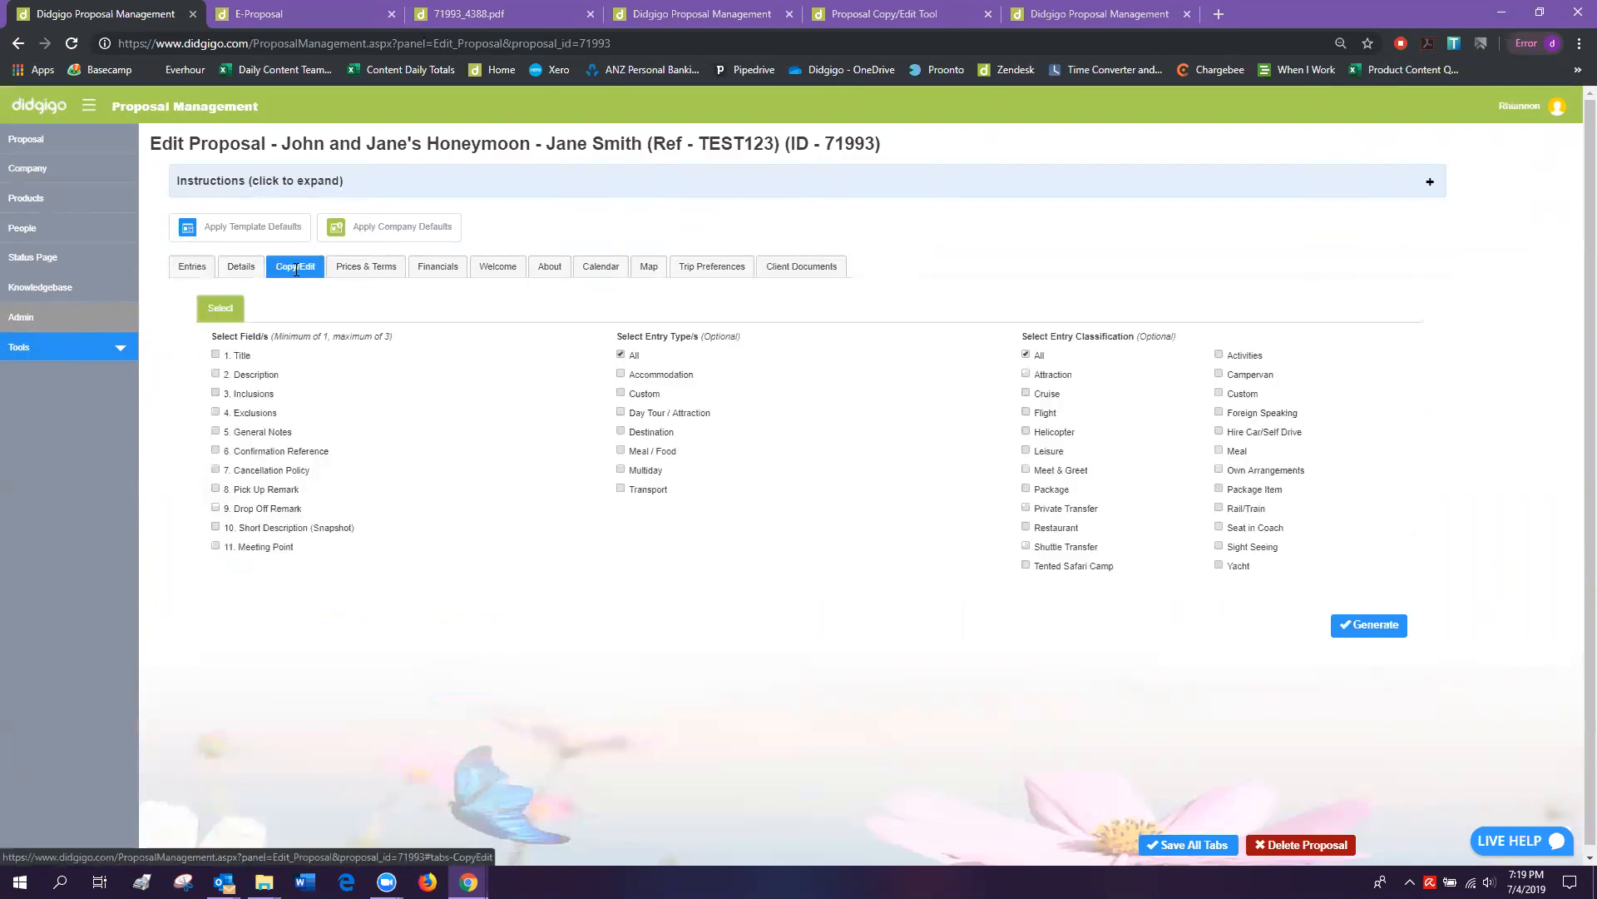
click(200, 268)
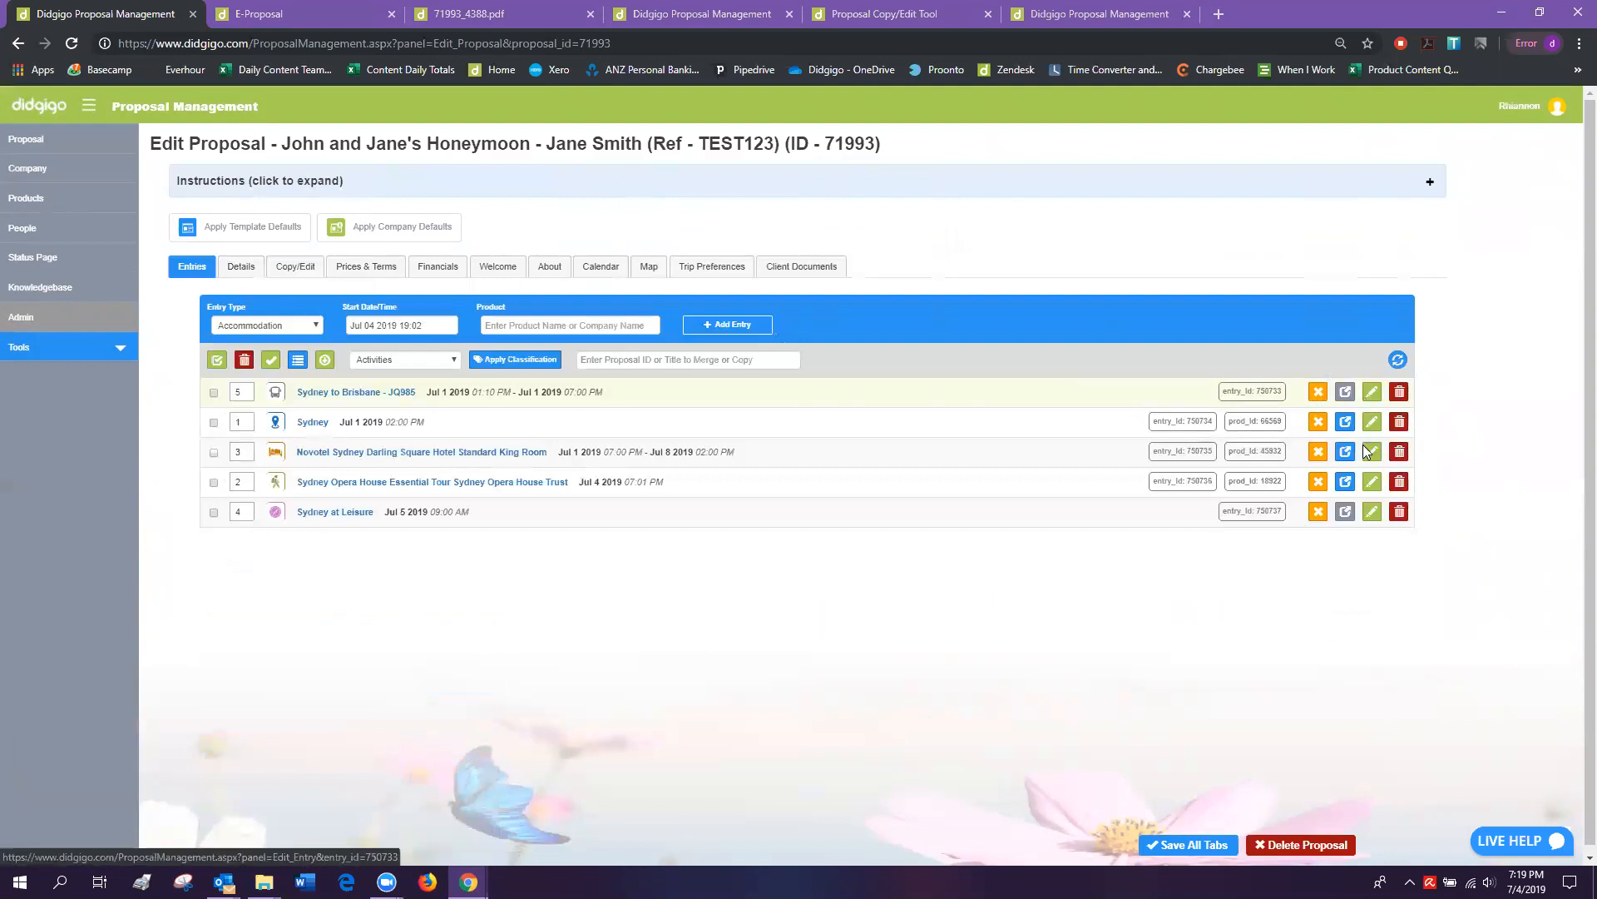
click(432, 452)
click(431, 453)
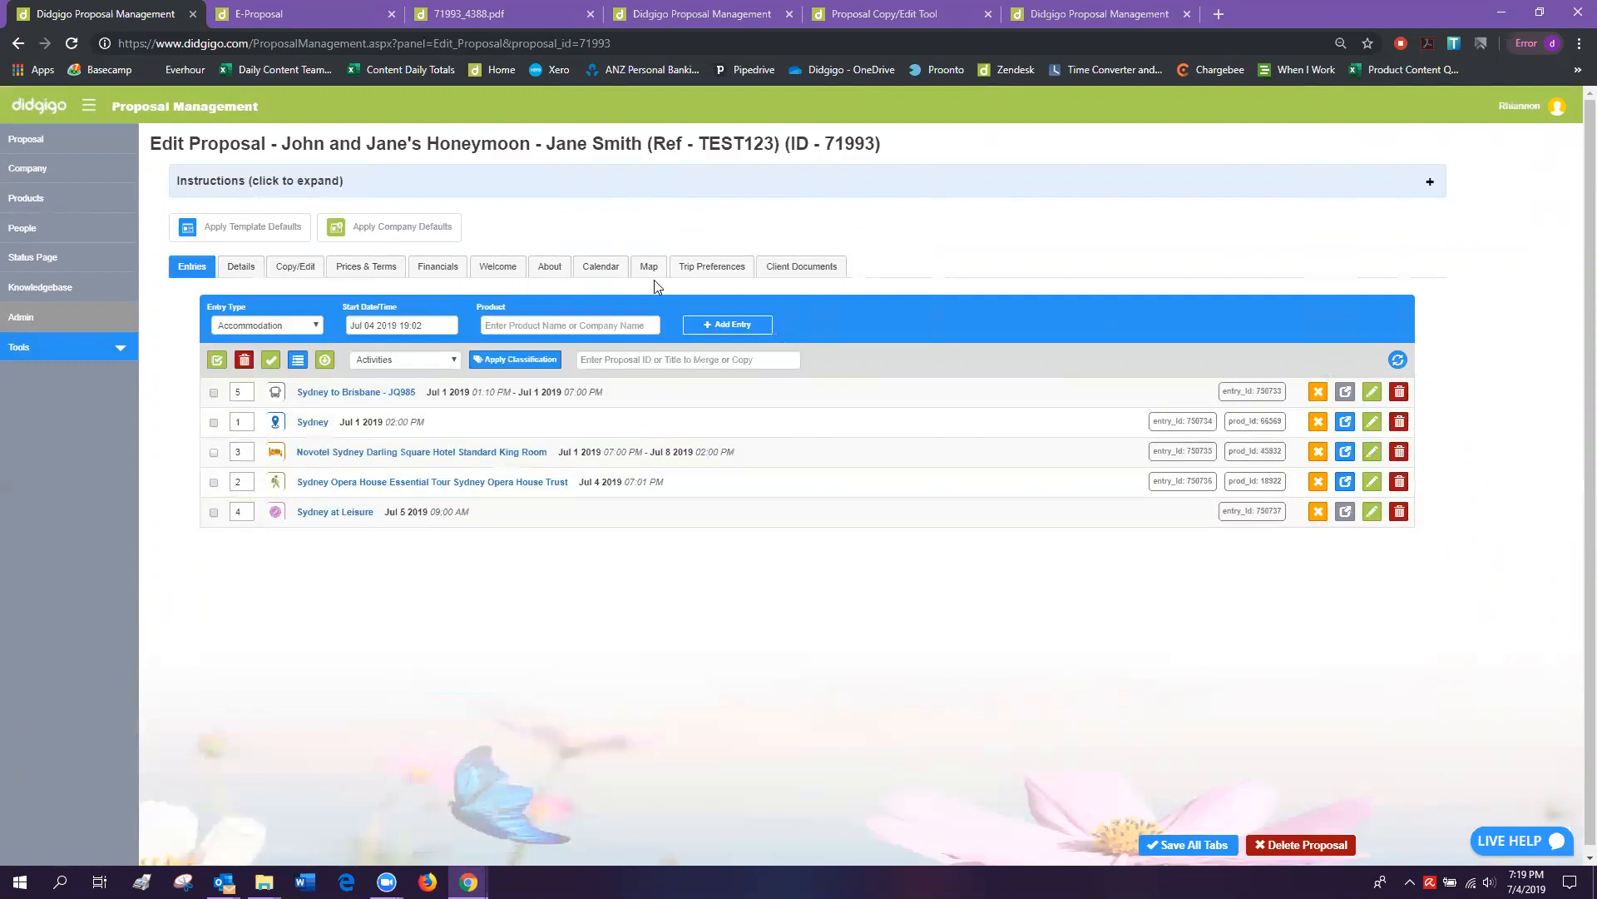
Check the client documents and the templates available in the proposal's details, keeping the Modern Template.
click(811, 273)
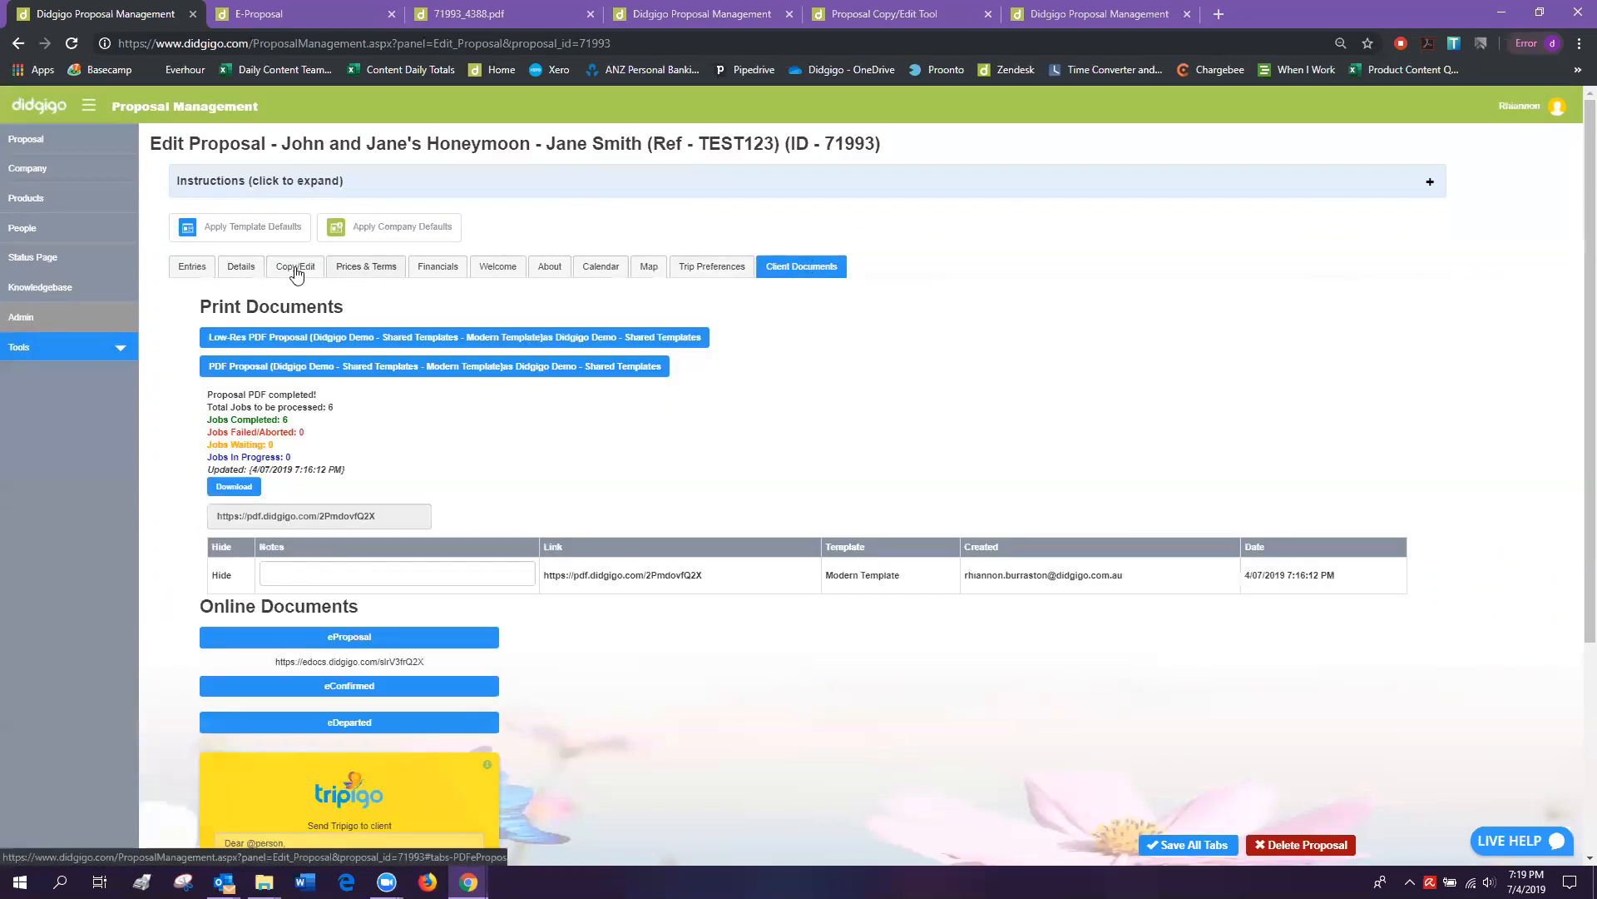
click(241, 267)
click(1181, 510)
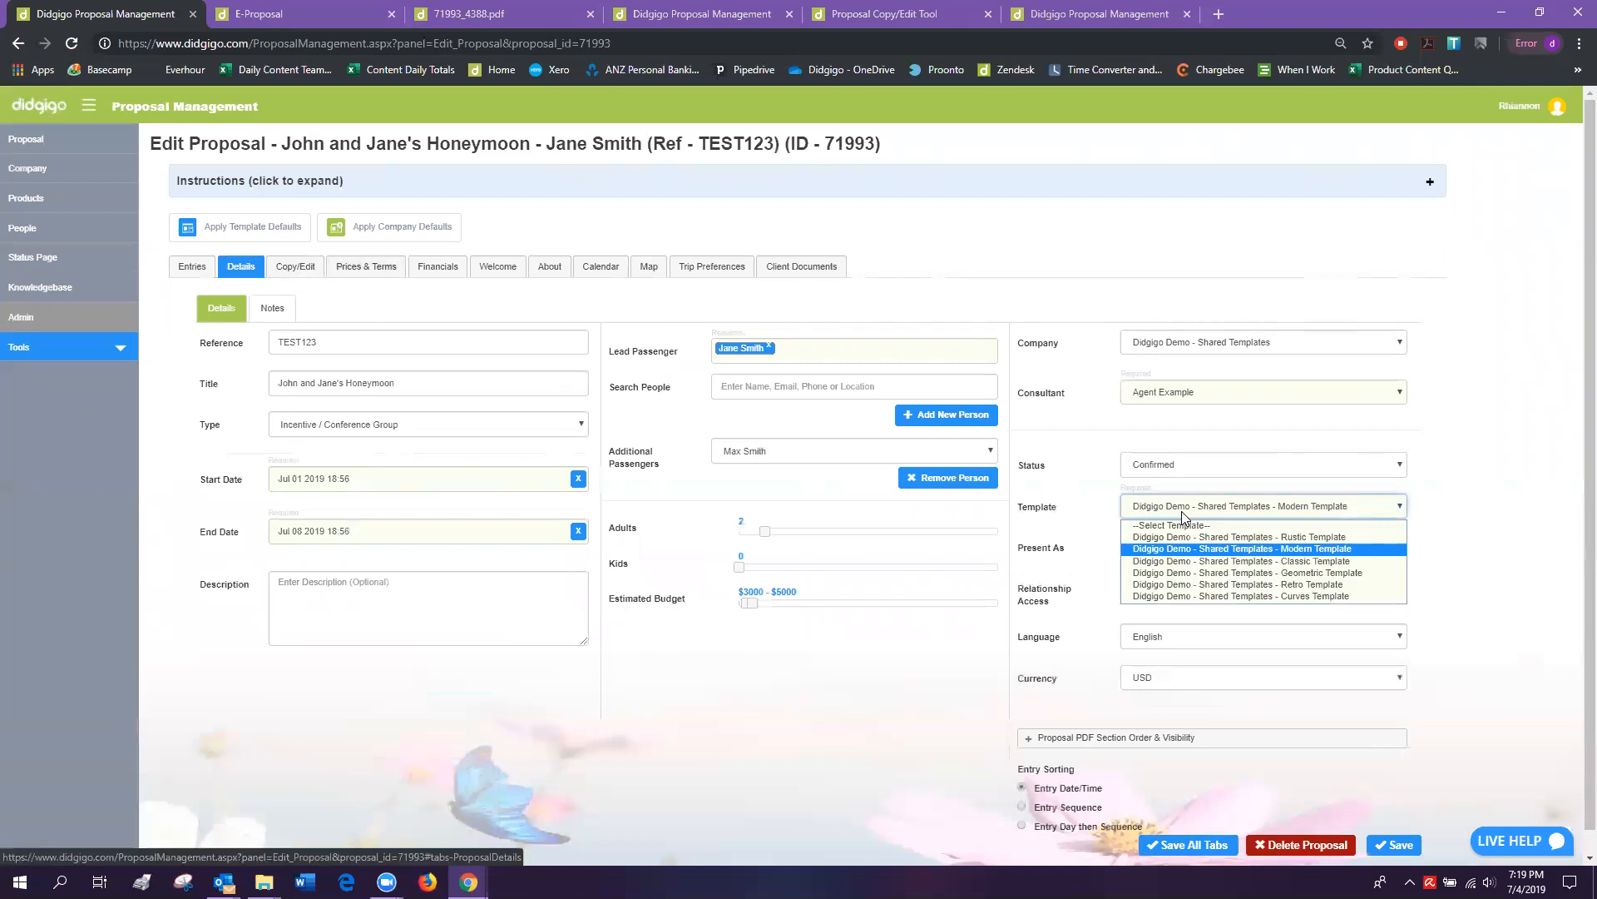
click(1181, 511)
Add the note "Testing Only" to the generated Modern Template PDF in the client documents and return to the proposal's entries.
click(773, 263)
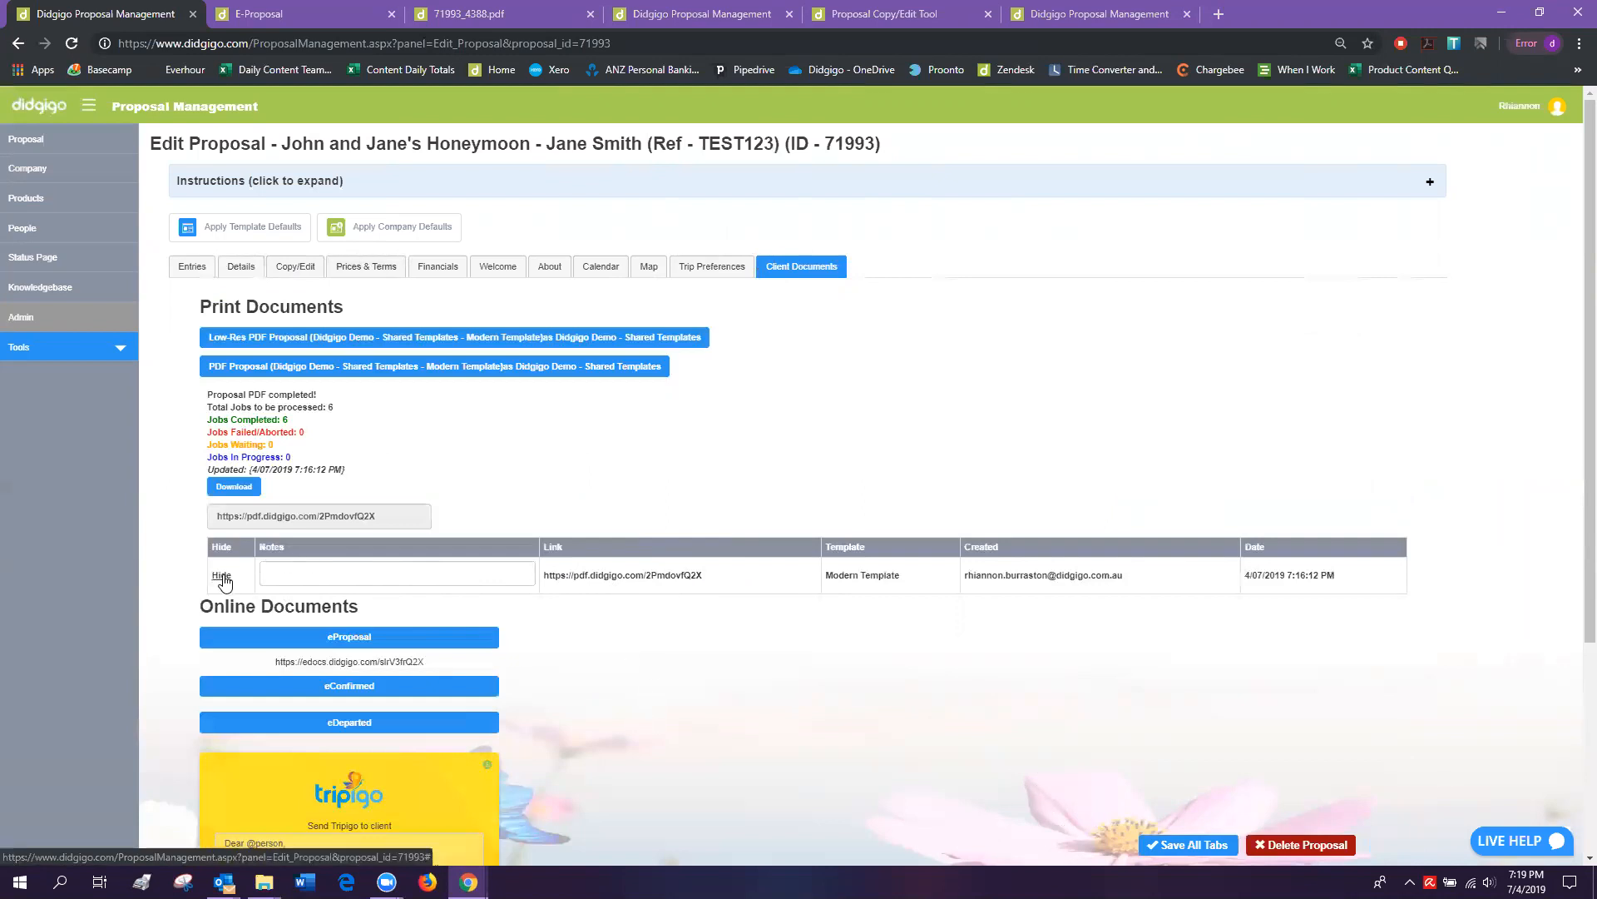
scroll(250, 574, down, 1)
click(287, 486)
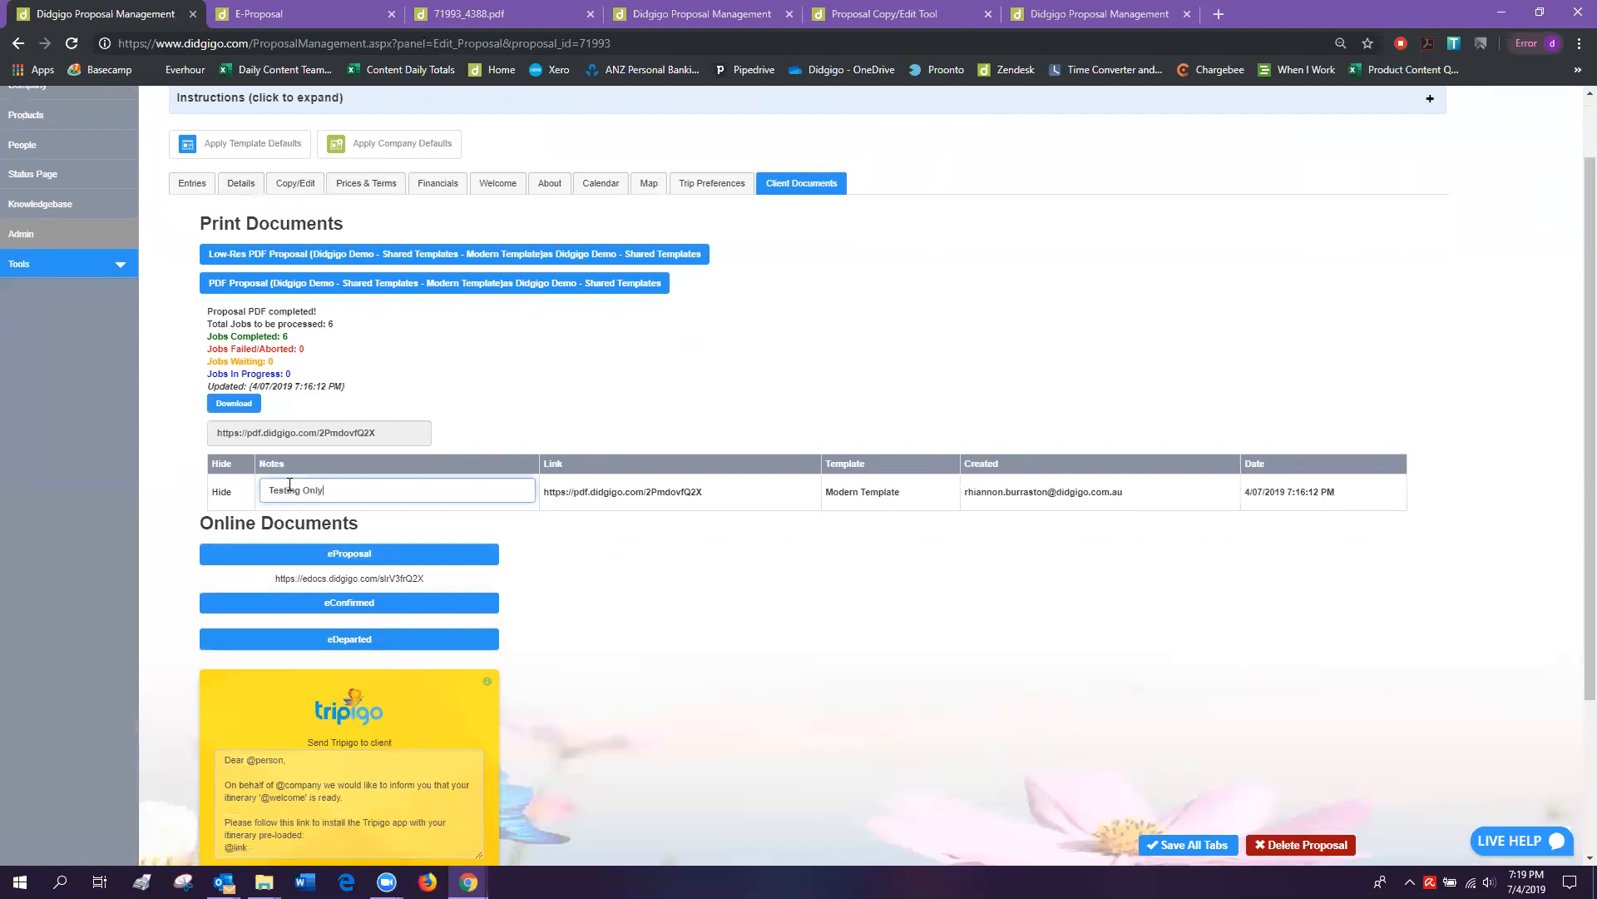
scroll(449, 440, up, 1)
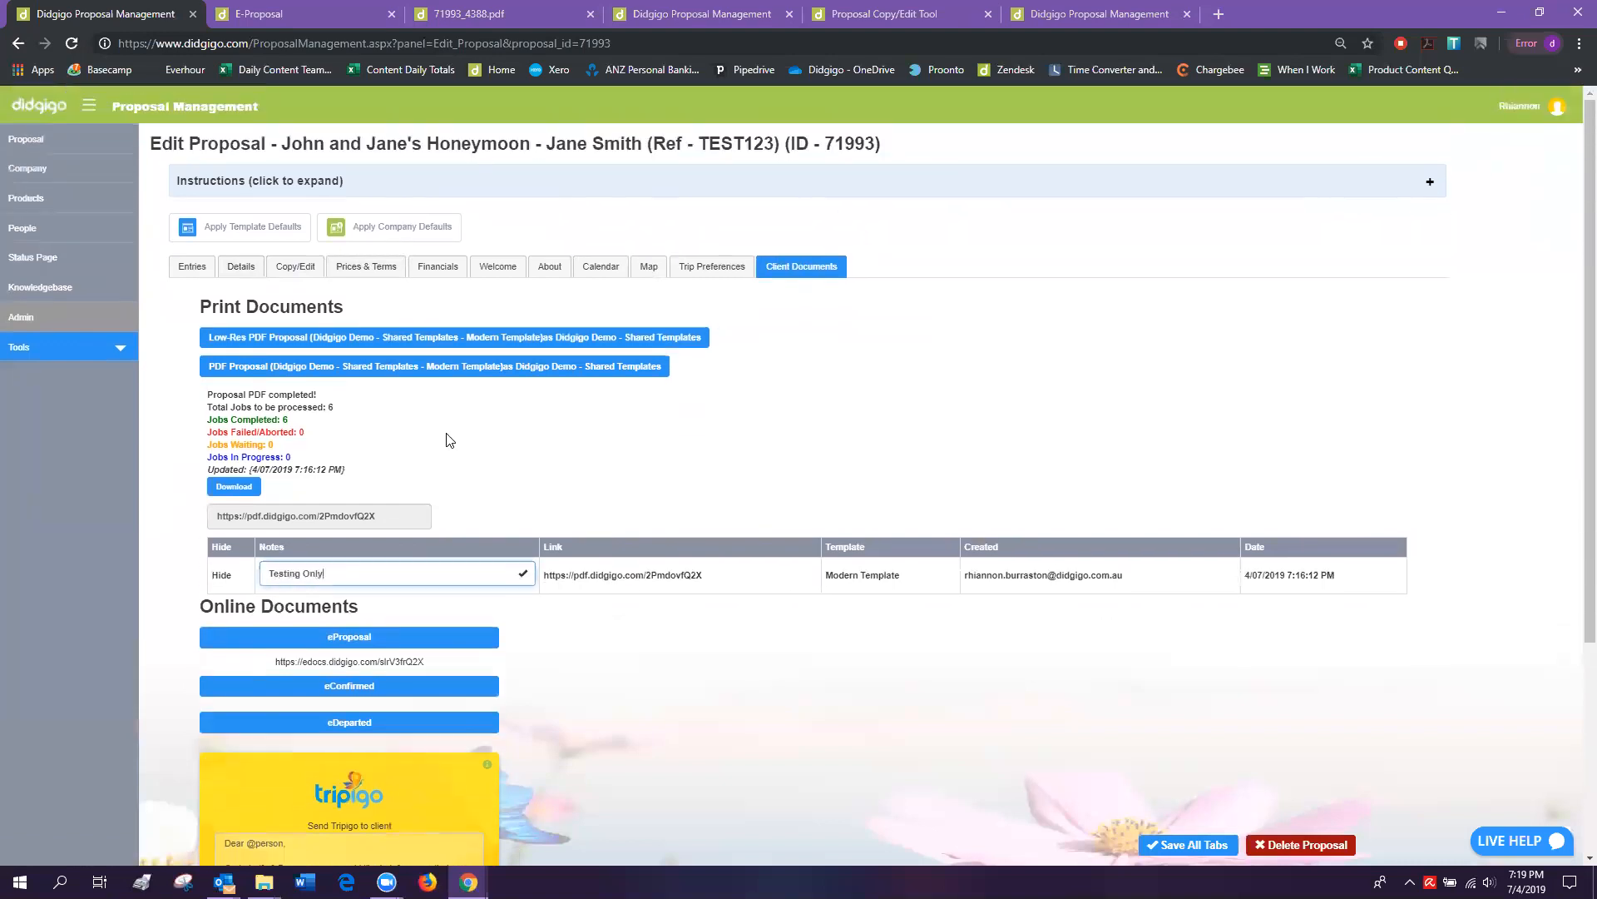
click(188, 266)
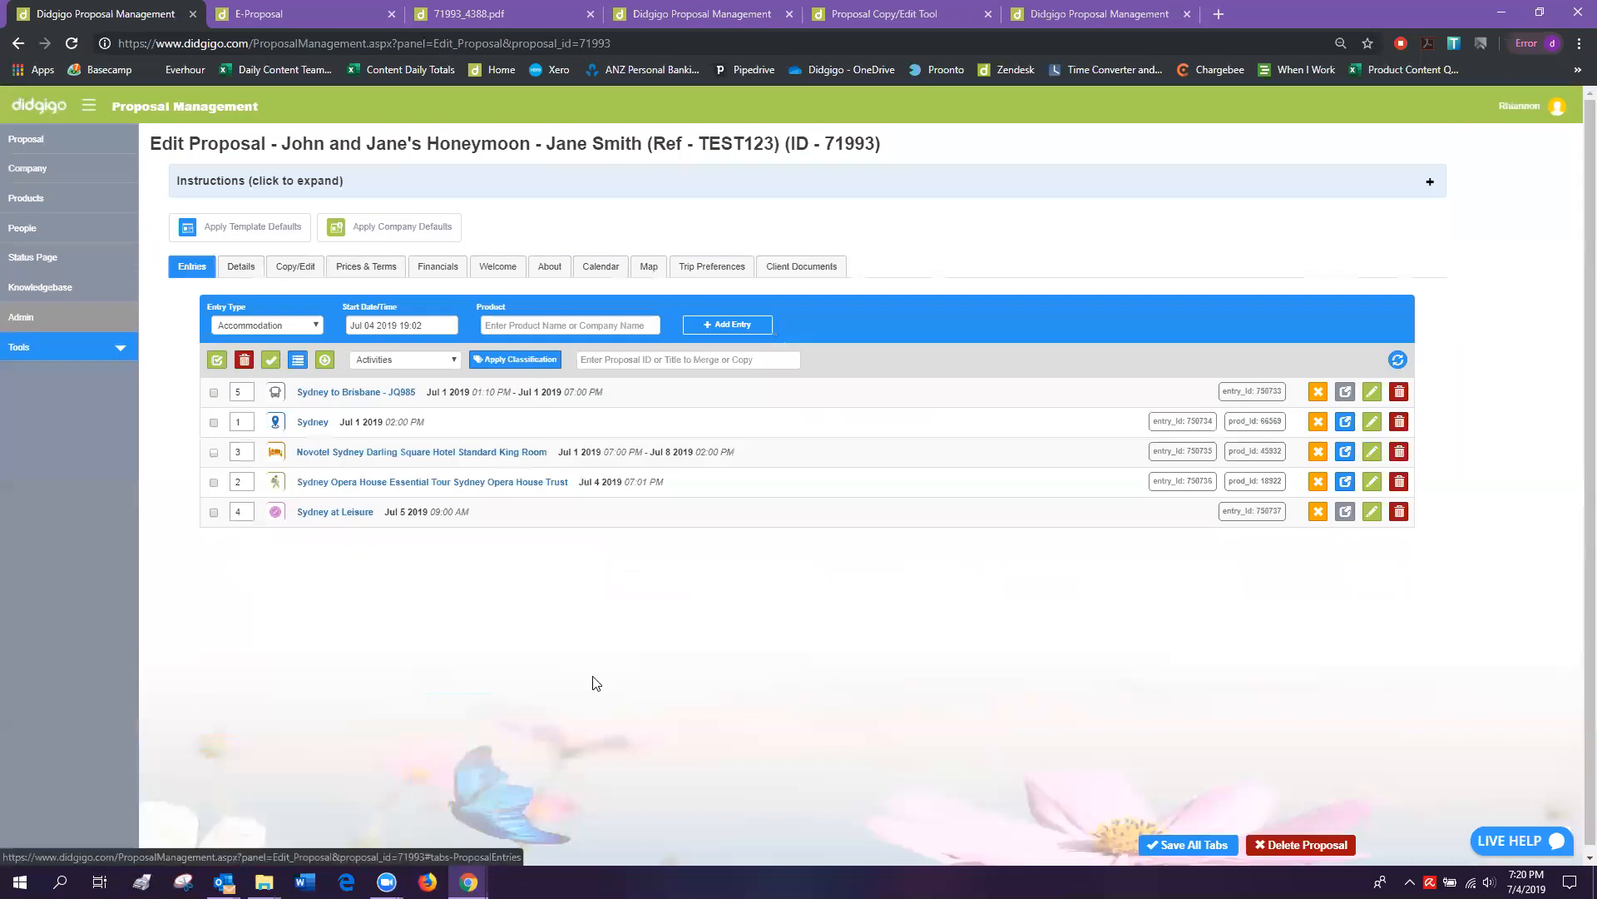